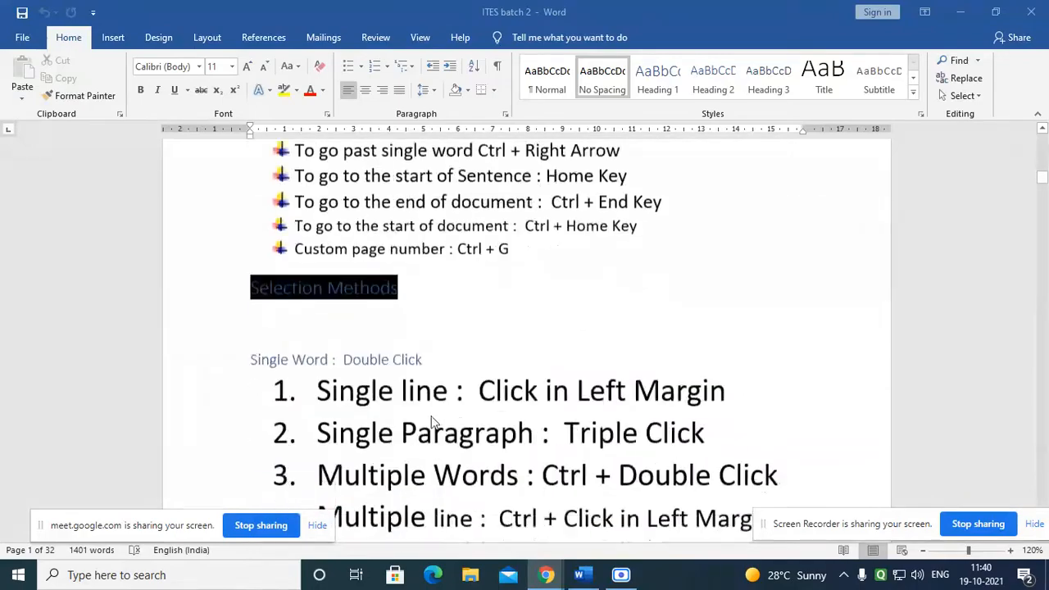
- Review the document's opening pages from the notes back through the table of contents to the cover page title
scroll(435, 406, up, 5)
scroll(441, 407, up, 20)
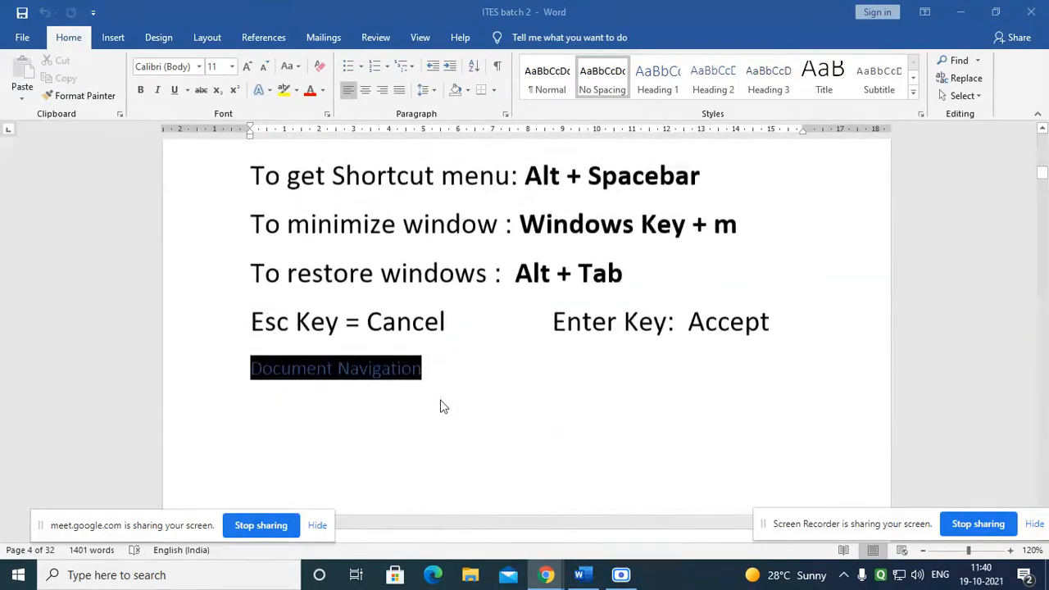
scroll(439, 407, up, 3)
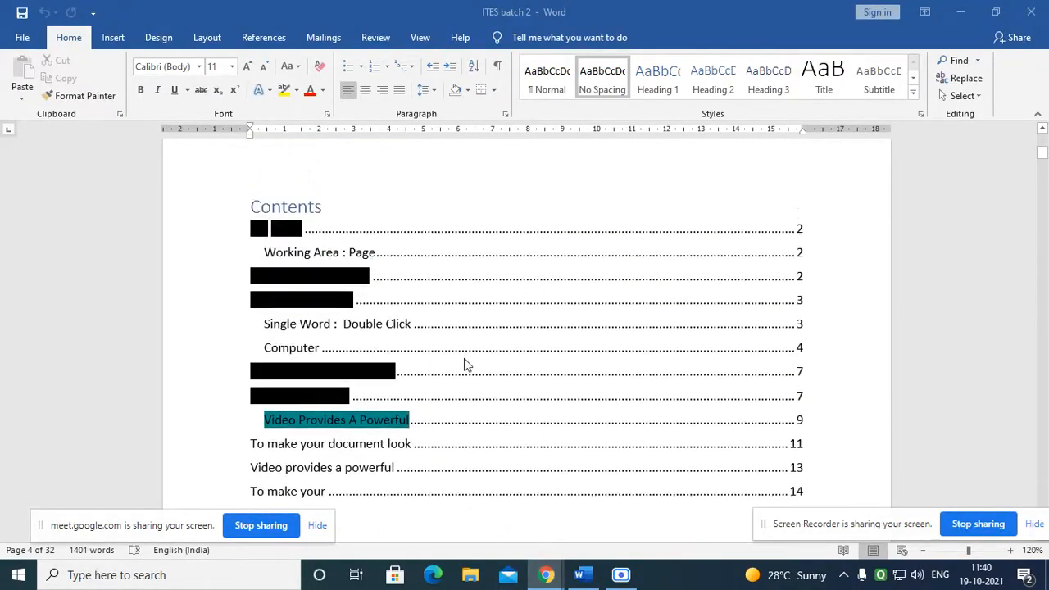
click(448, 216)
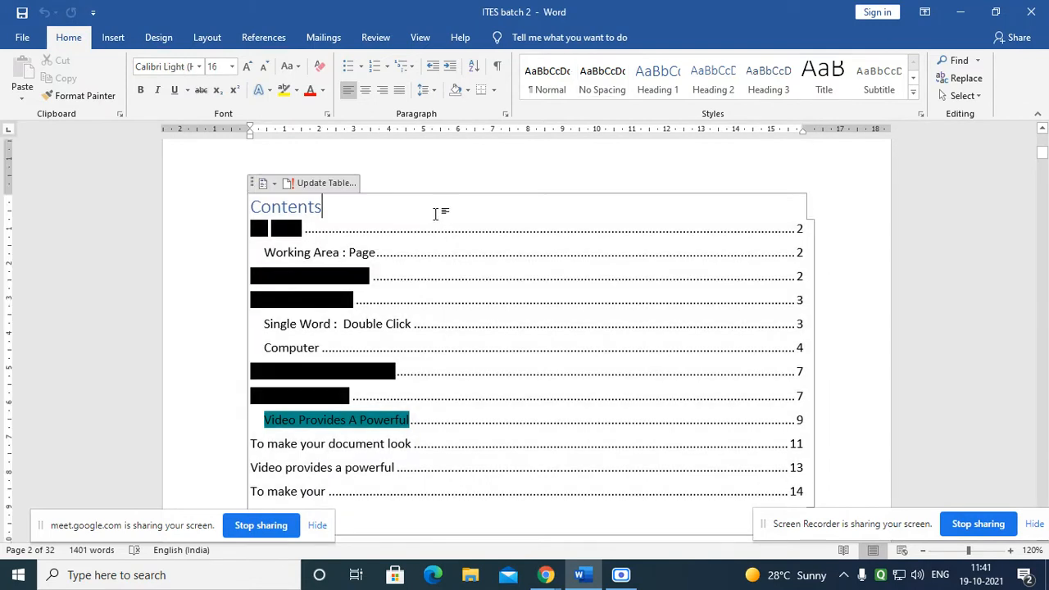
scroll(622, 327, up, 8)
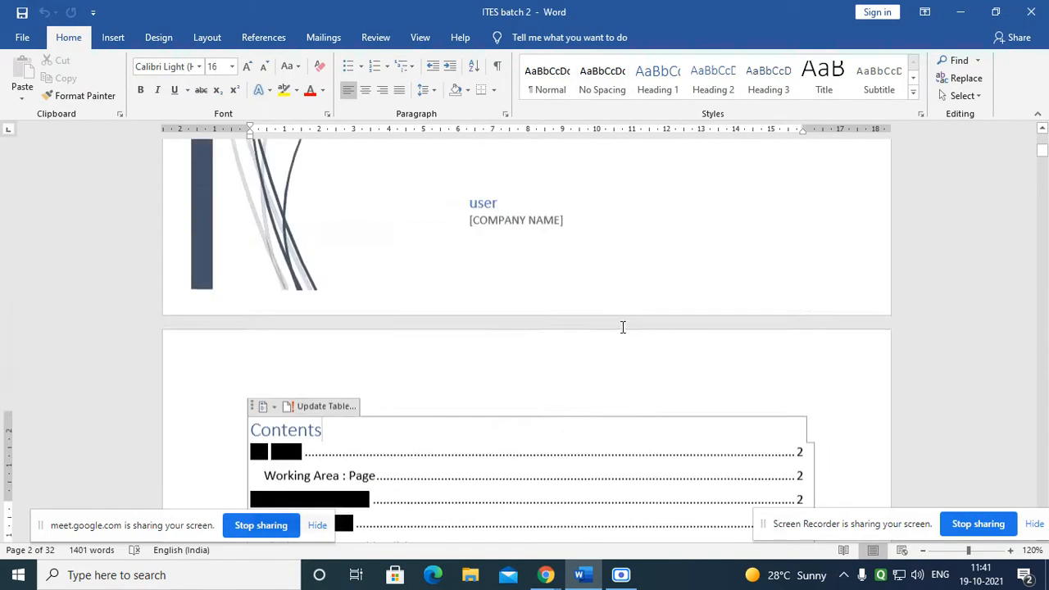
click(609, 302)
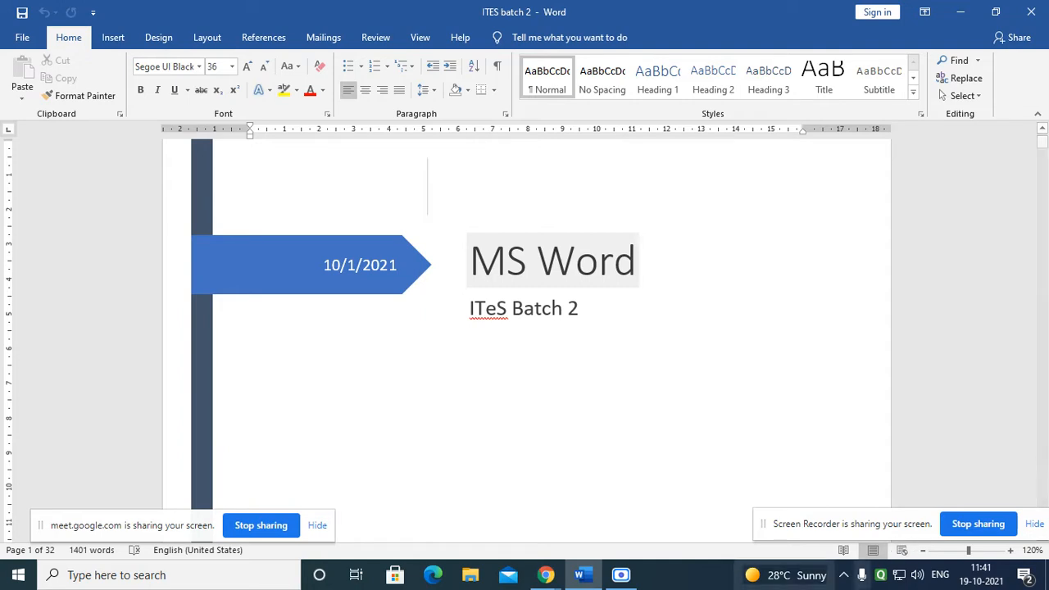
drag(45, 537, 60, 487)
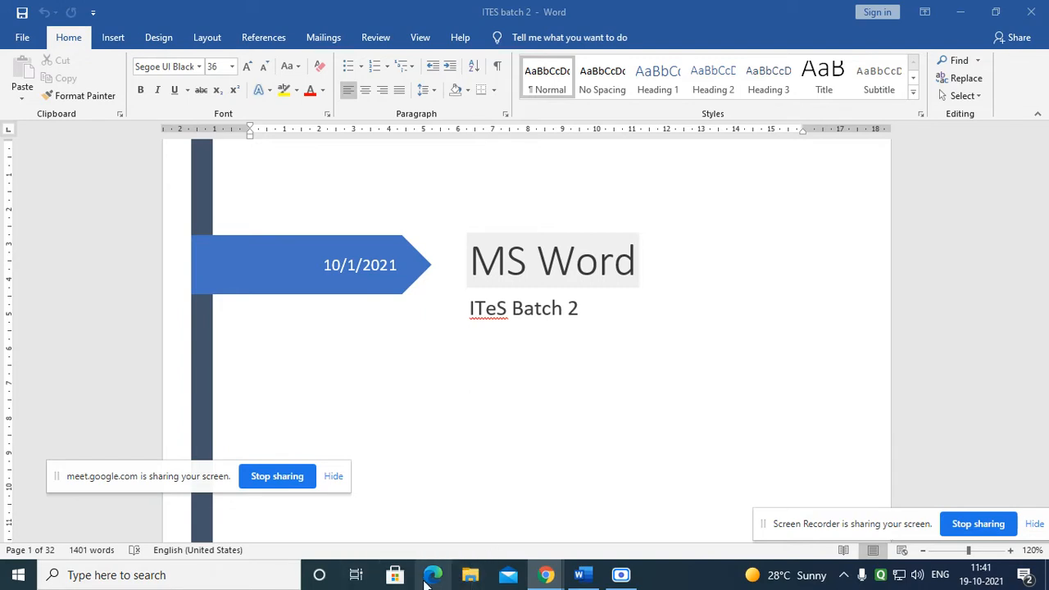
click(456, 253)
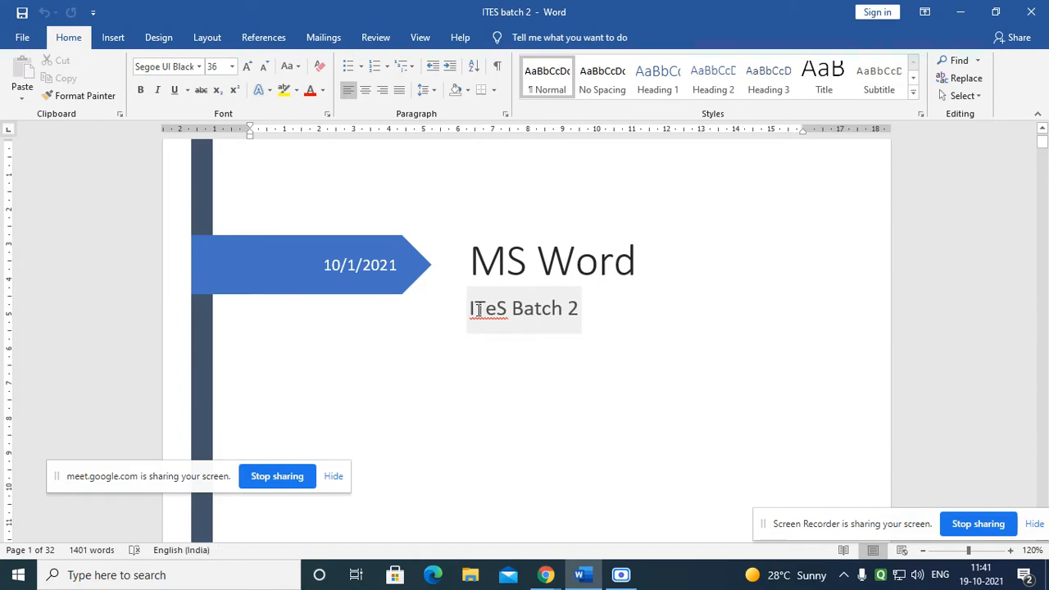
- Place the cursor at the start of the "Word Processor" line on page 3, dismissing the Font dialog without changes
scroll(459, 344, down, 15)
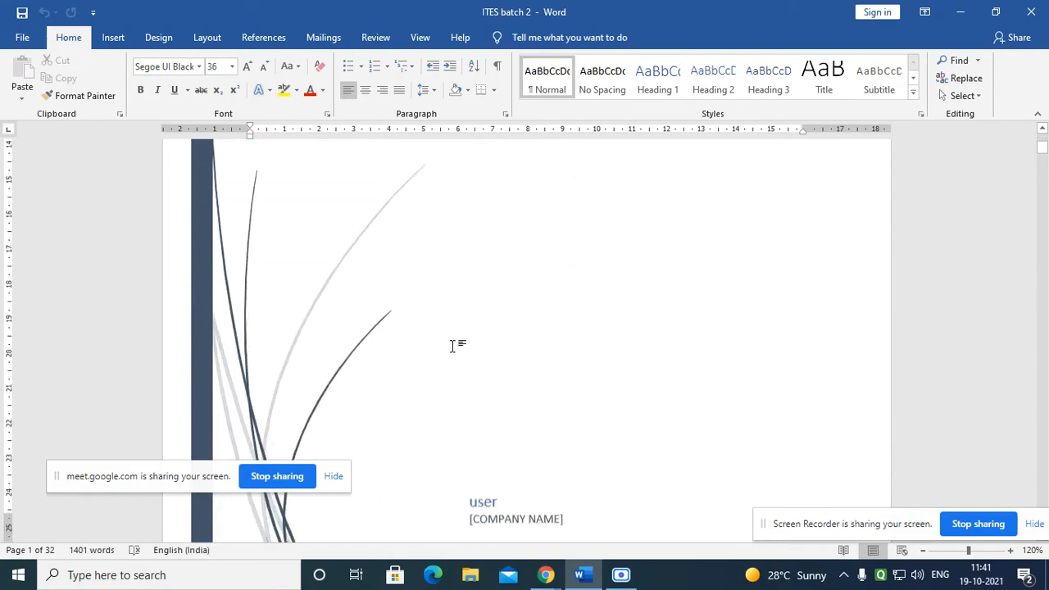
scroll(411, 376, down, 8)
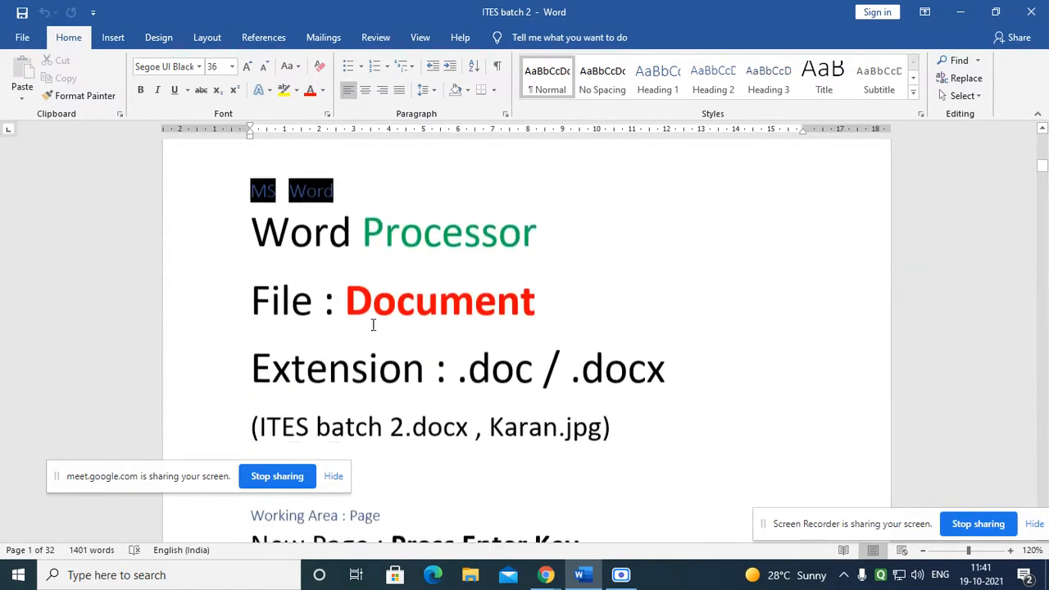
click(254, 235)
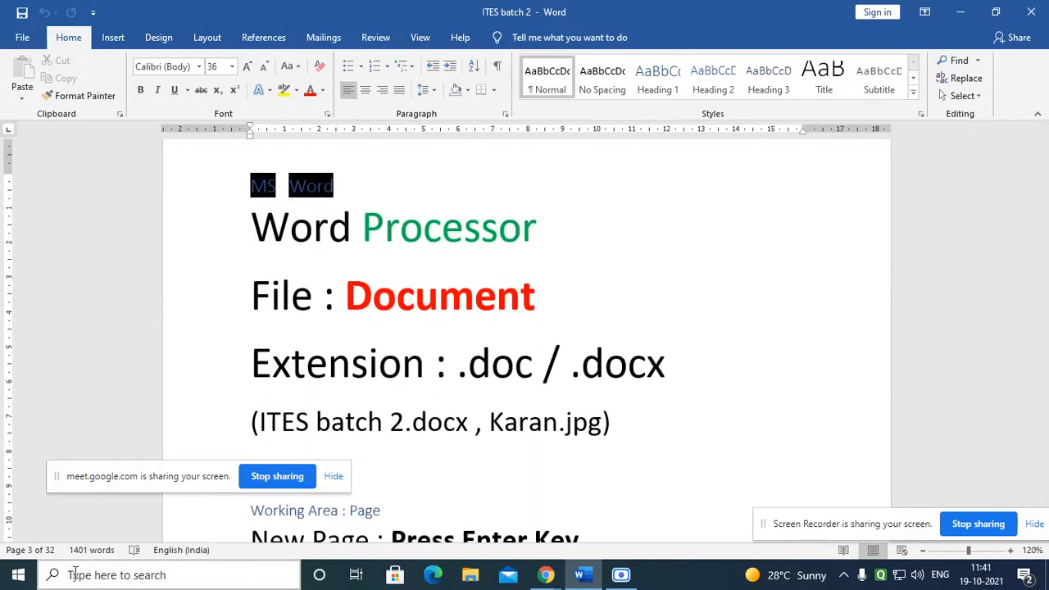
key(End)
key(Home)
key(Home)
key(ctrl+d)
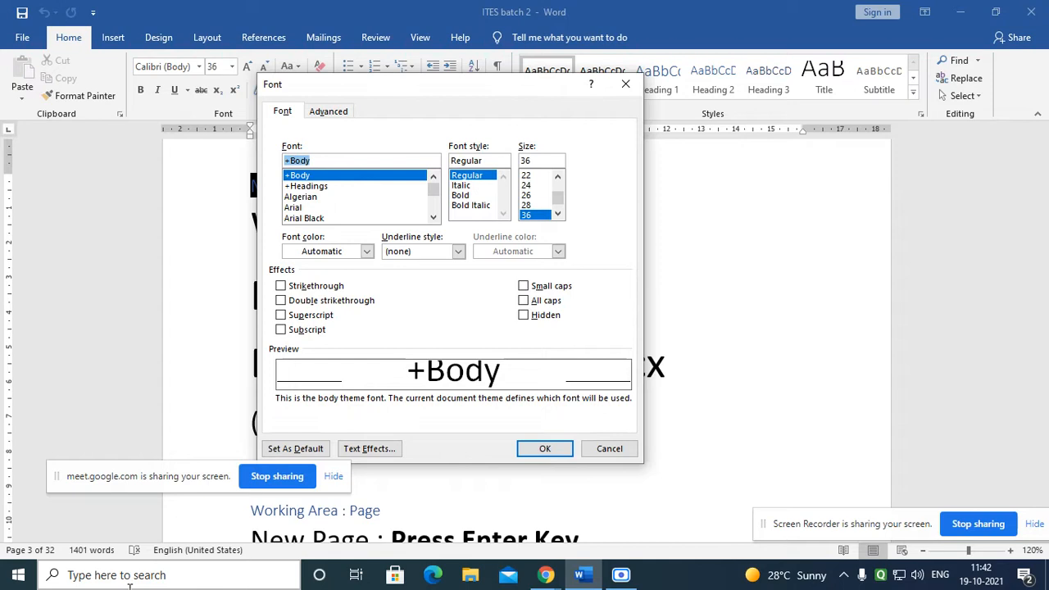
key(Escape)
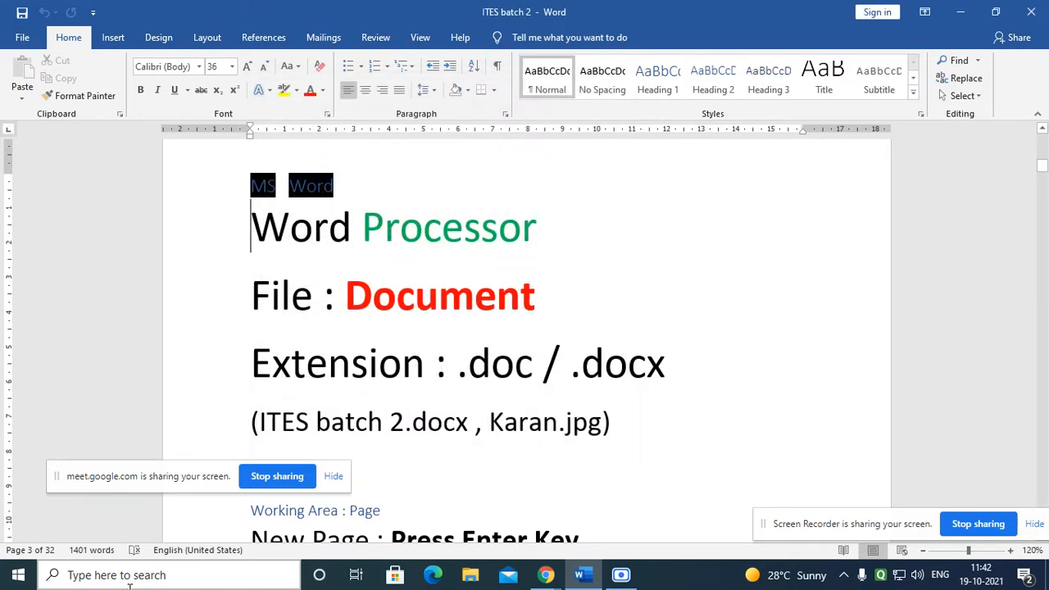
- Select the whole "Word Processor" line from its start through its end, including the paragraph mark
key(End)
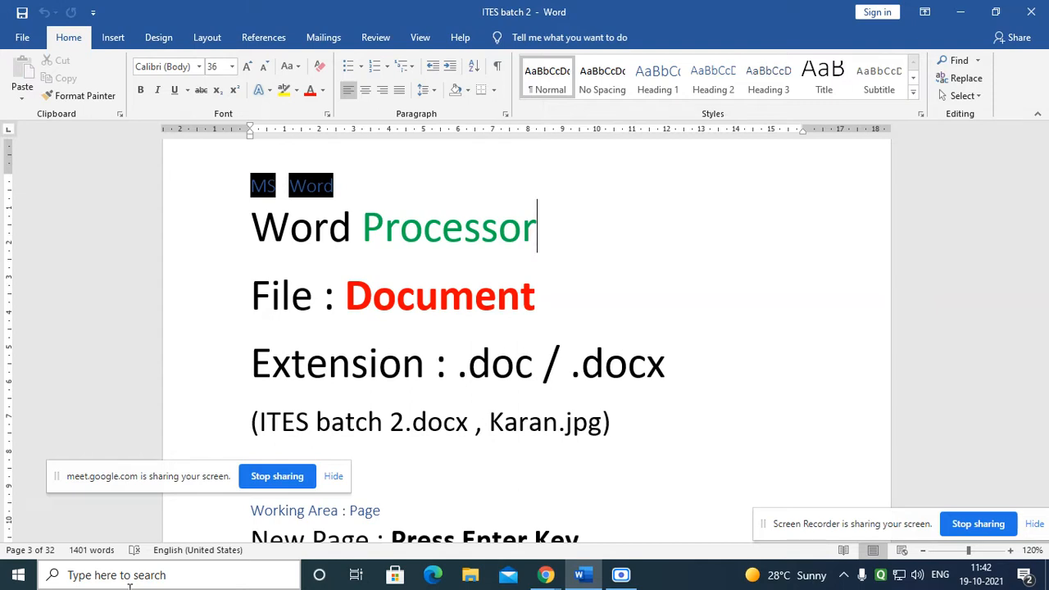
key(shift+Right)
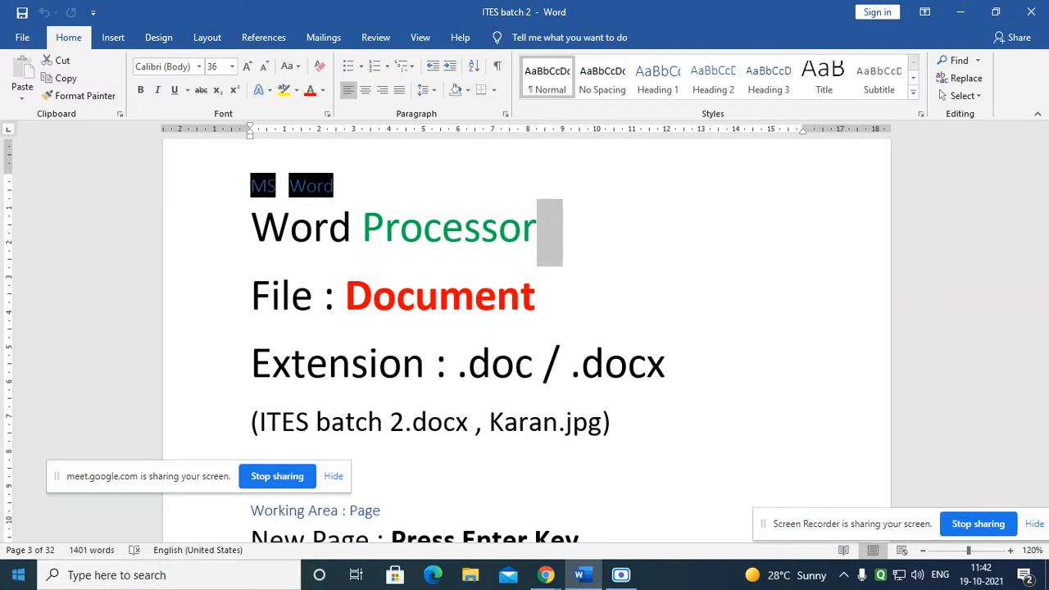
click(249, 223)
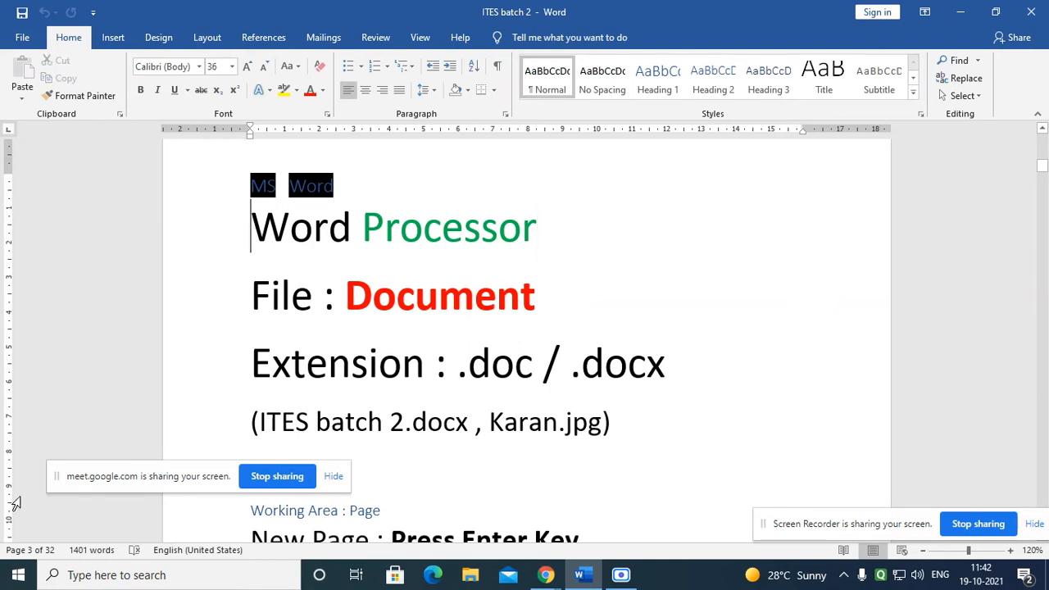
key(shift+End)
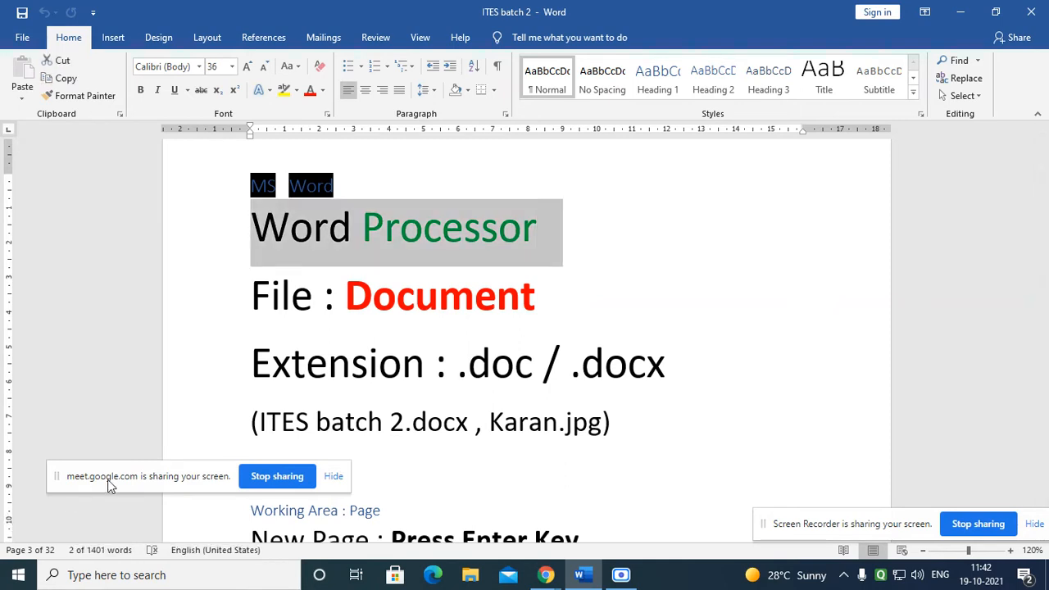
- Clear the selection and select the "Word Processor" line again by extending from its start down one line
click(475, 295)
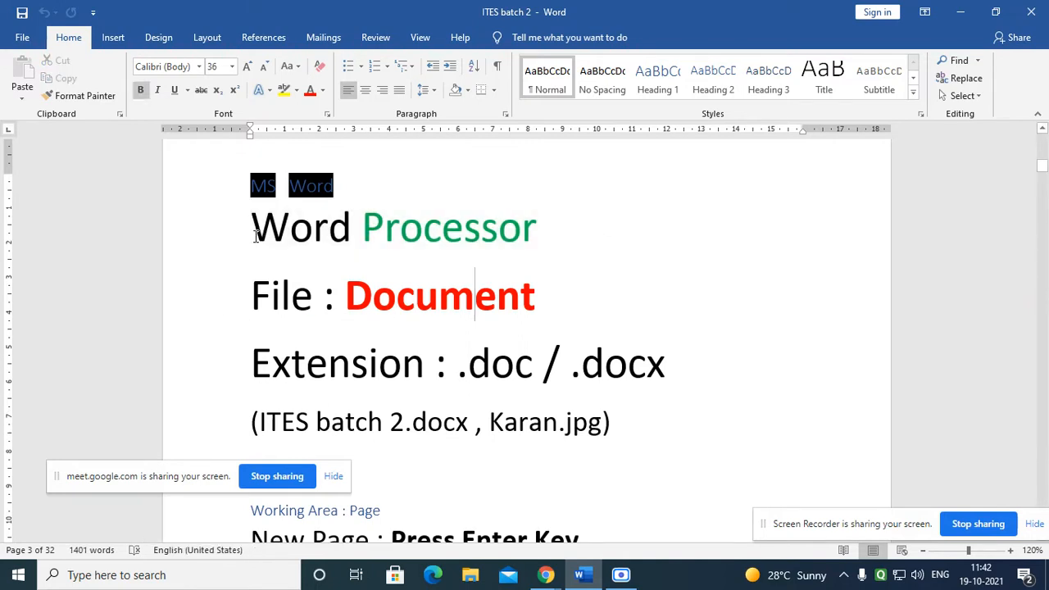
click(397, 229)
click(244, 227)
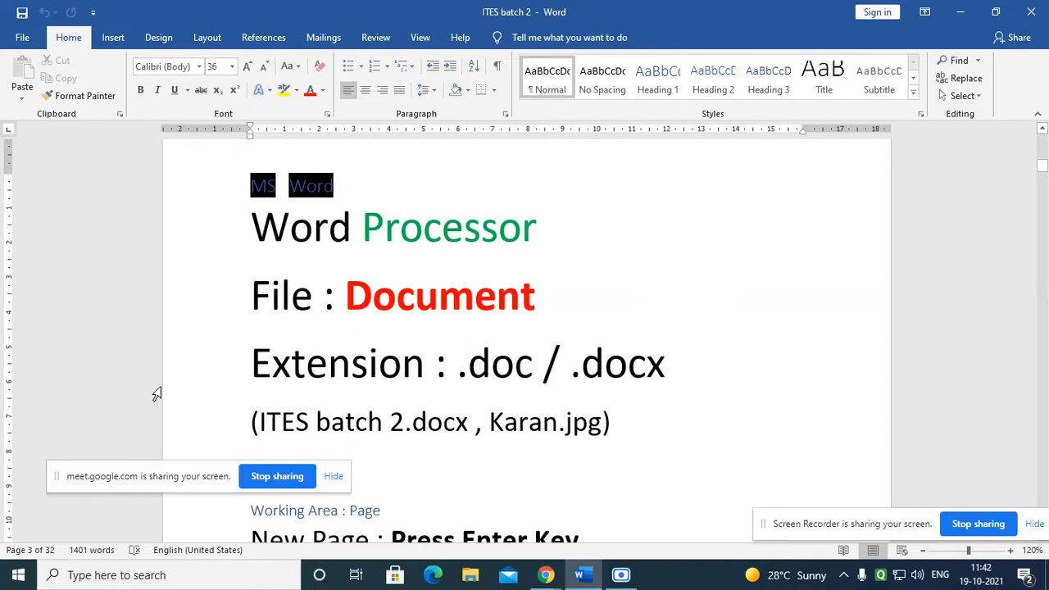
key(shift+Down)
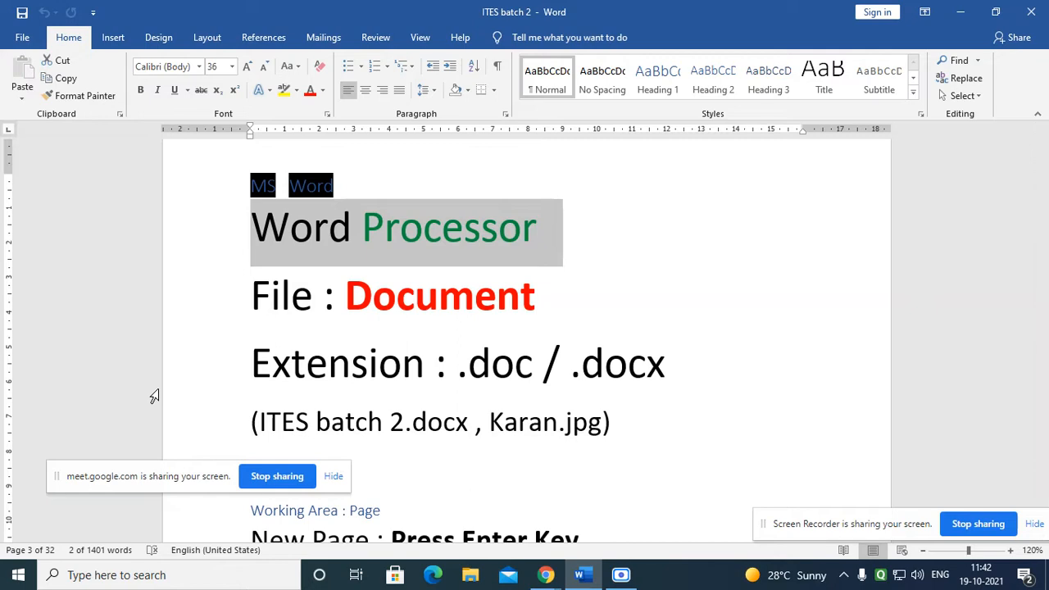
- Deselect the line and jump to the end of the document, placing the cursor between the last two tables
click(397, 252)
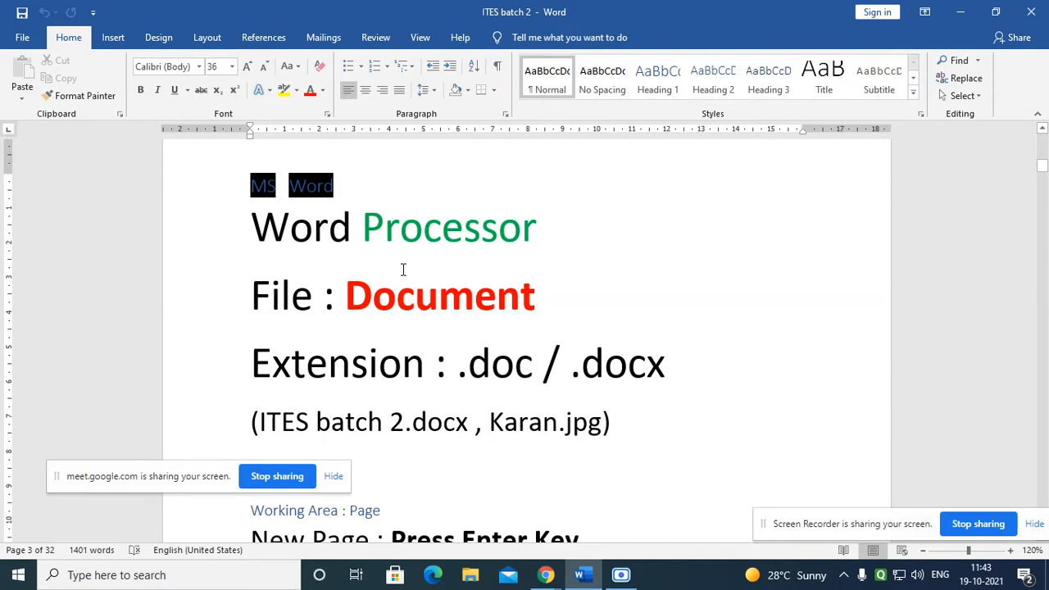
click(252, 229)
key(ctrl+End)
scroll(645, 279, down, 5)
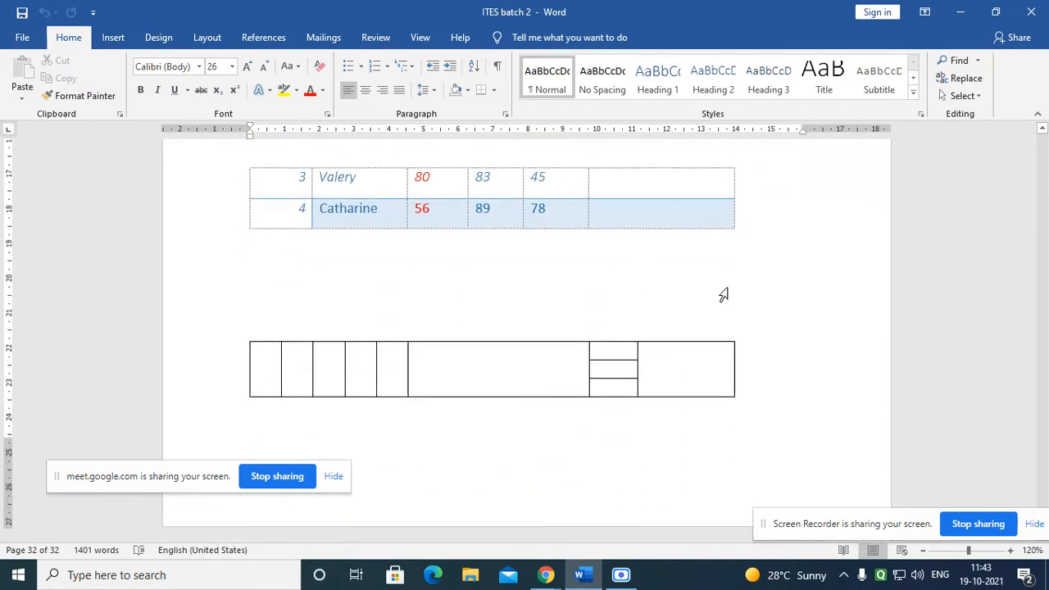
click(552, 279)
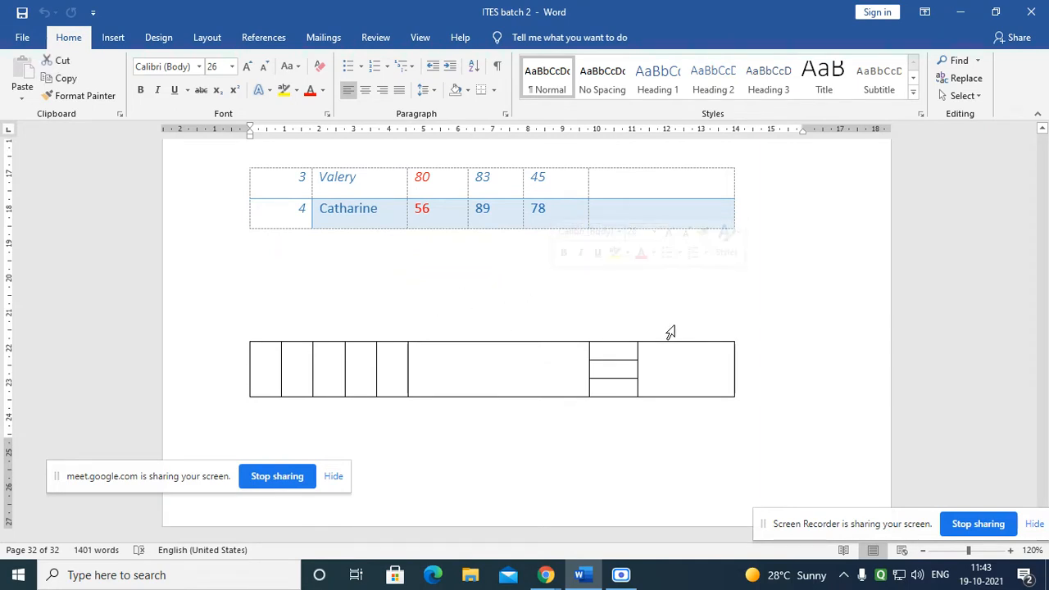
- Examine the final pages with the zoom reduced to 10%, and return to the lowest table at 110%
ctrl+scroll(672, 333, down, 8)
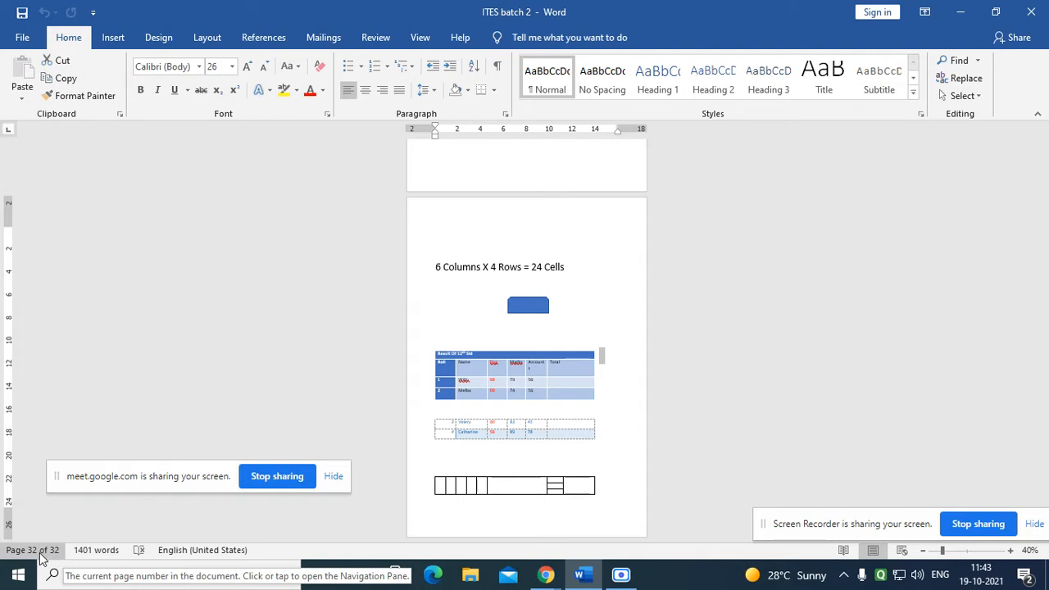
ctrl+scroll(627, 332, down, 3)
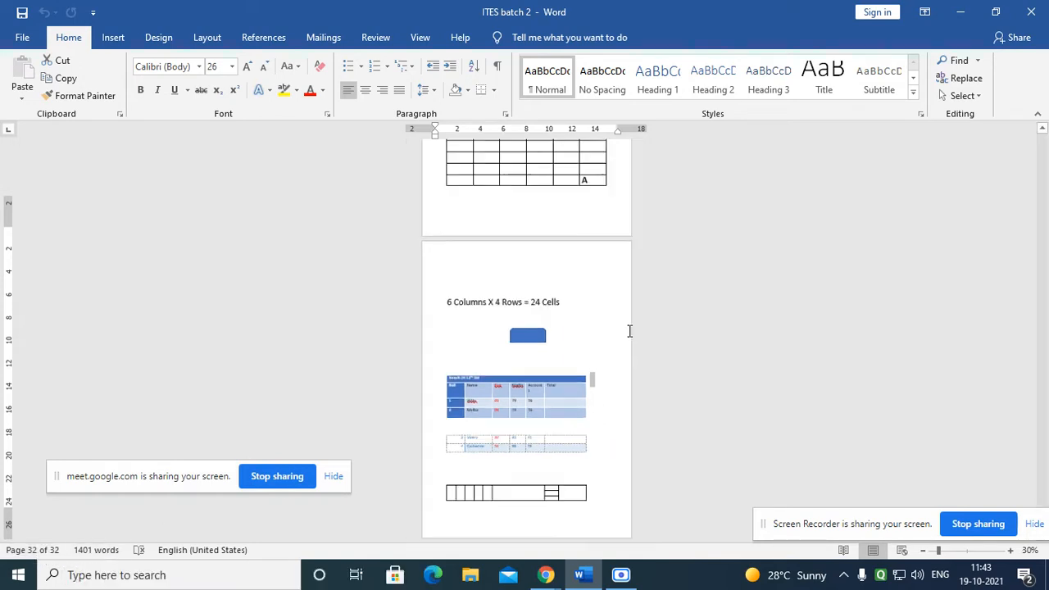
ctrl+scroll(624, 337, up, 4)
ctrl+scroll(622, 340, down, 4)
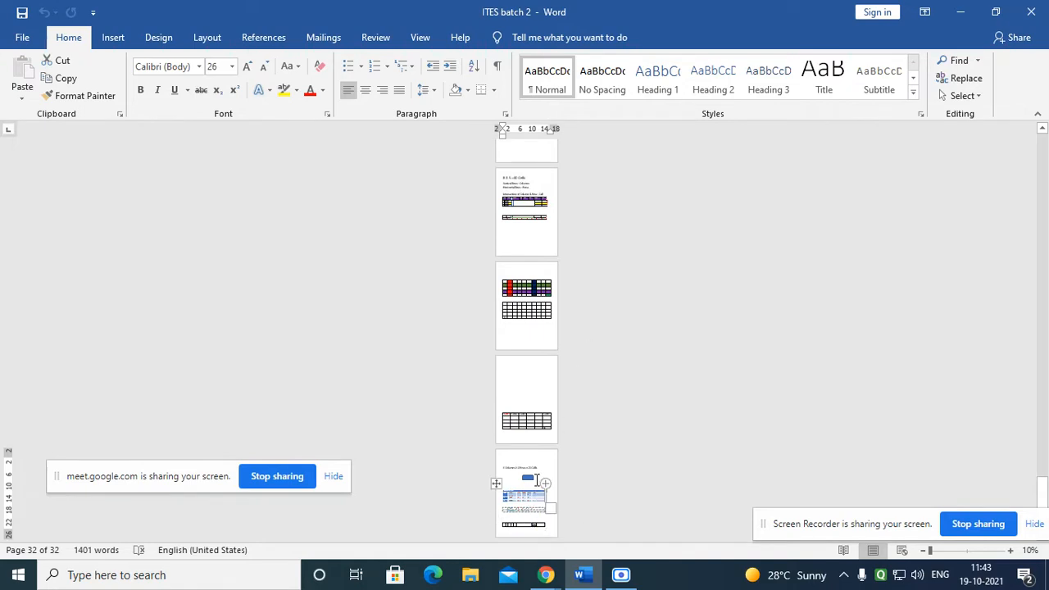
ctrl+scroll(549, 451, up, 8)
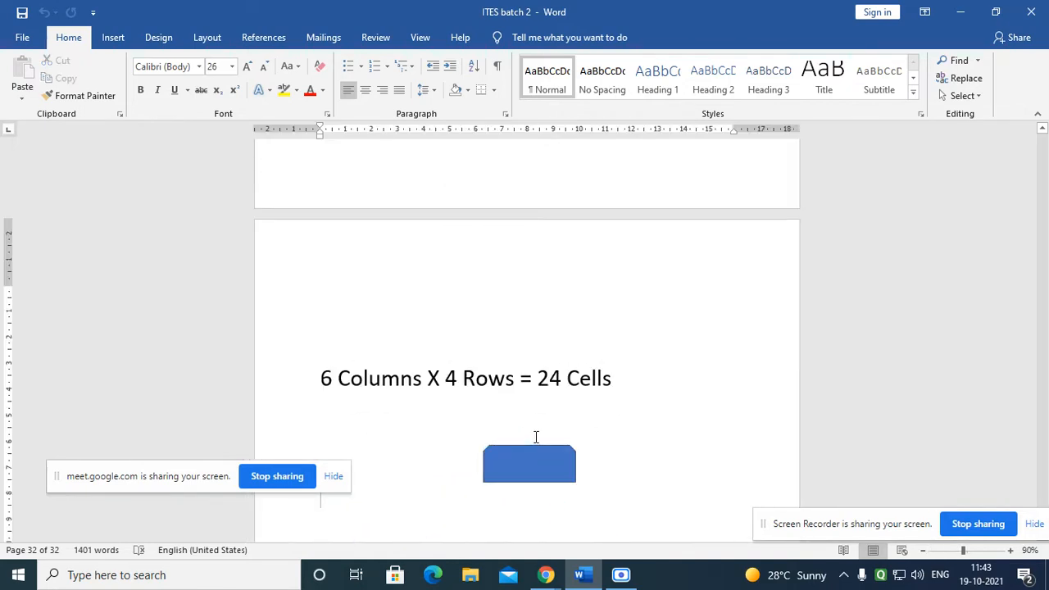
ctrl+scroll(536, 438, up, 4)
scroll(524, 438, down, 5)
scroll(508, 441, down, 4)
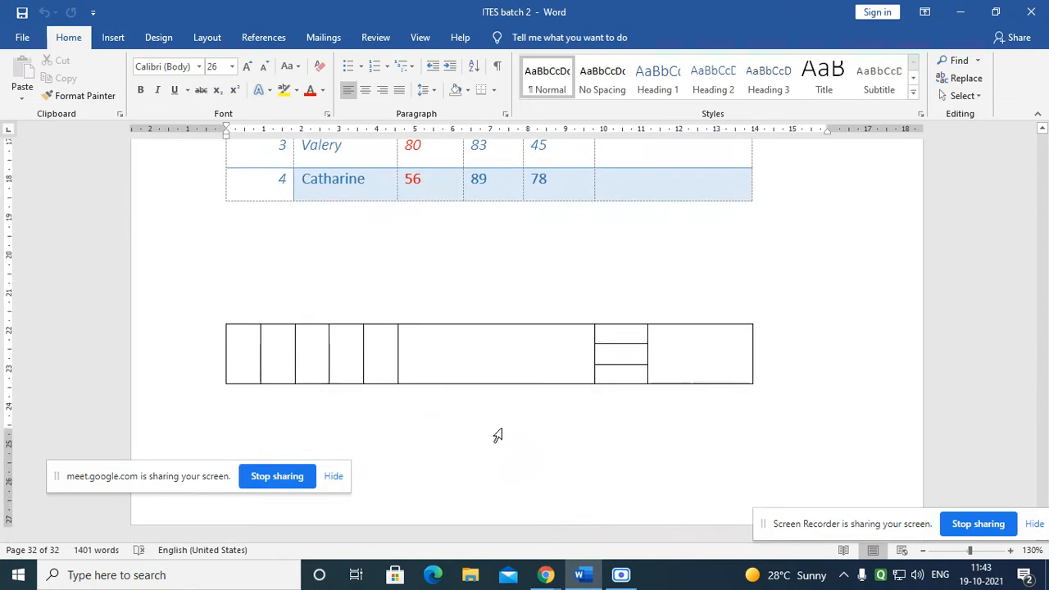
ctrl+scroll(492, 439, up, 2)
ctrl+scroll(488, 434, down, 4)
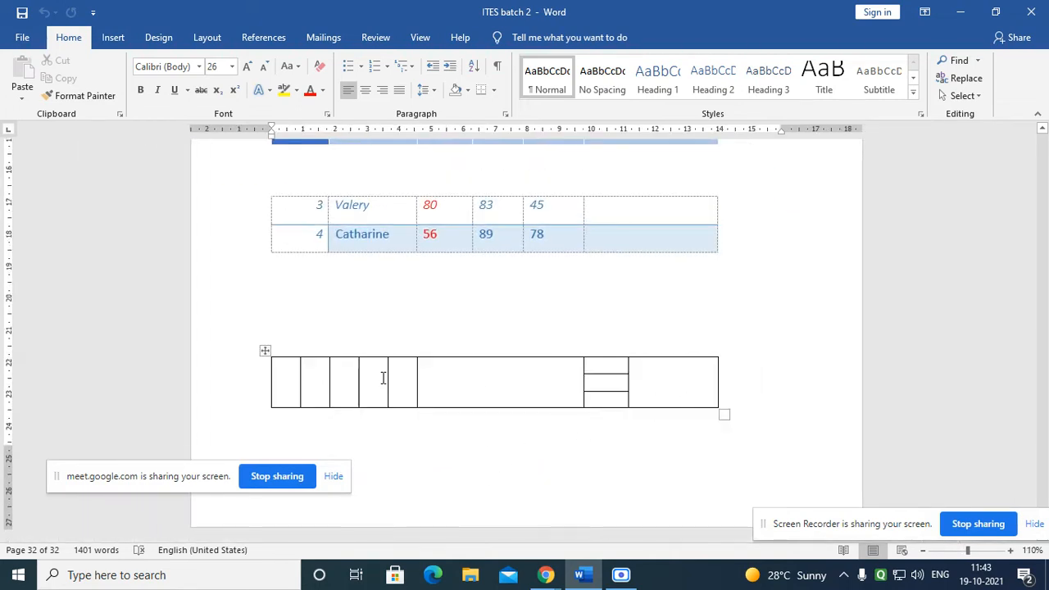
- Select the entire lowest table on the last page and try to delete it
click(468, 383)
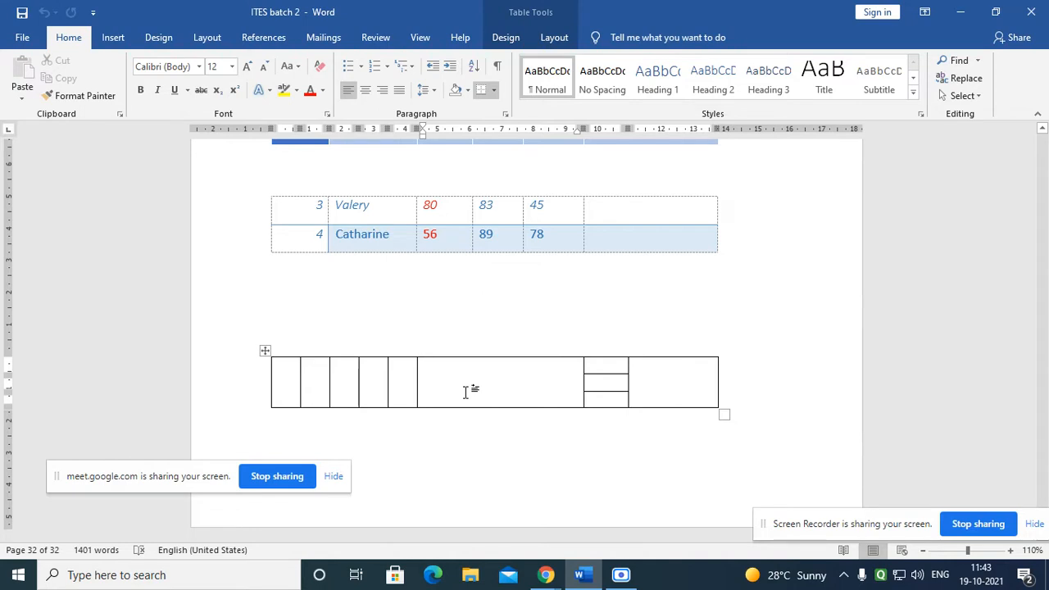
click(265, 350)
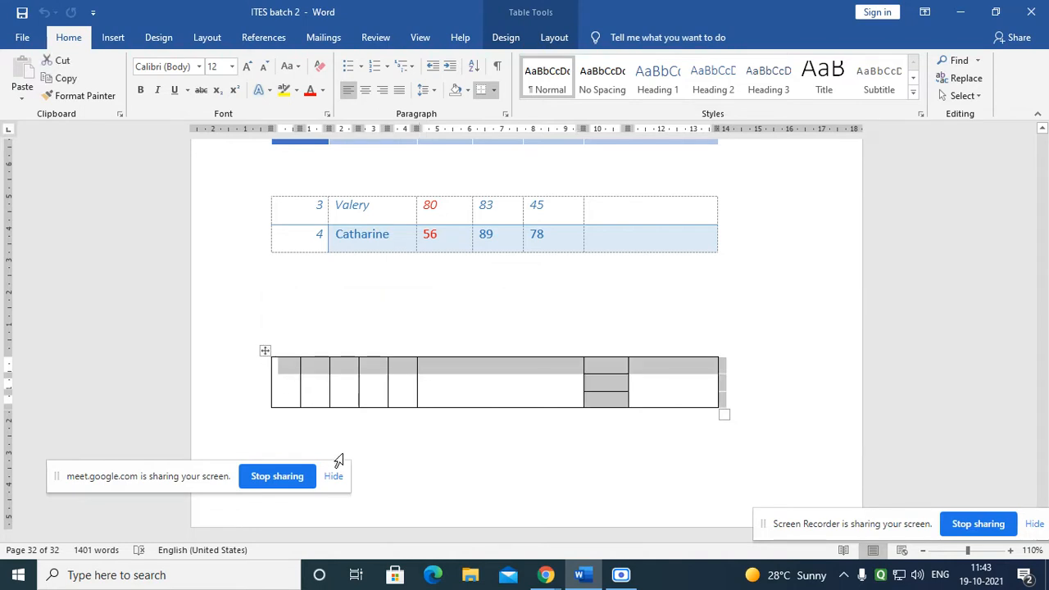
key(Delete)
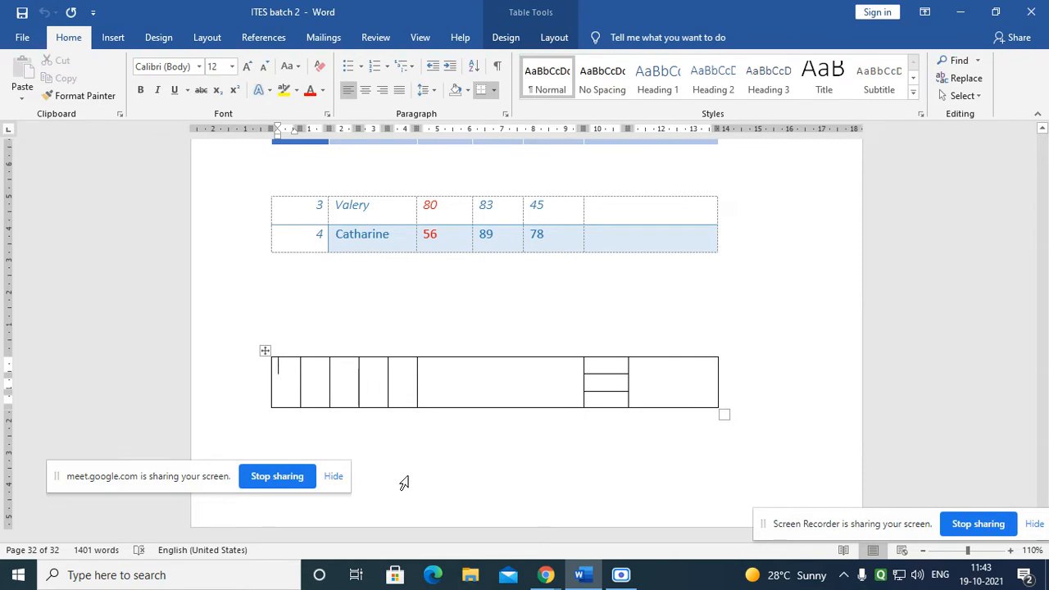
- Insert the current date, 10/19/2021, into the first cell of the lowest table on the last page
click(456, 387)
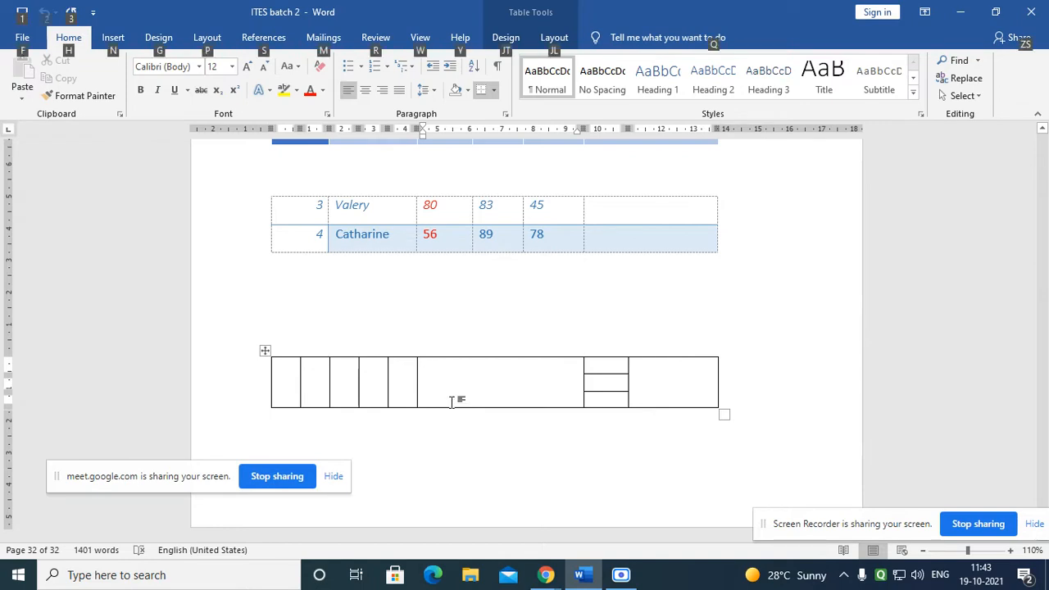
key(alt+shift)
click(265, 351)
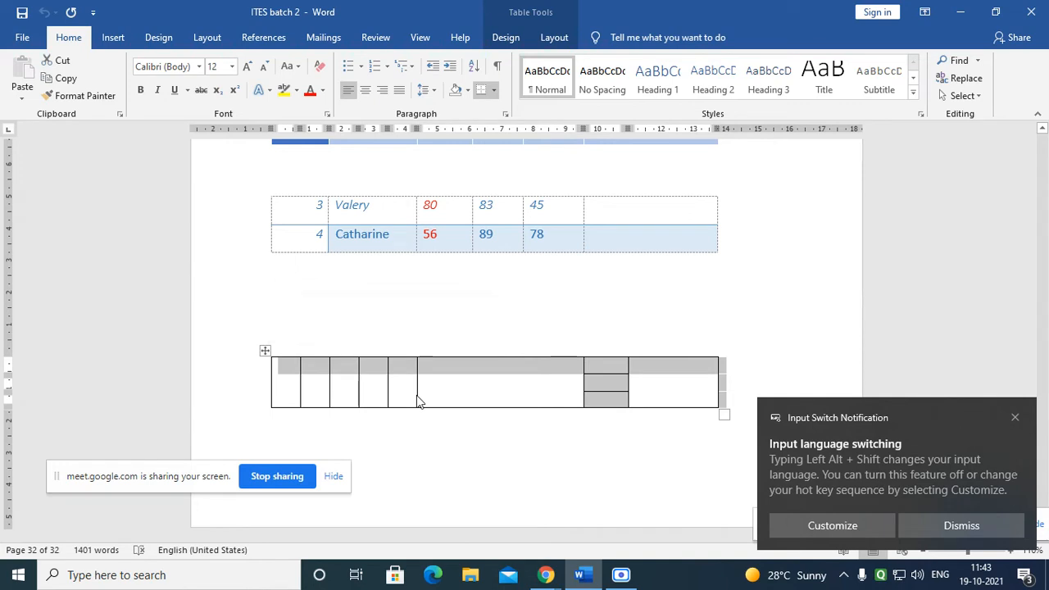
key(alt+shift)
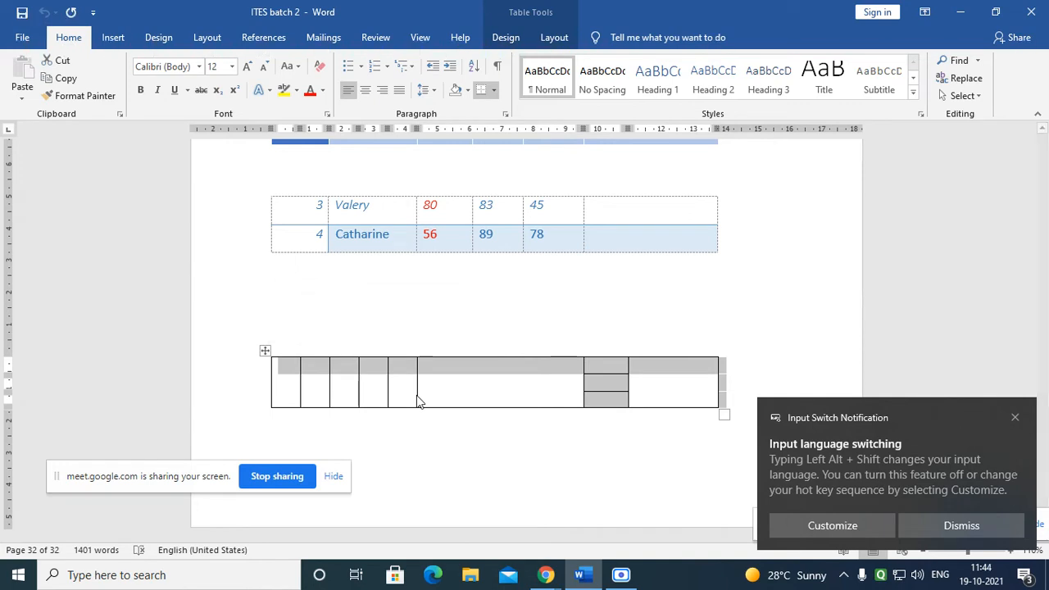
key(alt+shift+d)
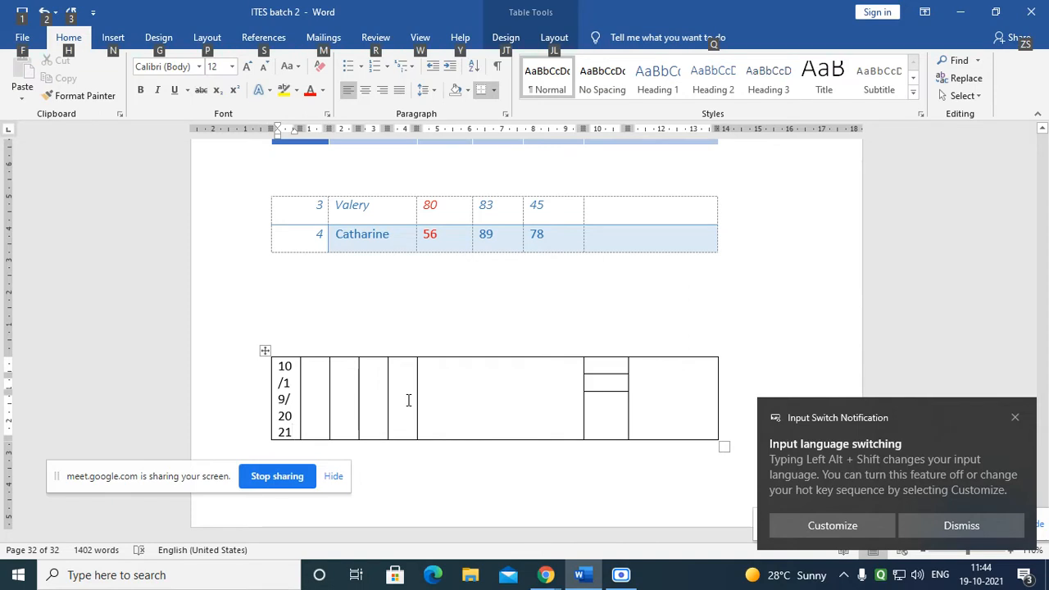
- Select the whole lowest table on the last page and replace its date with the letter D
key(alt)
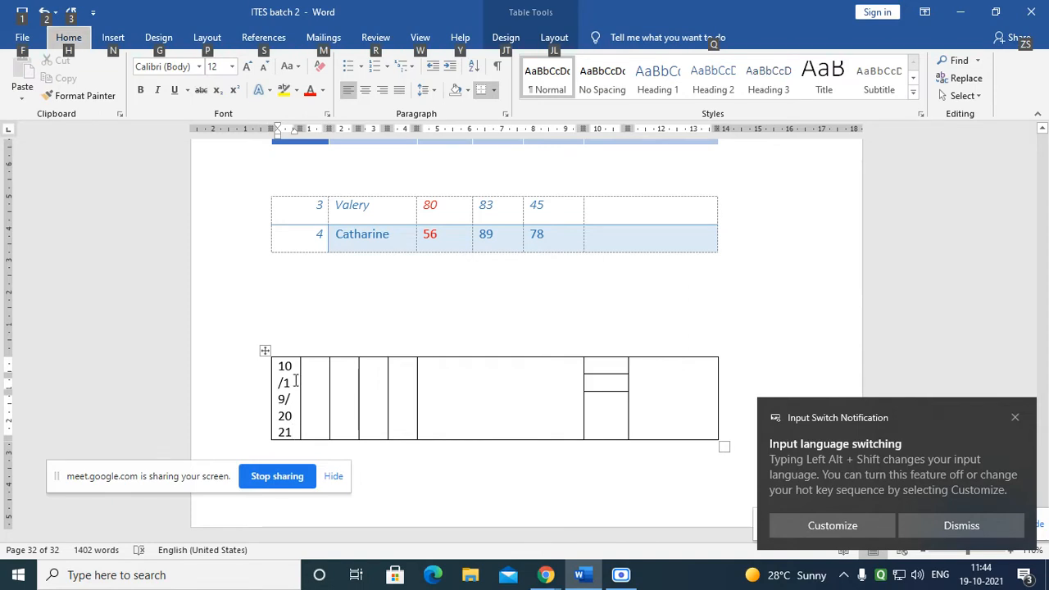
click(266, 351)
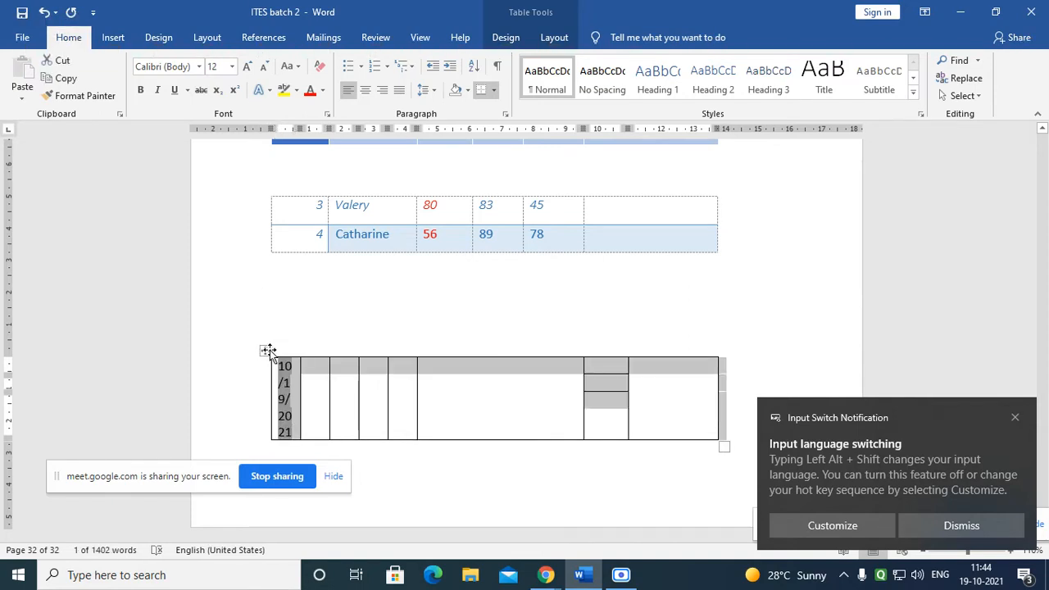
text(D)
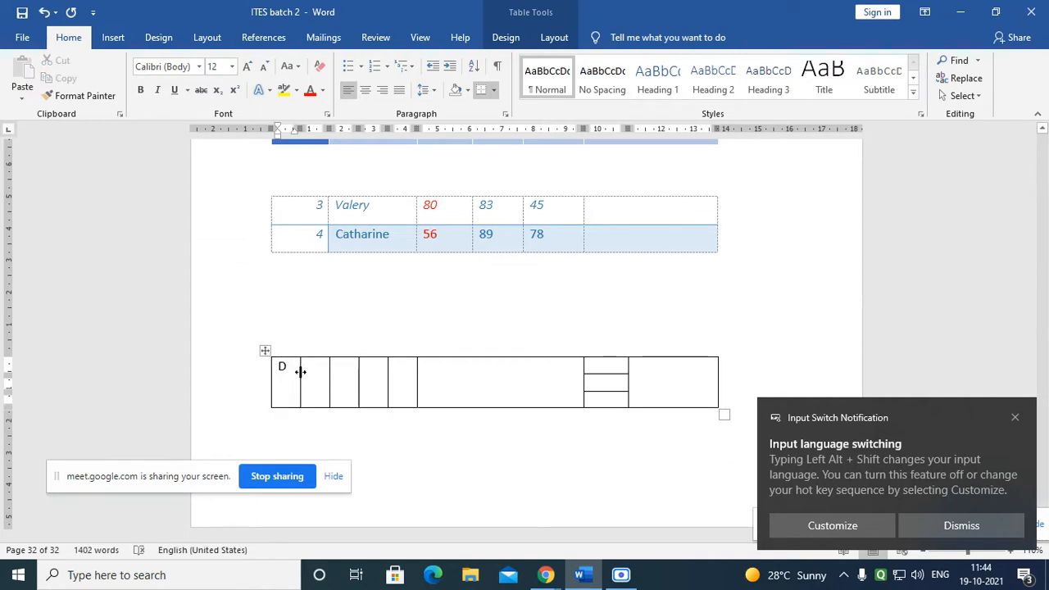
- Delete the entire lowest table on the last page
click(545, 375)
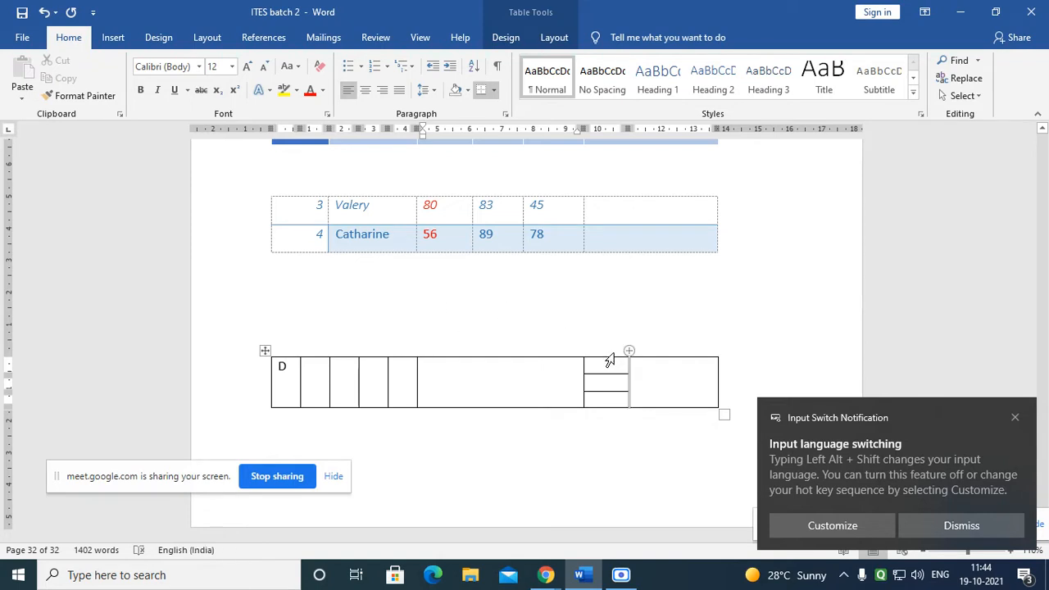
click(380, 385)
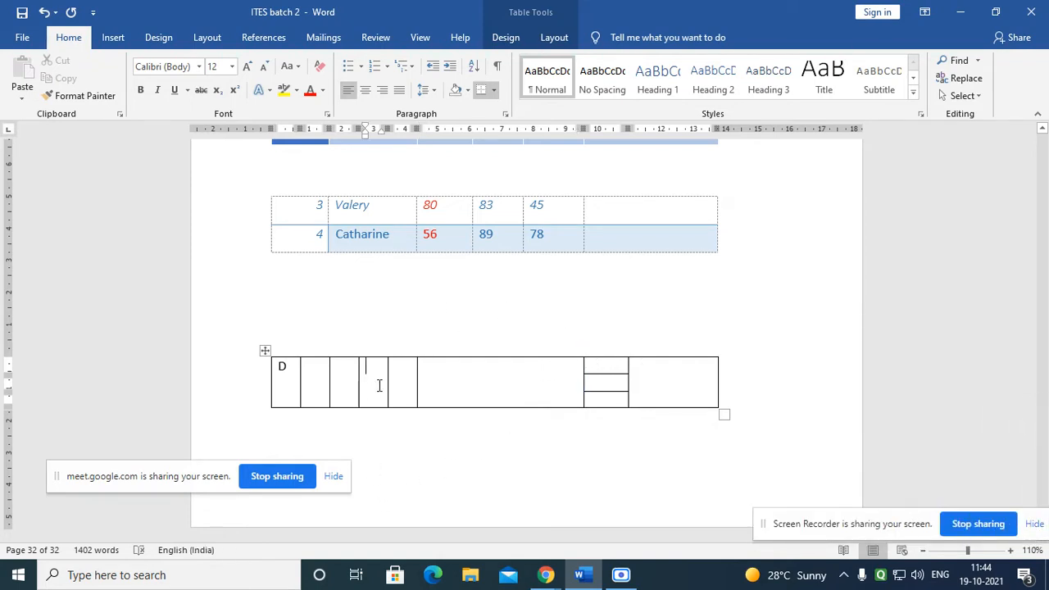
click(553, 37)
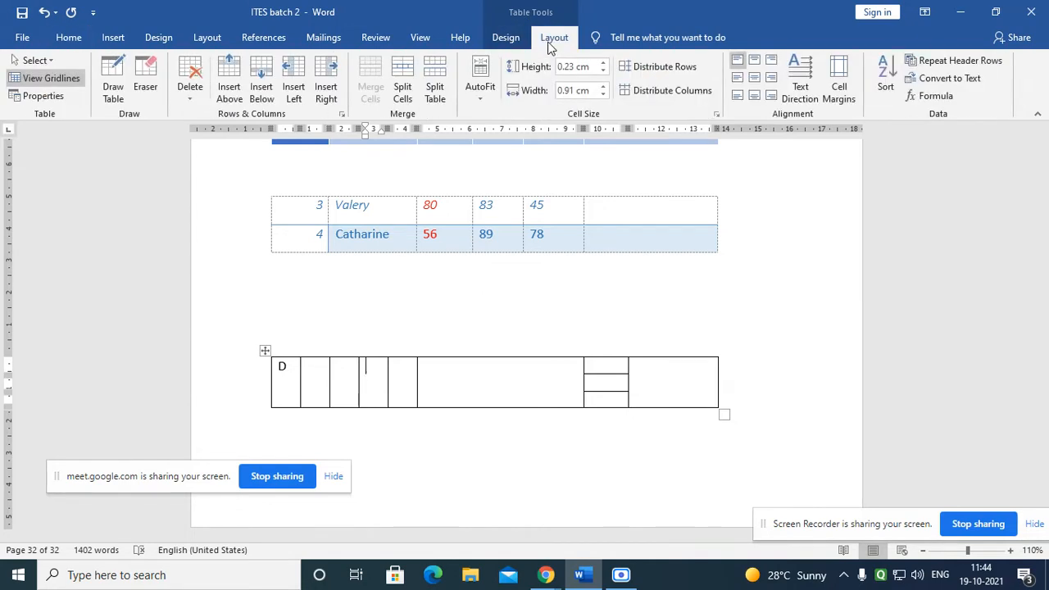
click(193, 98)
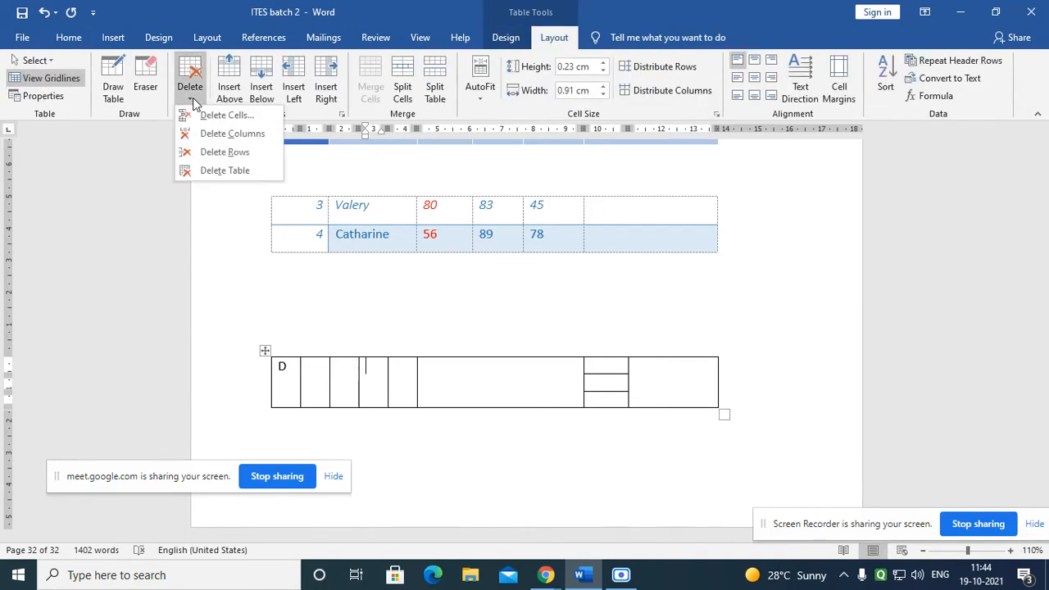
click(243, 173)
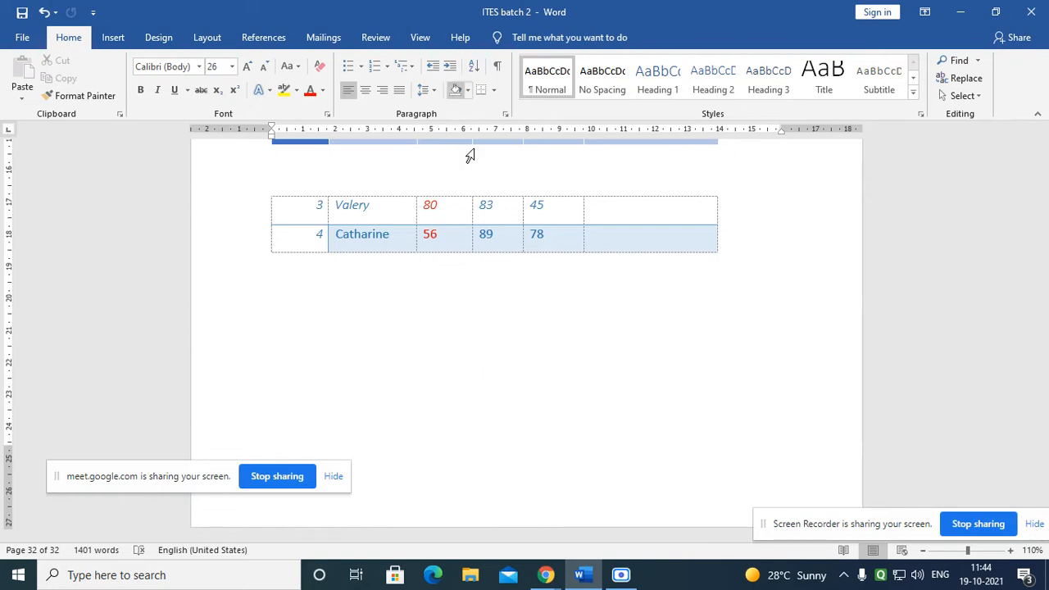
- Move the meet.google.com sharing bar out of the way and place the insertion point in the blank area below the last table
click(468, 202)
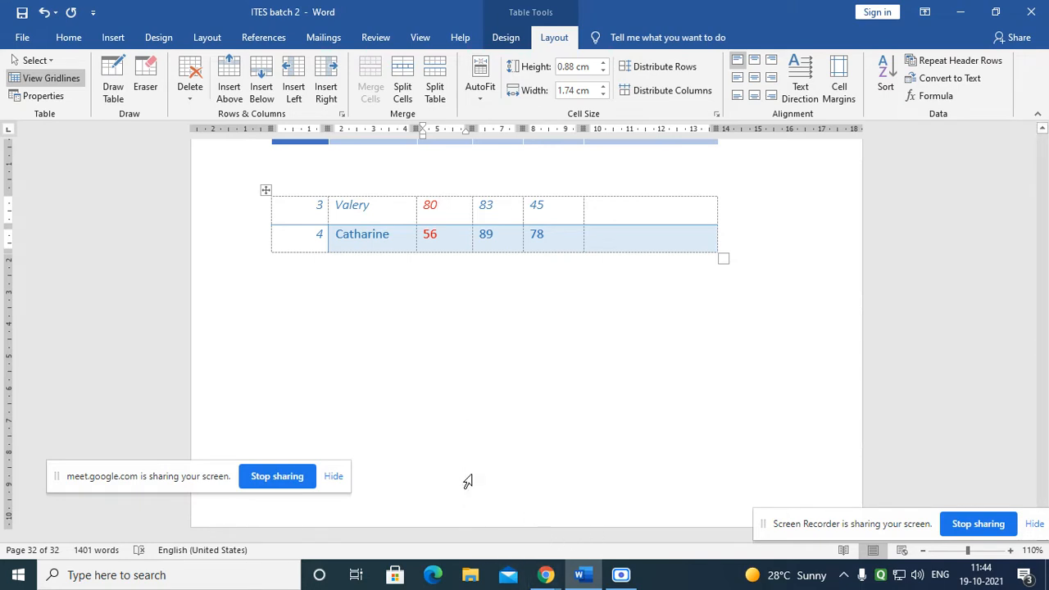
click(420, 307)
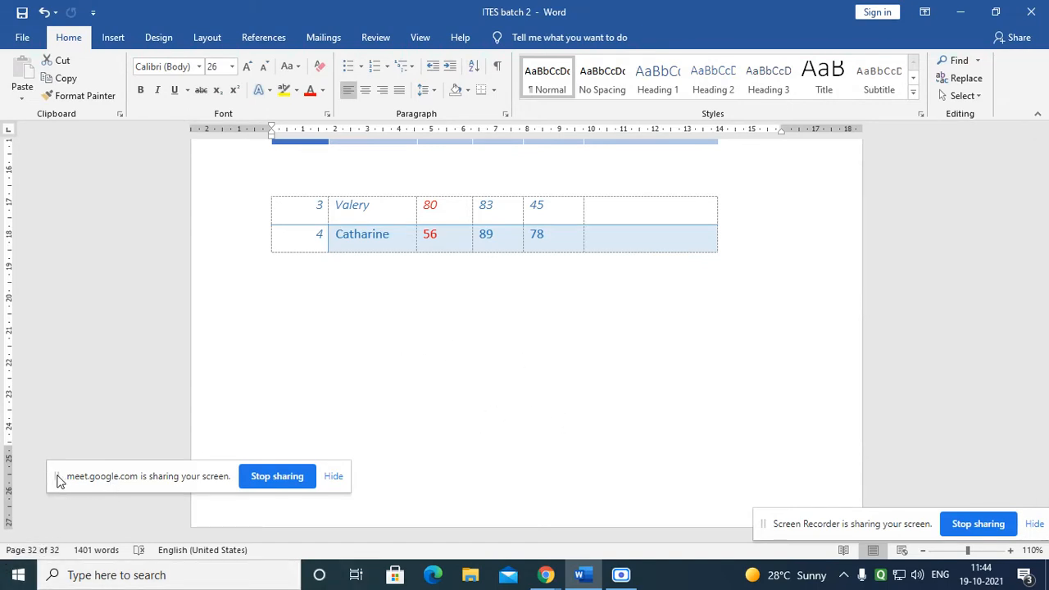
drag(57, 476, 80, 538)
click(422, 381)
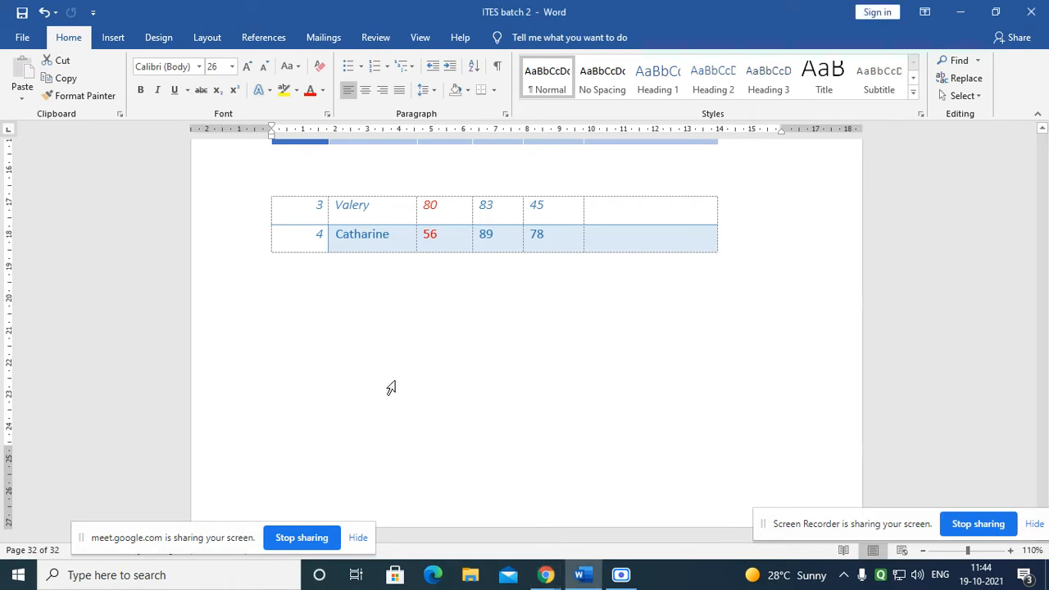
double_click(667, 363)
key(ctrl+z)
key(ctrl+z)
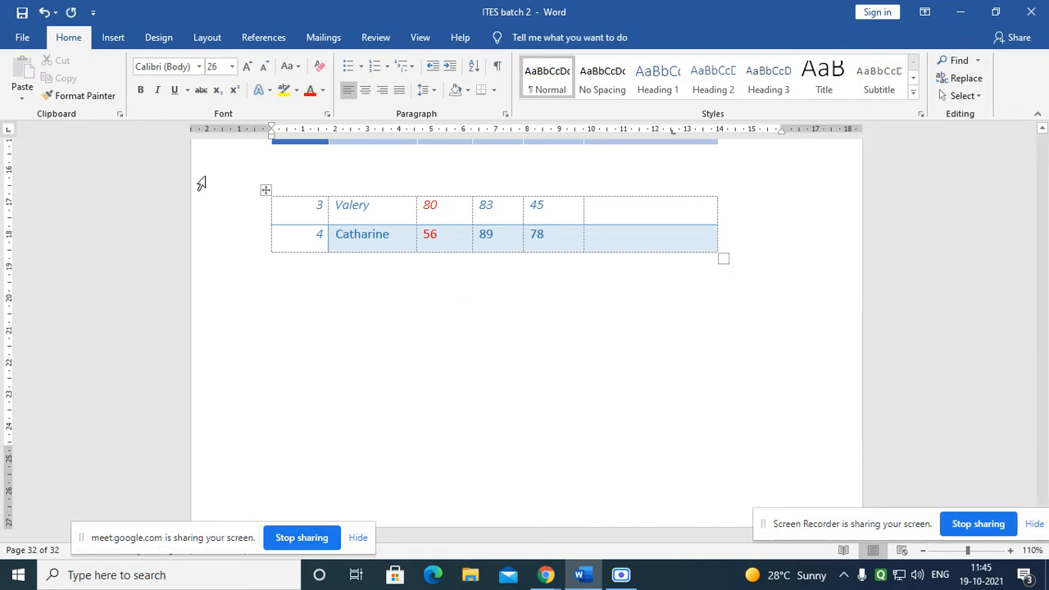
- Add a blank page at the end of the document
click(112, 39)
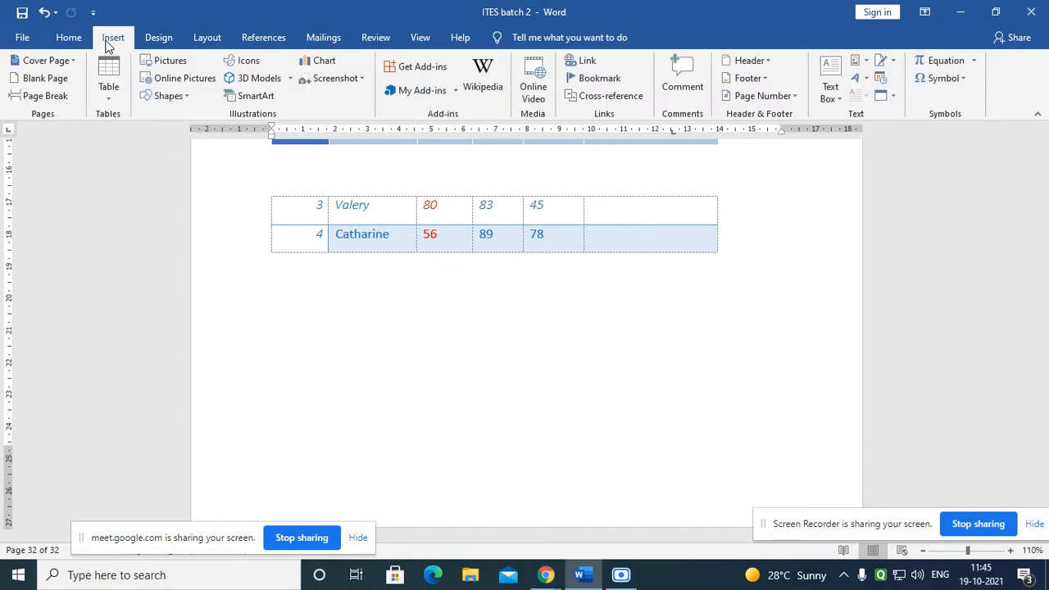
click(48, 80)
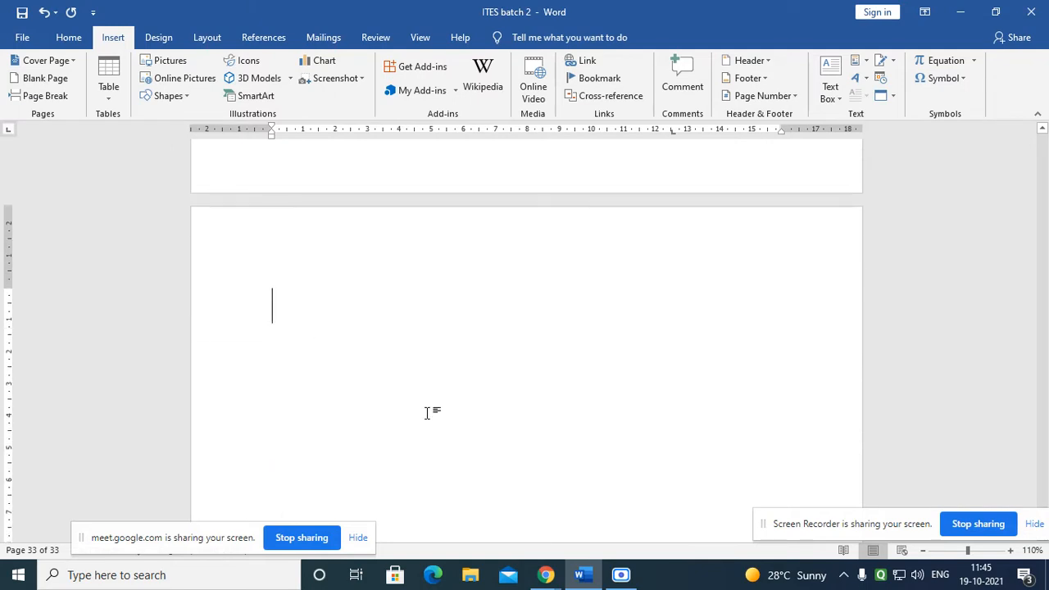
ctrl+scroll(445, 463, down, 3)
scroll(413, 441, down, 1)
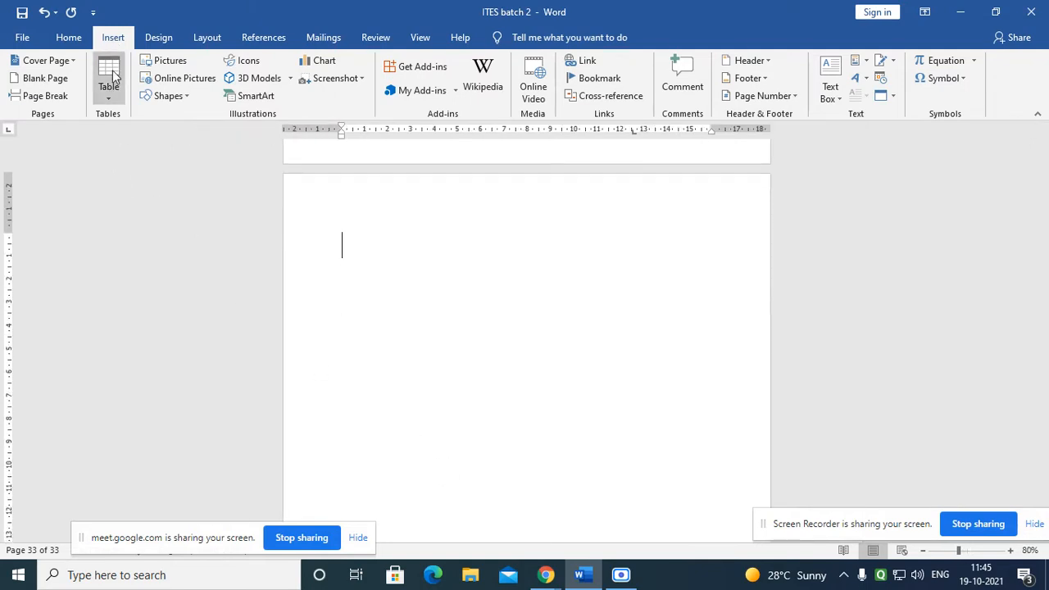
- Insert a table with five columns and one row on the blank page, and undo the insertion
click(109, 105)
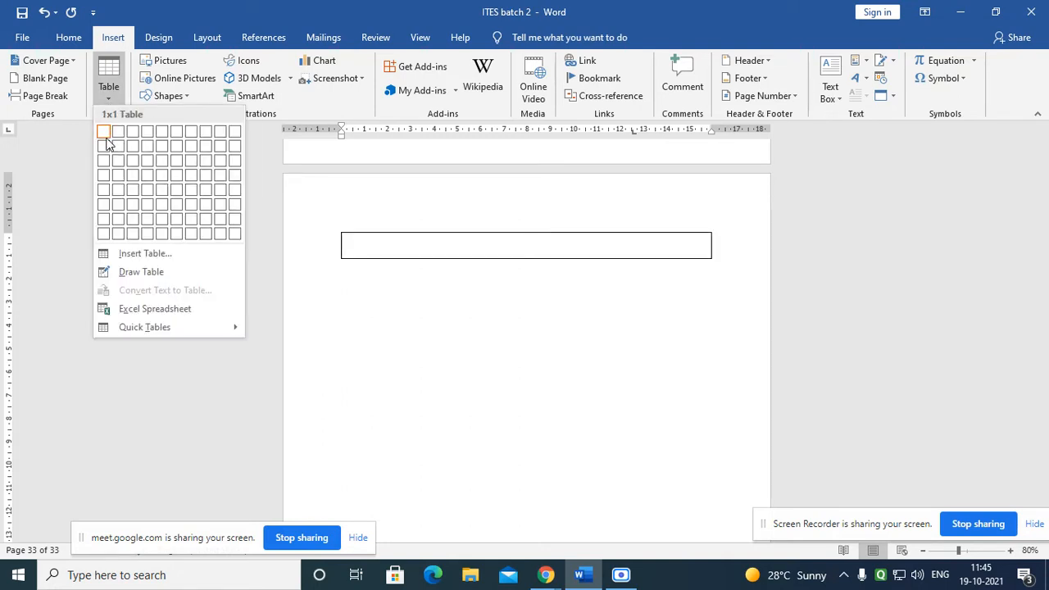
click(162, 132)
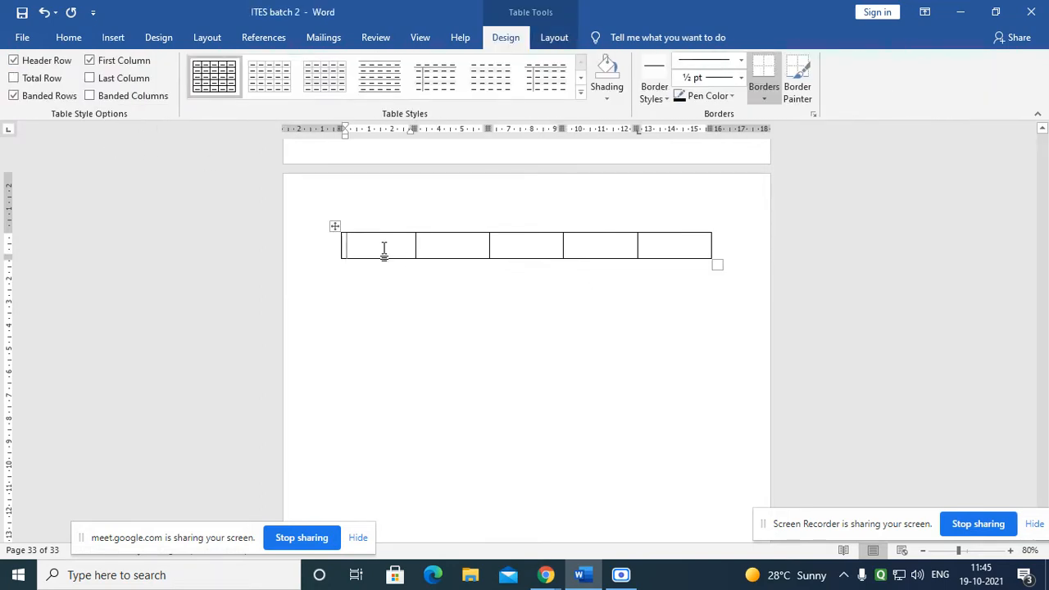
key(ctrl+z)
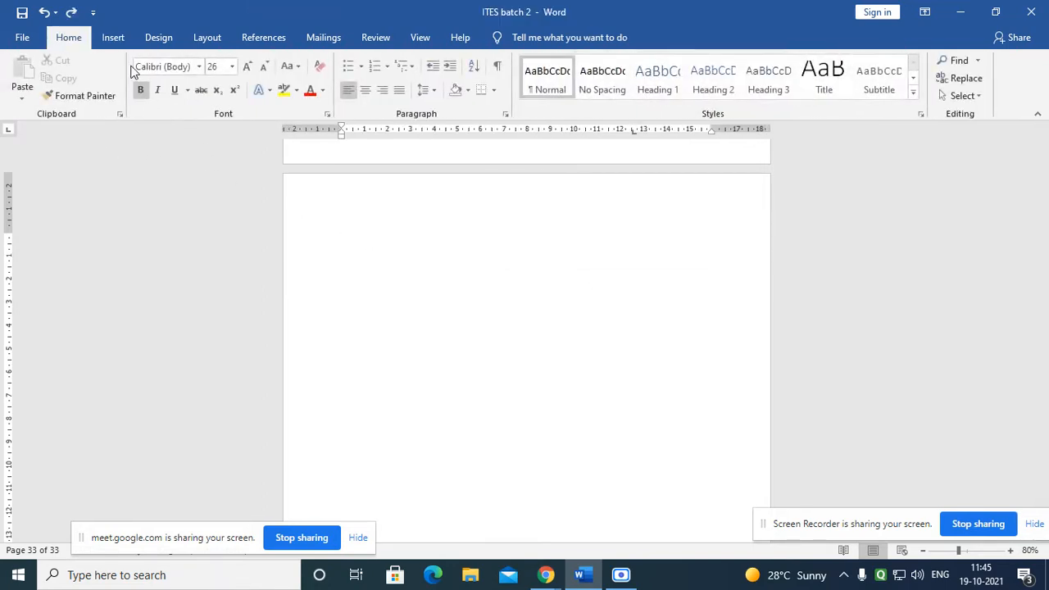
- Insert a table with 10 columns and 5 rows on the blank page, specifying its size numerically
click(117, 45)
click(111, 101)
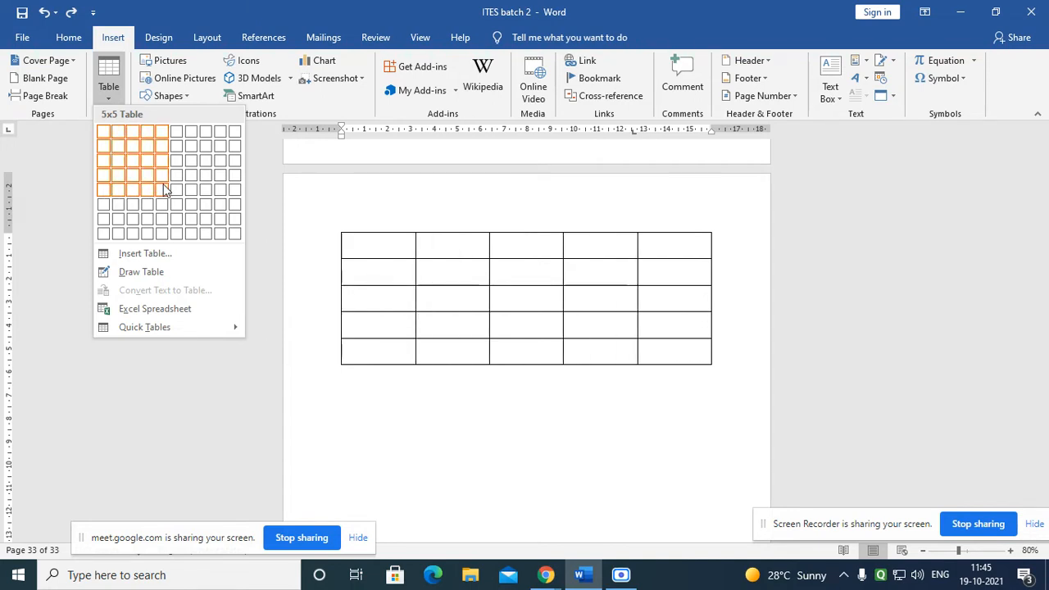
click(151, 257)
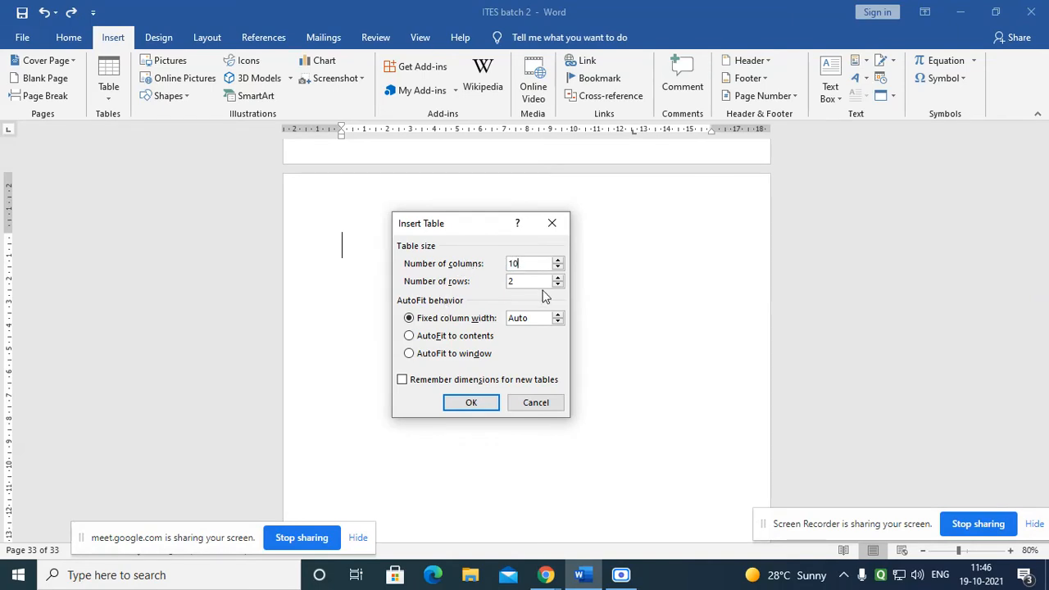
key(Tab)
text(5)
click(471, 403)
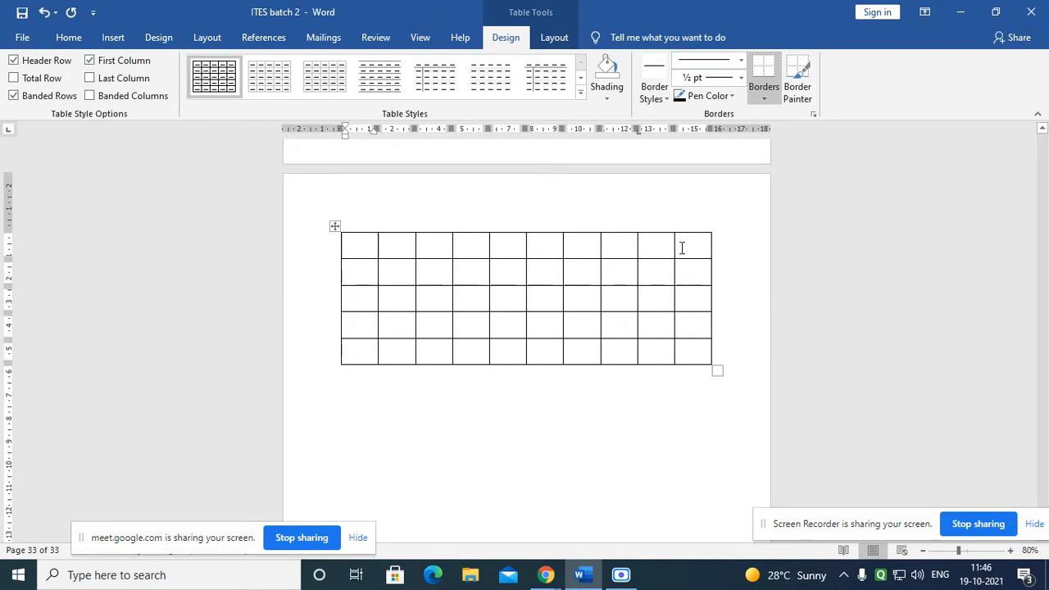
- Merge all ten cells of the table's first row into one cell
drag(686, 249, 655, 246)
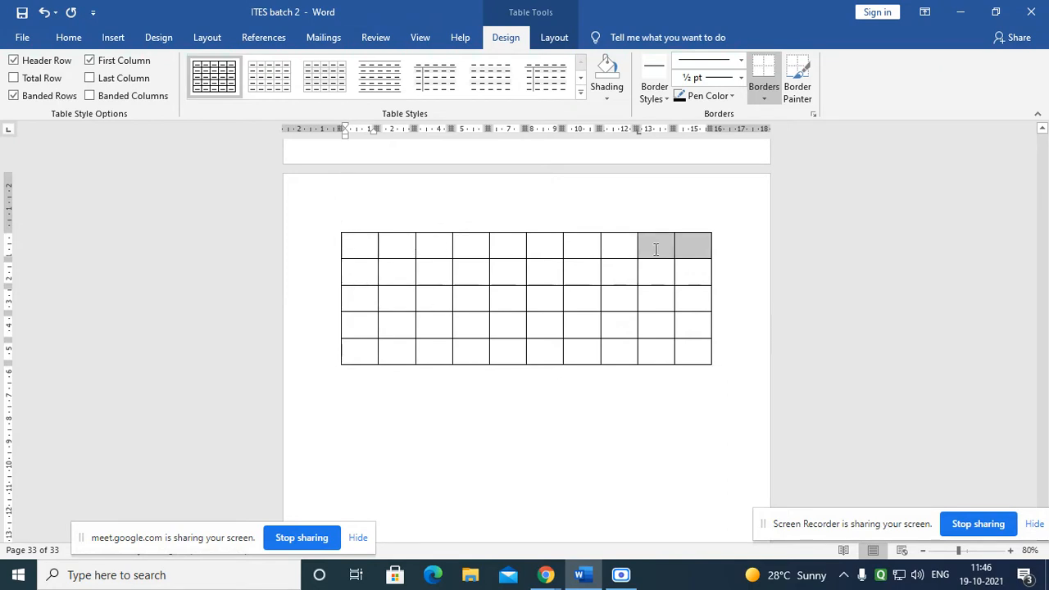
drag(374, 254, 683, 255)
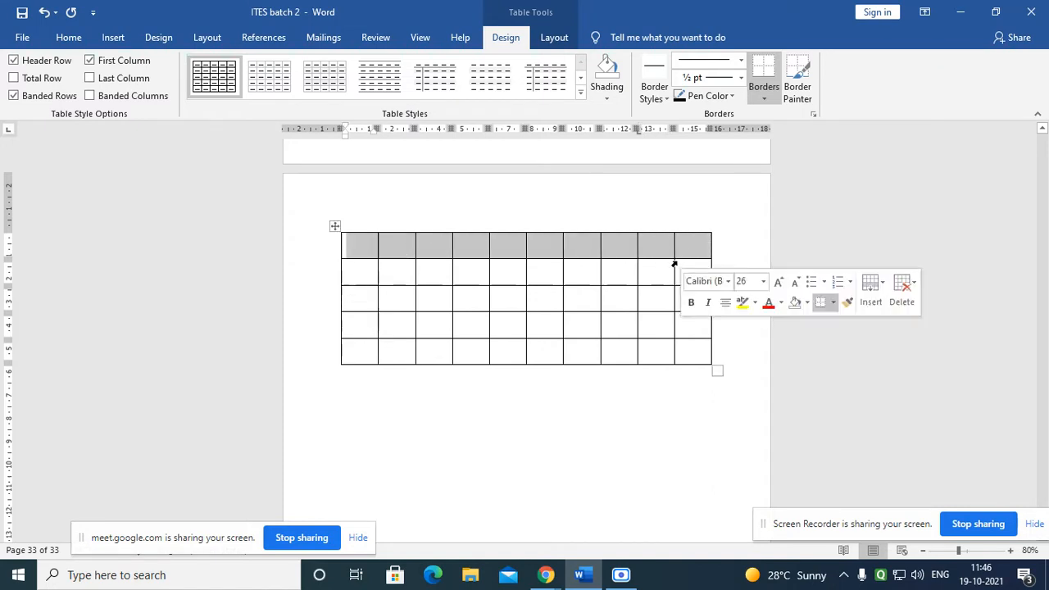
click(497, 325)
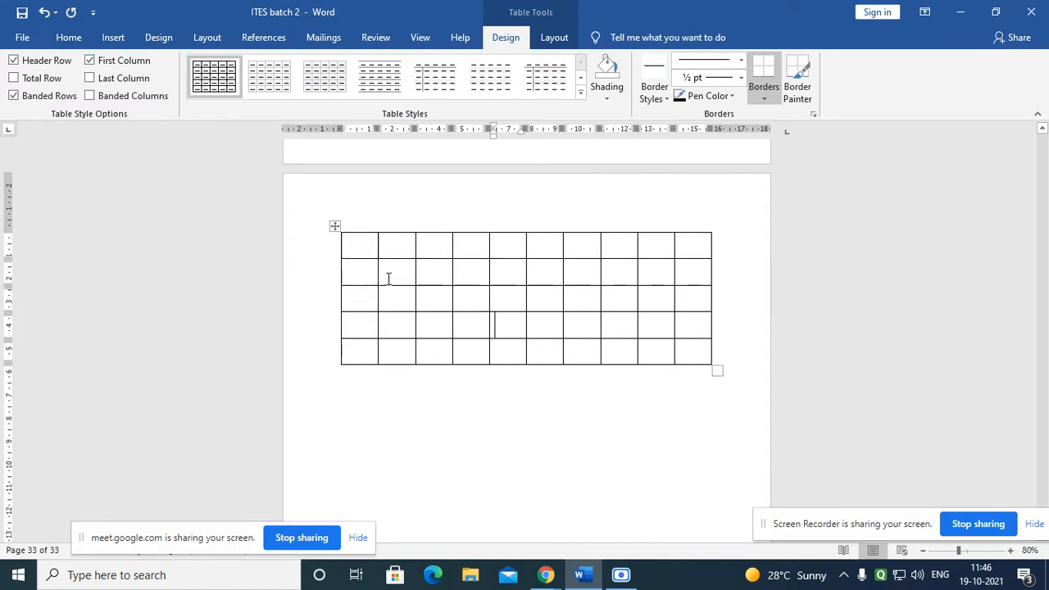
drag(368, 247, 687, 249)
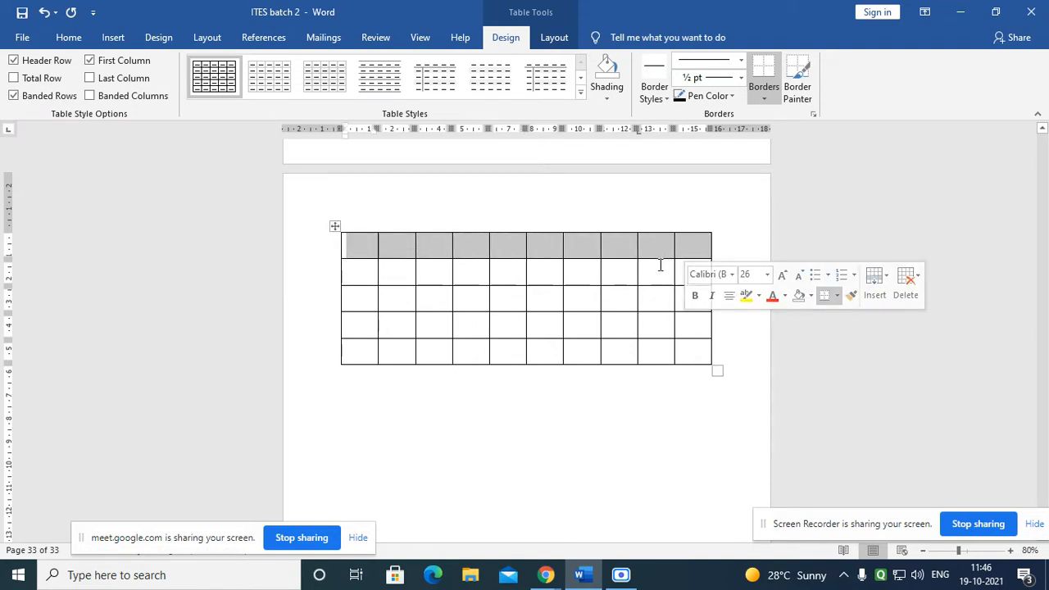
click(542, 38)
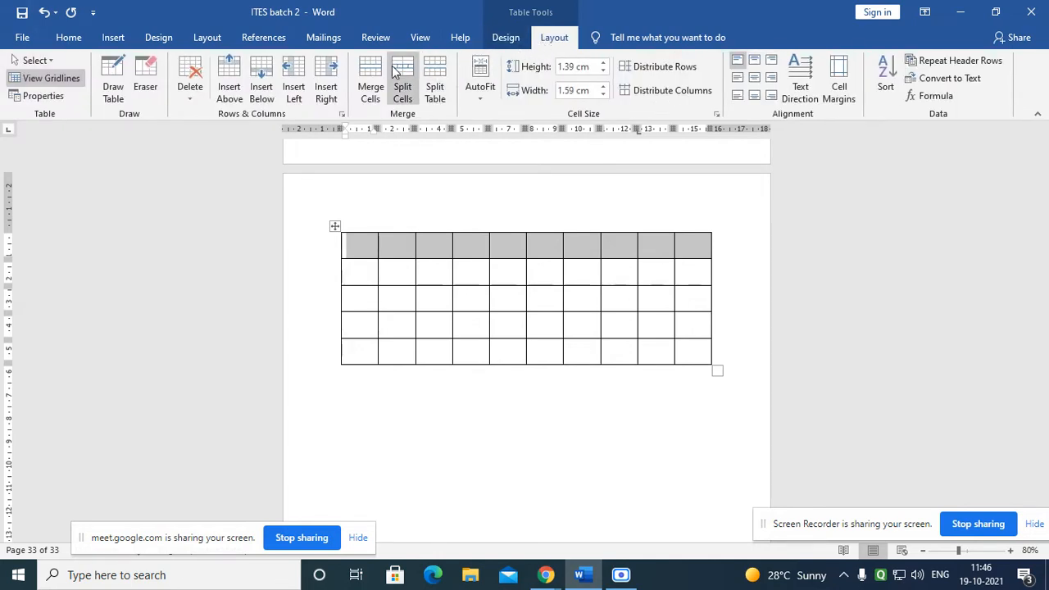
click(370, 87)
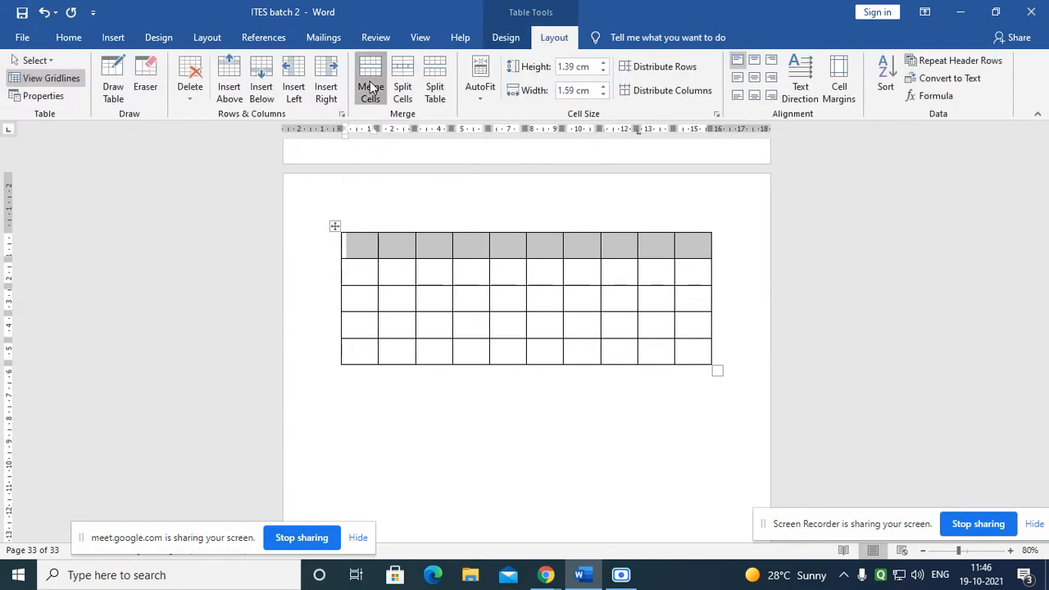
click(450, 321)
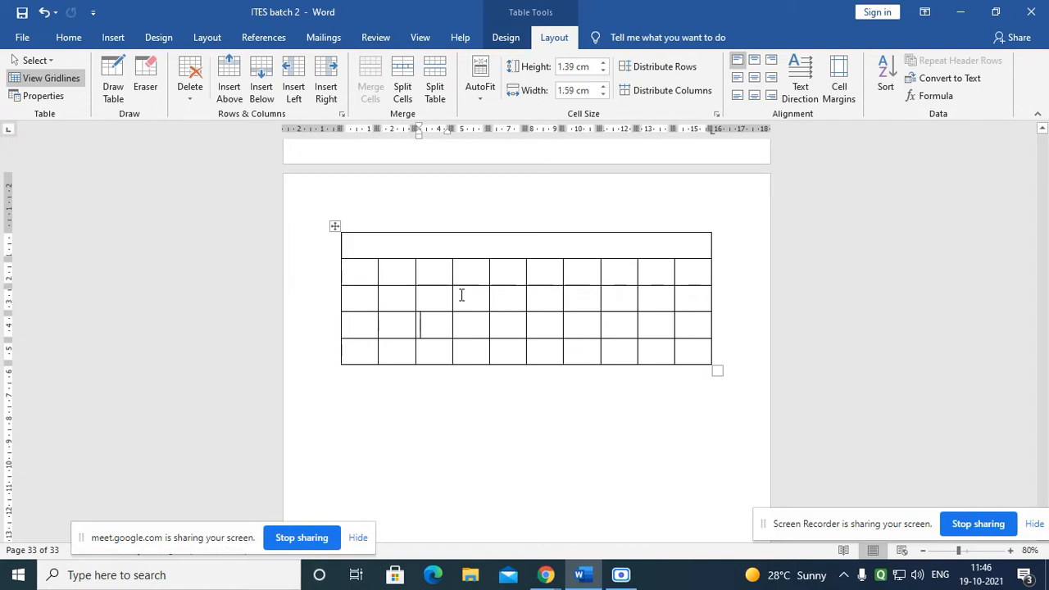
- Merge the four cells in the last two columns of the table's third and fourth rows
drag(363, 305, 432, 350)
click(486, 330)
mouse_move(648, 299)
mouse_down()
mouse_move(689, 318)
mouse_move(683, 330)
mouse_up()
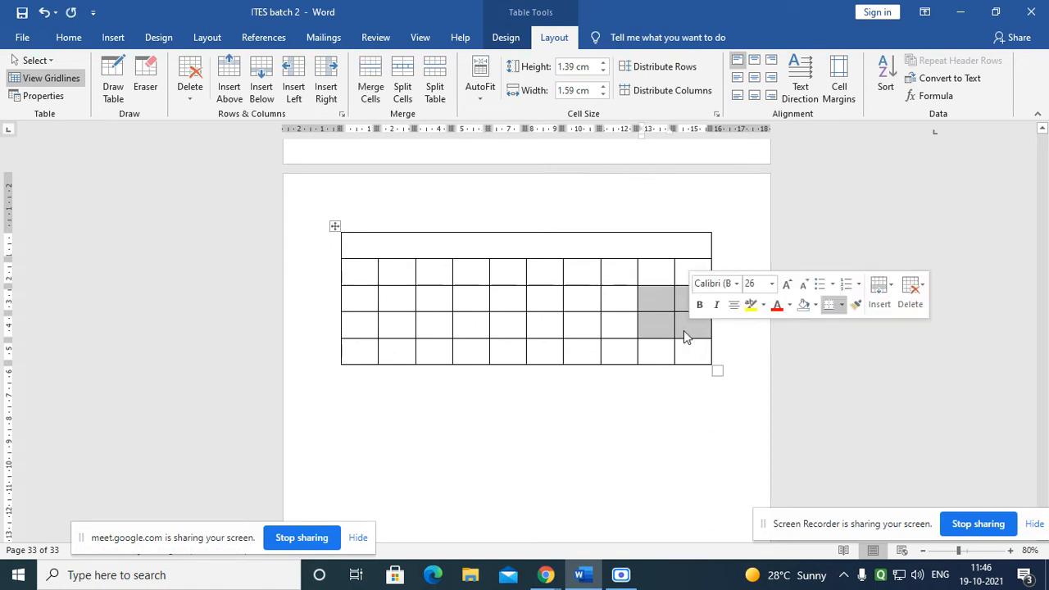
click(371, 89)
click(488, 327)
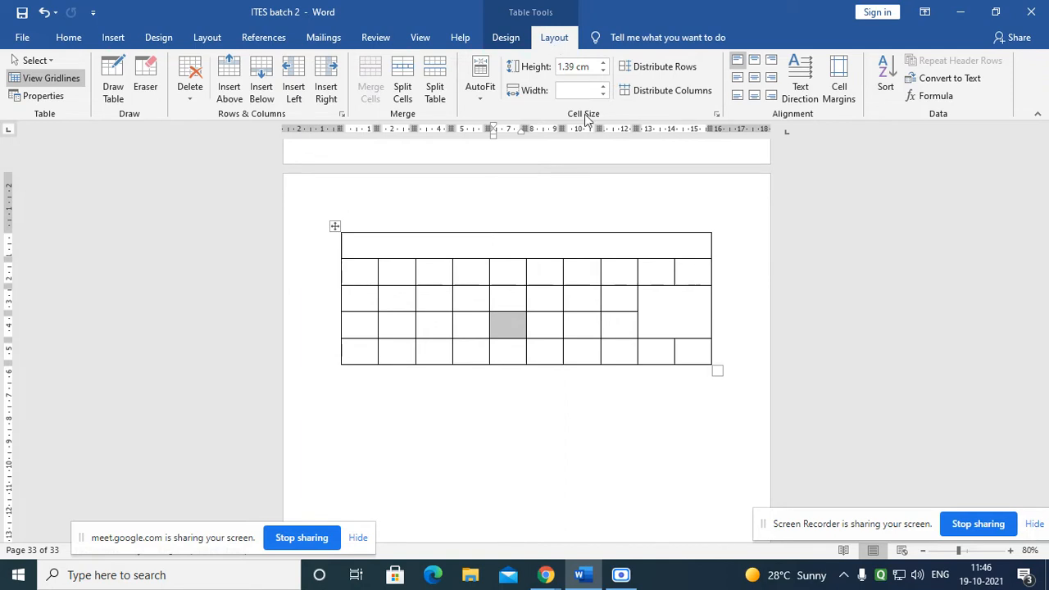
- Split the merged cell at the end of the third and fourth rows into 5 columns and 2 rows
click(666, 332)
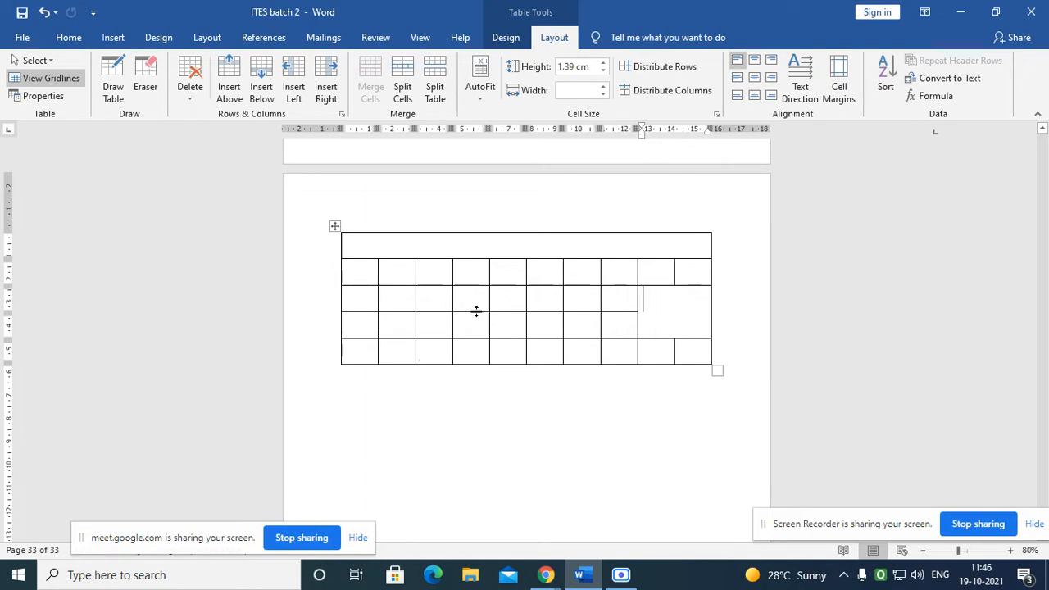
click(520, 330)
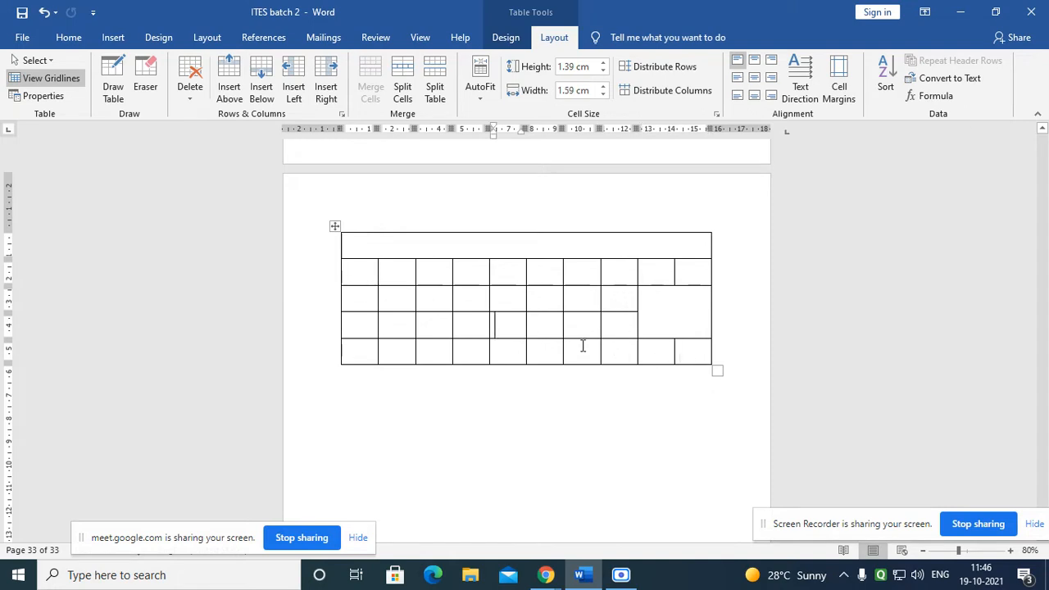
click(658, 325)
click(402, 76)
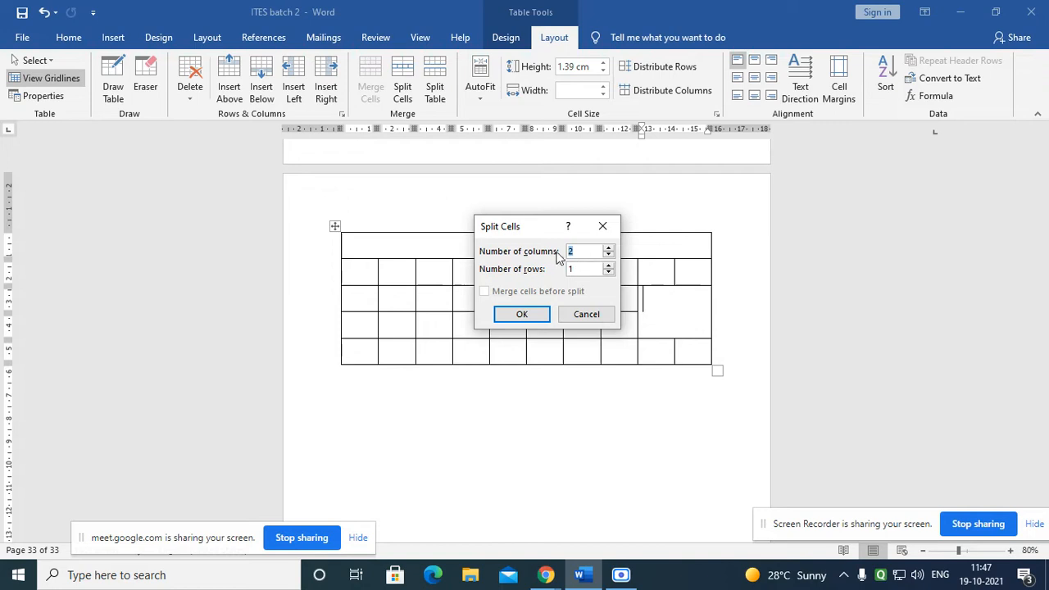
click(609, 265)
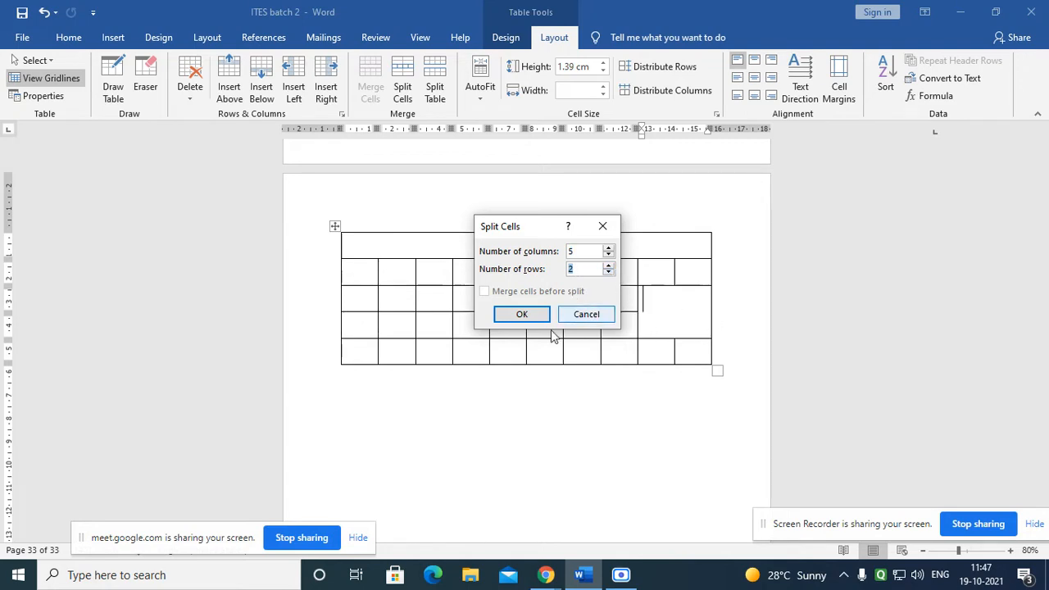
click(532, 319)
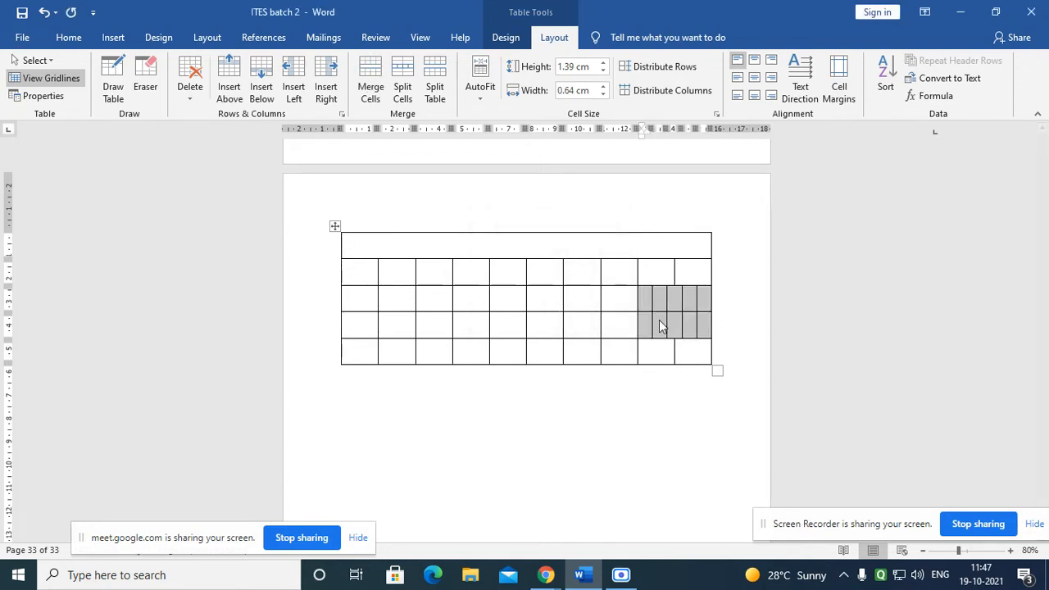
- Examine the split cells at the end of the table's third and fourth rows at a larger magnification
scroll(670, 449, up, 11)
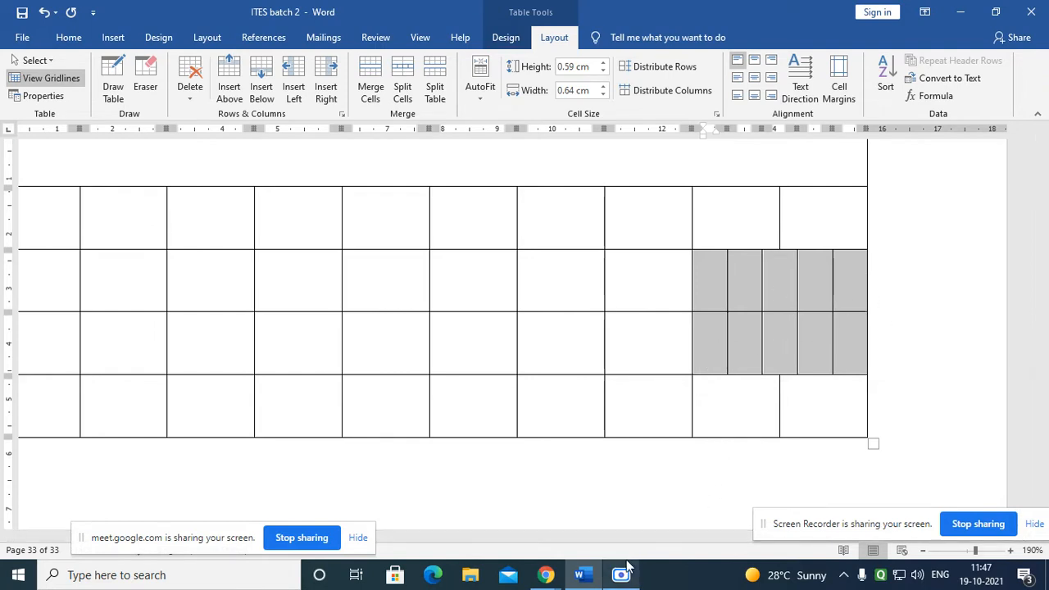
mouse_move(623, 569)
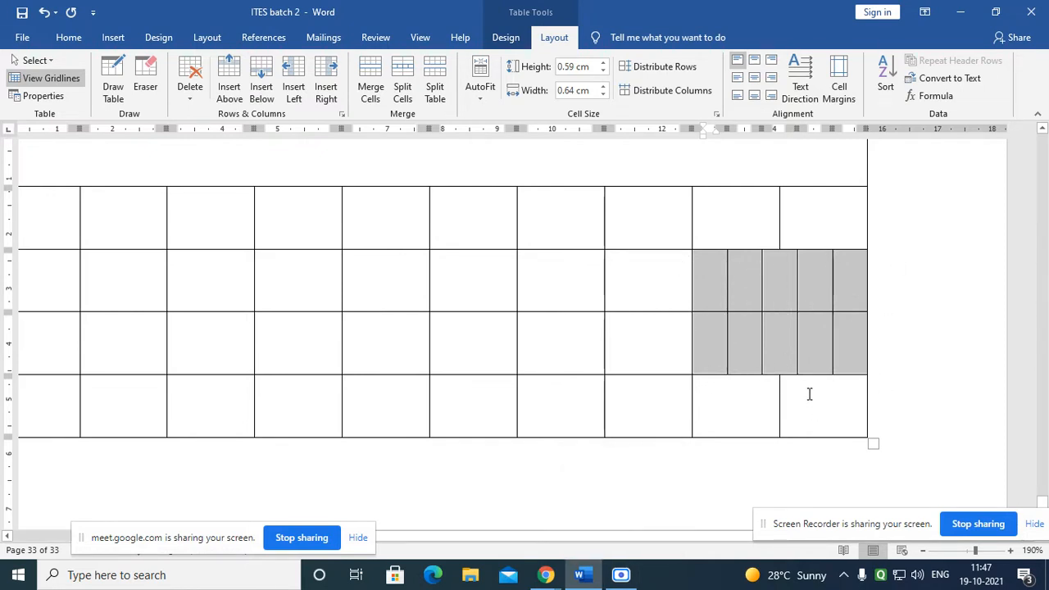
click(754, 360)
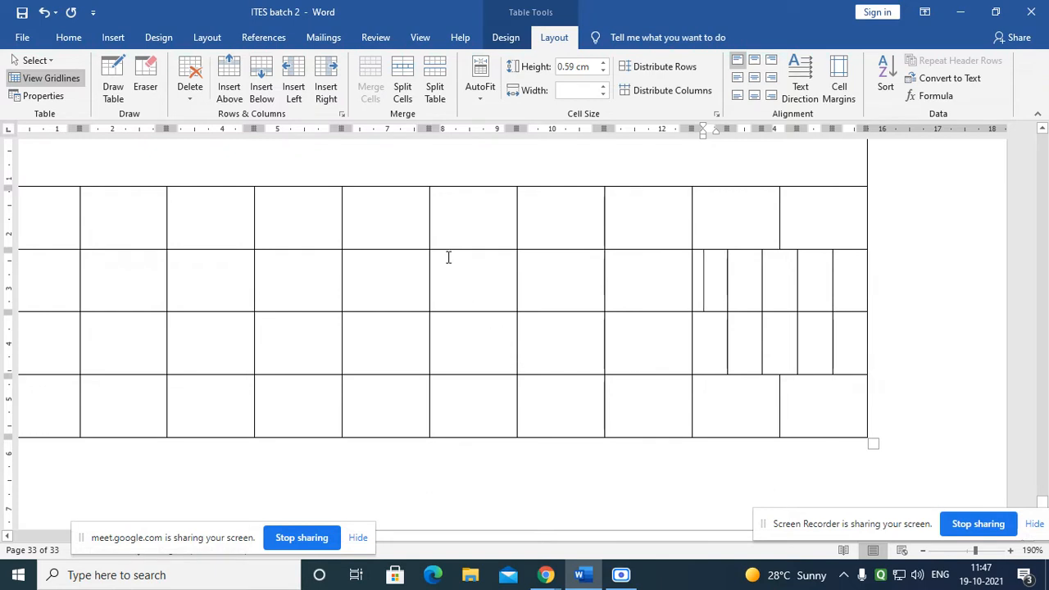
scroll(447, 307, down, 7)
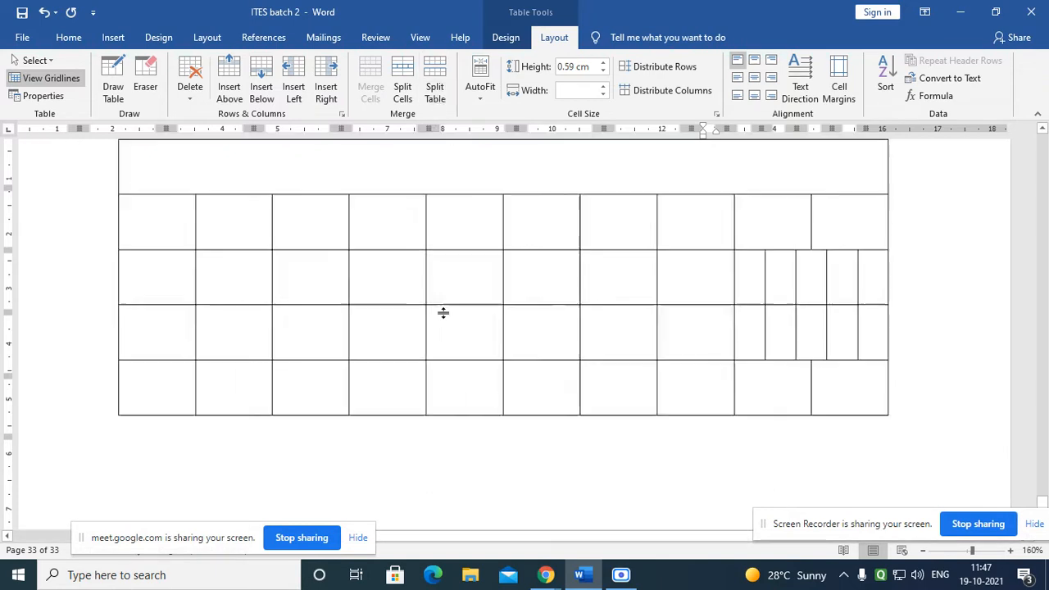
click(277, 282)
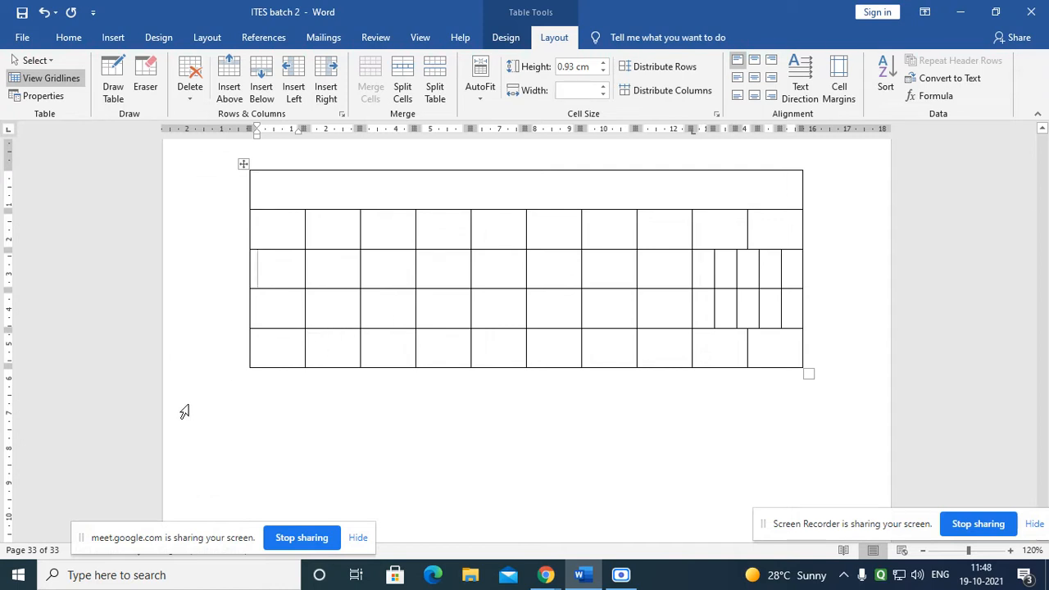
mouse_move(239, 375)
ctrl+scroll(235, 382, down, 2)
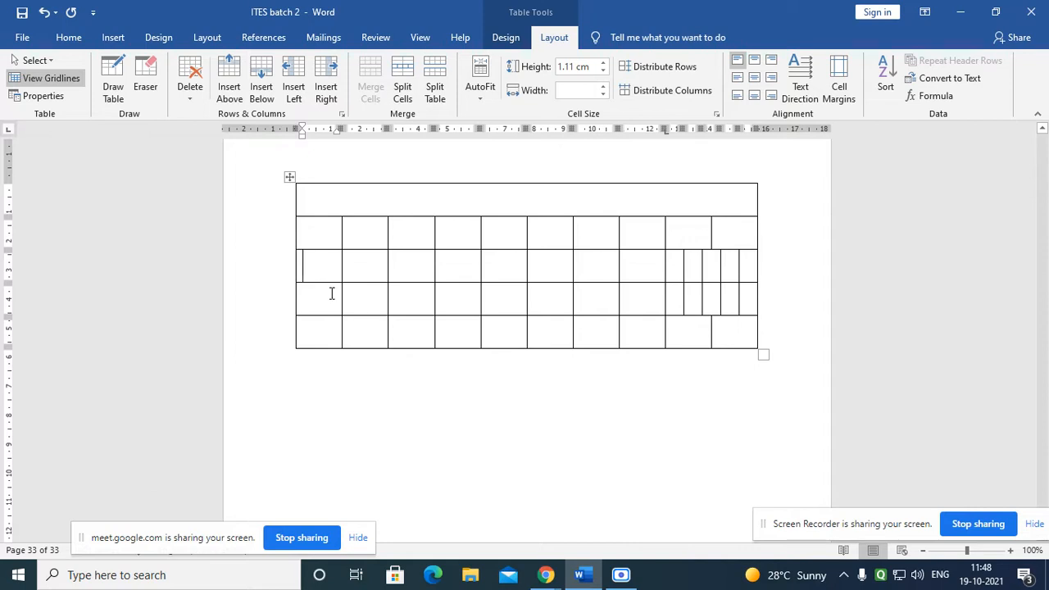
- Split the table above its fourth row so the last two rows form a separate table
mouse_move(293, 317)
click(399, 302)
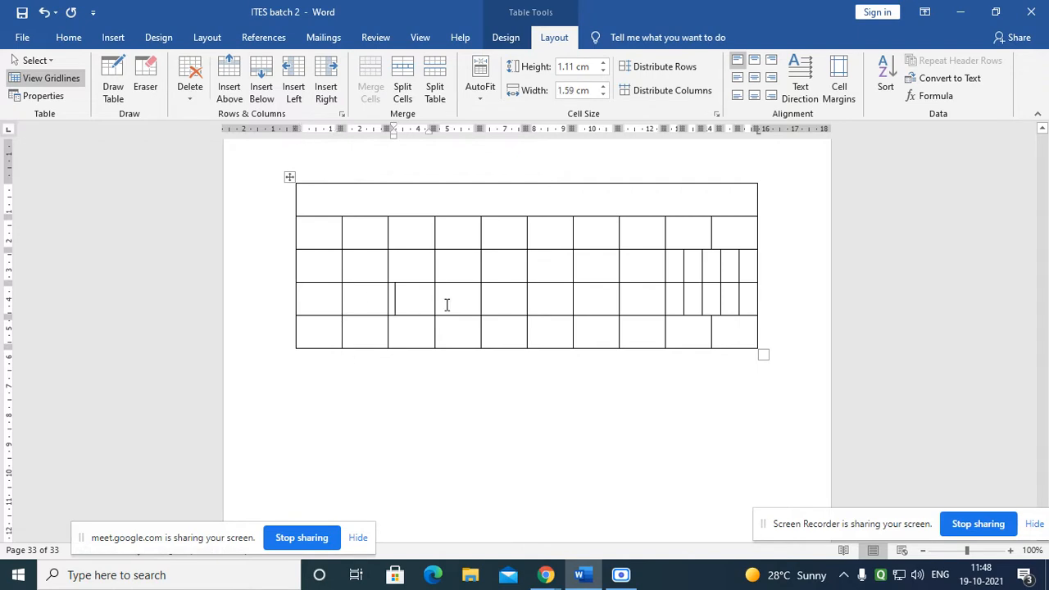
click(447, 304)
click(496, 305)
click(548, 305)
click(598, 302)
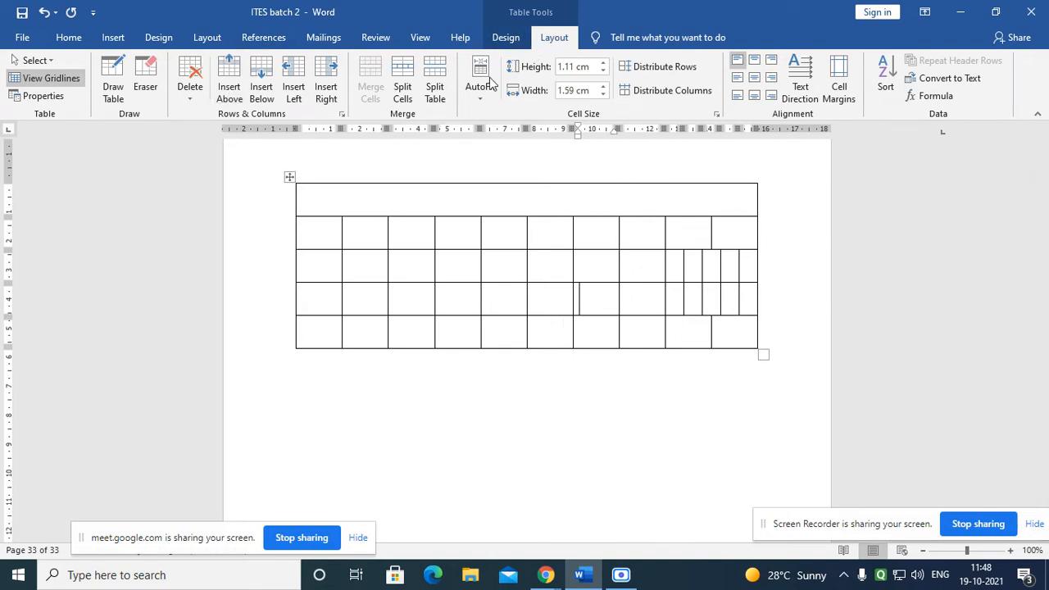
click(427, 93)
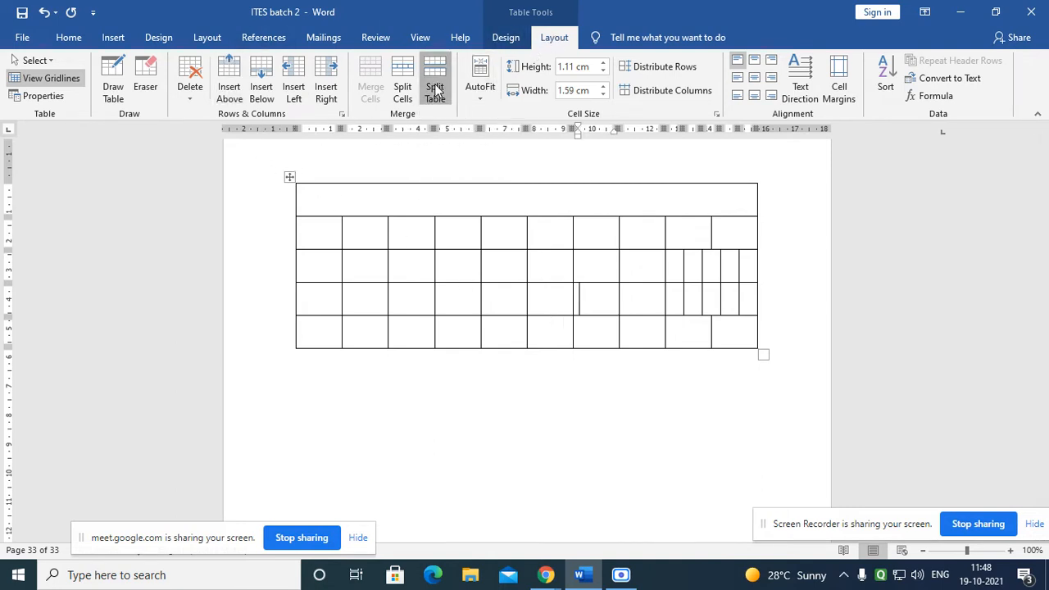
mouse_move(289, 300)
mouse_down()
mouse_move(290, 350)
mouse_move(289, 312)
mouse_up()
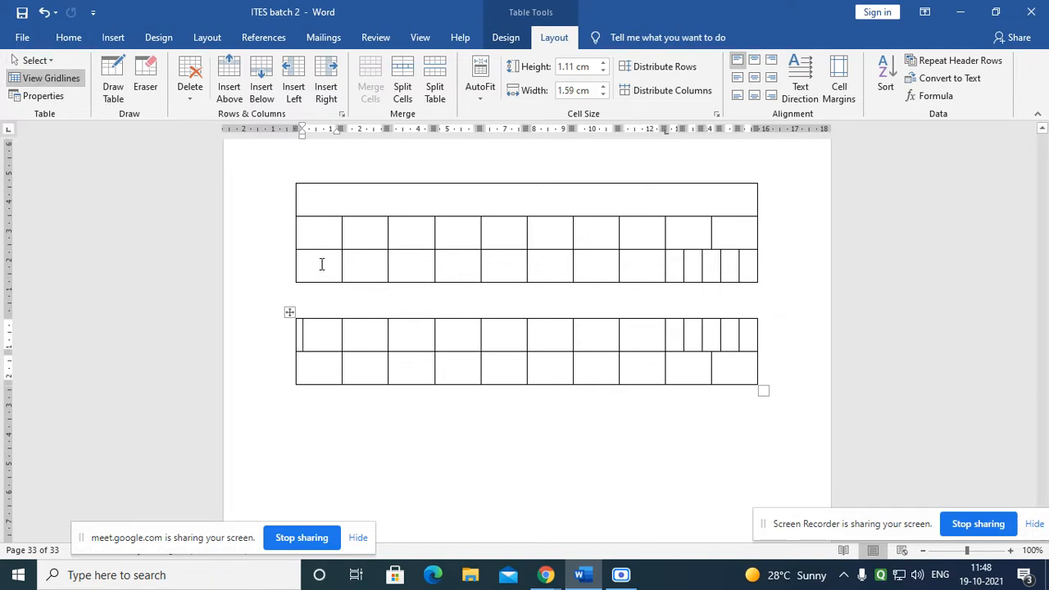
click(159, 41)
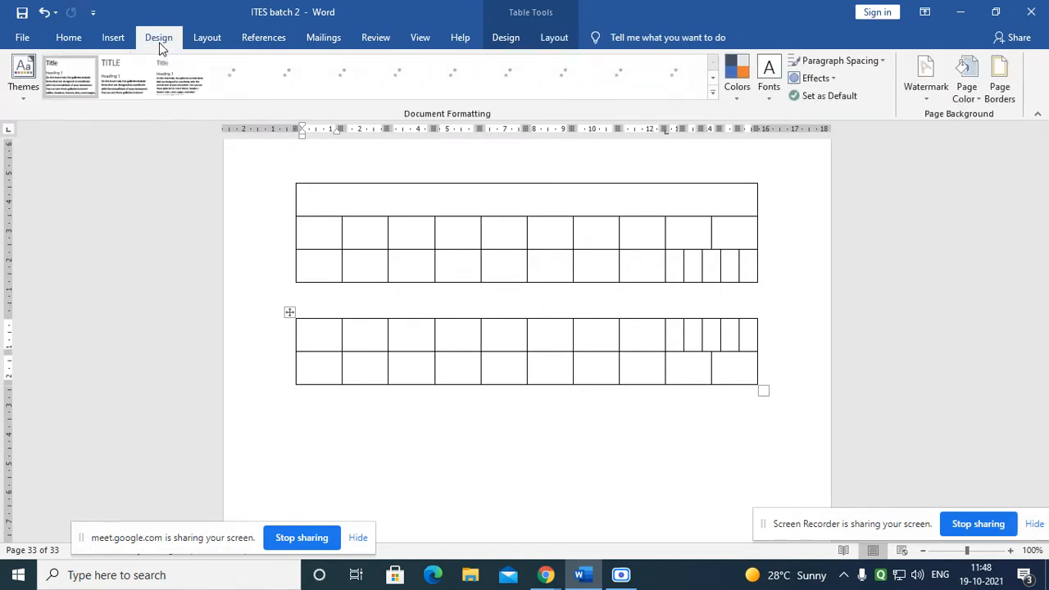
click(206, 40)
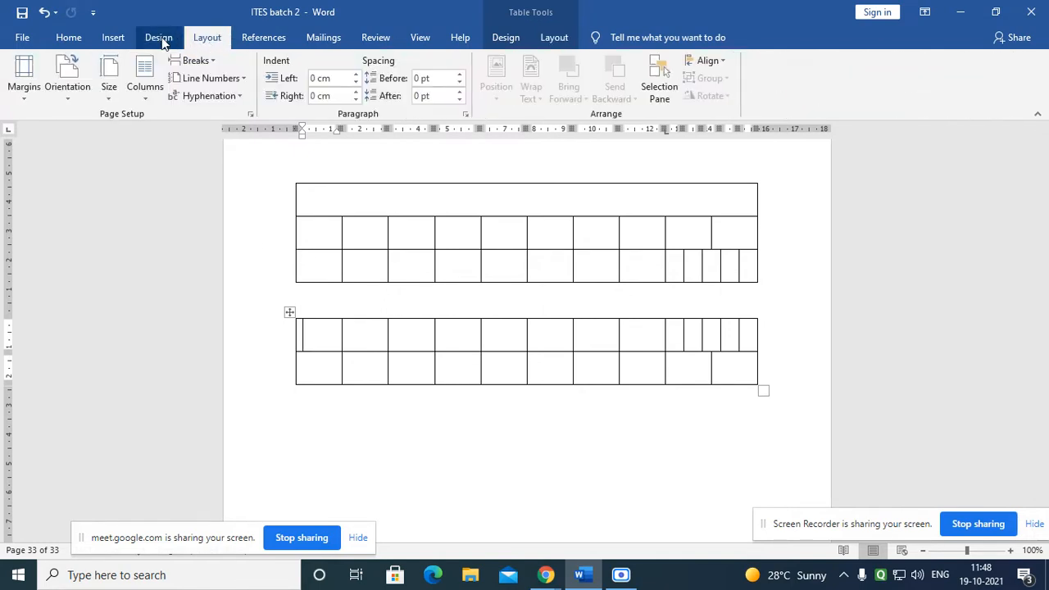
click(160, 40)
click(207, 40)
mouse_move(539, 315)
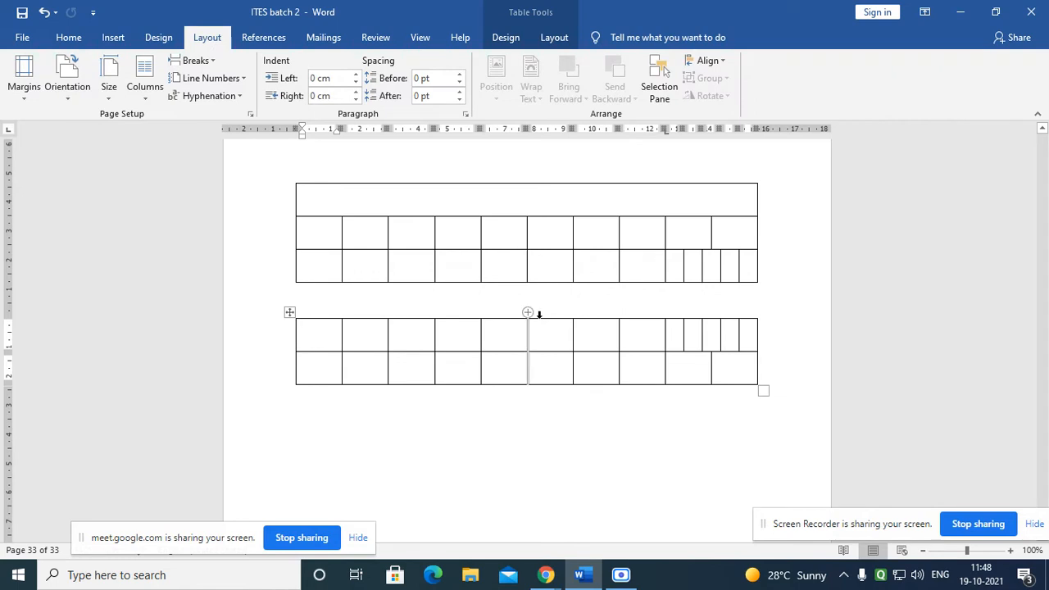
- Look back through the preceding pages as far as the table with coloured rows and columns on page 30
scroll(534, 313, down, 3)
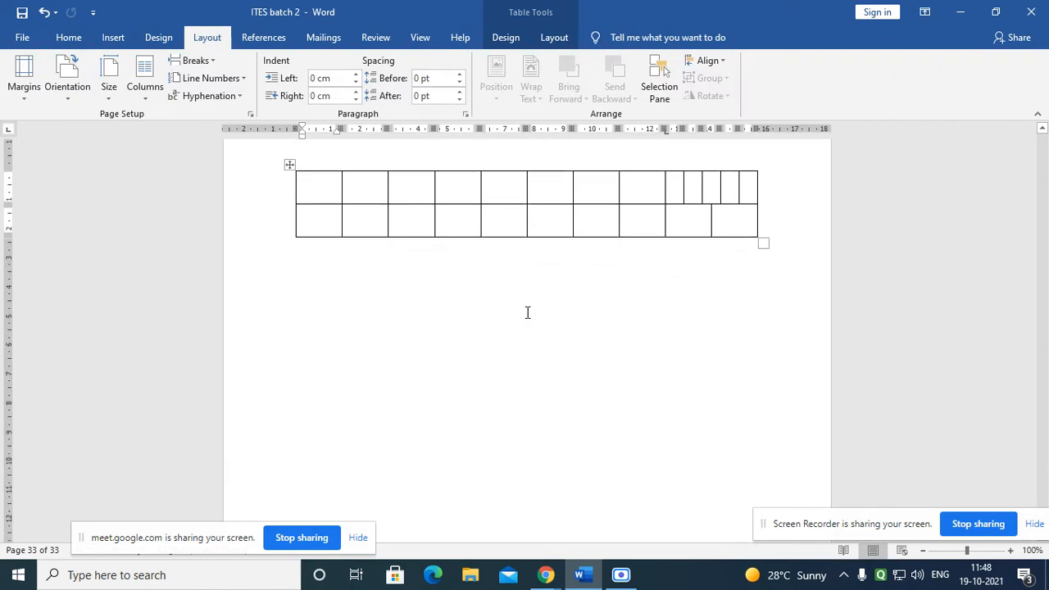
scroll(528, 314, up, 7)
scroll(528, 314, up, 10)
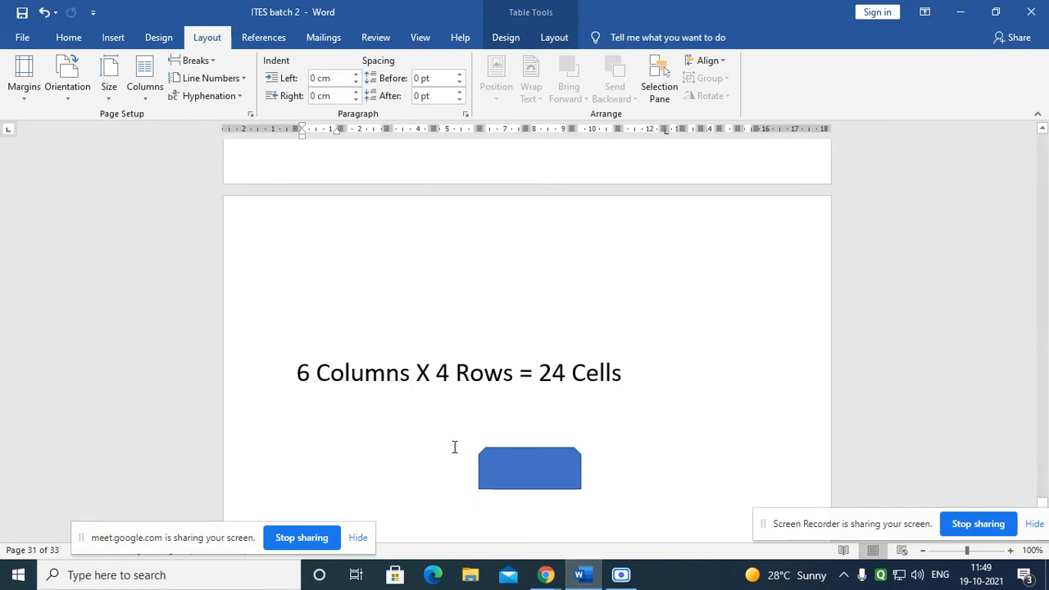
scroll(442, 423, down, 3)
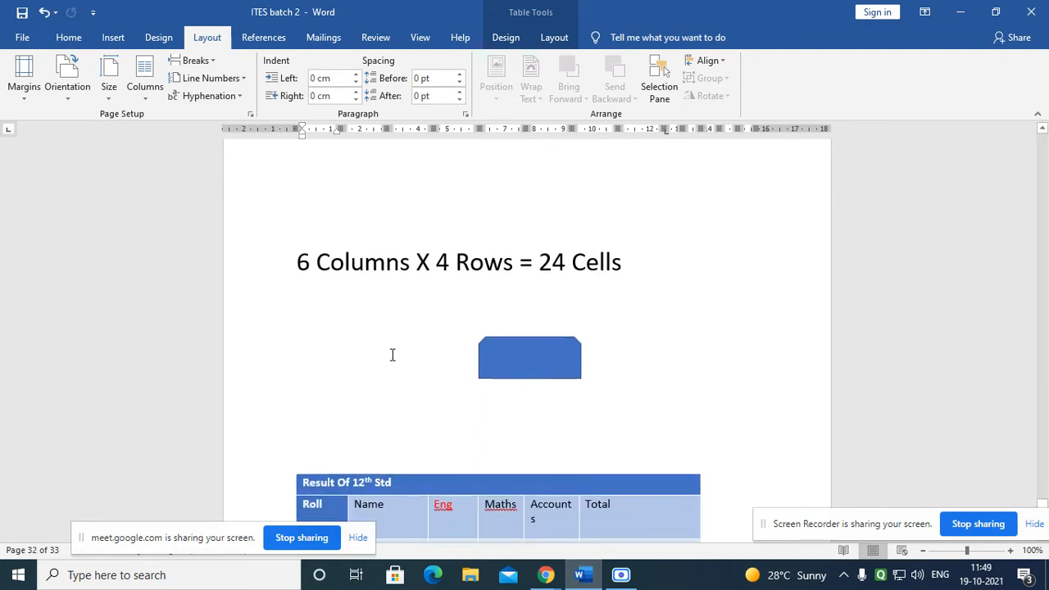
scroll(392, 355, up, 20)
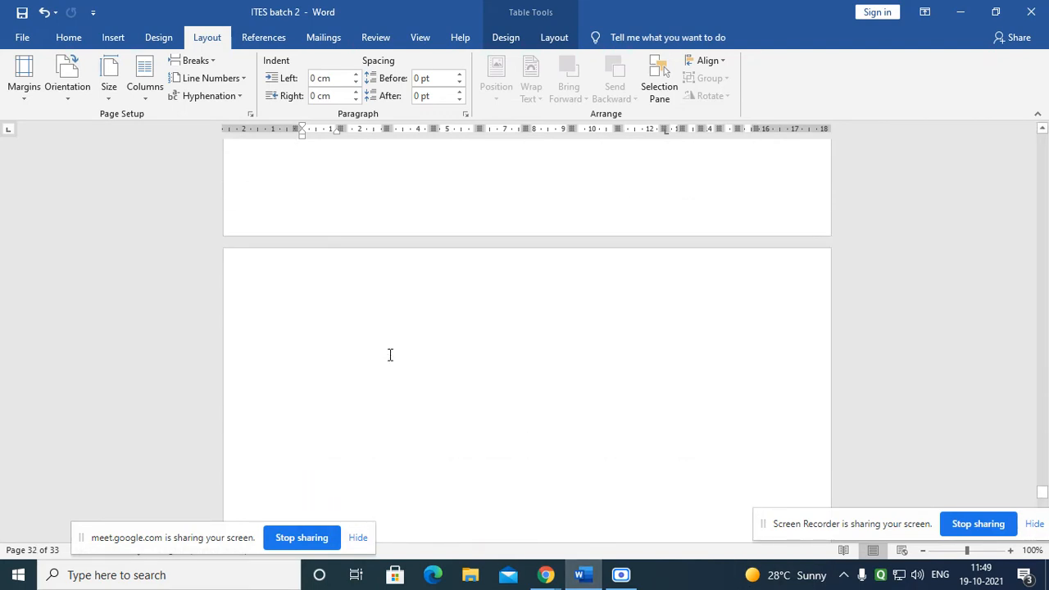
scroll(390, 355, up, 2)
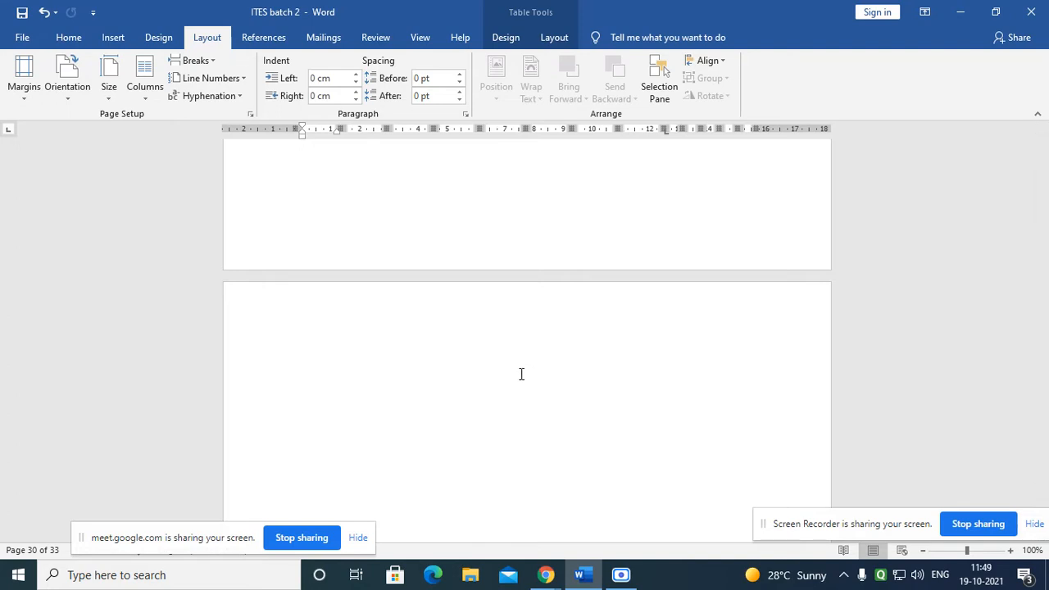
scroll(429, 342, up, 3)
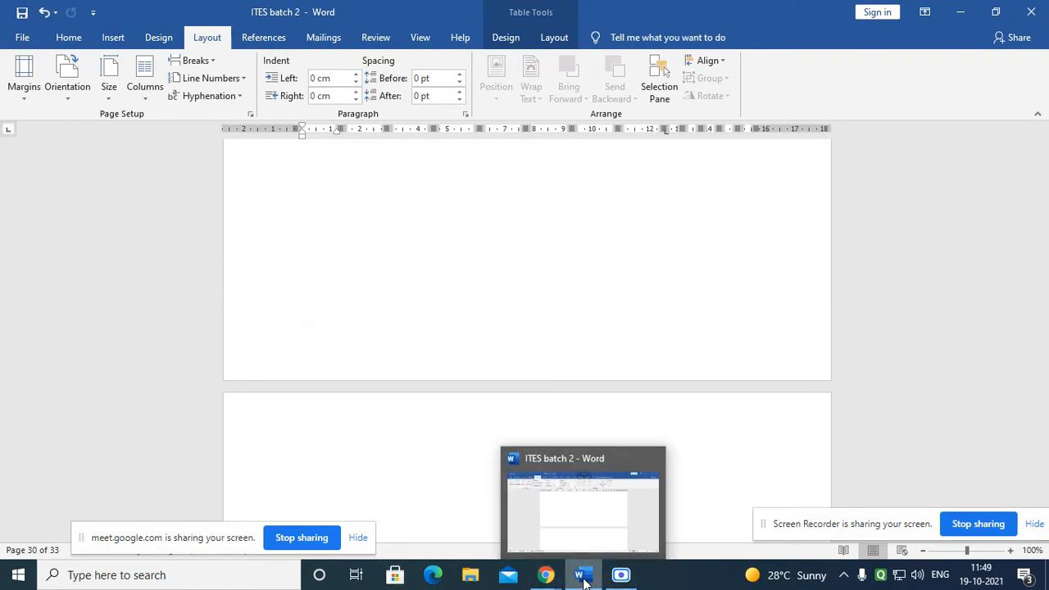
scroll(263, 392, up, 5)
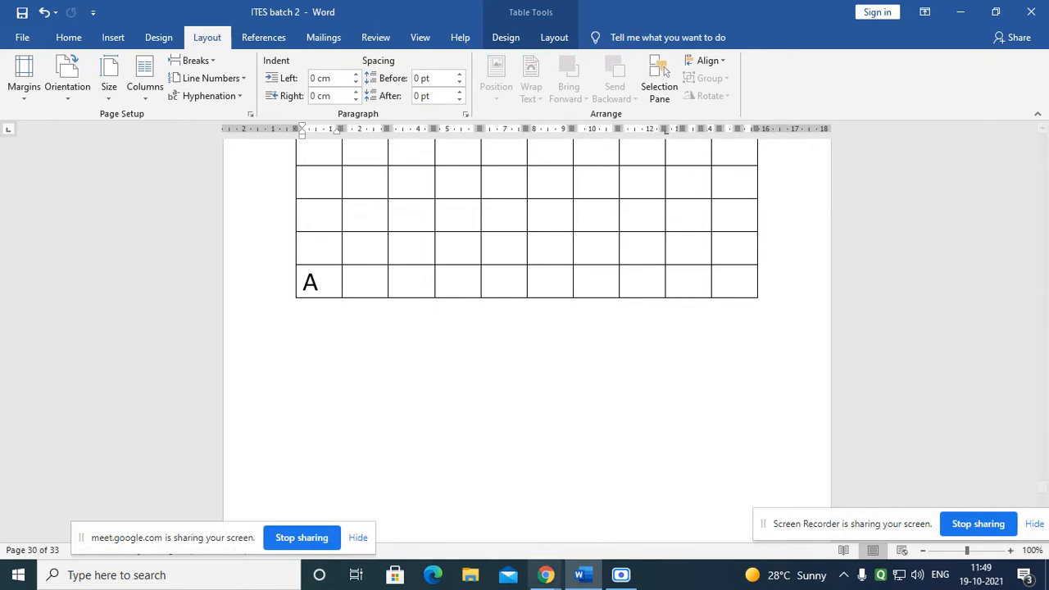
scroll(515, 464, up, 5)
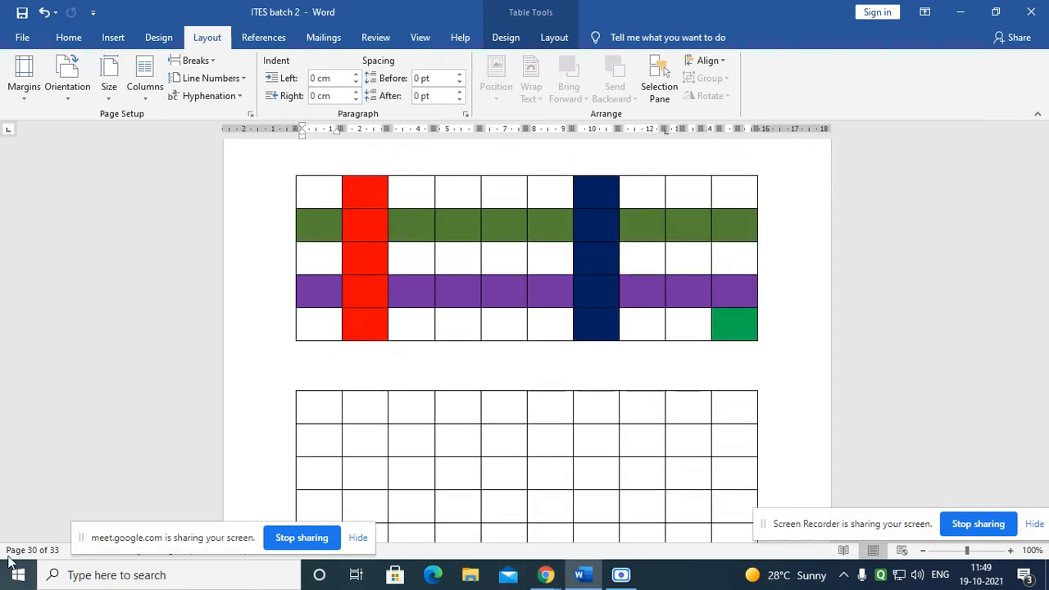
scroll(503, 404, up, 5)
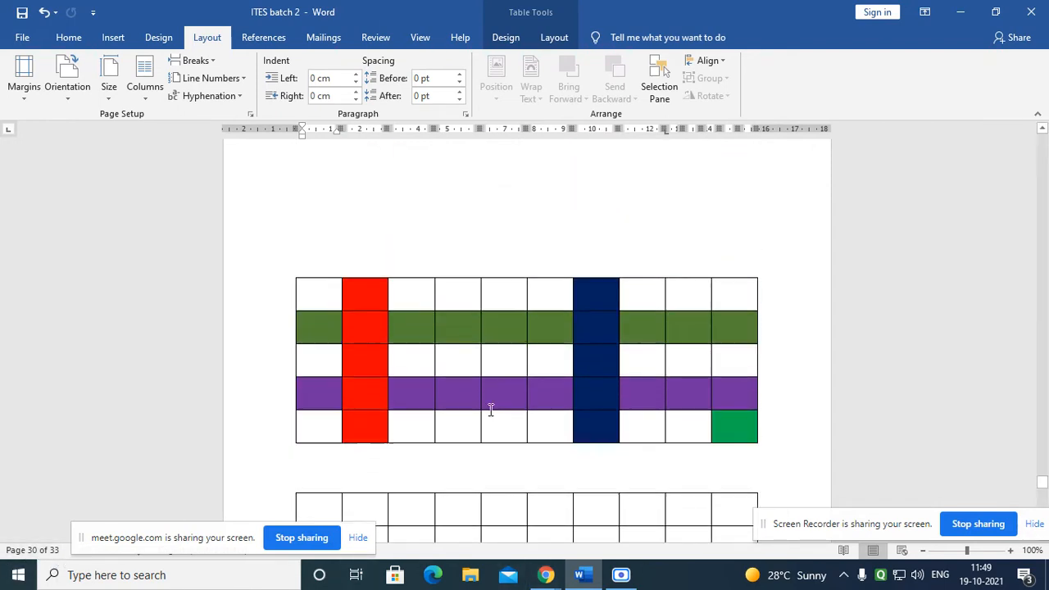
click(405, 335)
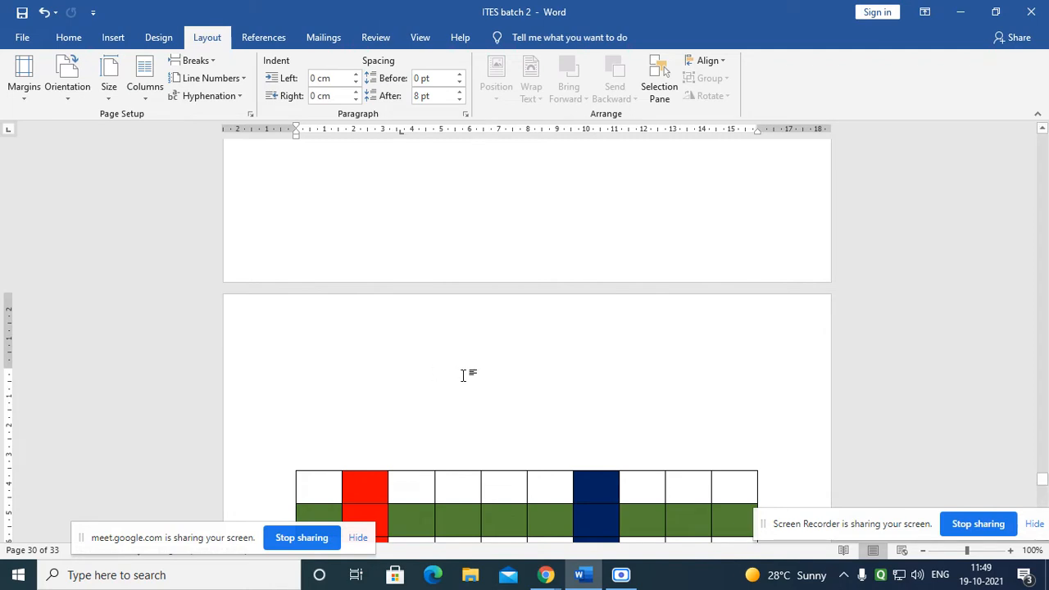
double_click(447, 326)
mouse_move(579, 574)
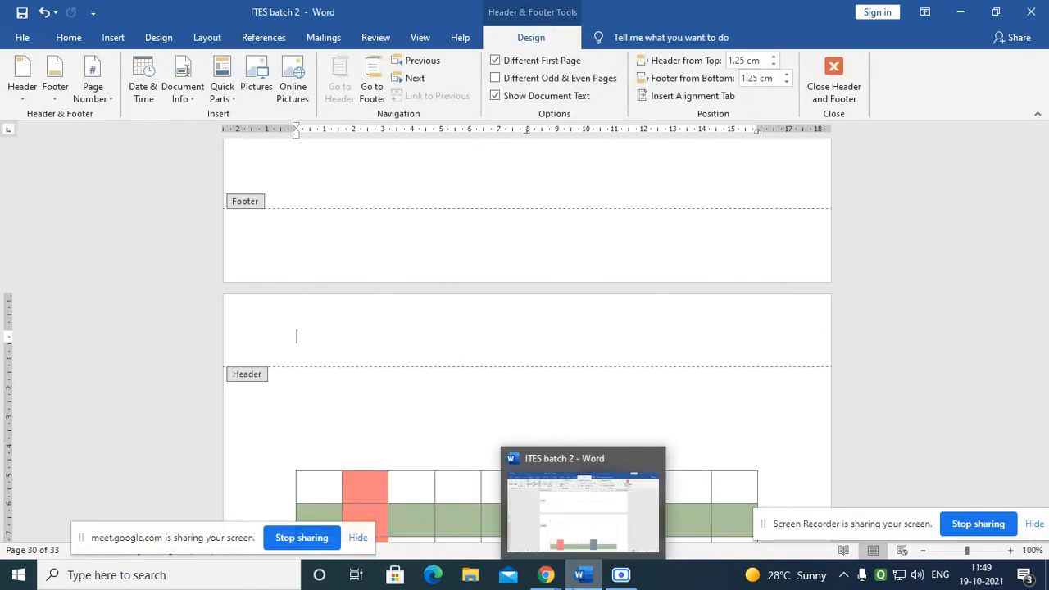
text(MS)
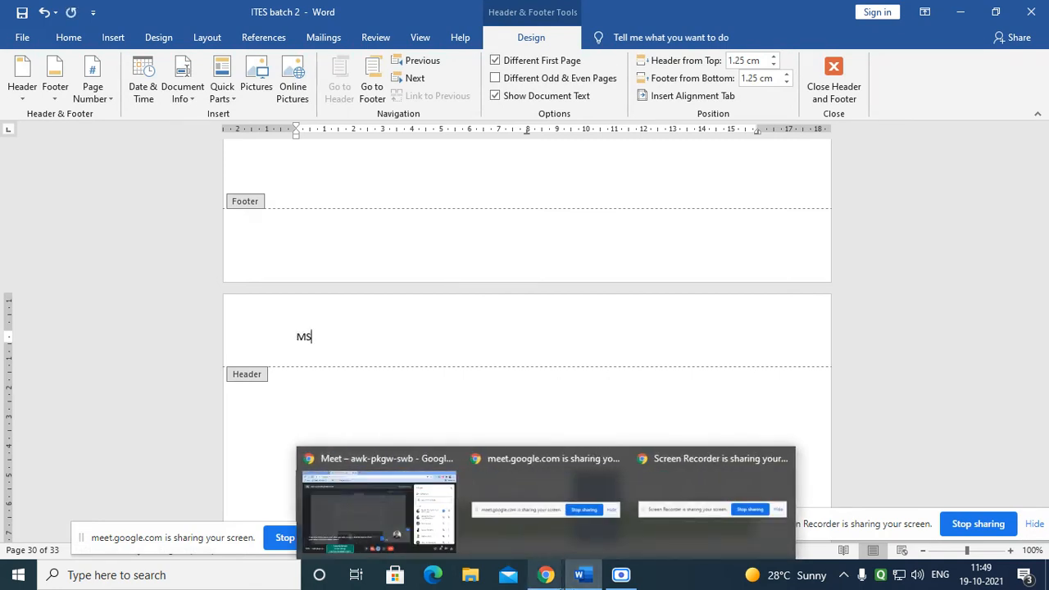
key(BackSpace)
key(BackSpace)
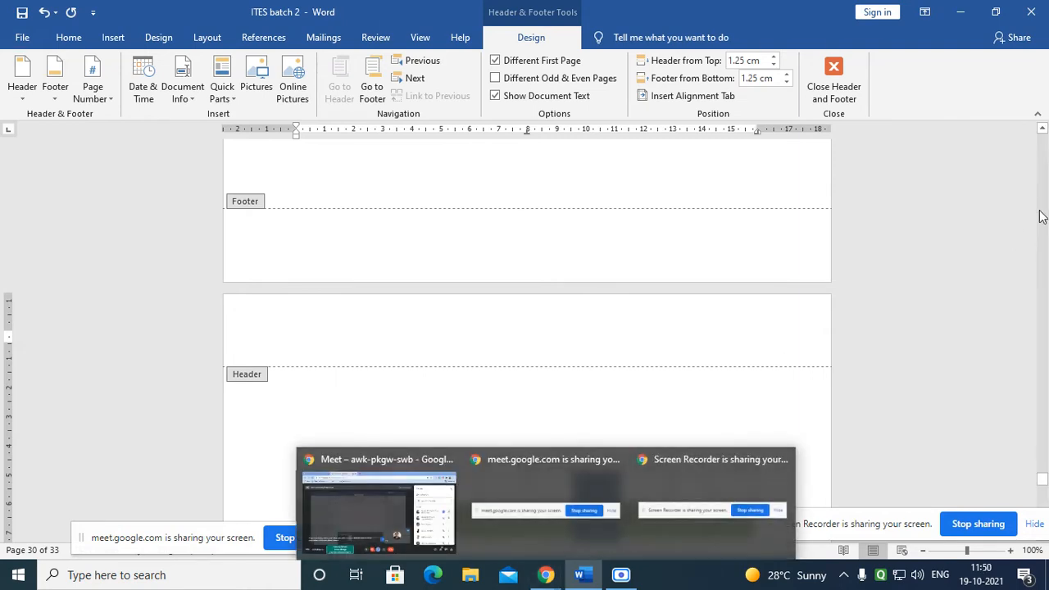
click(837, 79)
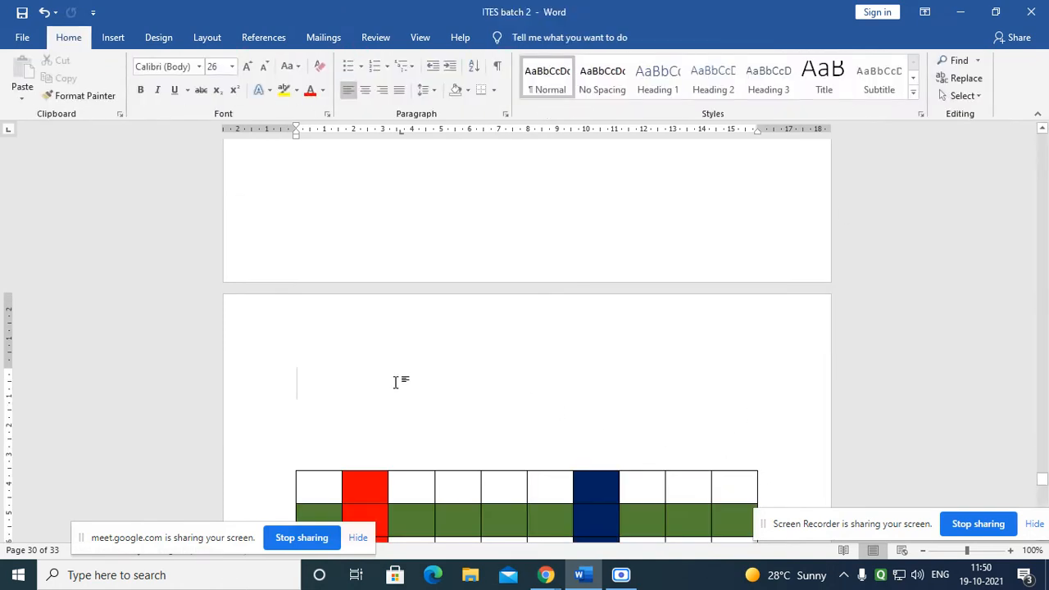
- Enter the text "MS Word" on the empty line above the coloured table on page 30
scroll(432, 356, up, 1)
scroll(426, 358, down, 1)
scroll(377, 344, down, 3)
text(M)
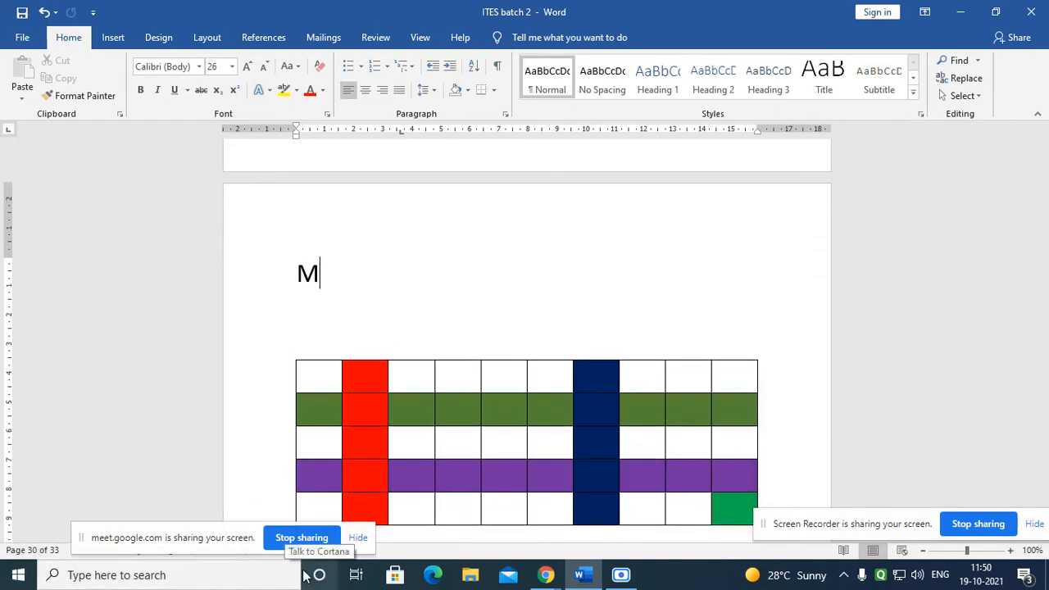
text(S Wo)
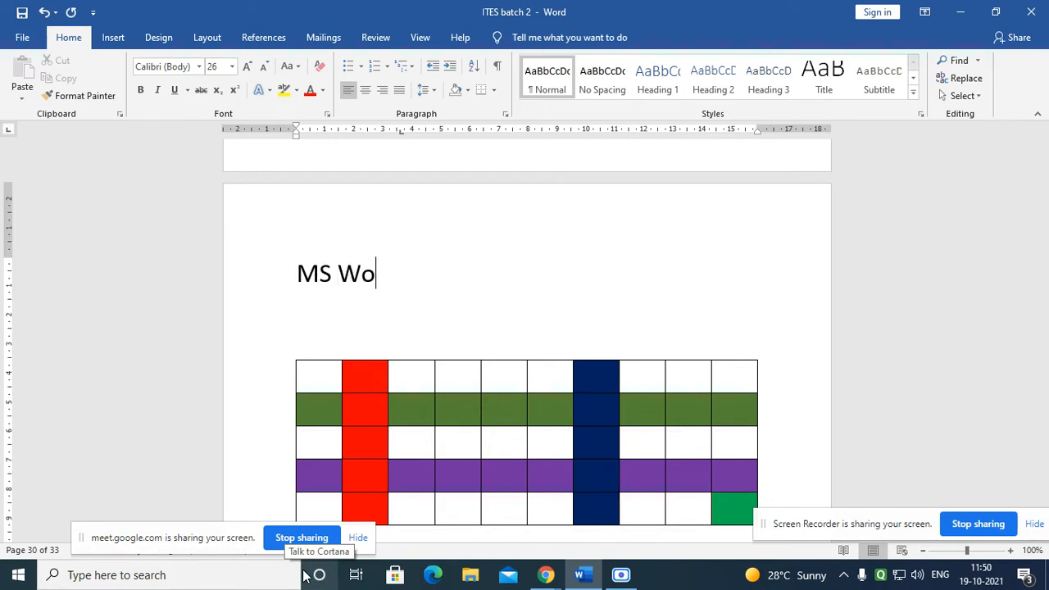
text(rd)
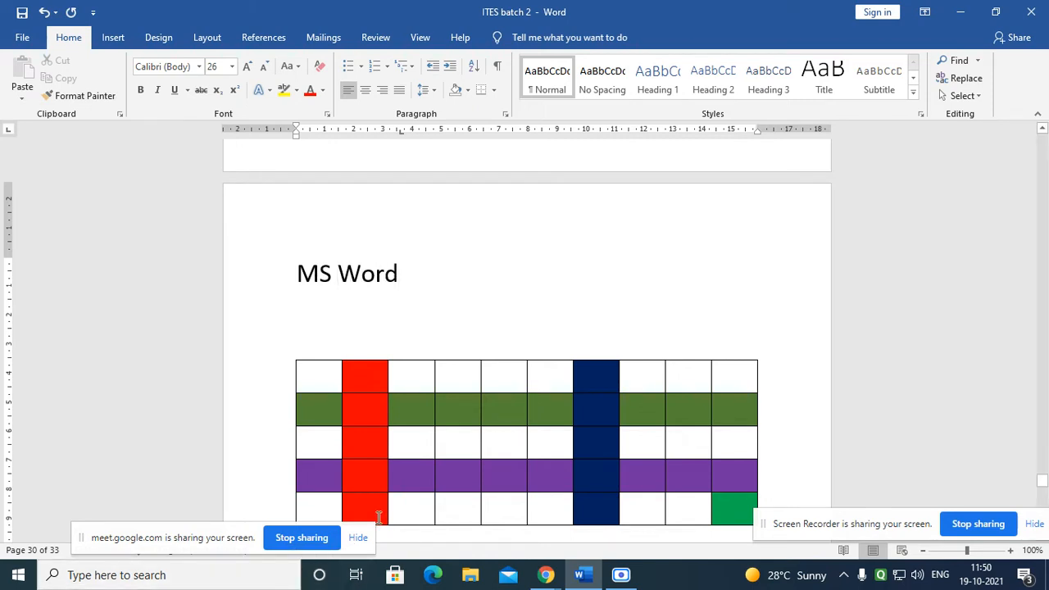
- Copy the "MS Word" line from page 30 and paste it on a new line above "8 X 5 =40 Cells" on page 29
drag(417, 277, 256, 289)
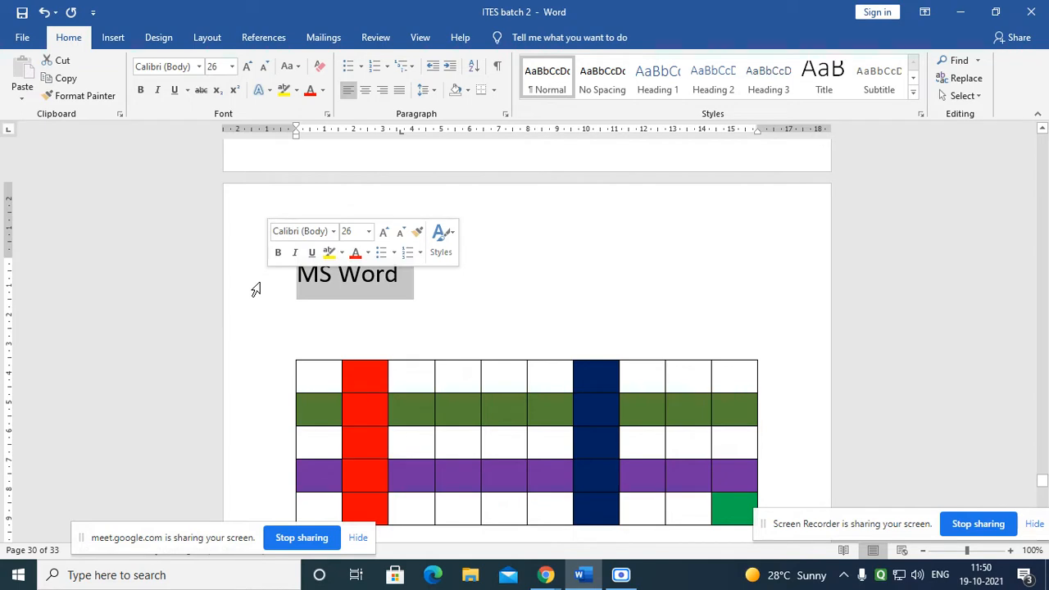
key(ctrl+c)
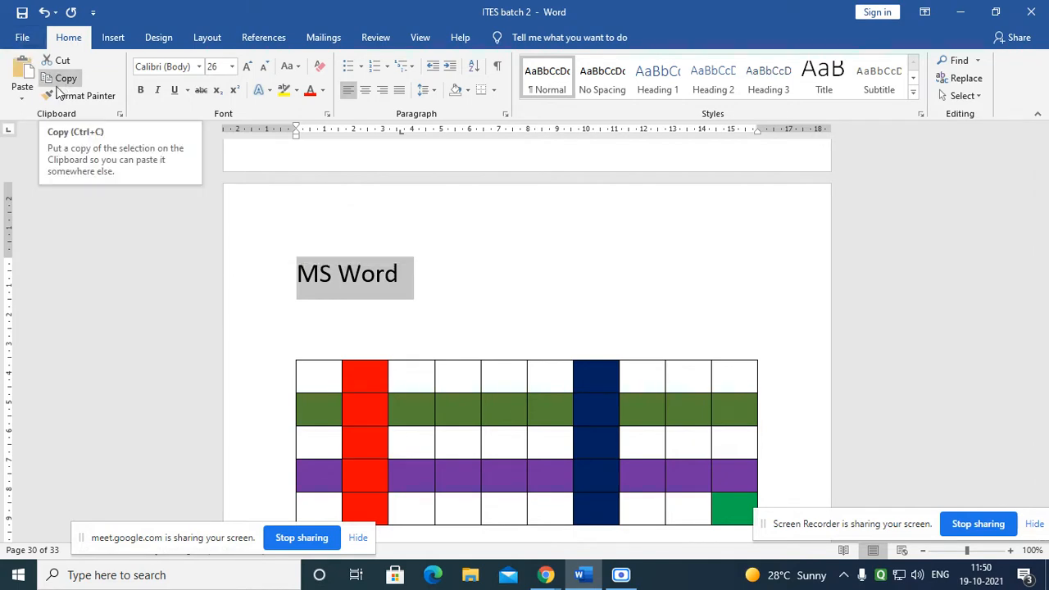
ctrl+scroll(110, 227, down, 6)
scroll(410, 281, up, 10)
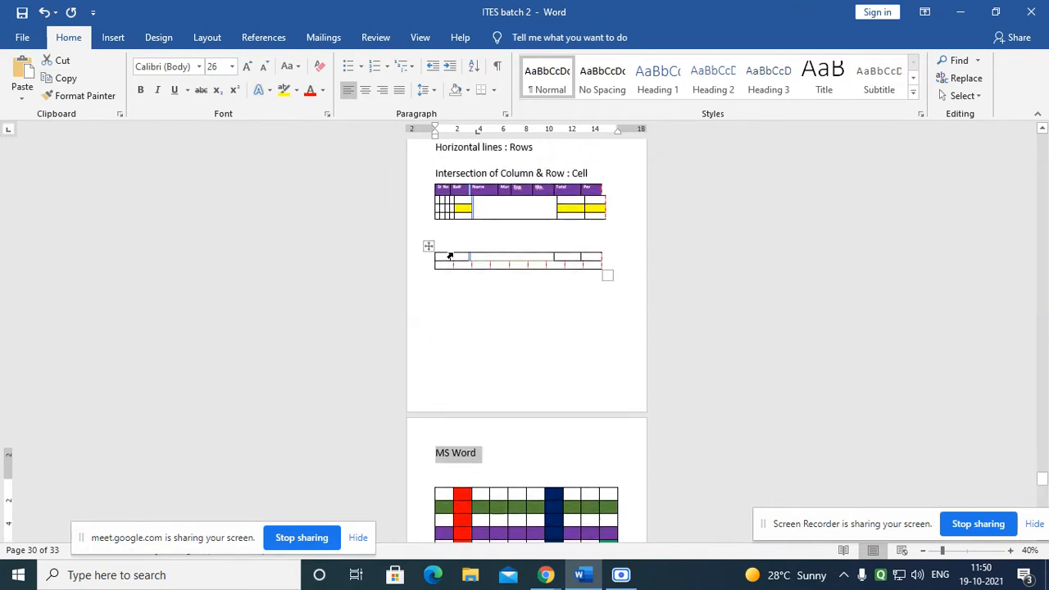
click(525, 218)
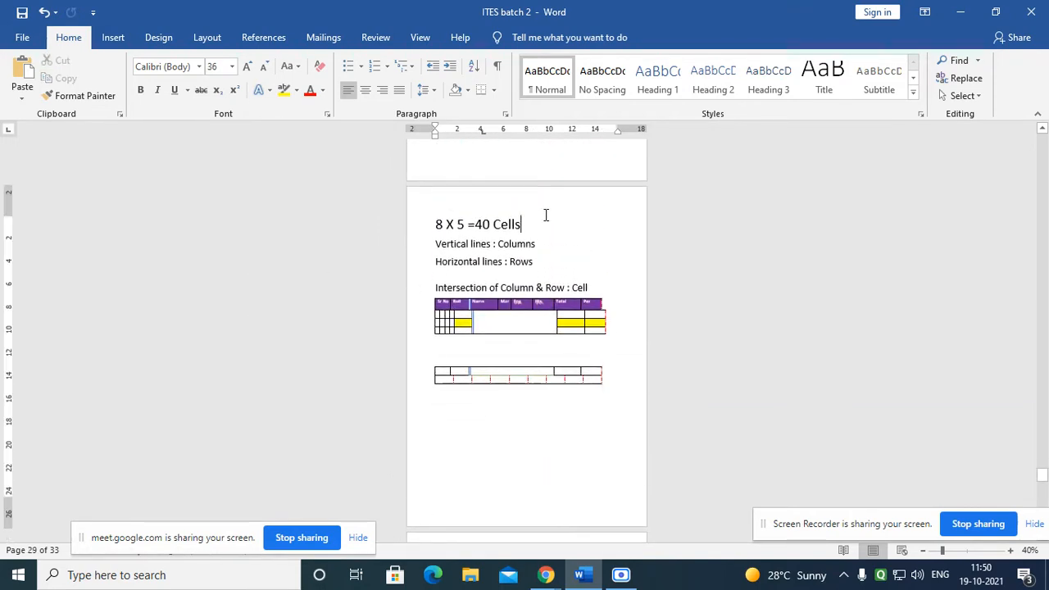
key(Return)
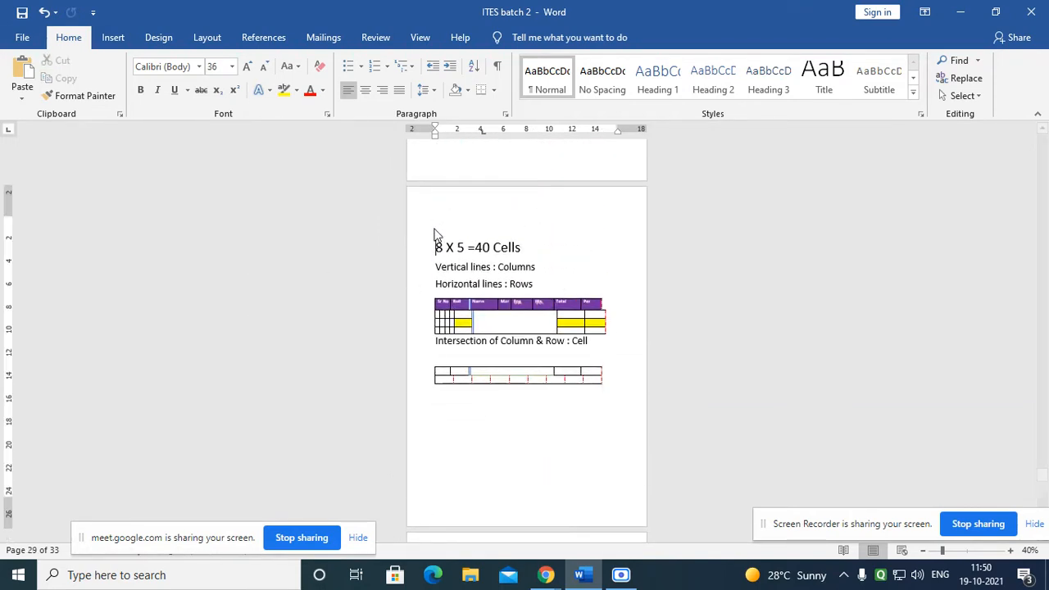
key(Up)
key(ctrl+v)
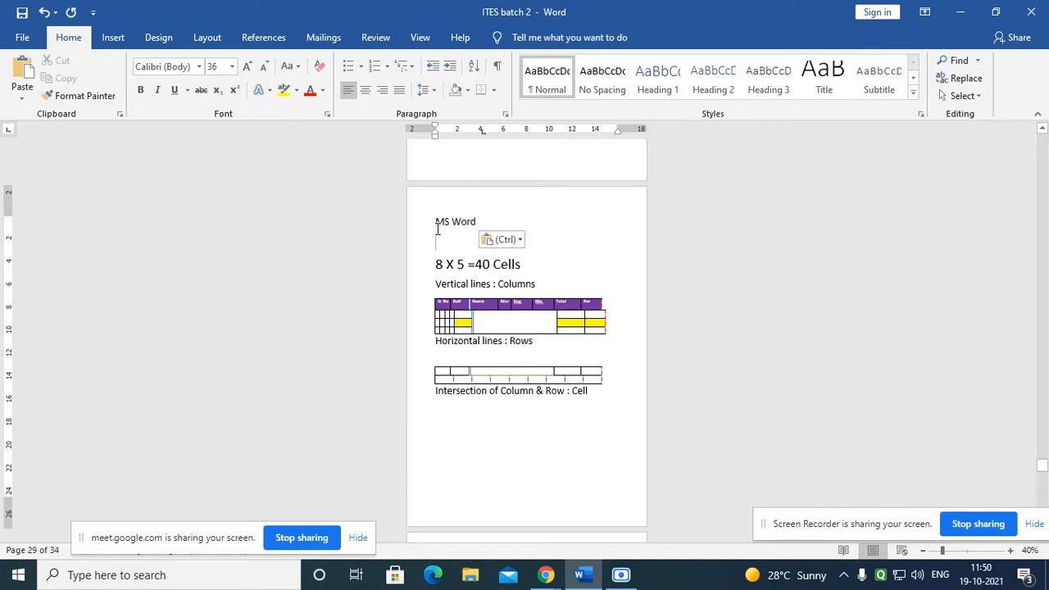
- Switch to the Google Meet call, admit the waiting participant, and return to the ITES batch 2 document in Word
scroll(472, 215, up, 3)
click(546, 583)
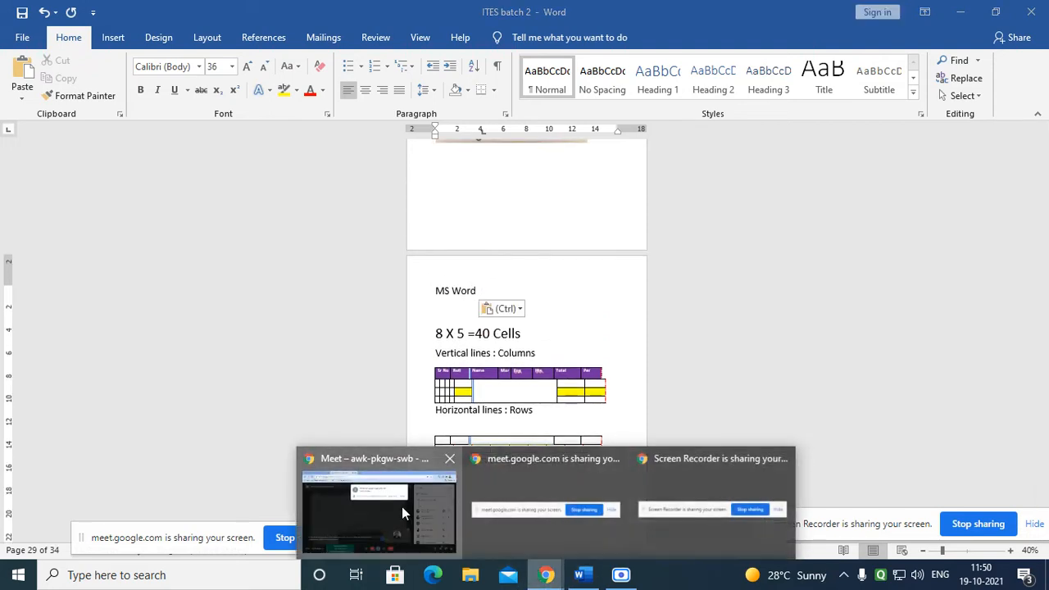
click(402, 507)
click(683, 177)
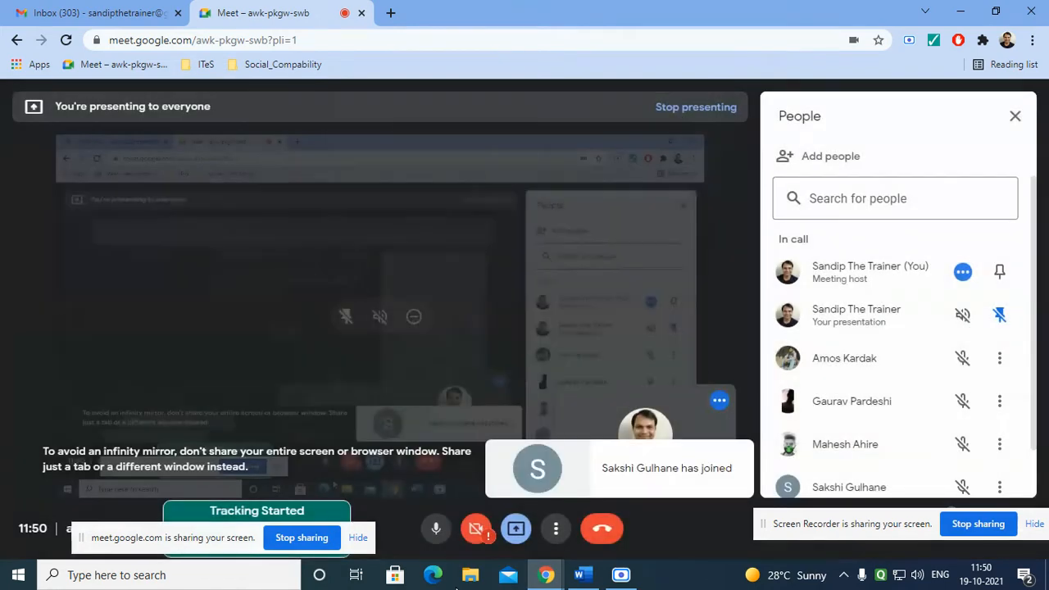
click(584, 576)
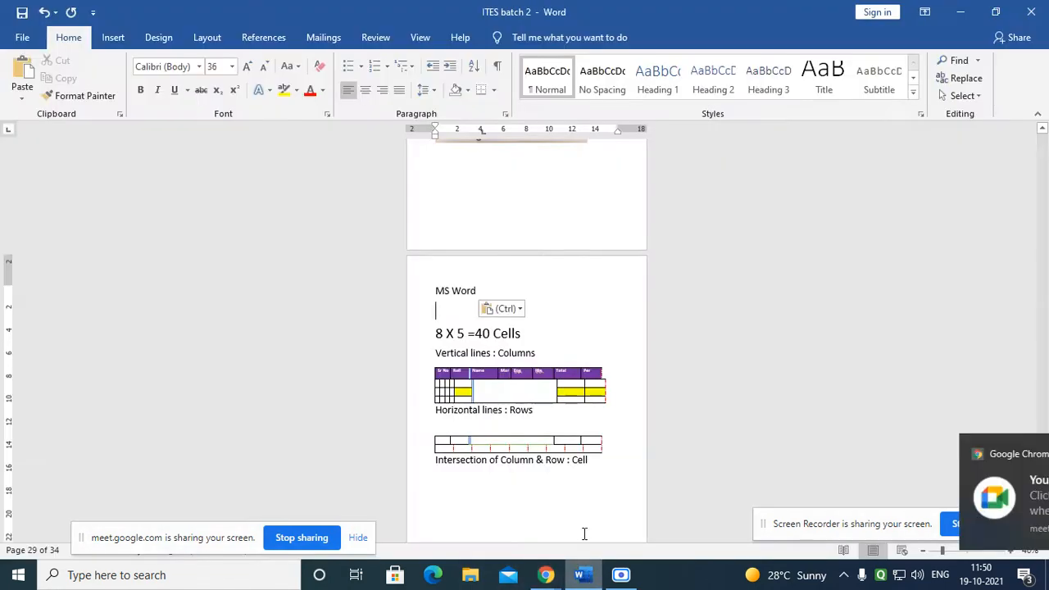
- Look over pages 27 to 29, comparing the tops of the butterfly, Time Management and table pages
scroll(463, 340, up, 5)
scroll(453, 356, up, 2)
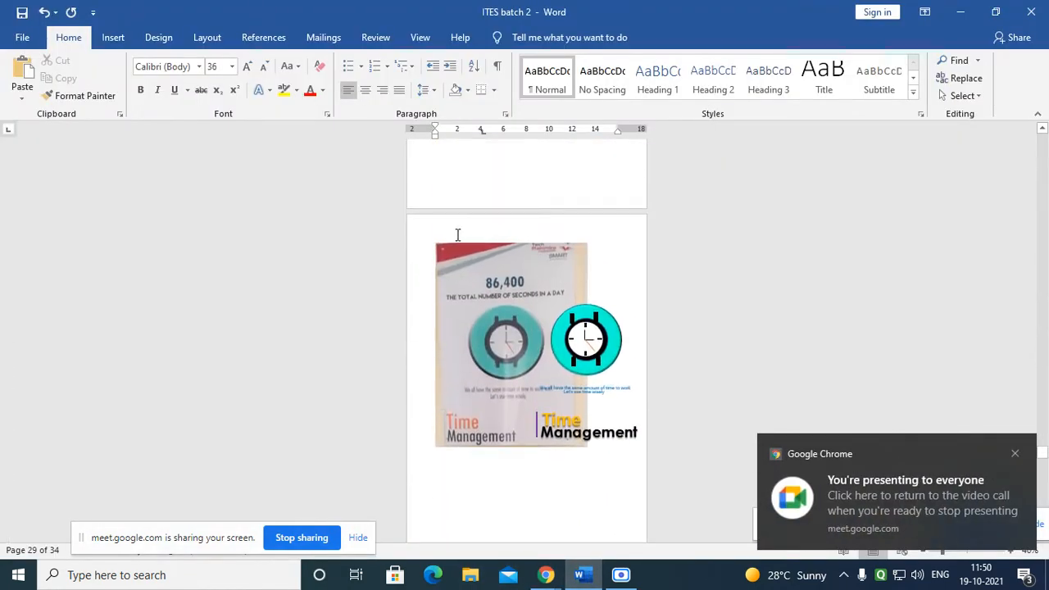
click(465, 238)
scroll(429, 227, up, 5)
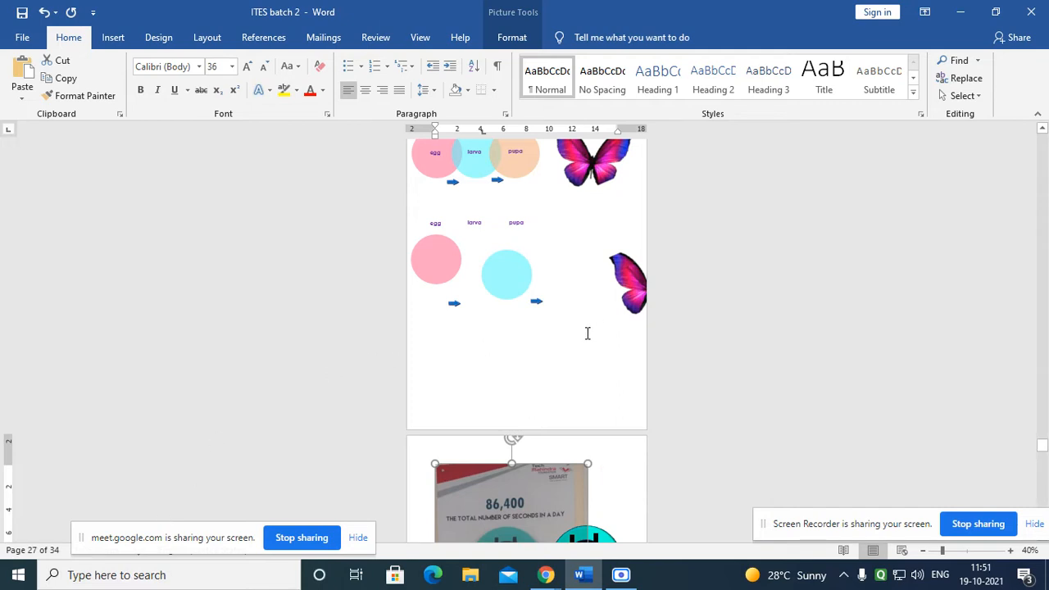
scroll(584, 336, down, 3)
scroll(568, 344, down, 8)
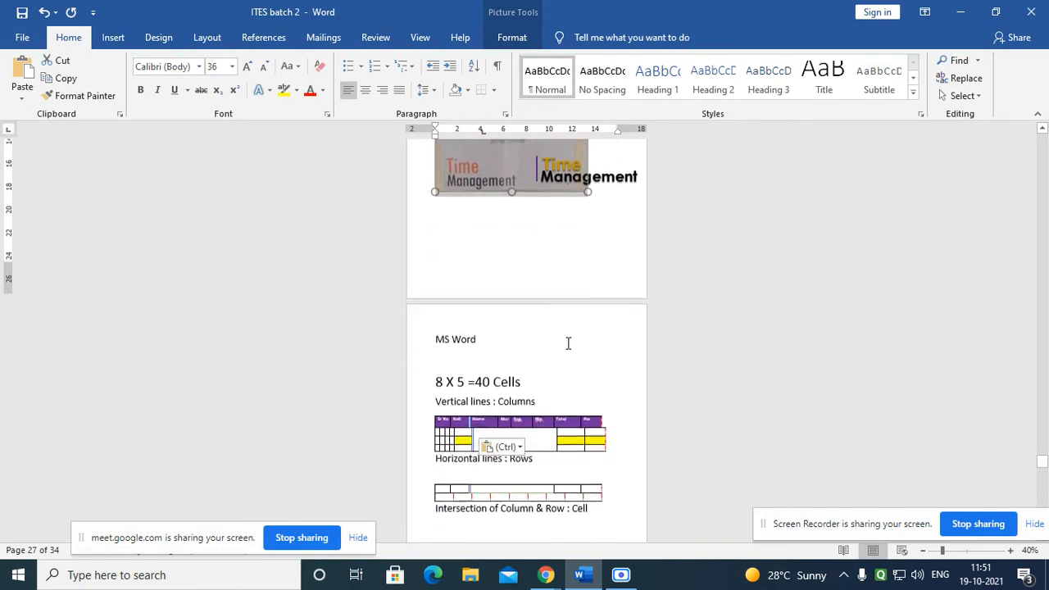
scroll(566, 338, down, 1)
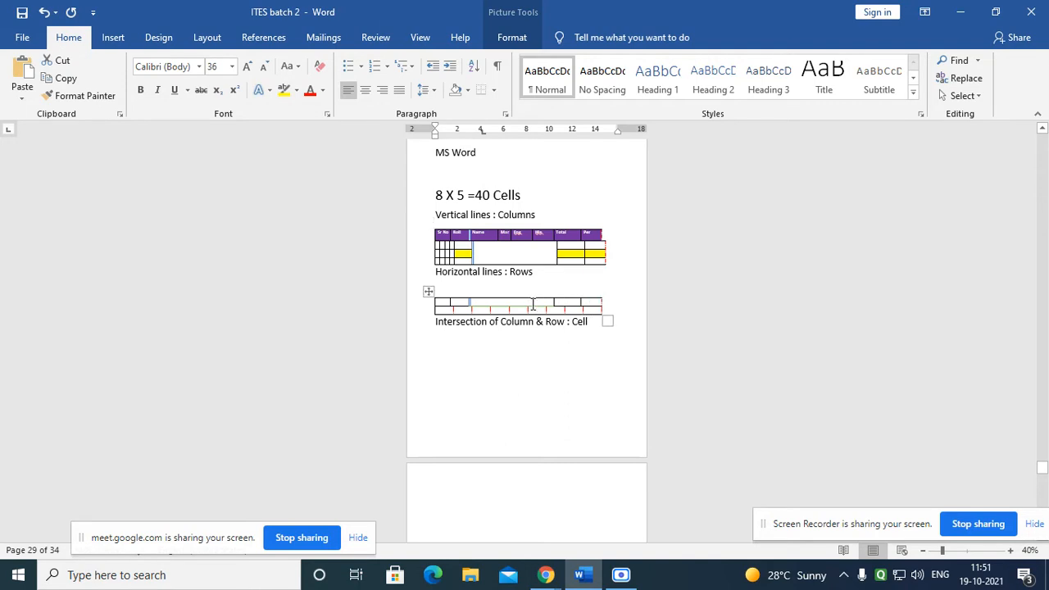
scroll(533, 305, up, 7)
scroll(531, 306, up, 3)
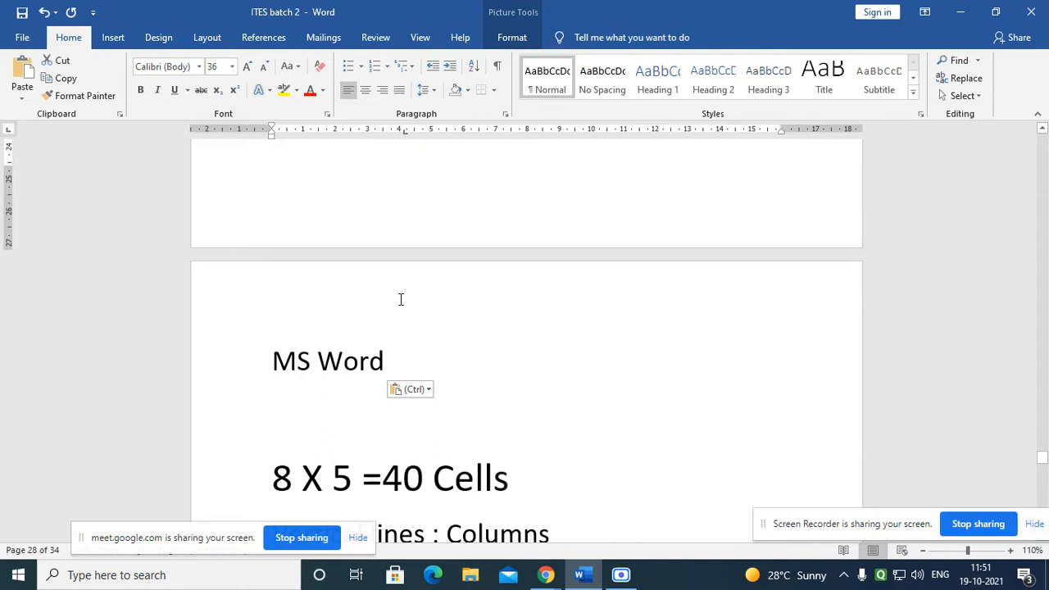
- Examine the blank top margin, the pasted heading and the table layout on page 29 at different magnifications
click(322, 292)
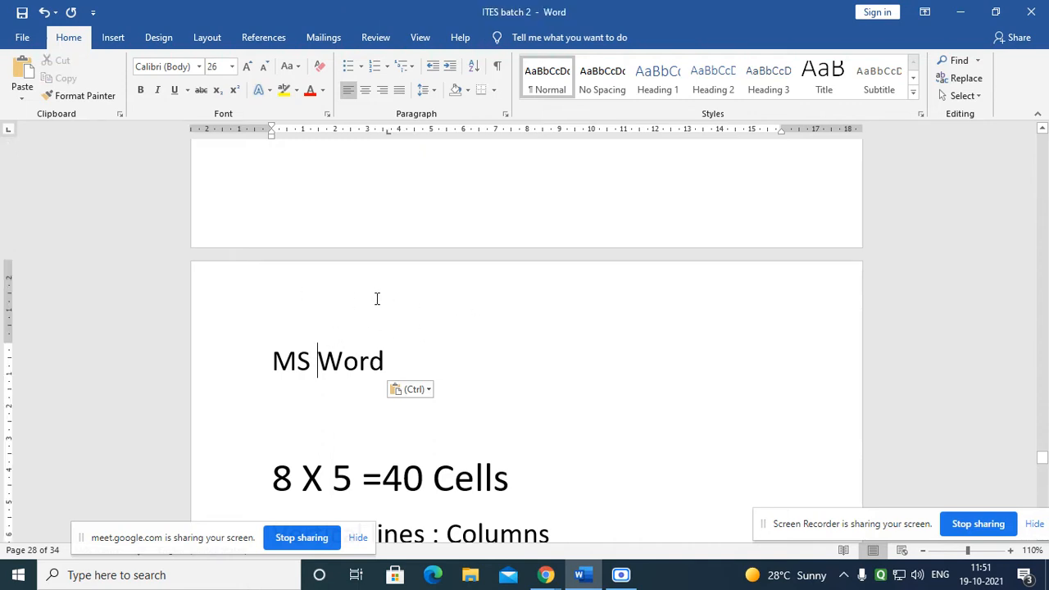
click(116, 43)
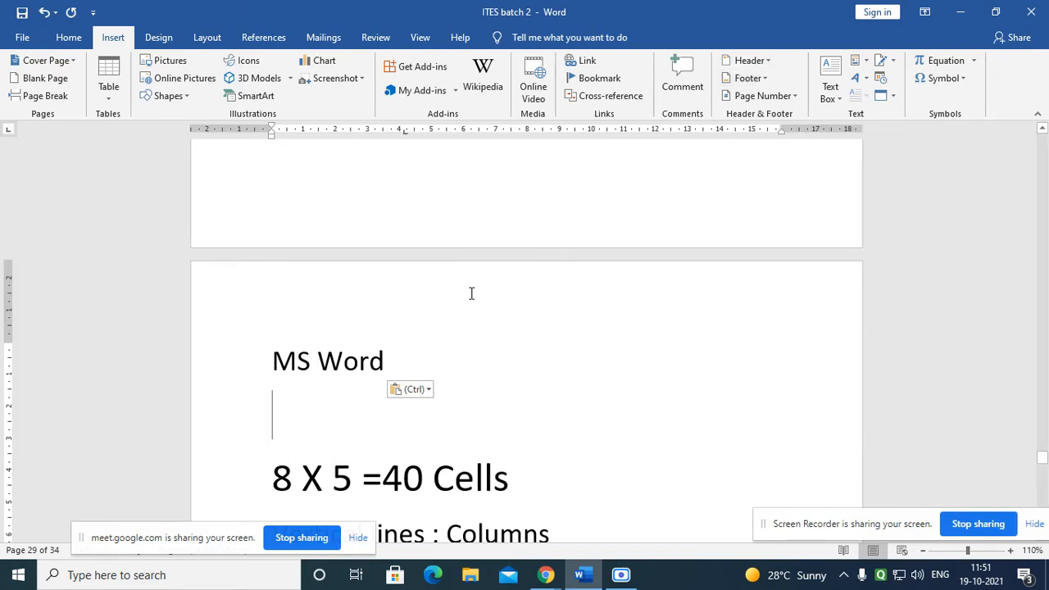
scroll(616, 309, up, 3)
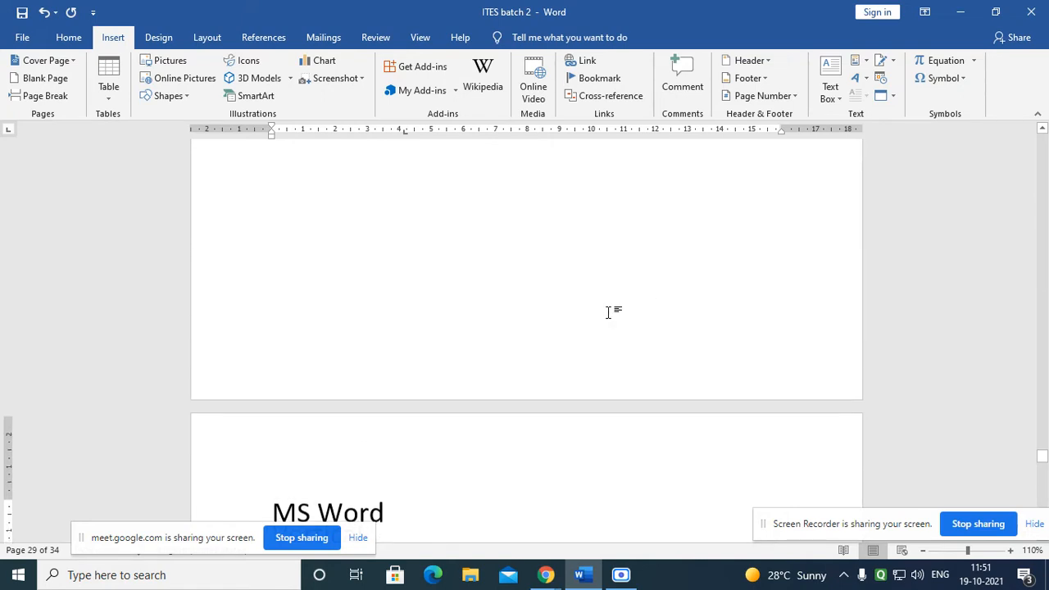
ctrl+scroll(609, 311, down, 4)
scroll(597, 311, up, 4)
scroll(580, 317, down, 3)
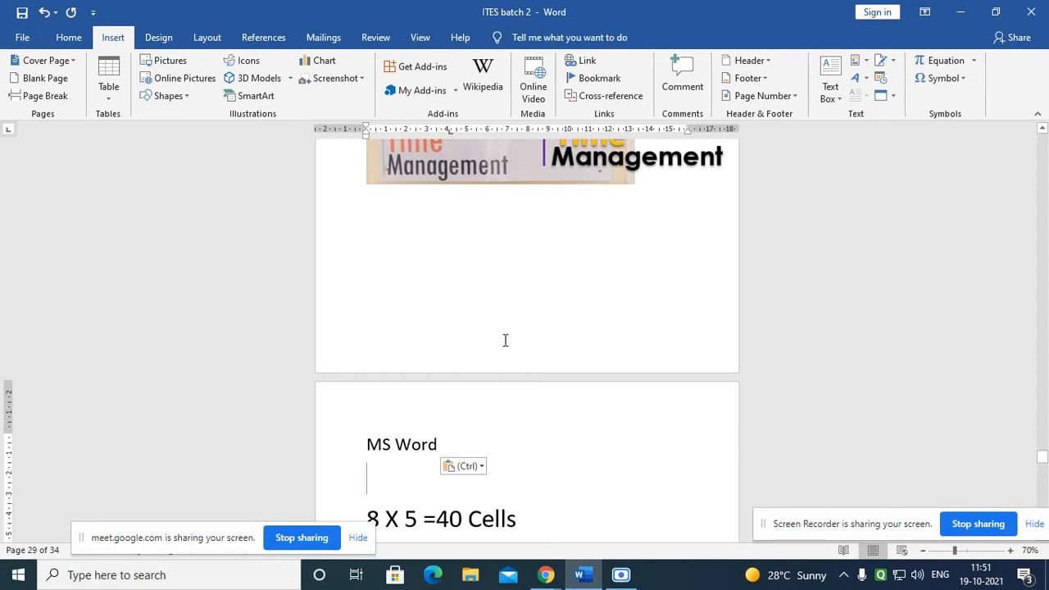
ctrl+scroll(496, 370, down, 3)
scroll(484, 372, down, 3)
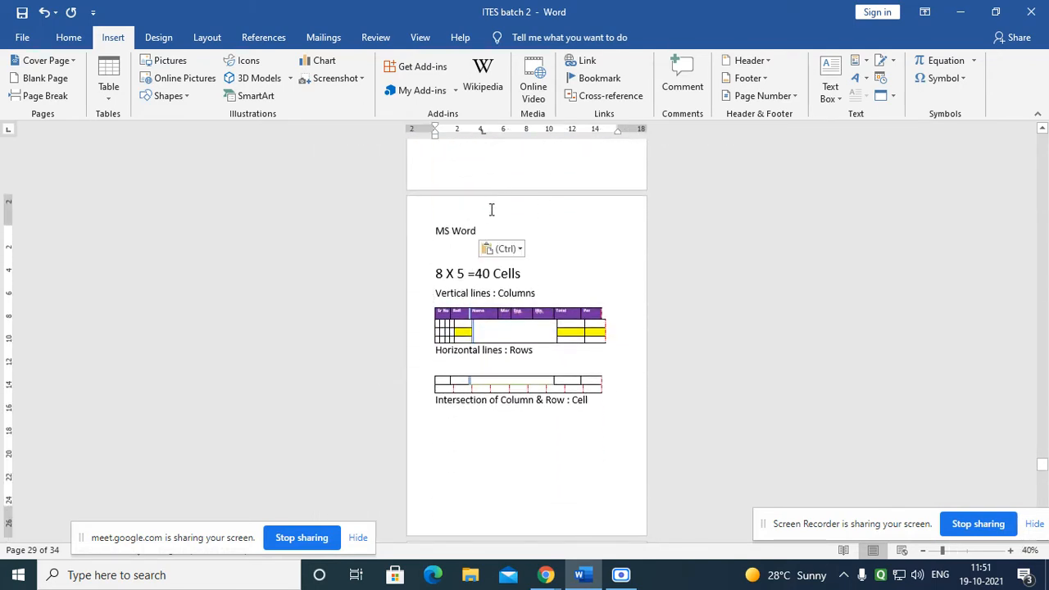
scroll(515, 358, down, 2)
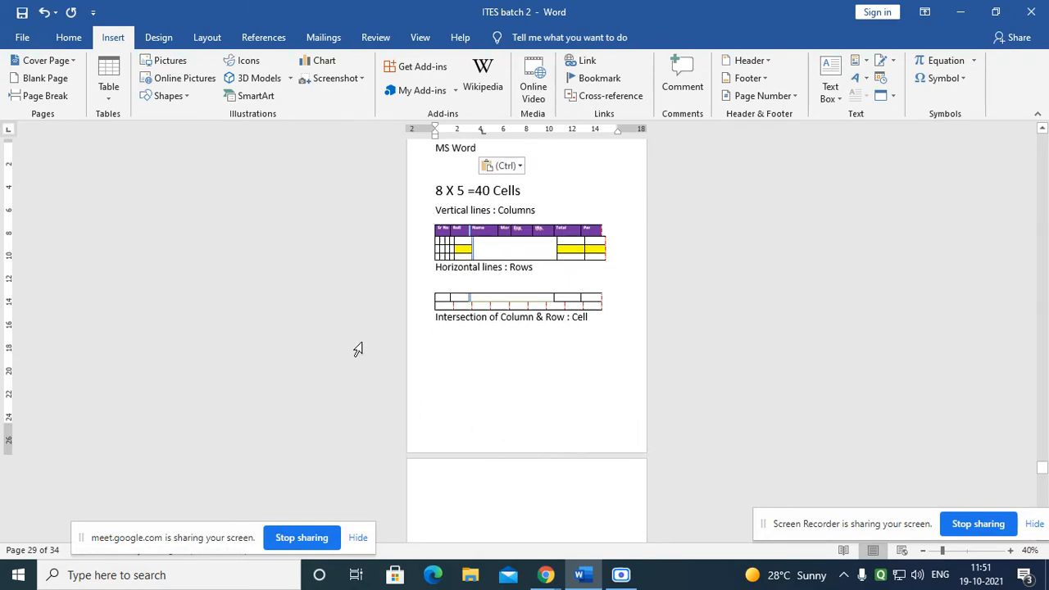
scroll(356, 351, up, 6)
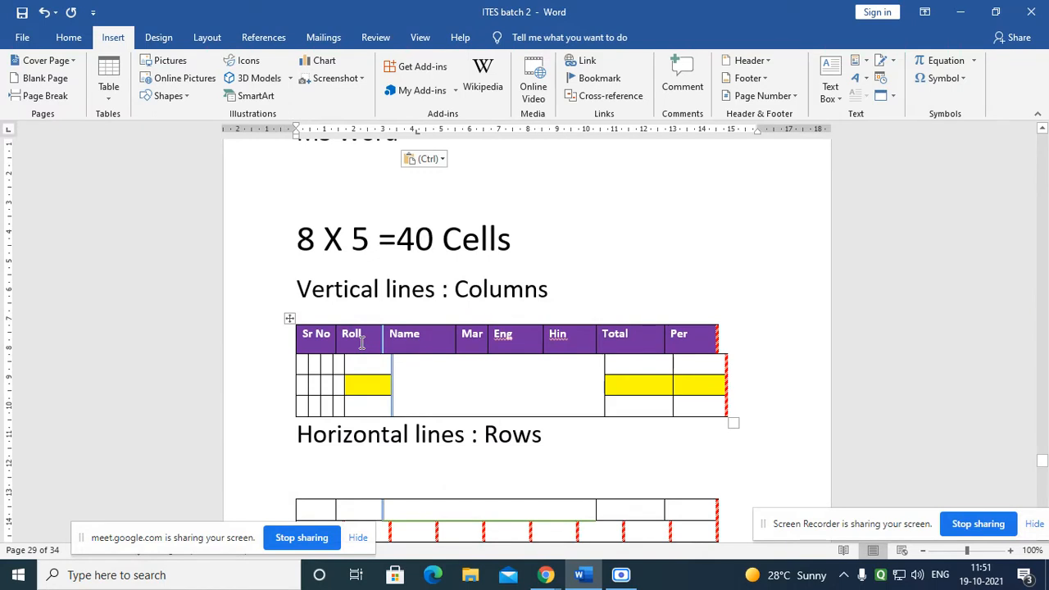
scroll(429, 380, up, 5)
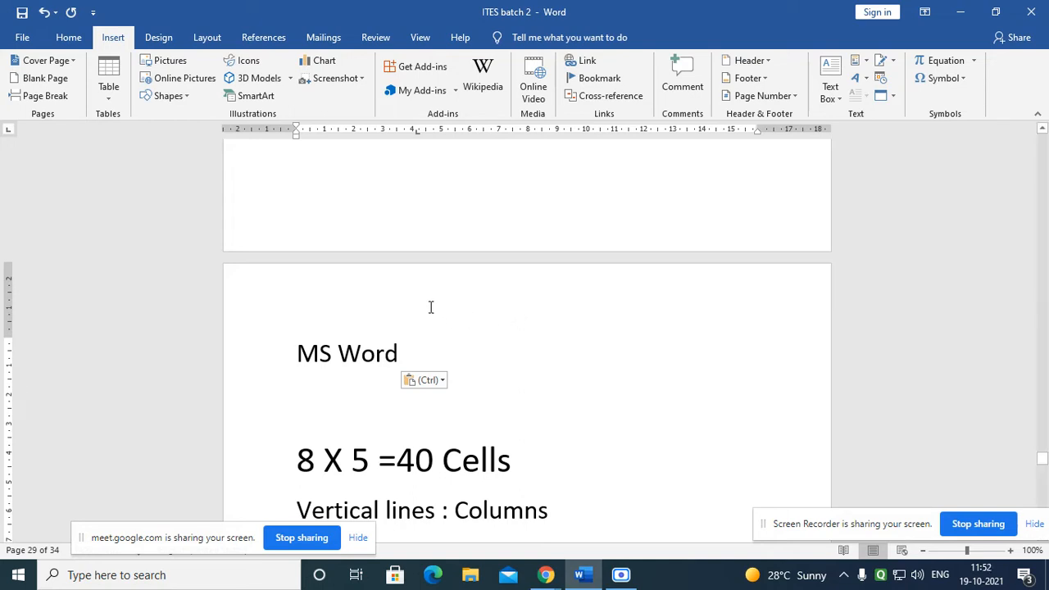
- Copy the "MS Word" line above "8 X 5 =40 Cells" on page 29, and delete it from the page body
drag(427, 341, 301, 363)
key(ctrl+c)
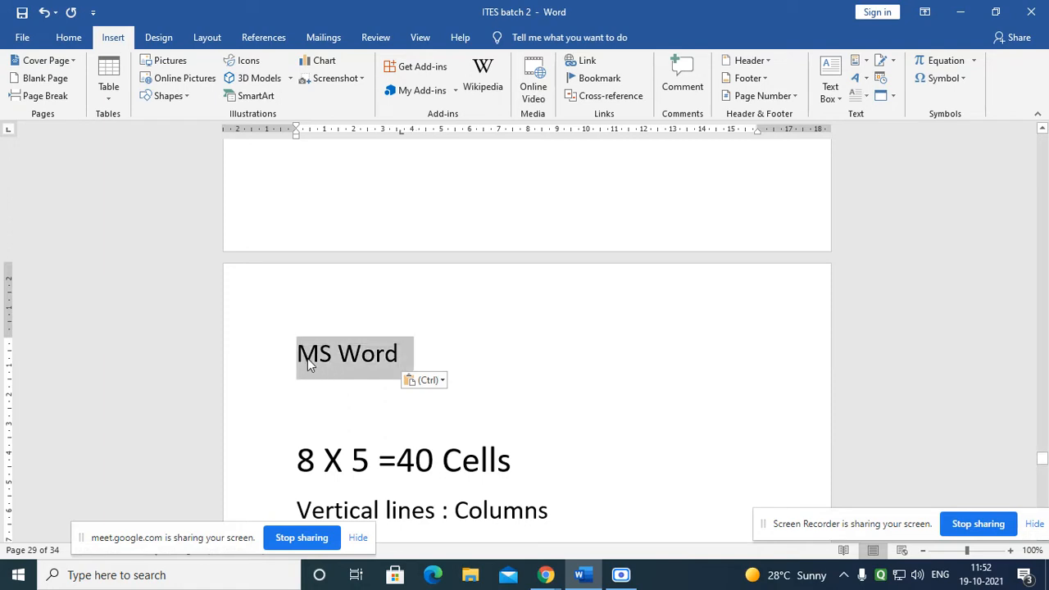
key(Delete)
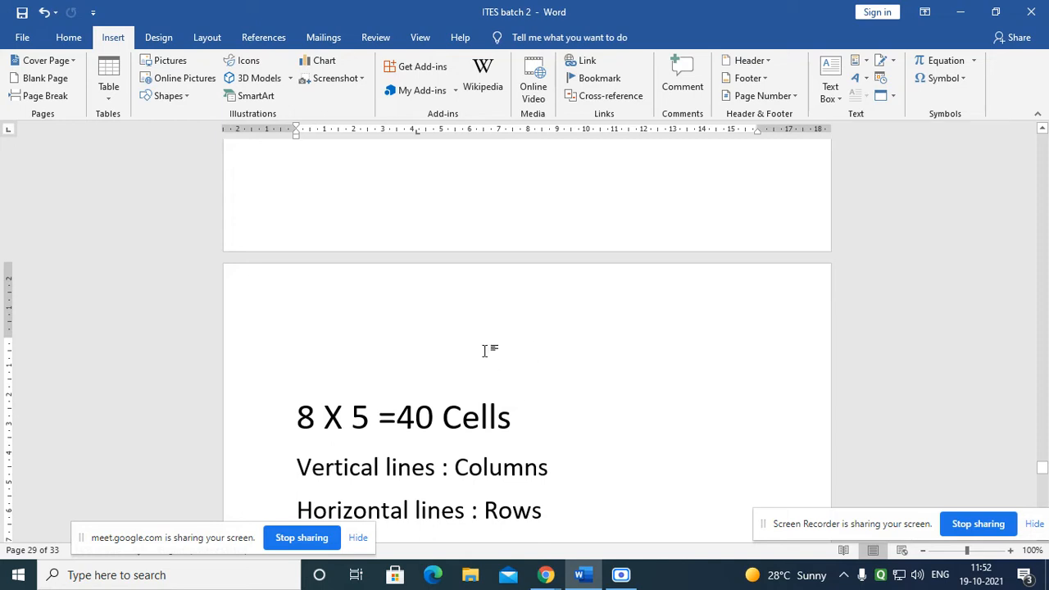
- Open the page header on page 29 for editing and paste the copied "MS Word" text into it
double_click(549, 293)
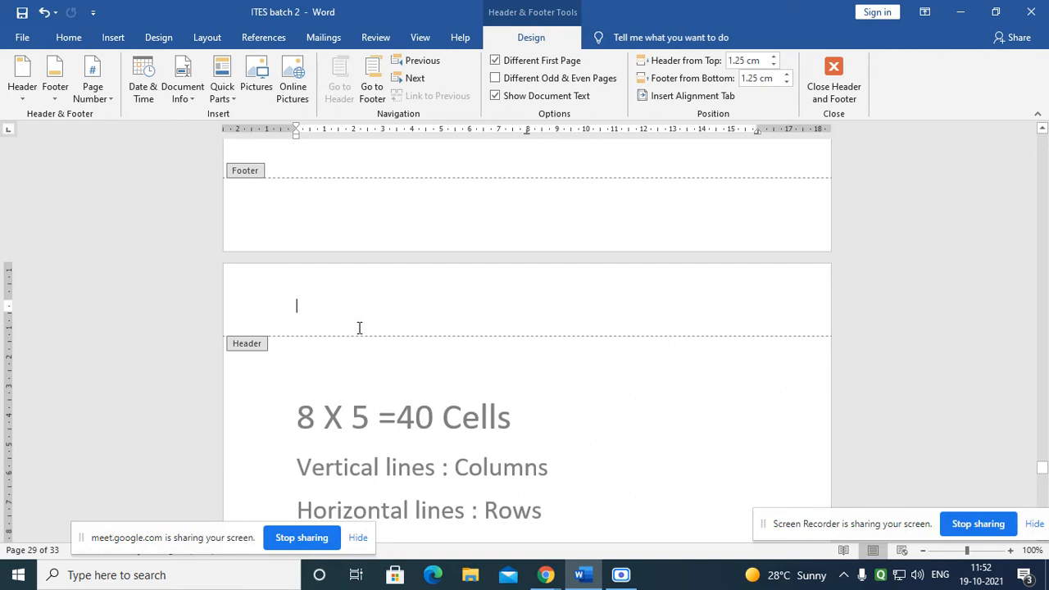
scroll(349, 325, up, 3)
scroll(339, 320, down, 4)
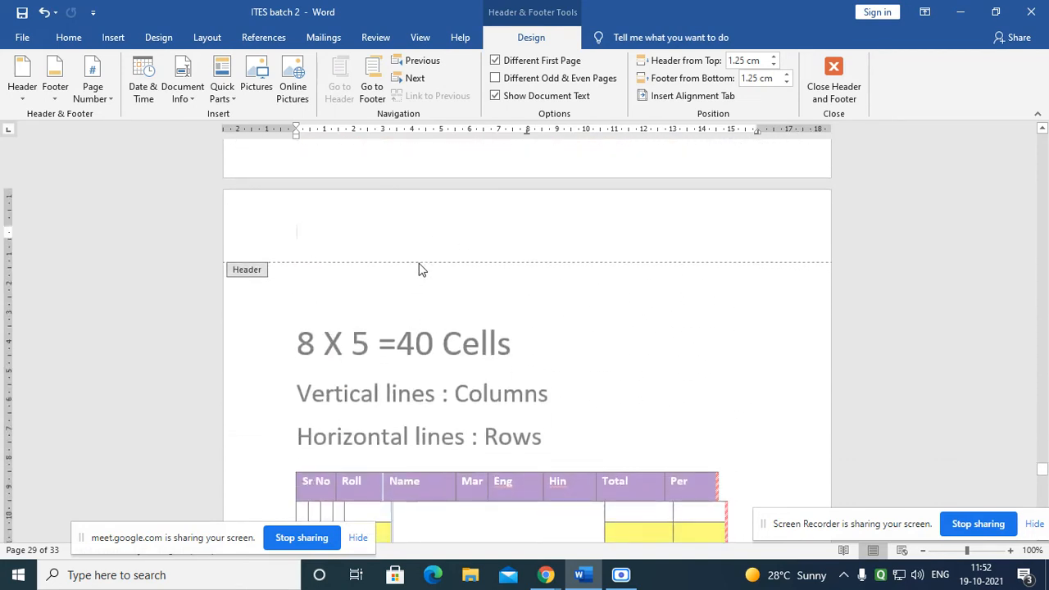
key(ctrl+v)
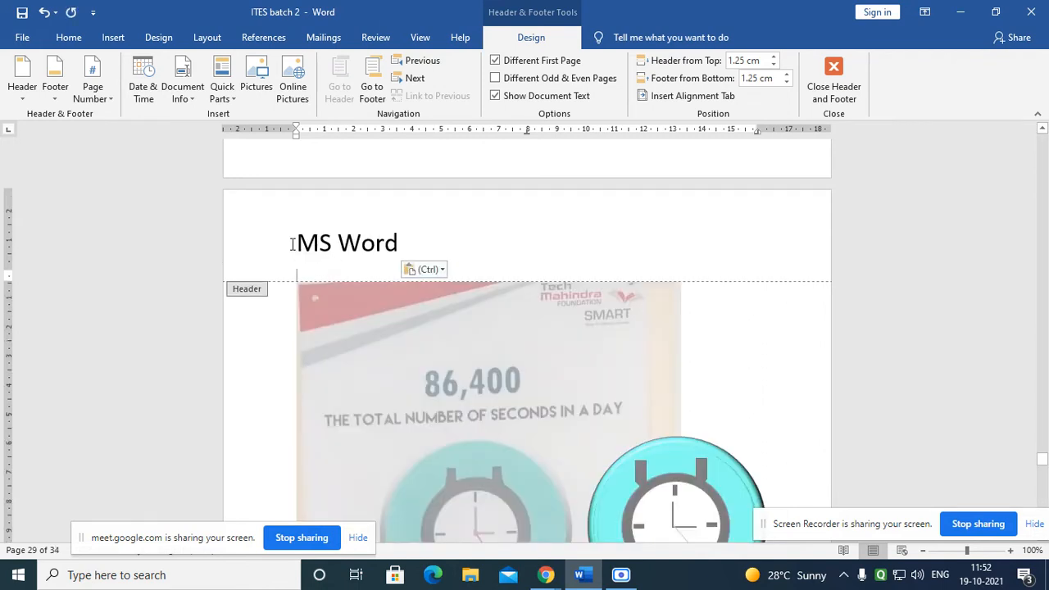
- Center the "MS Word" header text and increase its font size to 36
drag(291, 244, 412, 244)
click(80, 41)
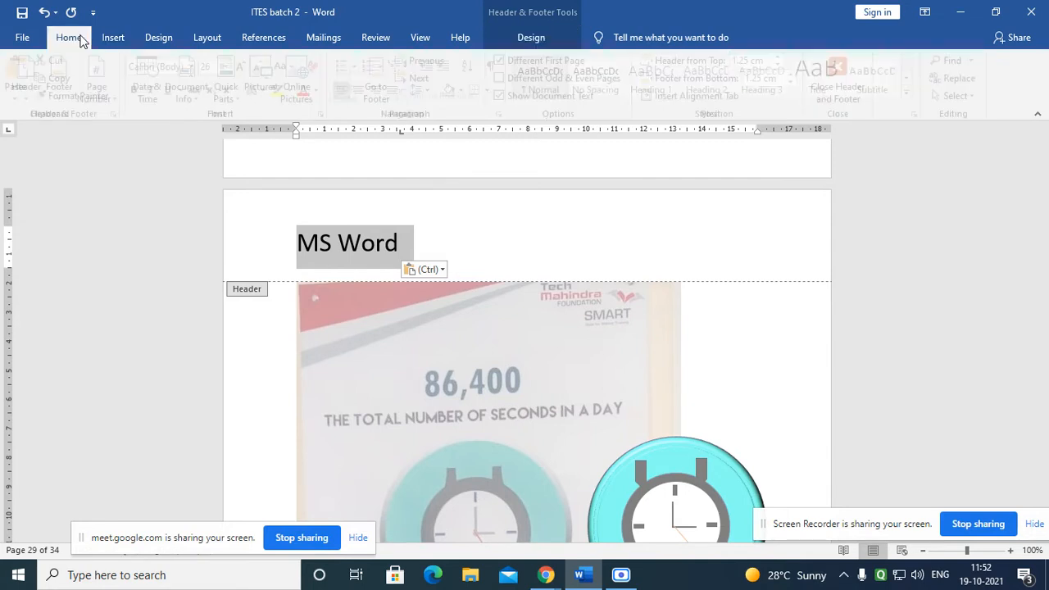
click(366, 92)
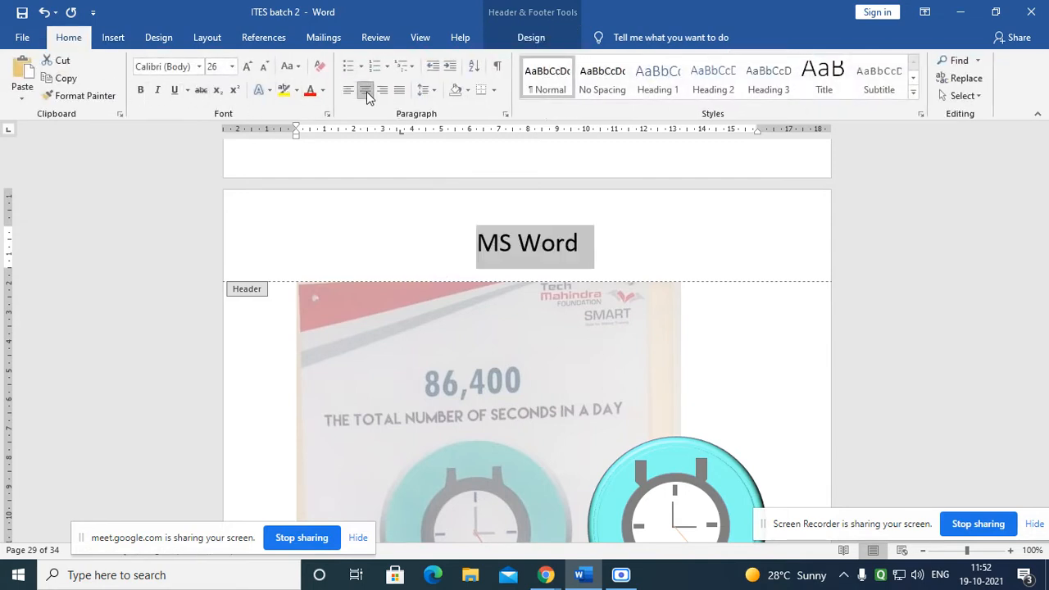
click(244, 67)
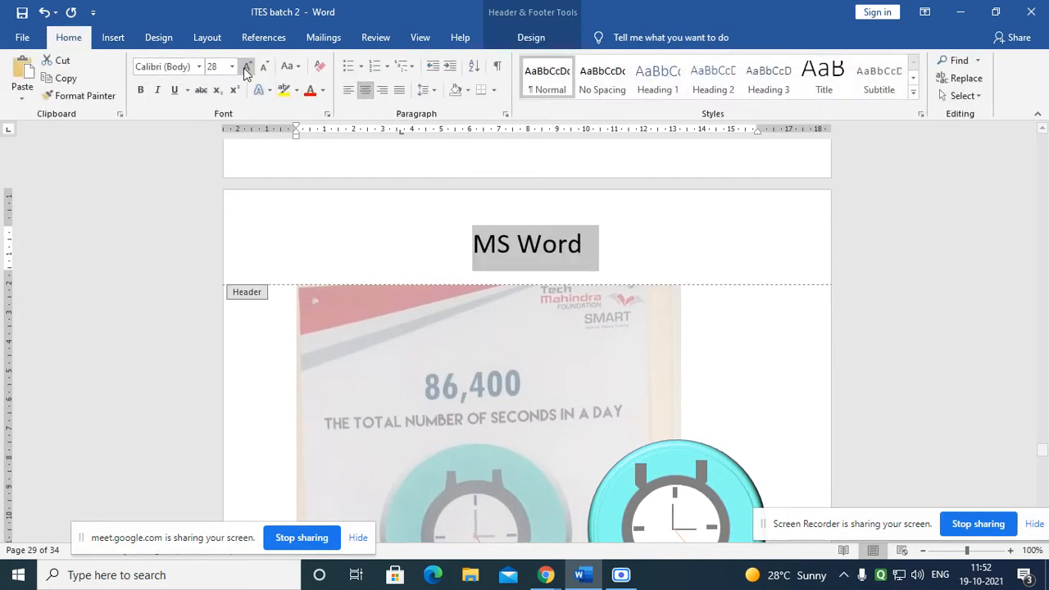
click(246, 71)
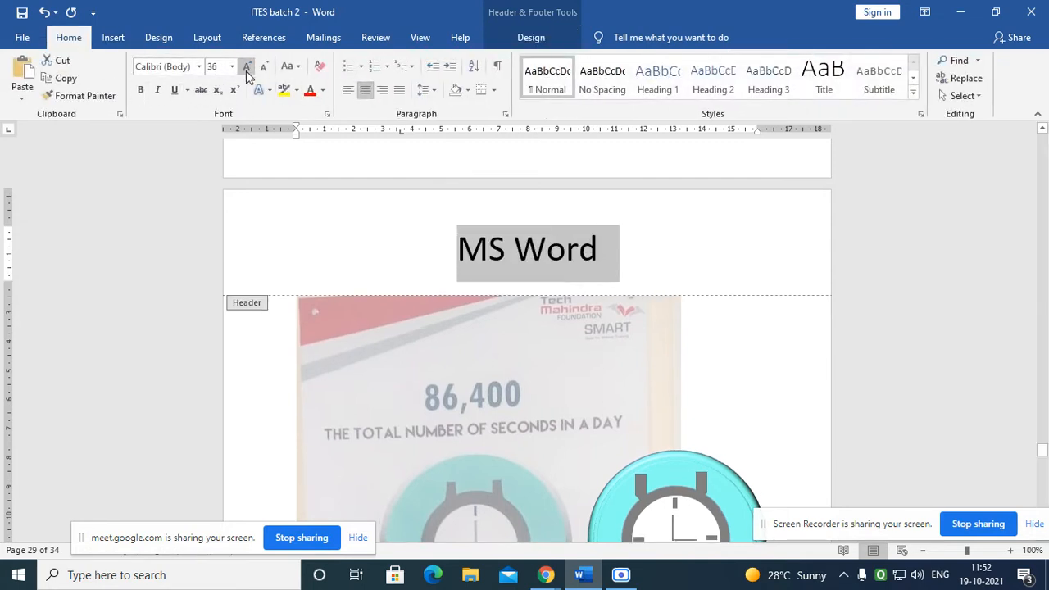
- Add a top border to the "MS Word" header paragraph and make its text bold
click(492, 90)
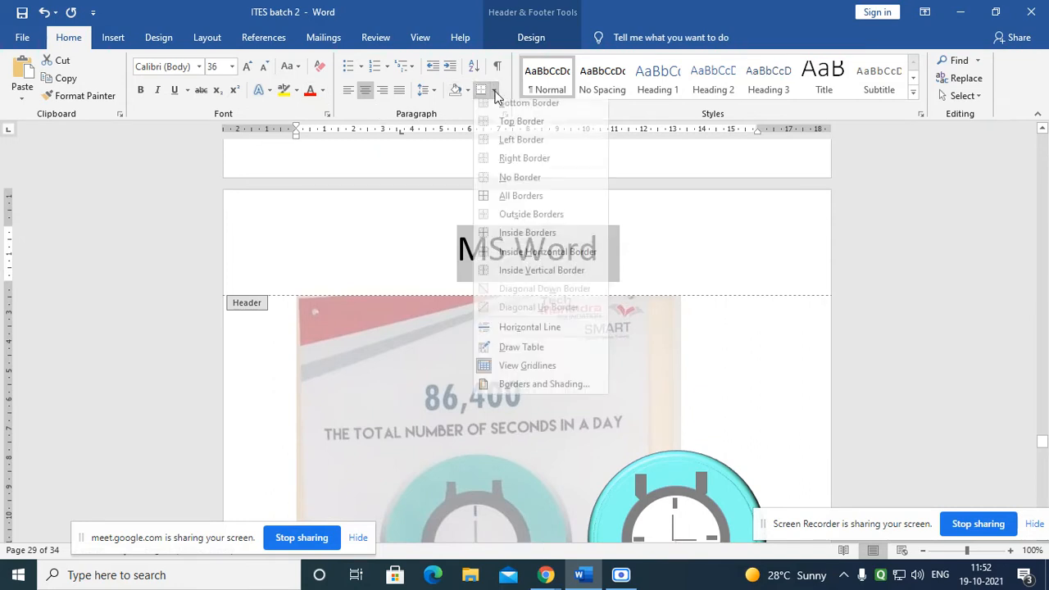
click(501, 131)
click(140, 89)
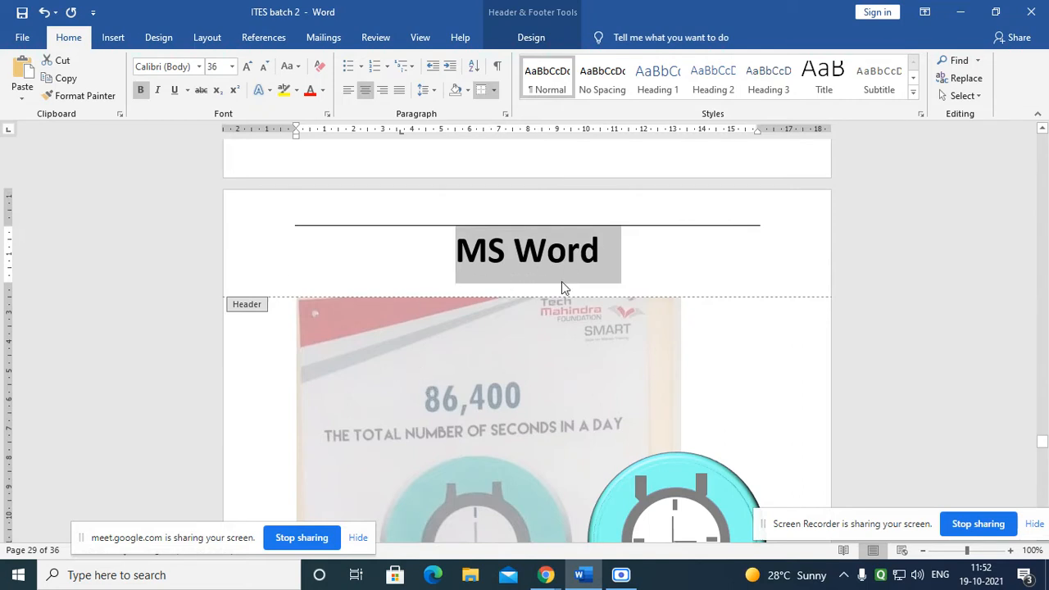
- Close header editing and check the surrounding pages
scroll(684, 368, down, 1)
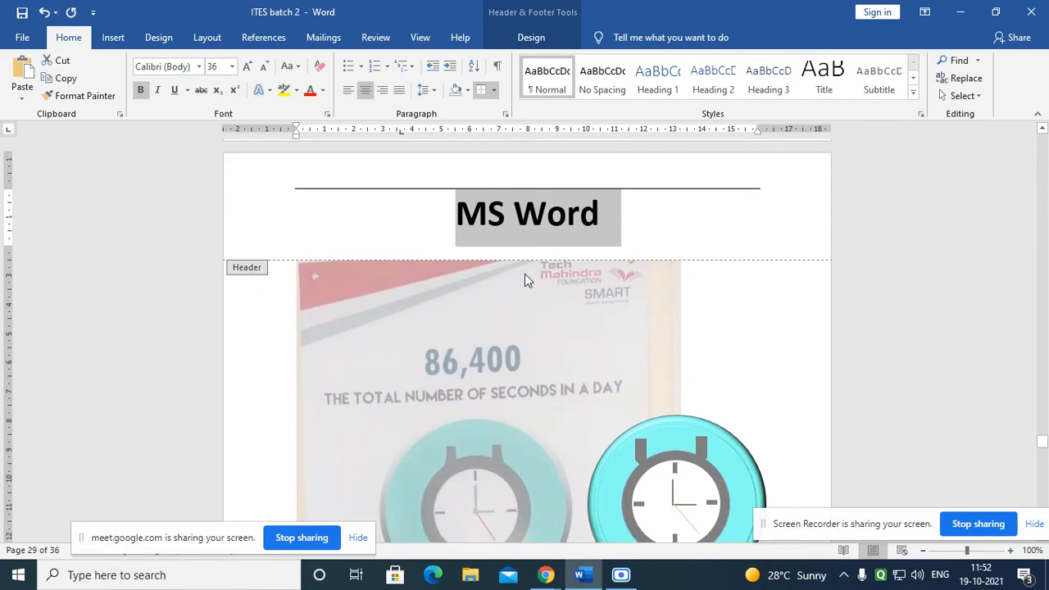
double_click(740, 370)
scroll(741, 369, down, 5)
scroll(599, 402, up, 7)
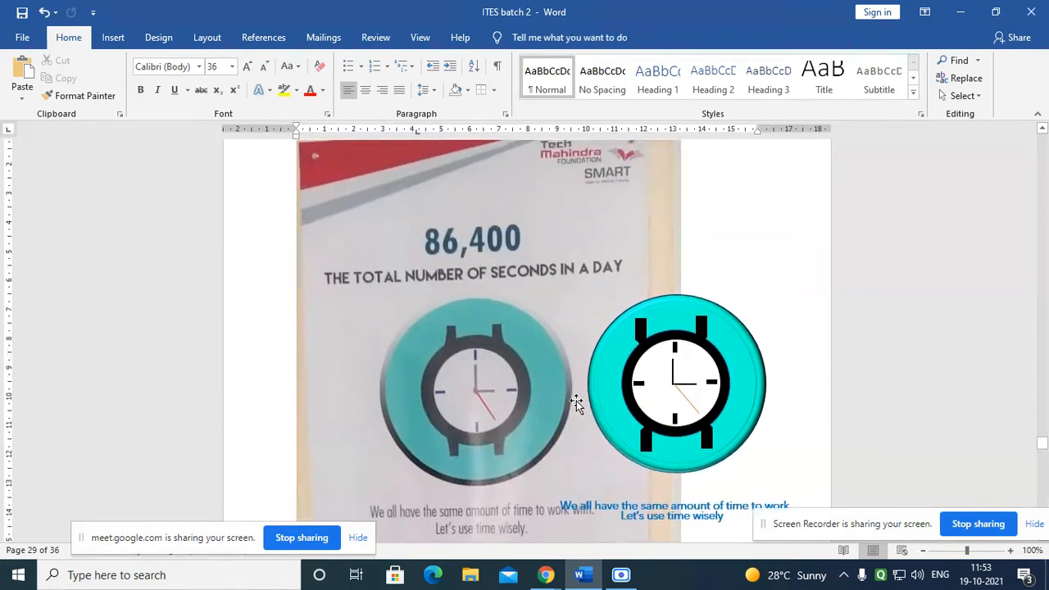
- Examine the "MS Word" header on the pages before and after page 29, including a zoomed-out view
scroll(514, 367, up, 10)
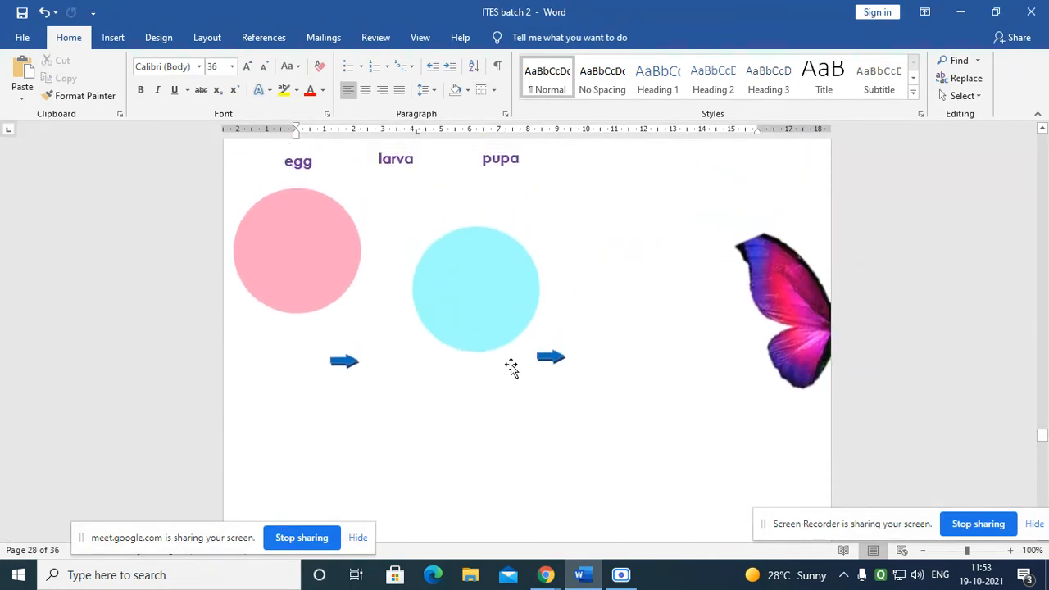
scroll(510, 367, up, 3)
scroll(511, 373, down, 1)
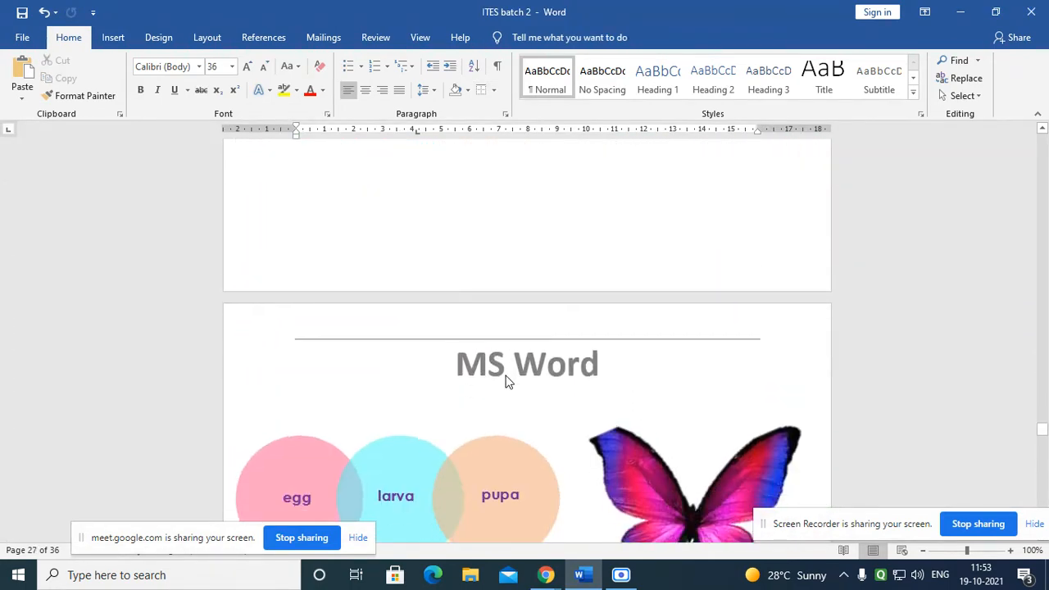
ctrl+scroll(502, 383, down, 2)
ctrl+scroll(498, 386, down, 4)
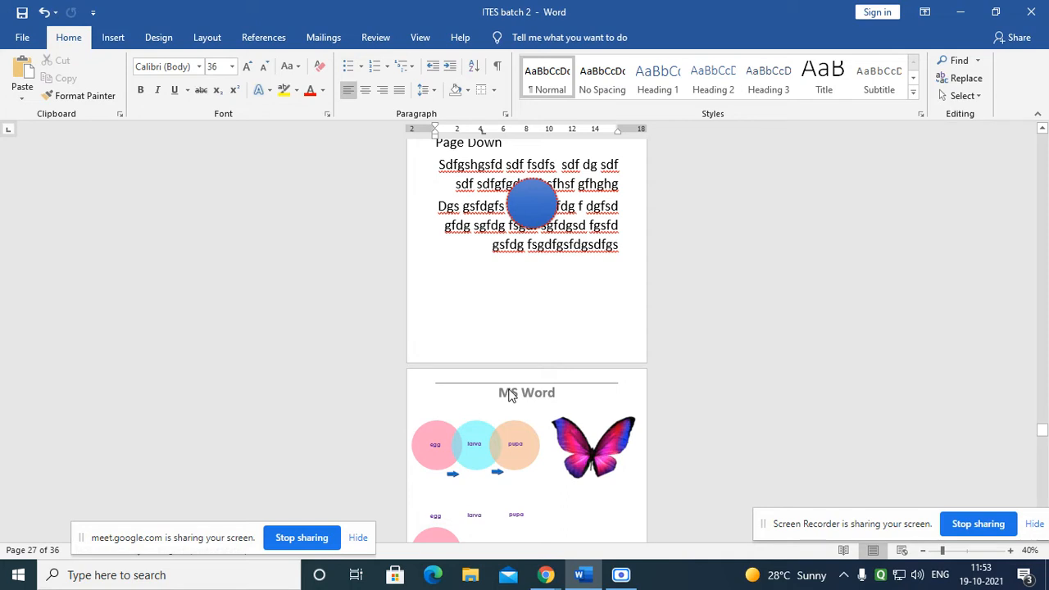
scroll(494, 391, down, 10)
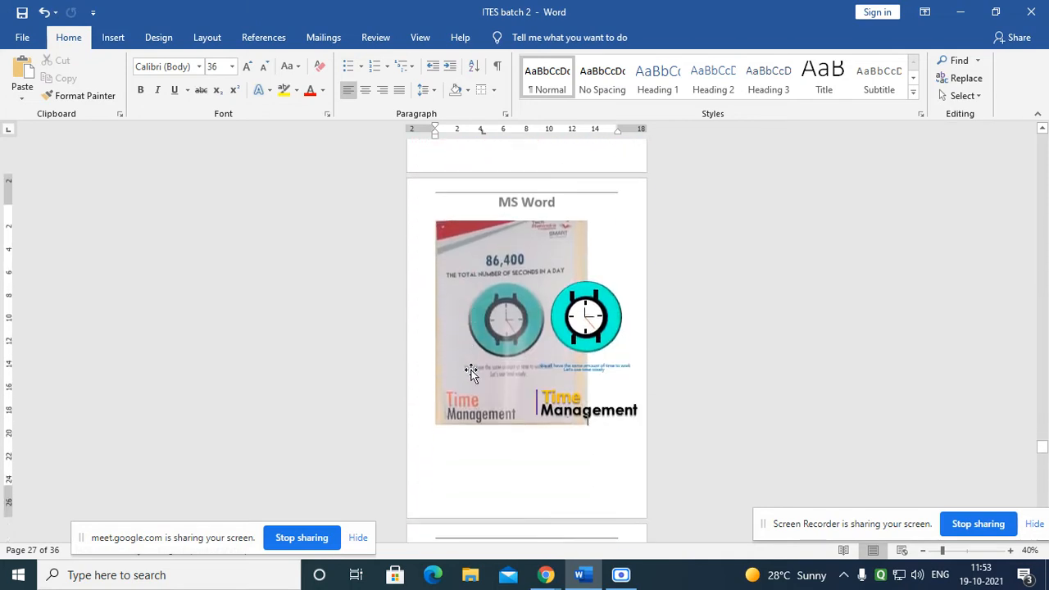
scroll(471, 372, down, 5)
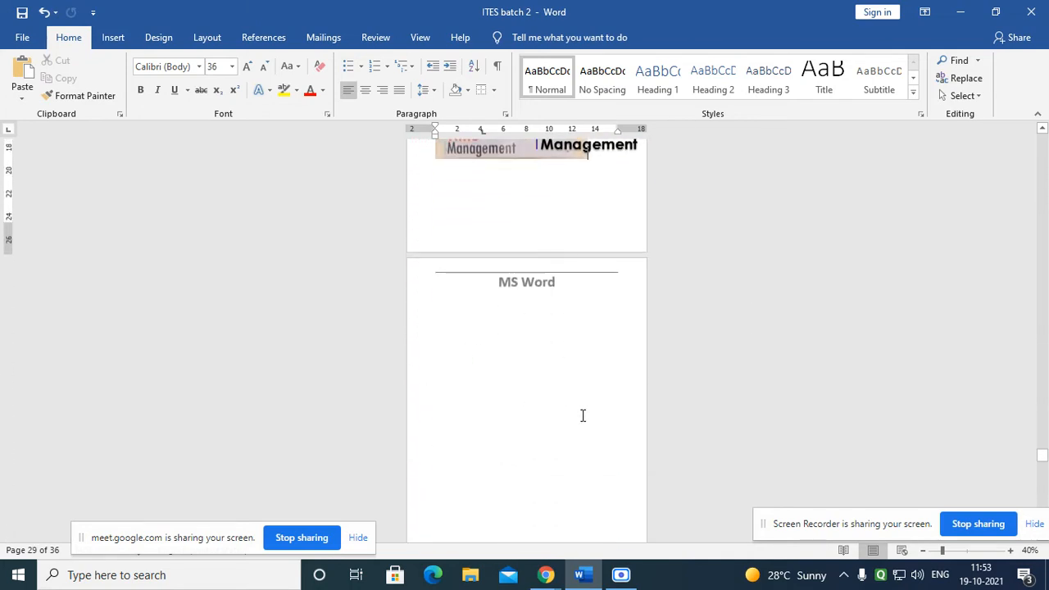
scroll(583, 415, up, 5)
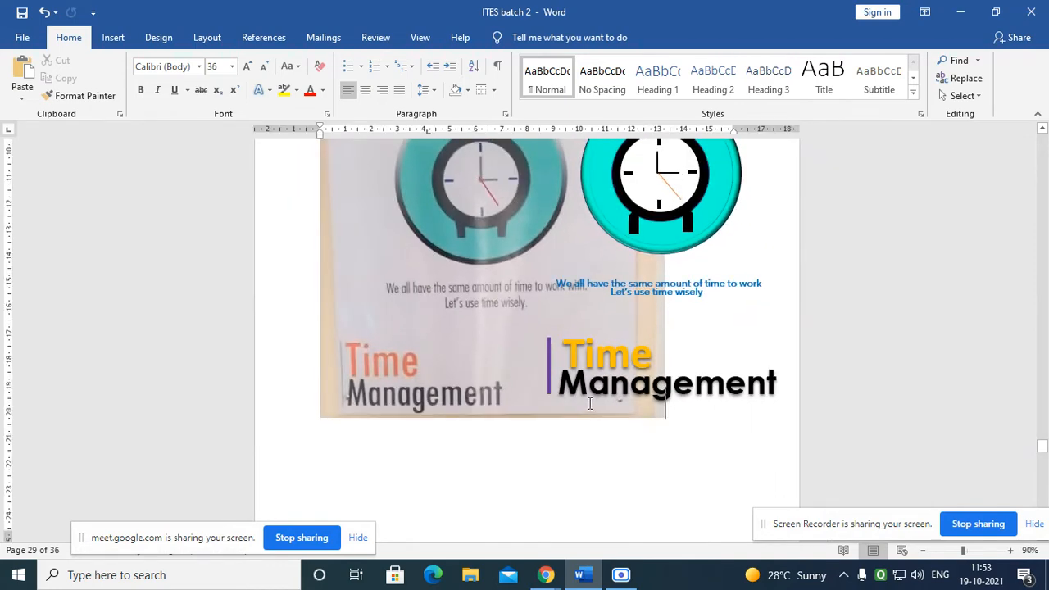
scroll(589, 403, down, 8)
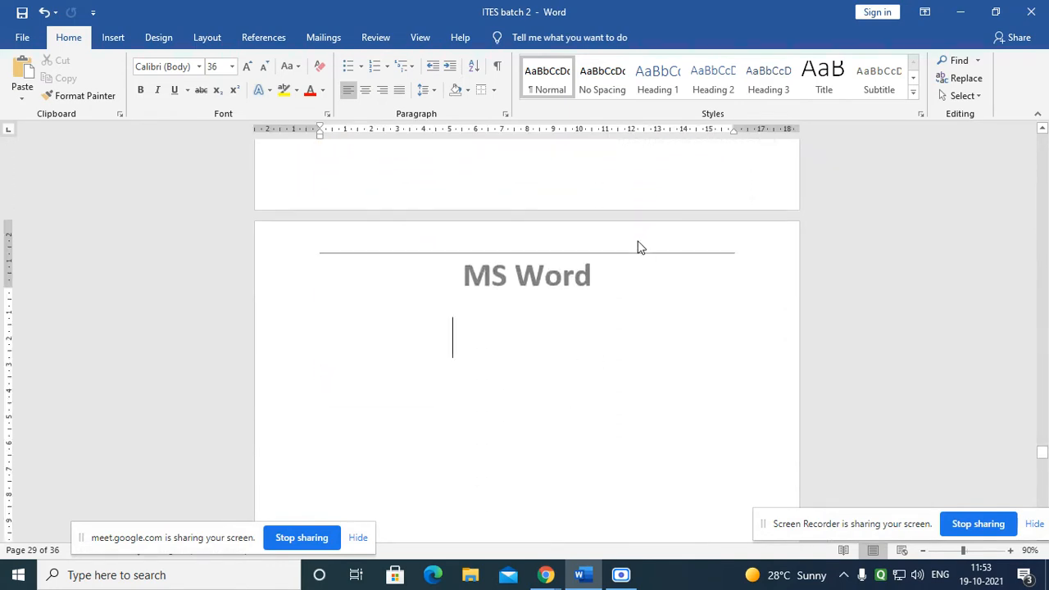
- Open the "MS Word" header on page 30 for editing and bring the footer of the page before it into view
double_click(321, 307)
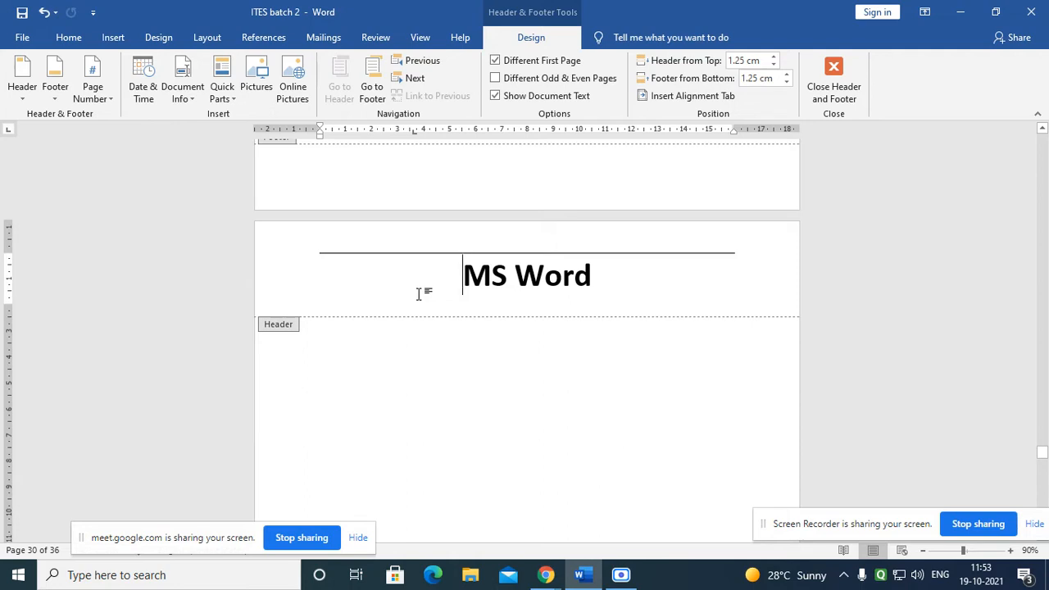
scroll(321, 412, down, 5)
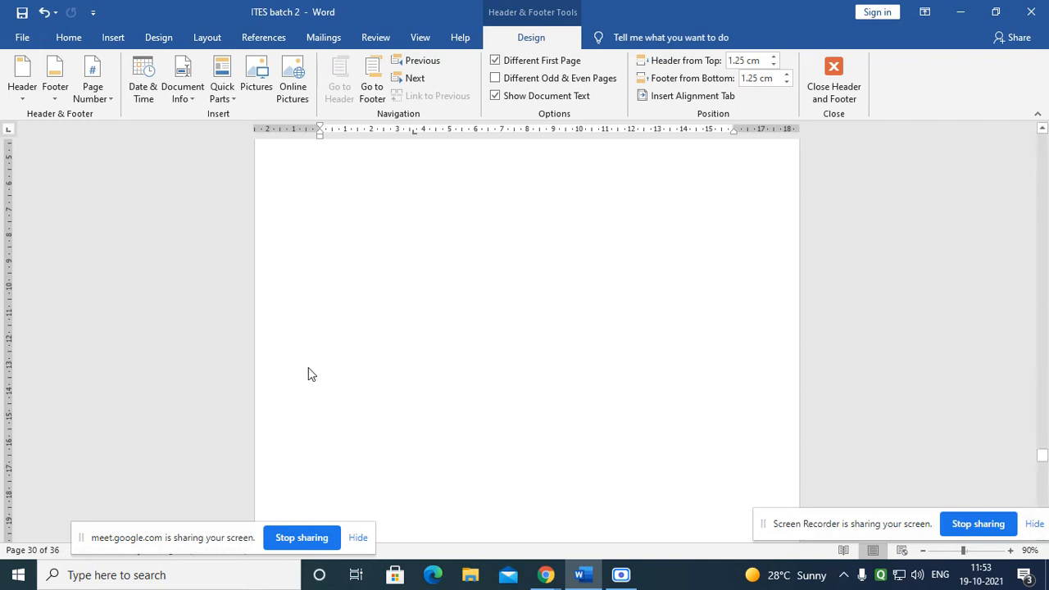
scroll(308, 373, up, 5)
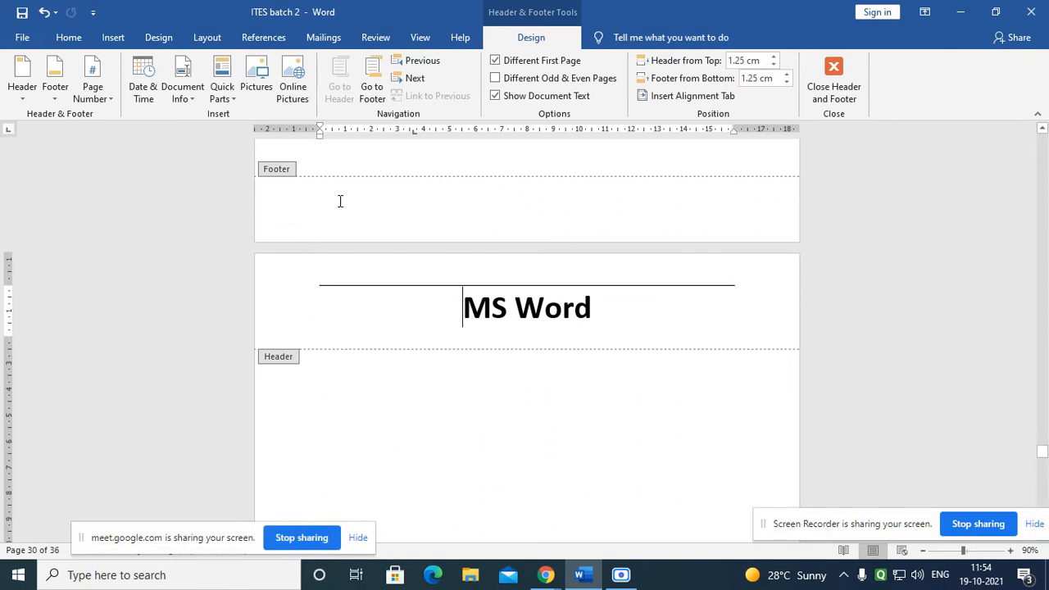
click(116, 41)
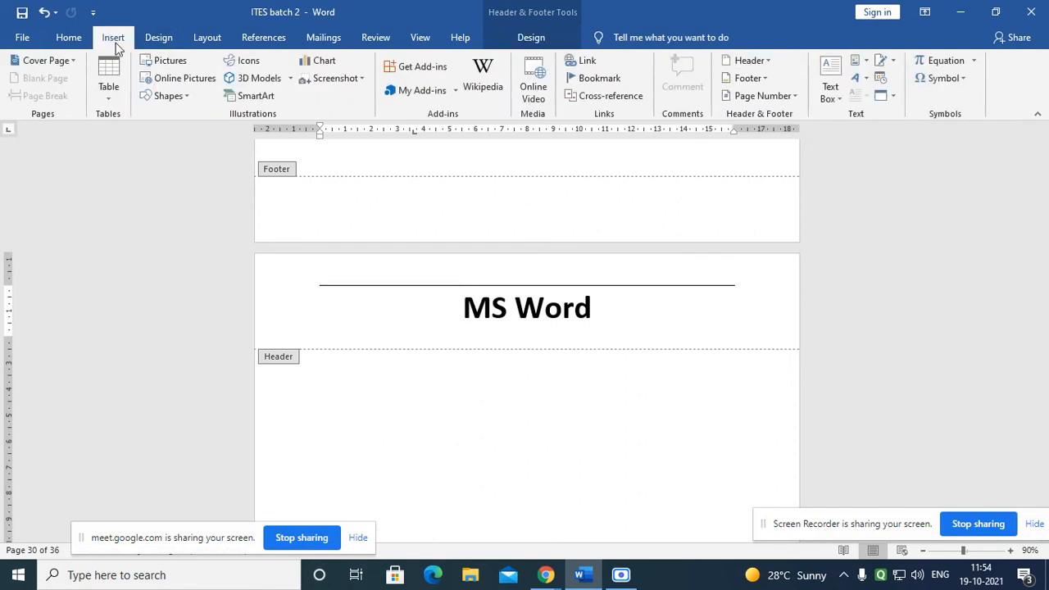
click(173, 97)
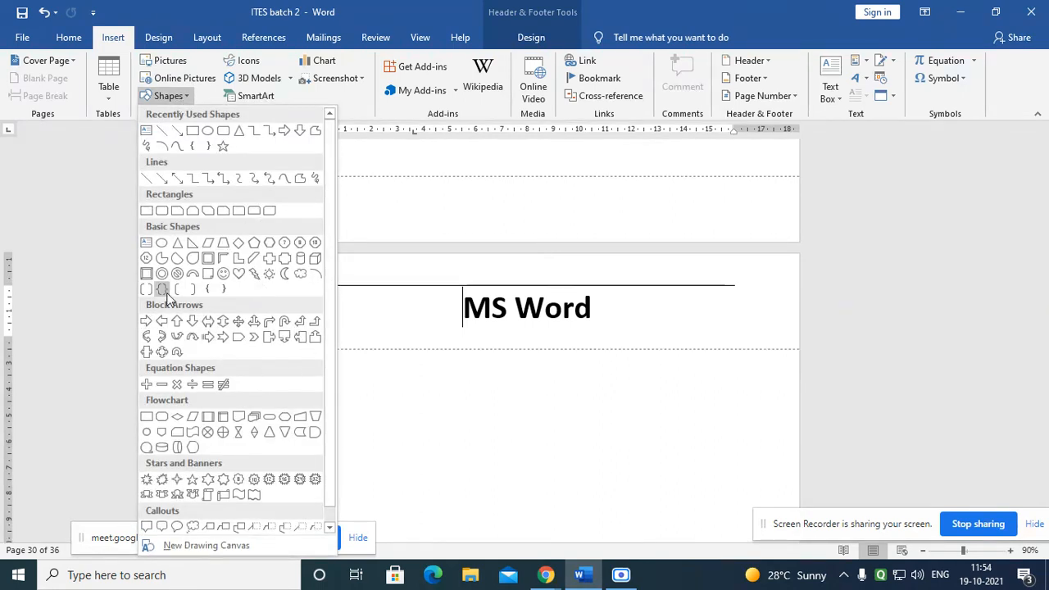
click(284, 481)
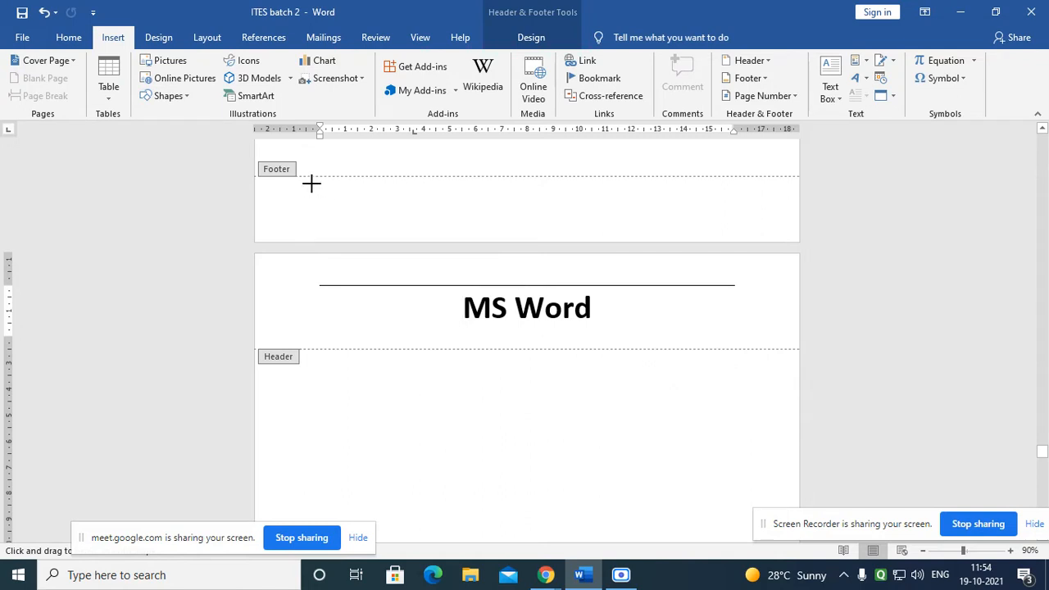
key(Escape)
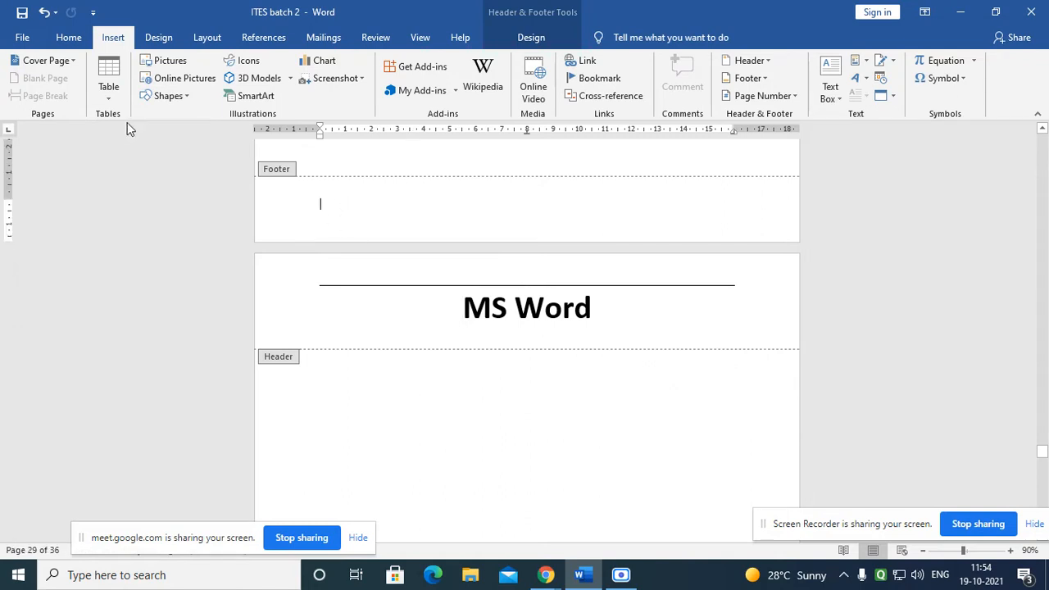
- Draw a 12-point star about 2.2 cm wide in the page 29 footer and apply the gold Intense Effect theme style
click(169, 96)
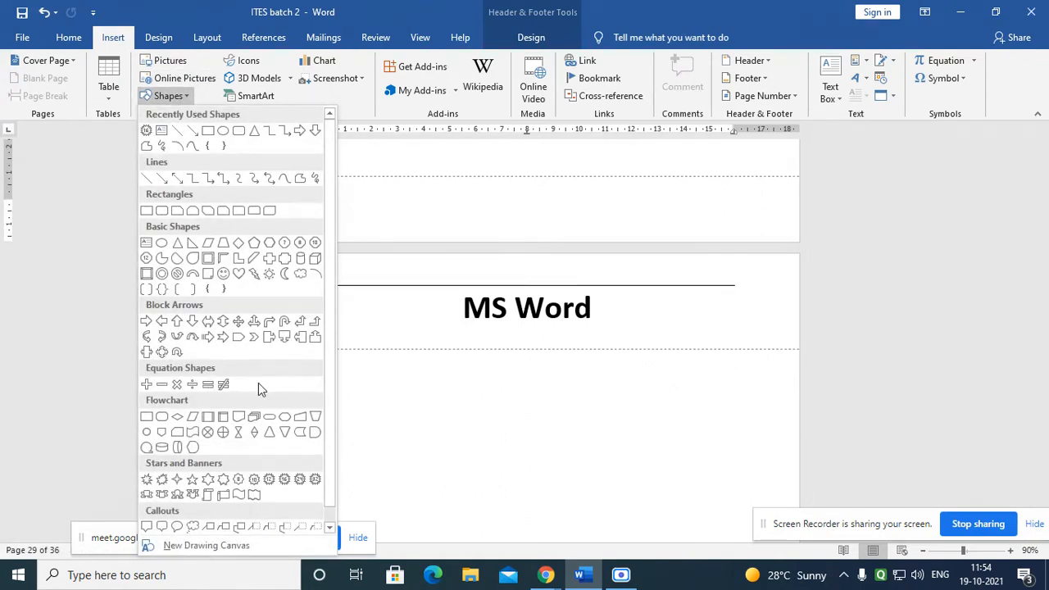
click(269, 480)
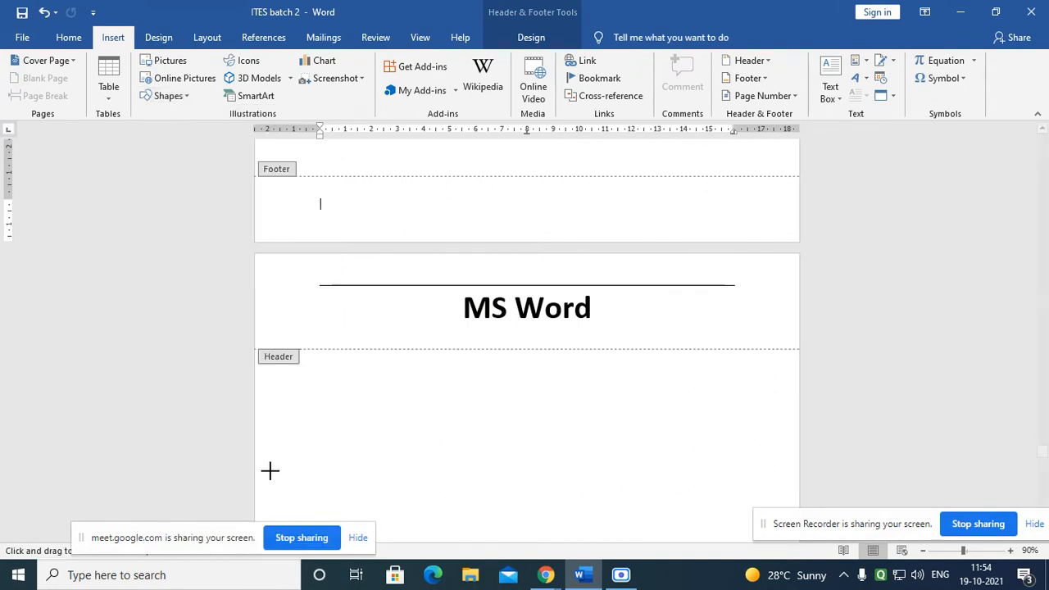
drag(326, 183, 386, 239)
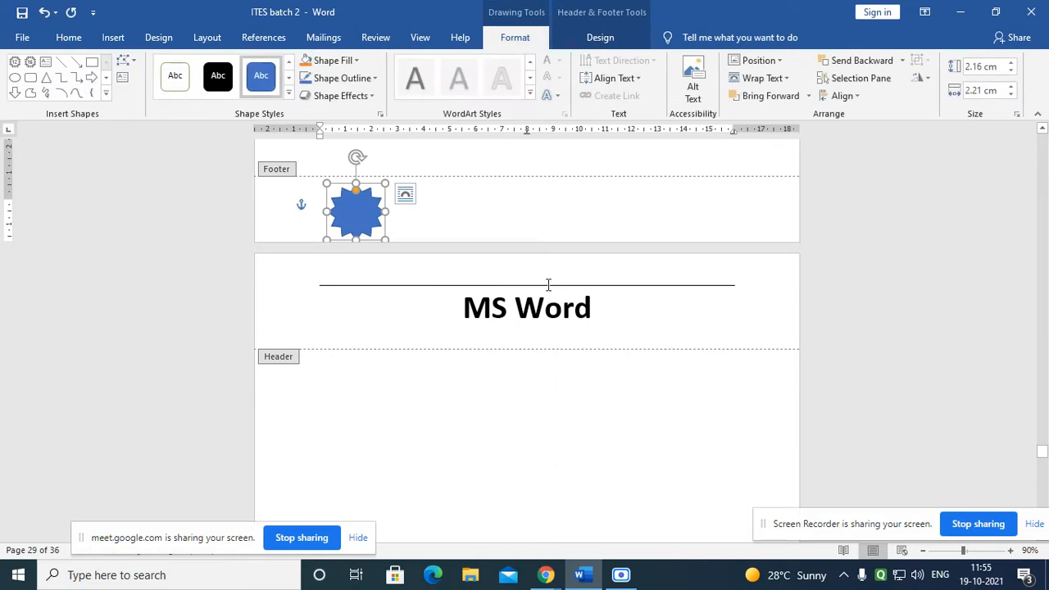
click(288, 94)
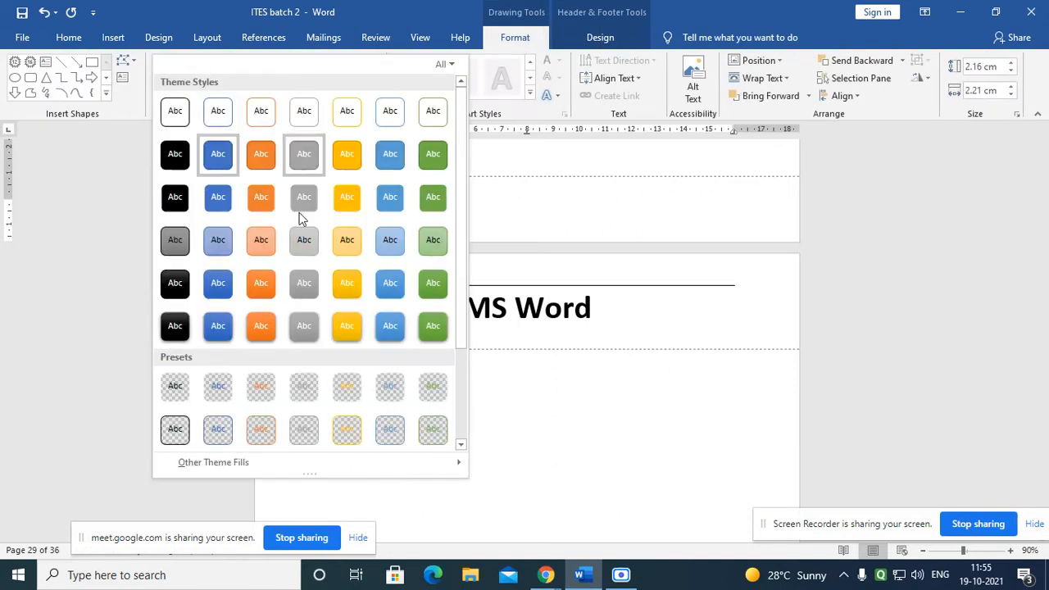
click(354, 329)
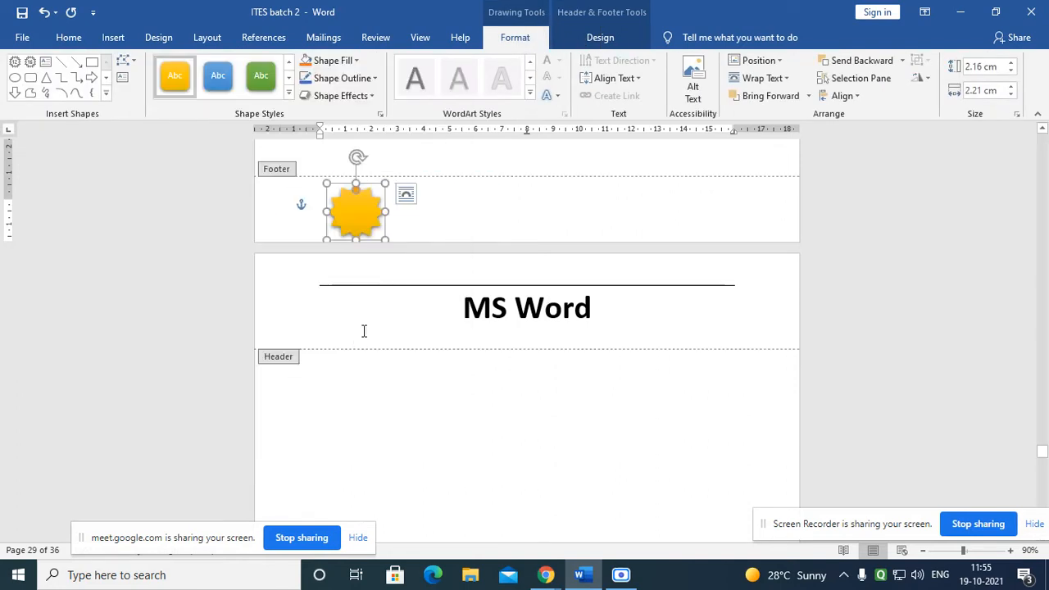
click(505, 218)
- Check the footer star on the following pages and close header and footer editing
scroll(353, 368, down, 1)
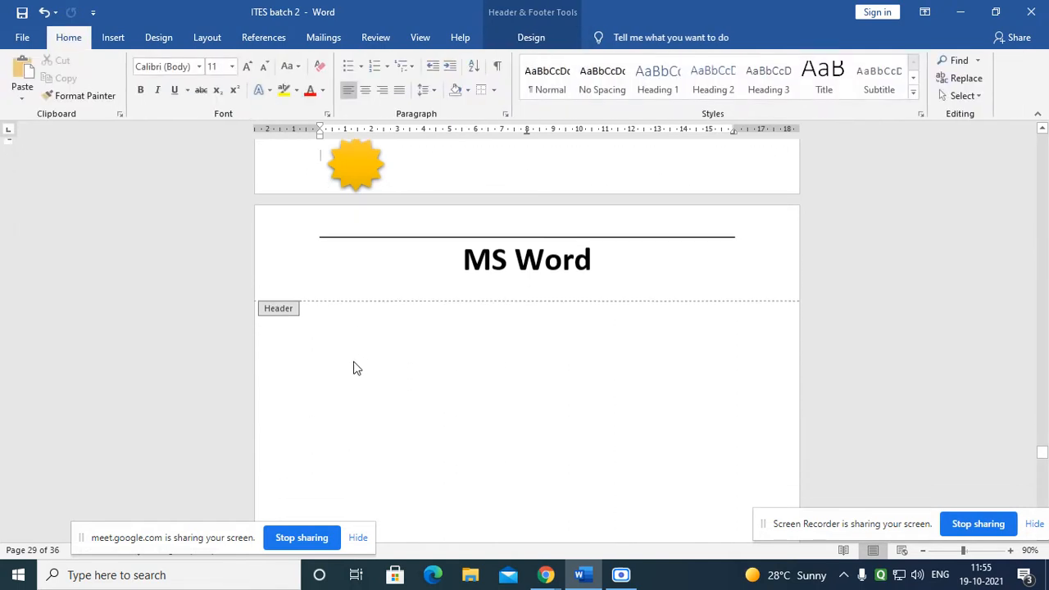
scroll(353, 368, down, 10)
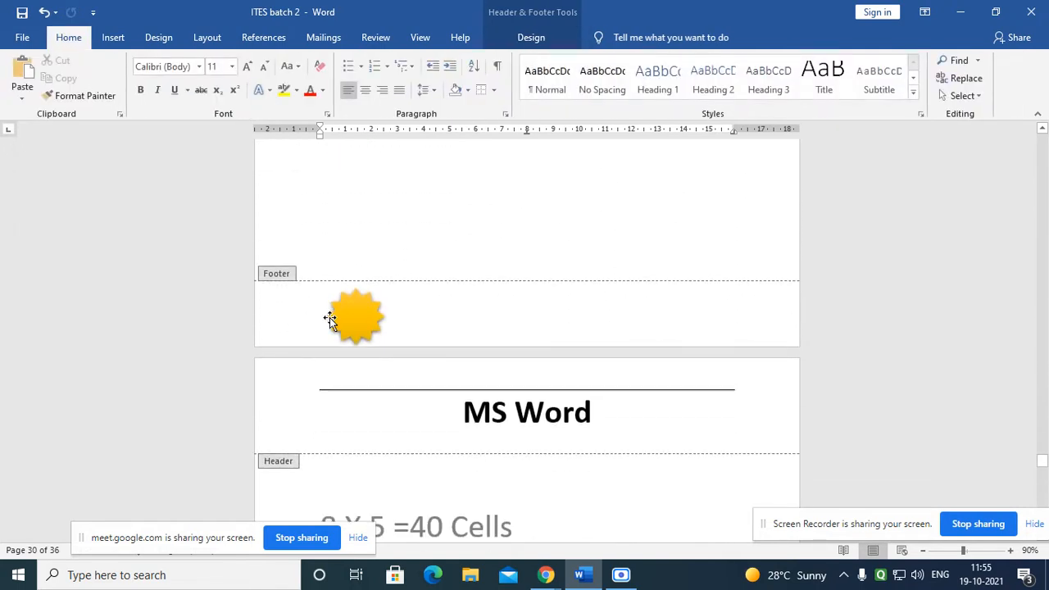
scroll(329, 319, down, 10)
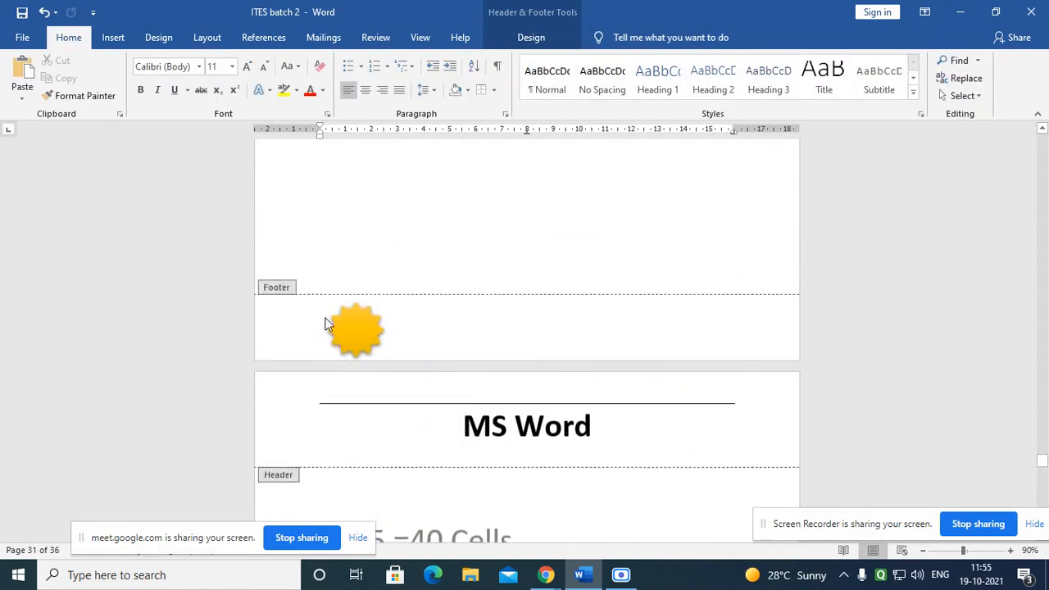
scroll(326, 324, down, 10)
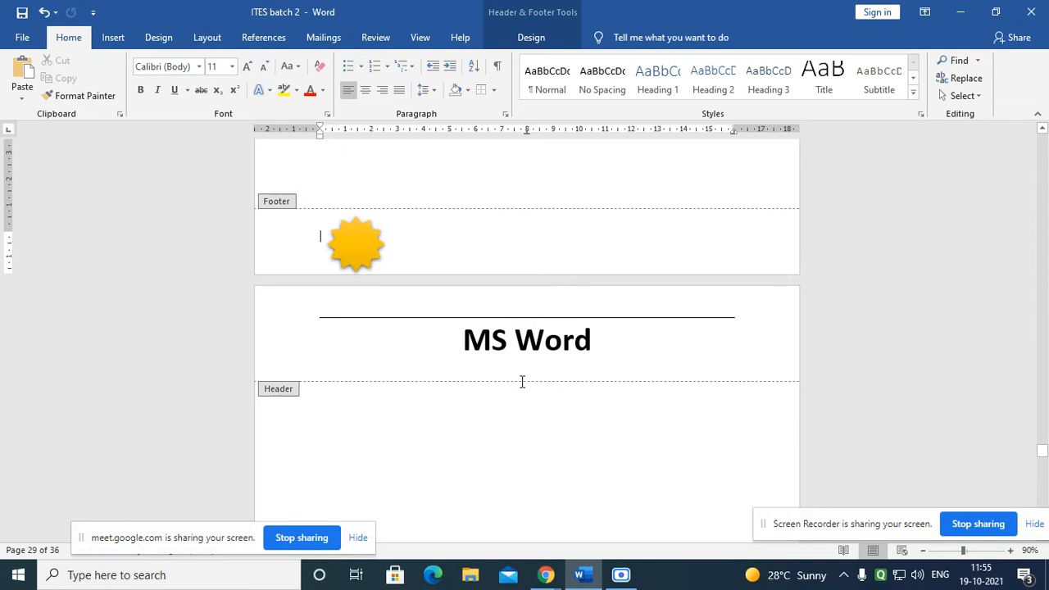
double_click(543, 439)
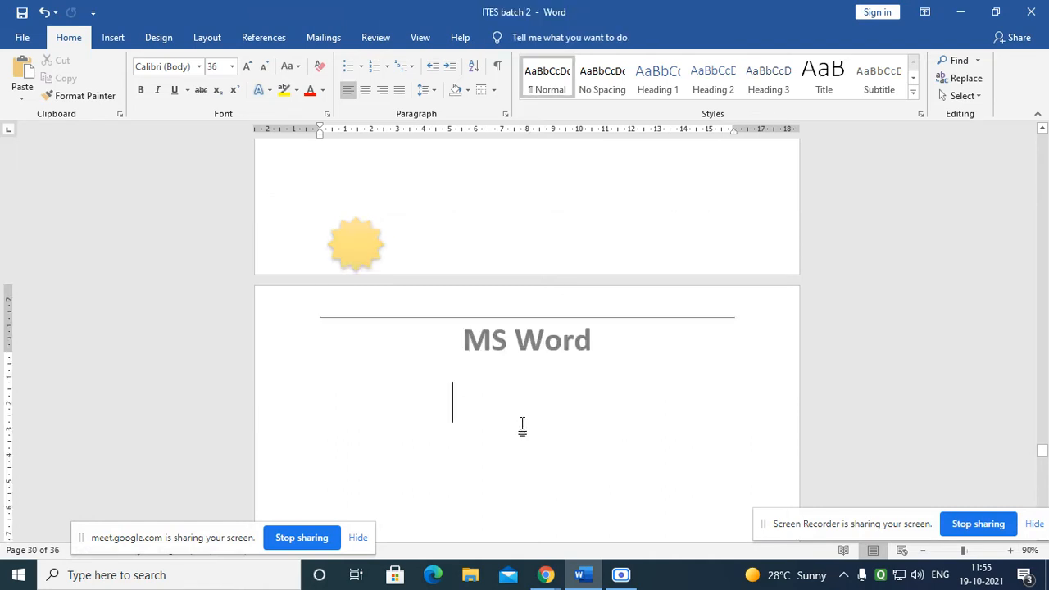
- Switch the page movement to Side to Side and look through the pages up to page 35
ctrl+scroll(522, 425, down, 1)
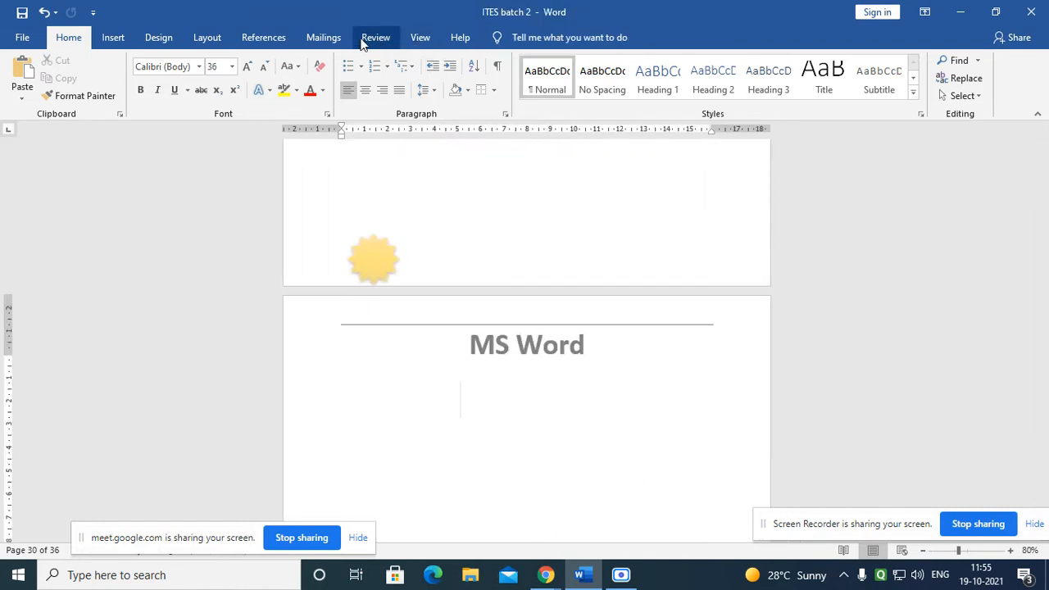
click(418, 38)
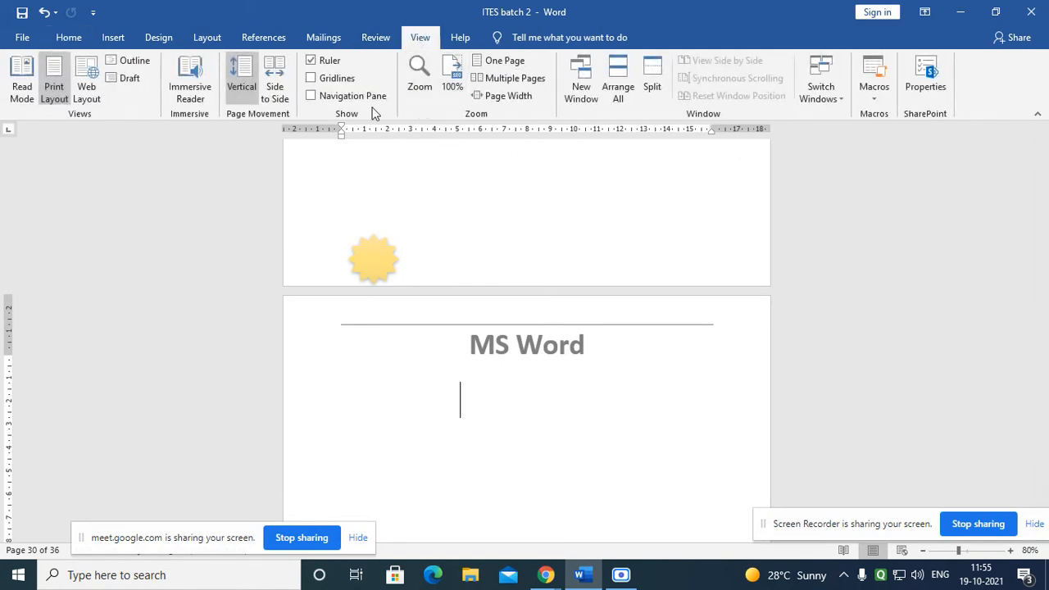
click(275, 86)
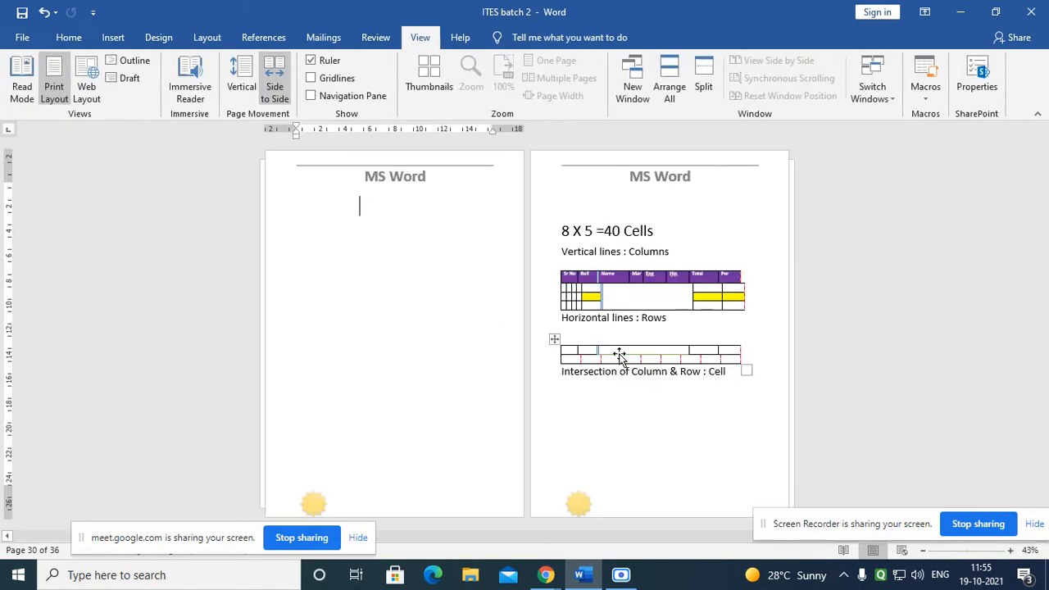
scroll(615, 356, down, 1)
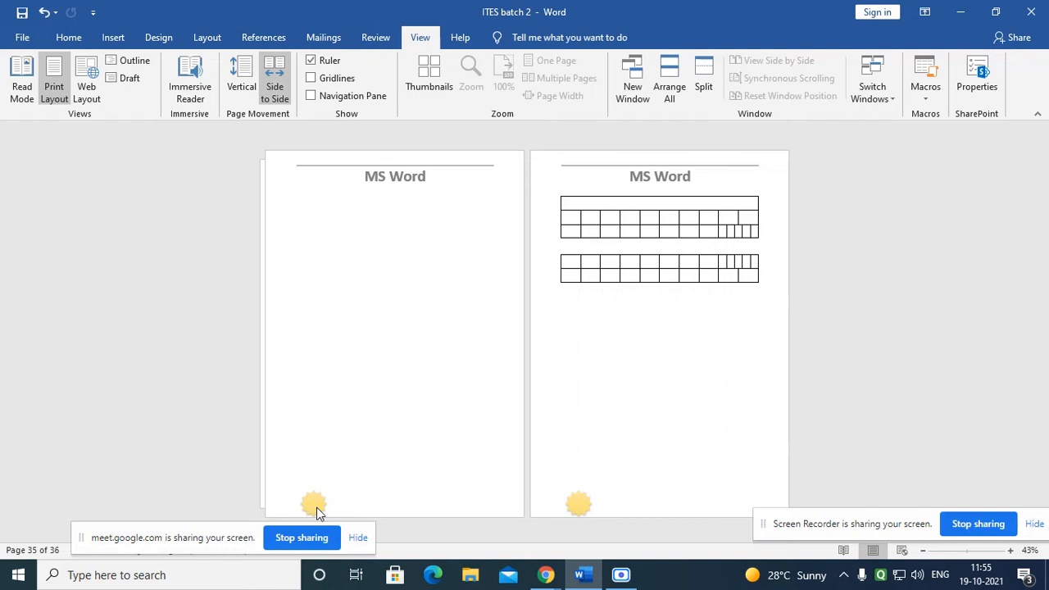
- Open the page 35 header for editing and return to the body text
double_click(337, 172)
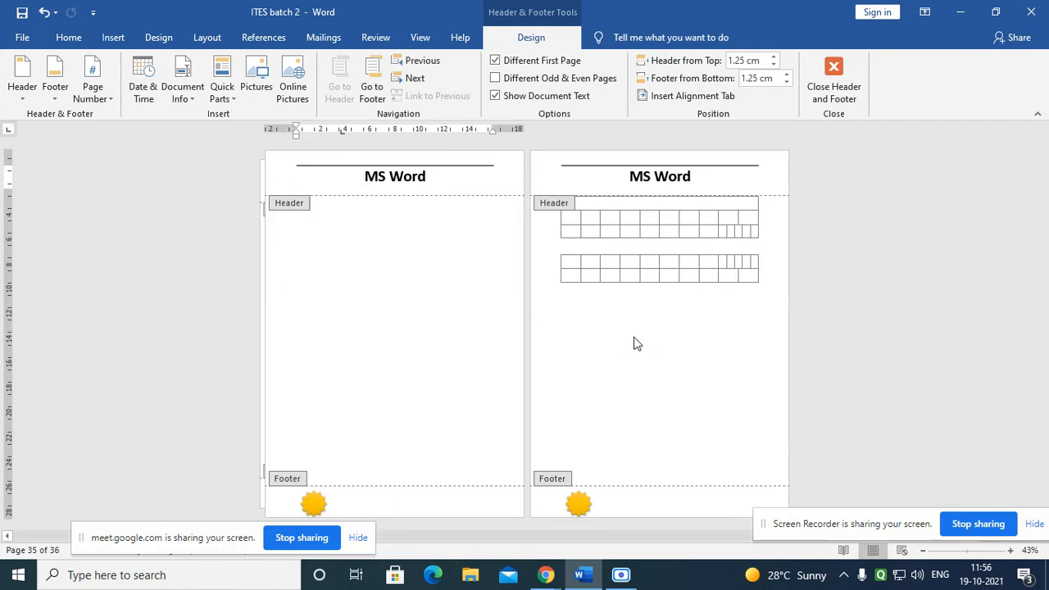
double_click(435, 305)
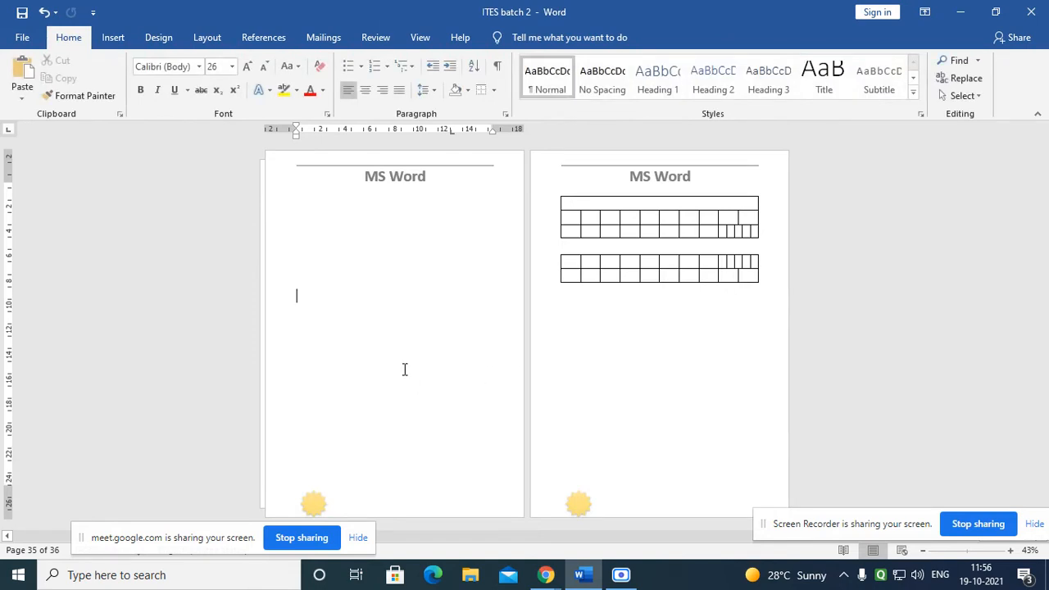
- Switch the page movement back to Vertical
click(310, 39)
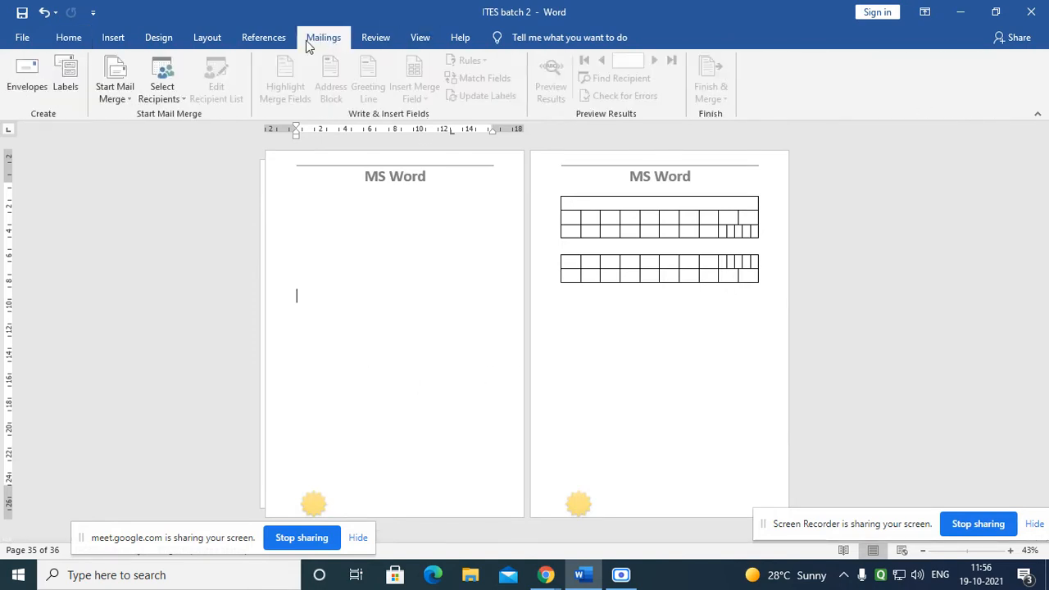
click(261, 37)
click(375, 37)
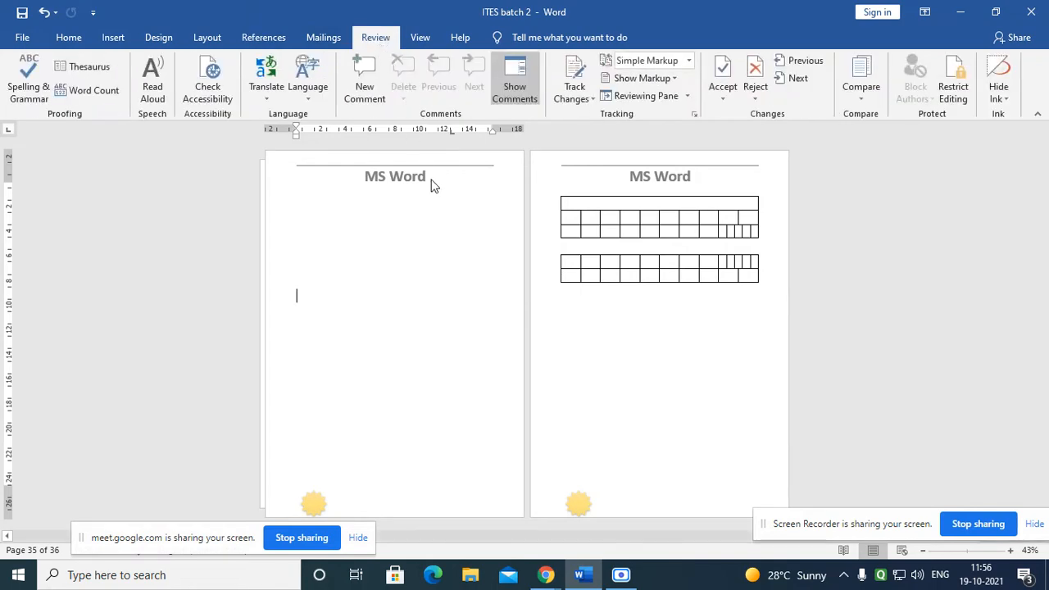
click(206, 38)
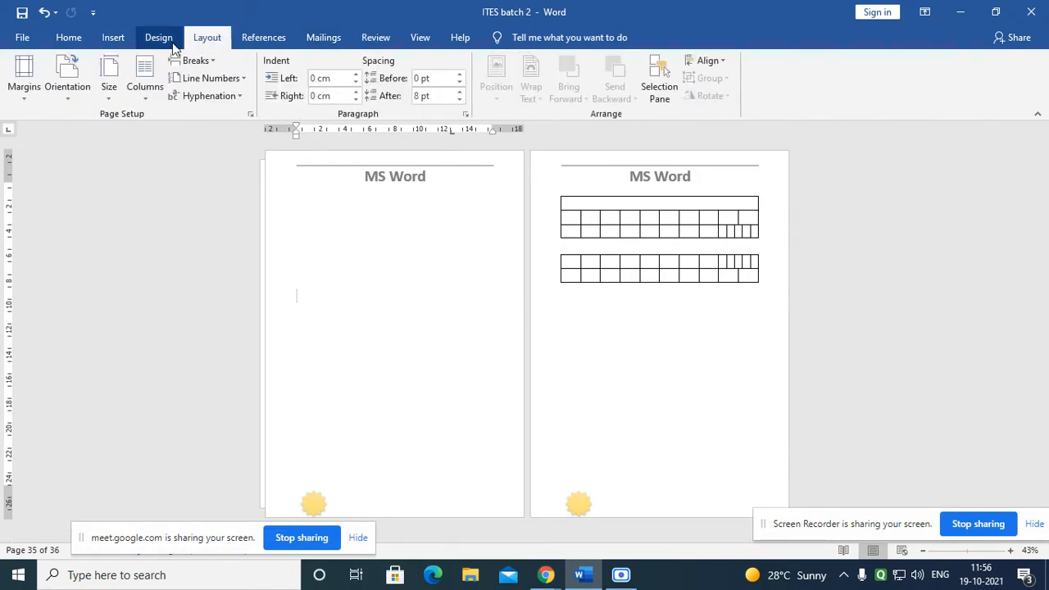
click(420, 39)
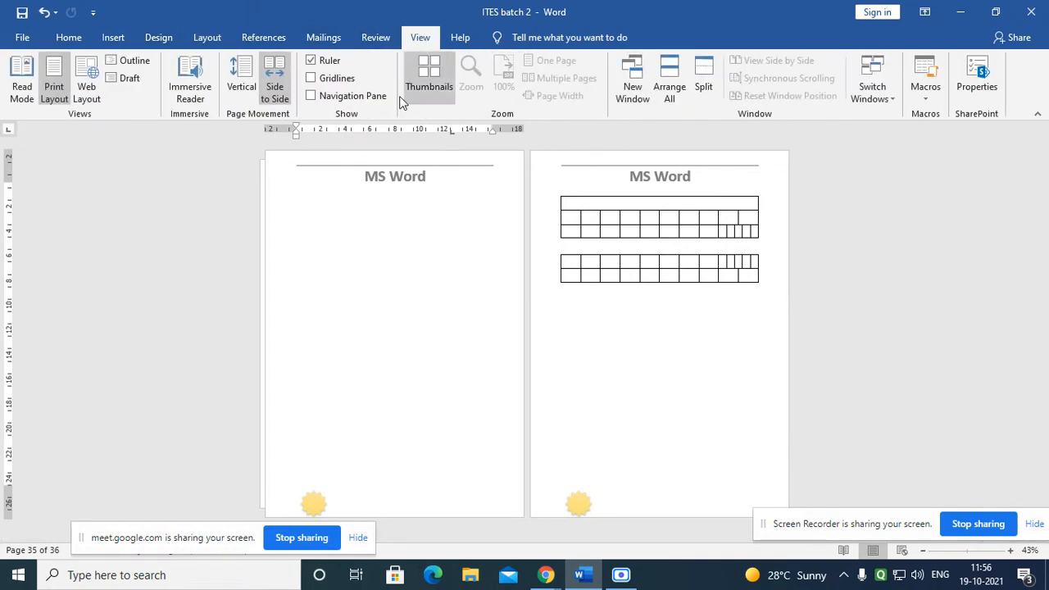
click(241, 86)
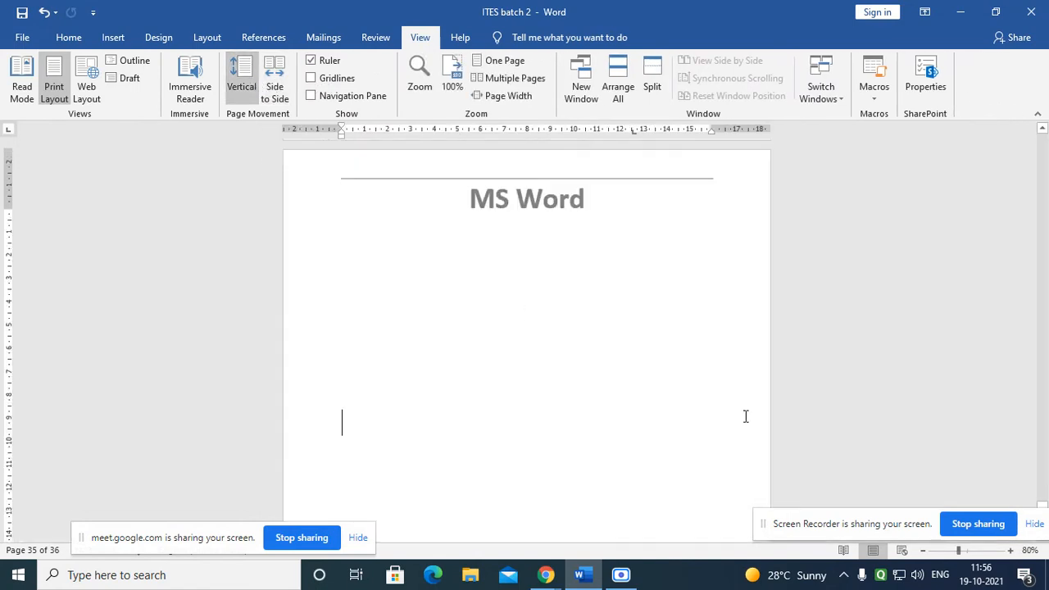
scroll(570, 350, up, 2)
scroll(562, 344, up, 3)
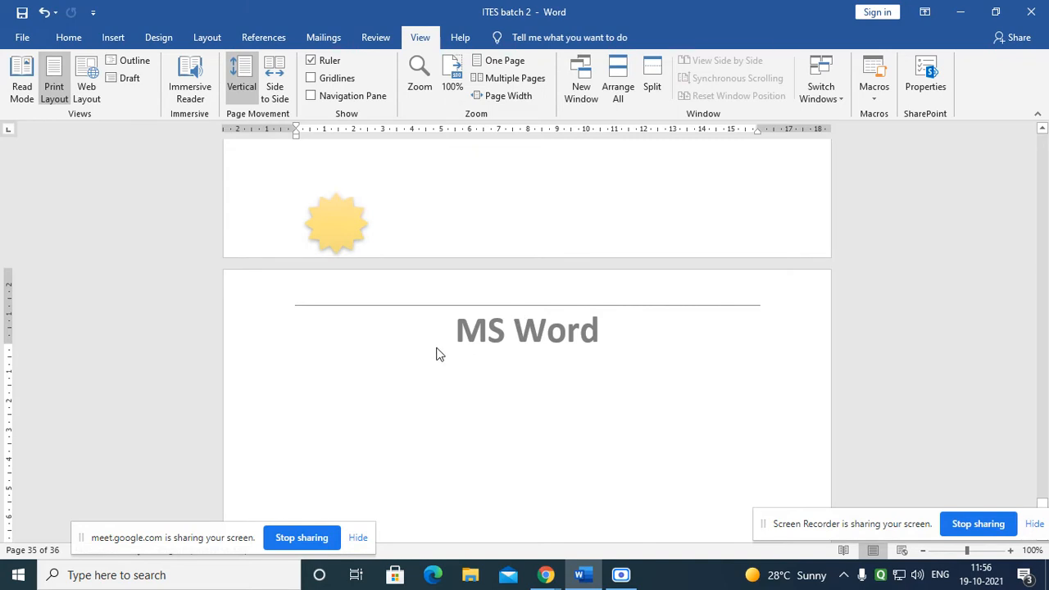
double_click(520, 299)
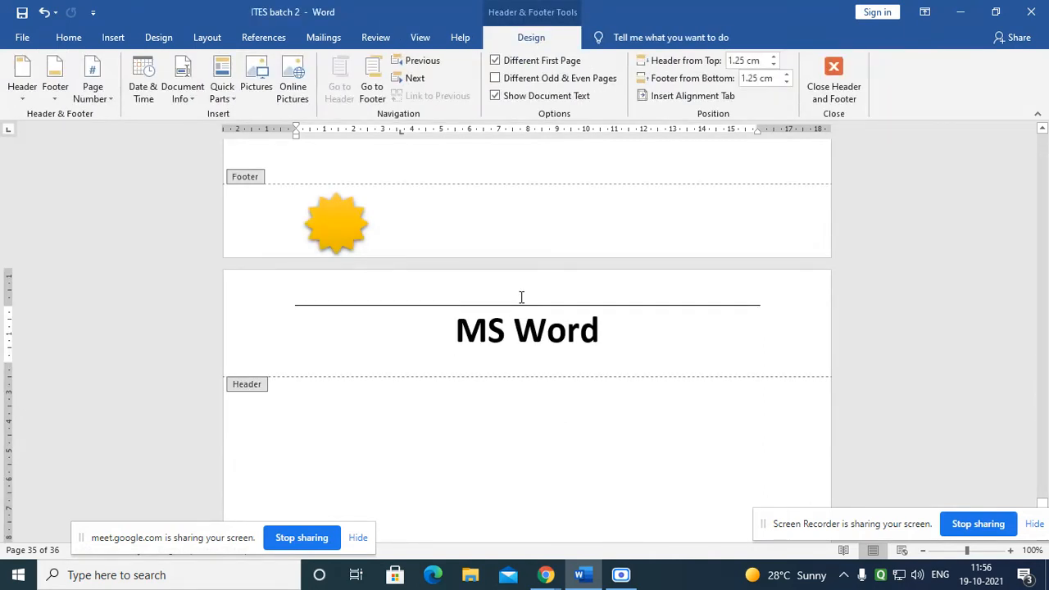
key(Escape)
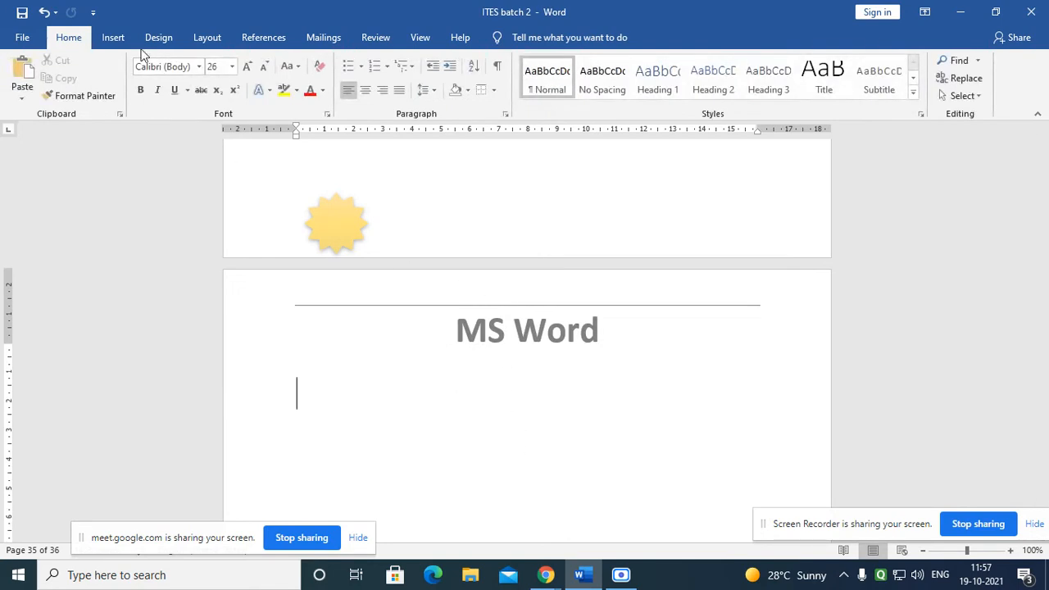
- Replace the MS Word header with the built-in Retrospect header and return to the body text
click(128, 45)
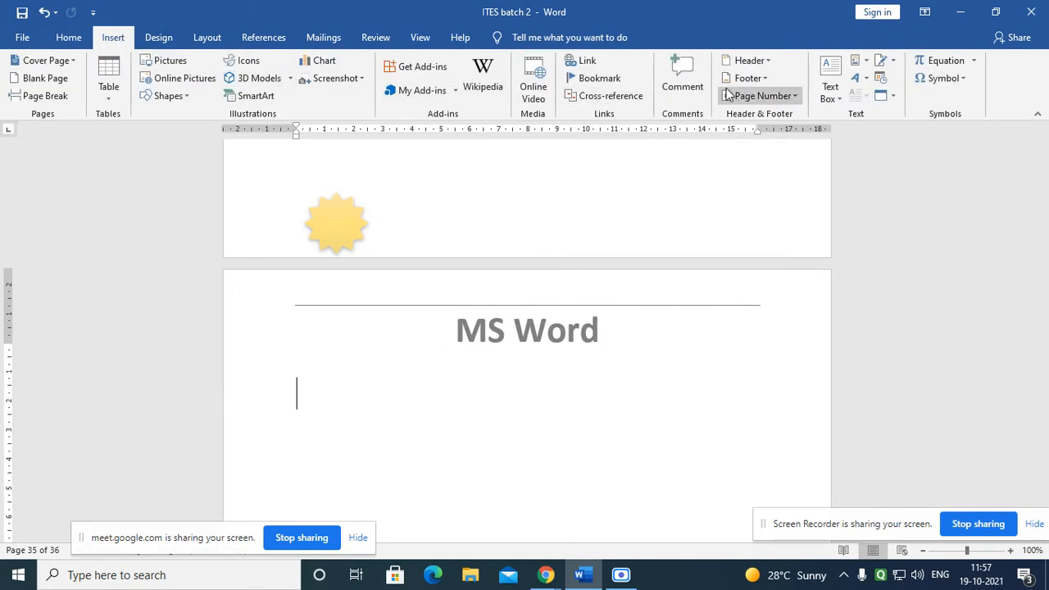
click(761, 62)
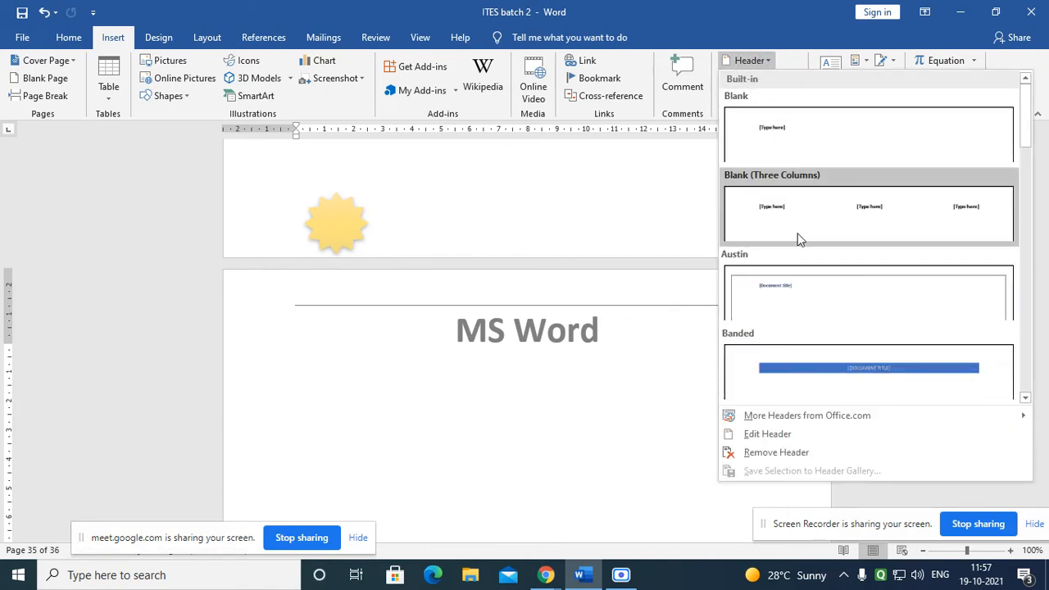
scroll(791, 241, down, 6)
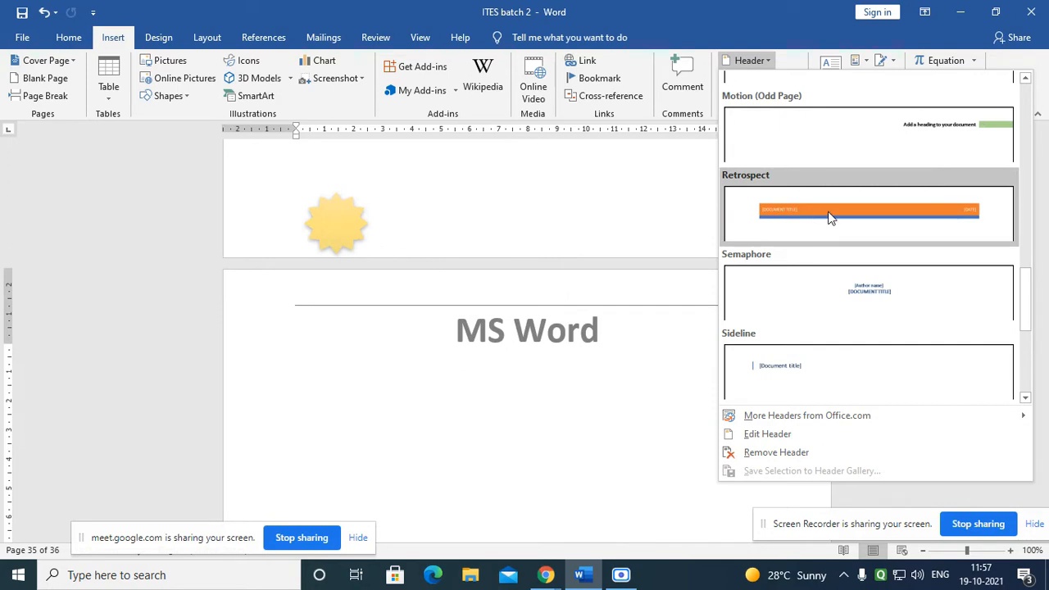
click(829, 219)
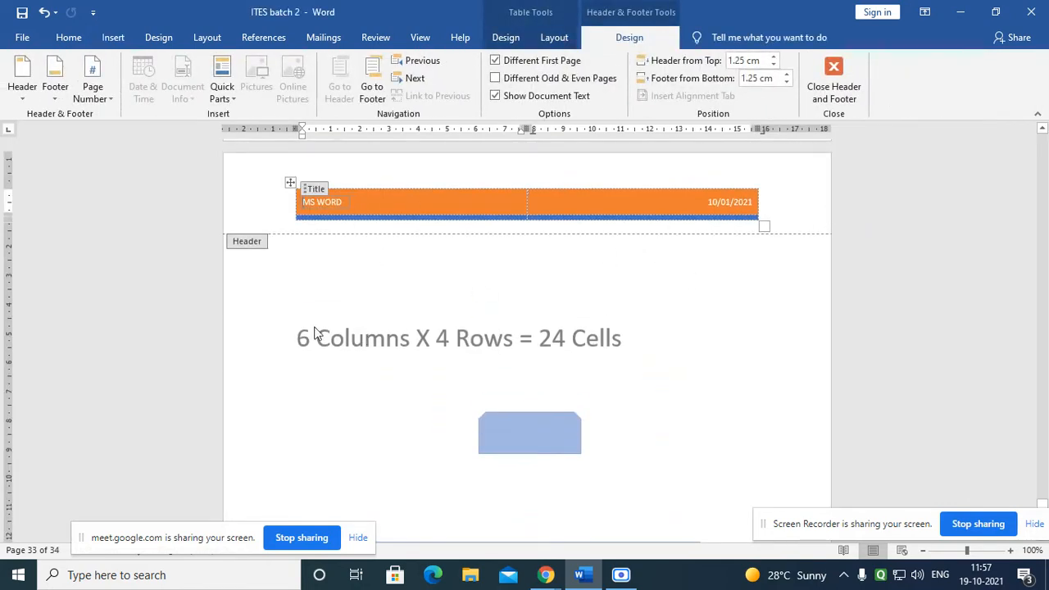
scroll(304, 316, up, 5)
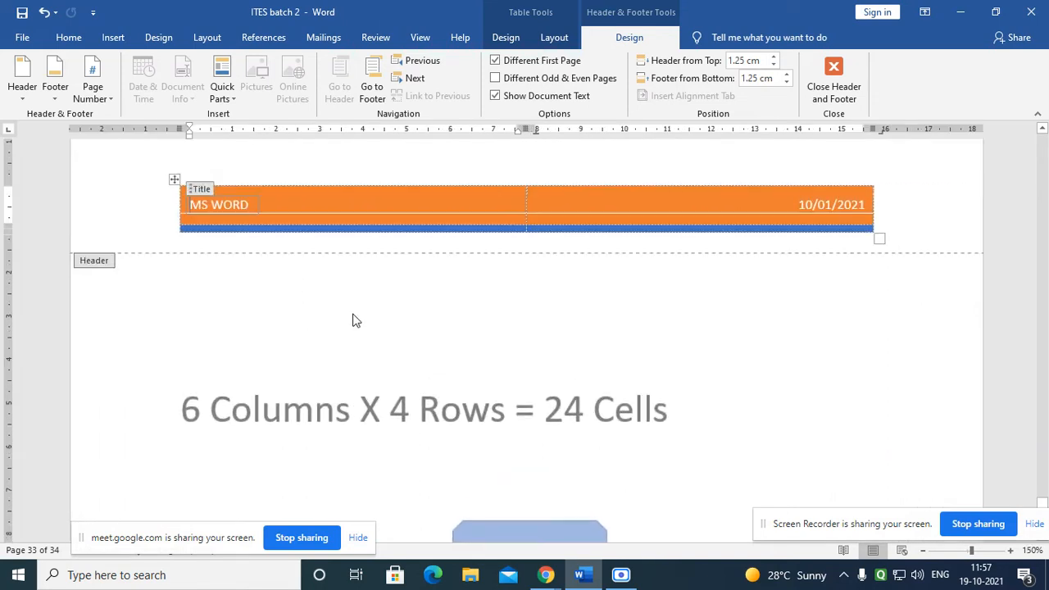
double_click(351, 320)
- Examine the header band and the footer star across pages 33 and 34
scroll(323, 332, down, 7)
scroll(314, 338, down, 5)
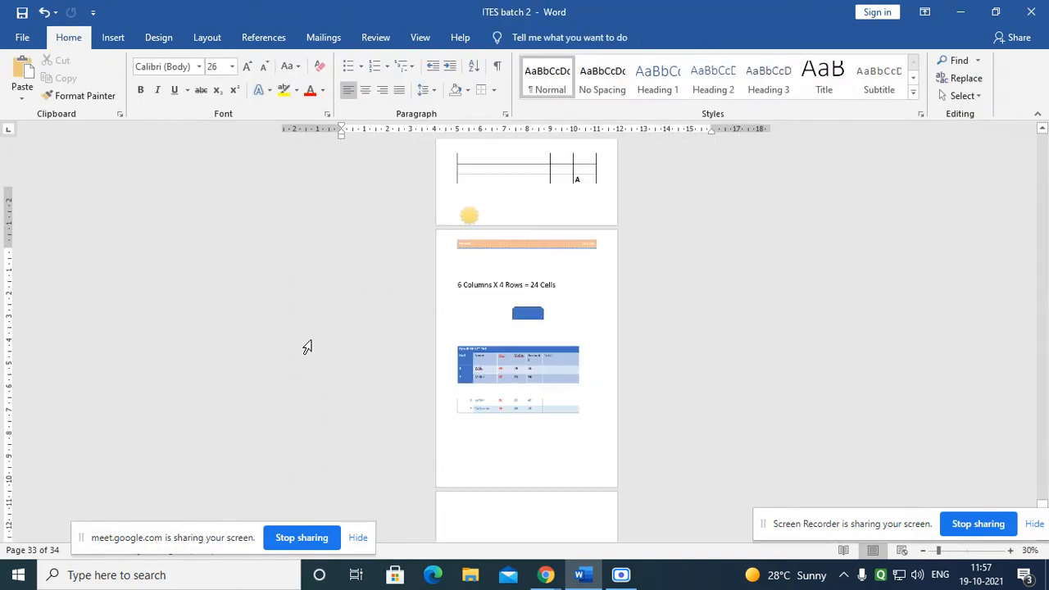
scroll(314, 339, down, 2)
scroll(315, 340, down, 2)
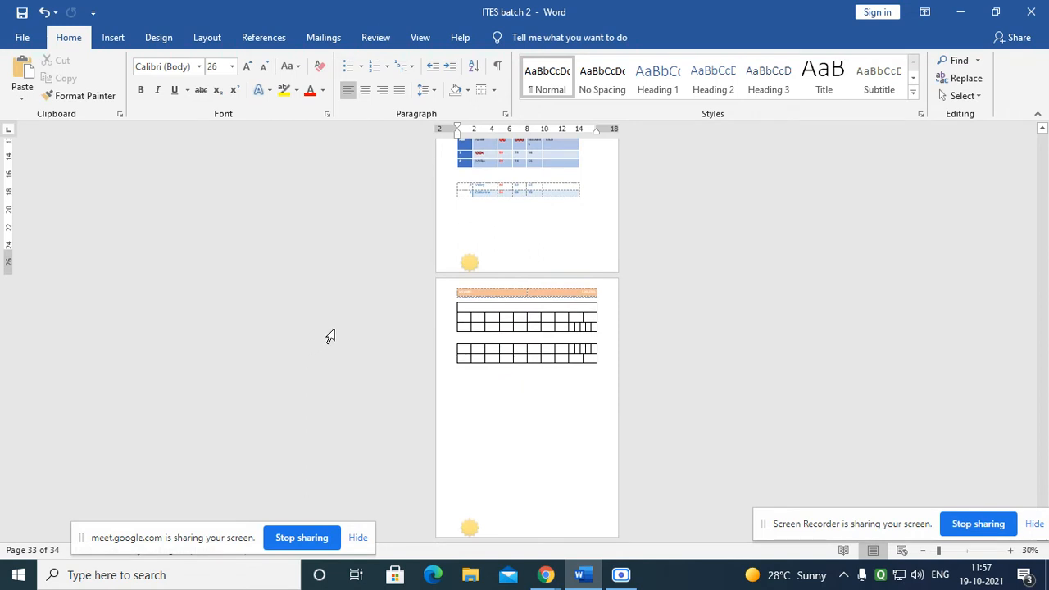
scroll(330, 336, up, 5)
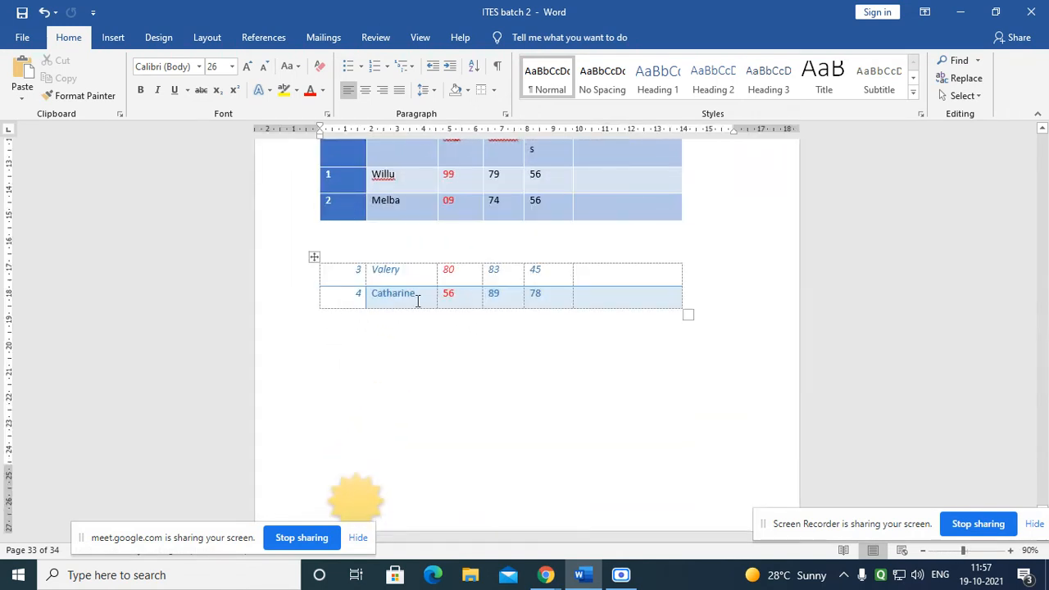
scroll(415, 326, up, 1)
scroll(416, 307, down, 5)
scroll(422, 279, up, 3)
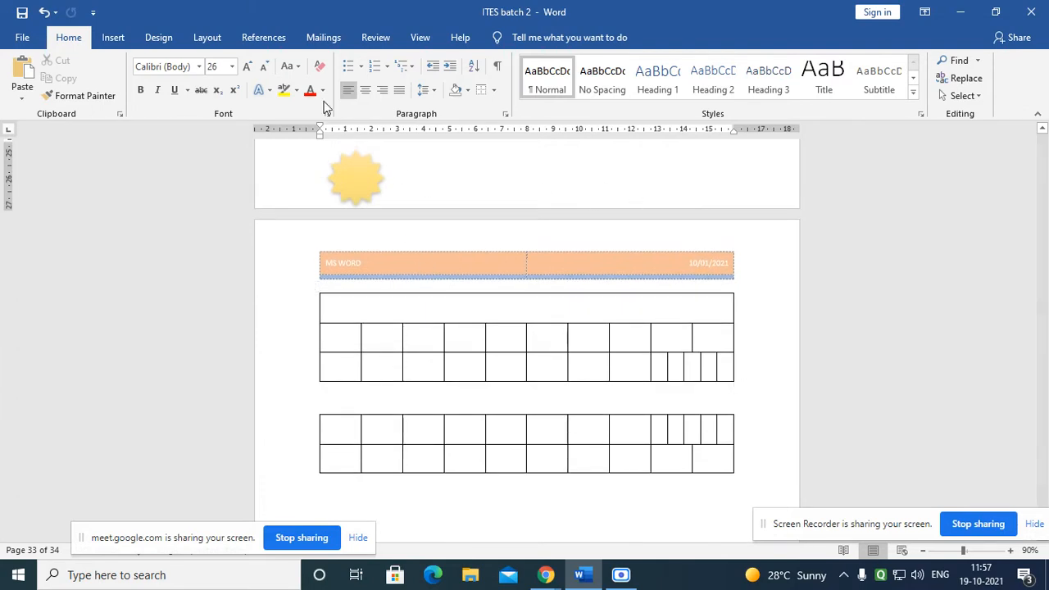
- Browse the built-in footer designs and the top-of-page number styles without applying any
click(113, 38)
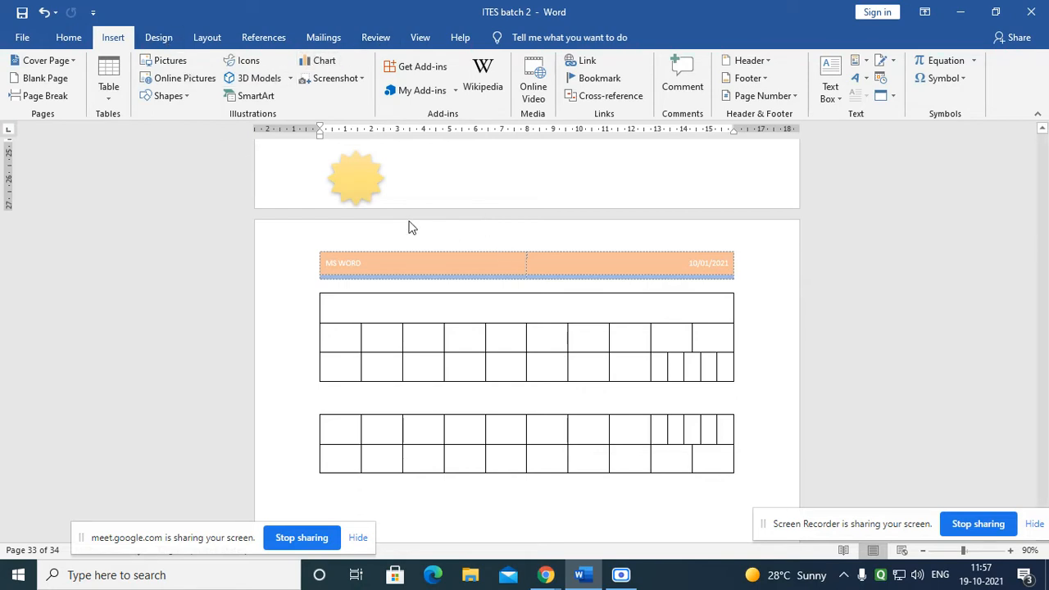
click(765, 79)
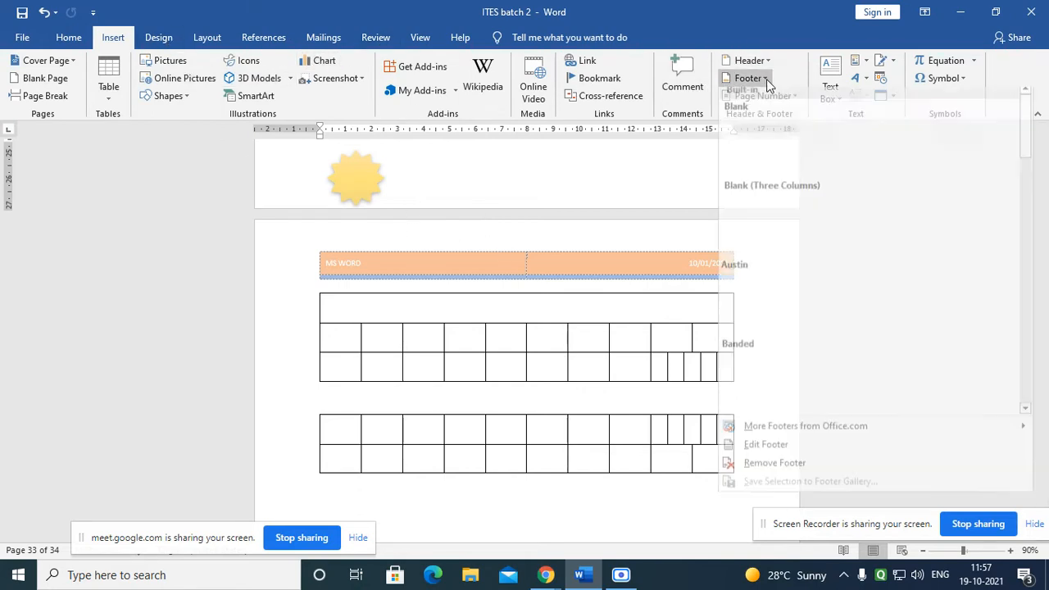
scroll(807, 316, down, 6)
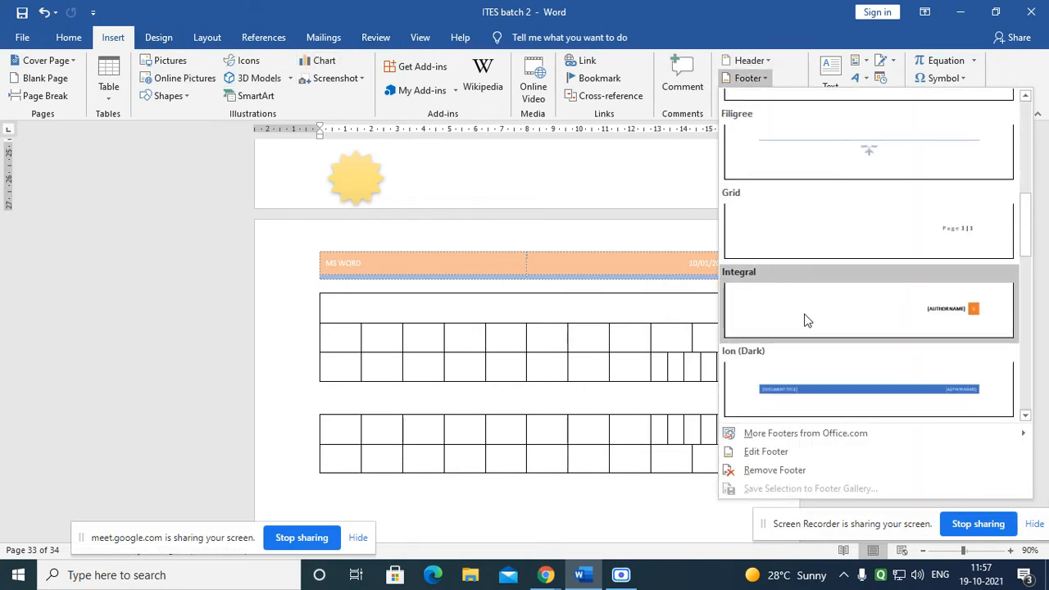
scroll(803, 321, up, 3)
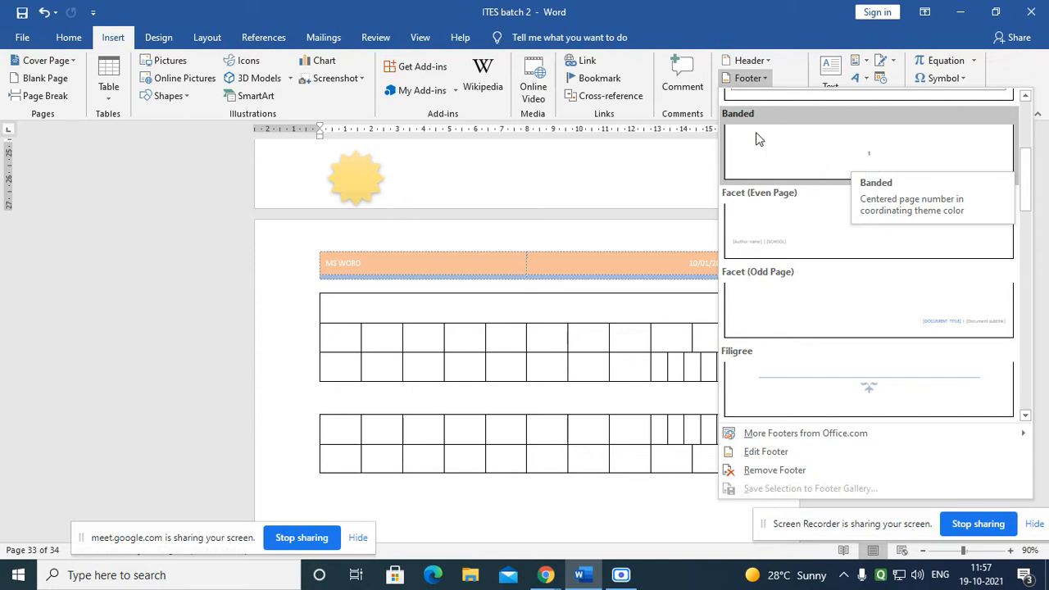
click(749, 79)
click(761, 95)
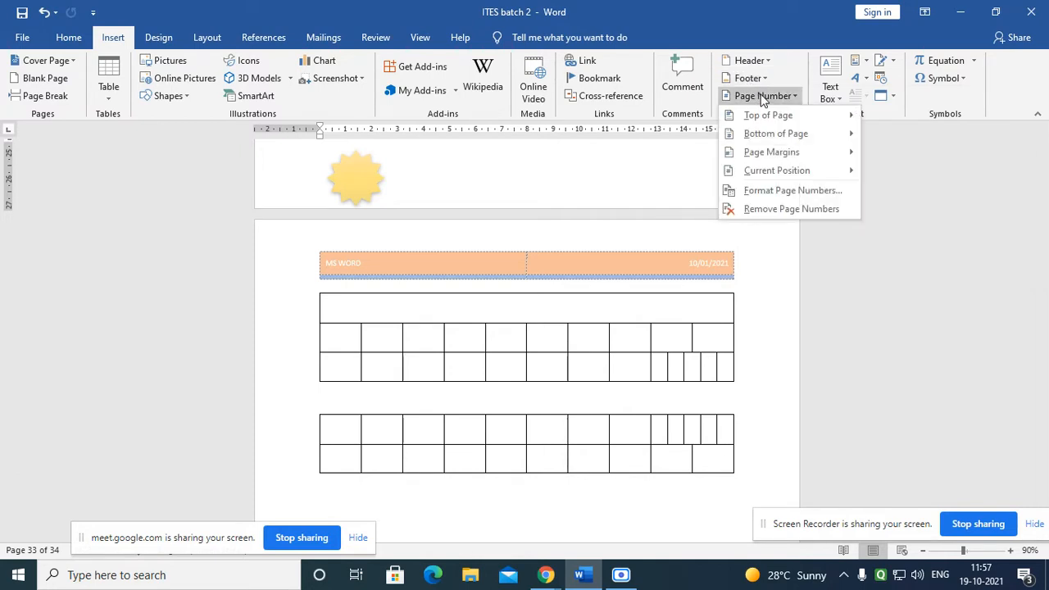
mouse_move(768, 115)
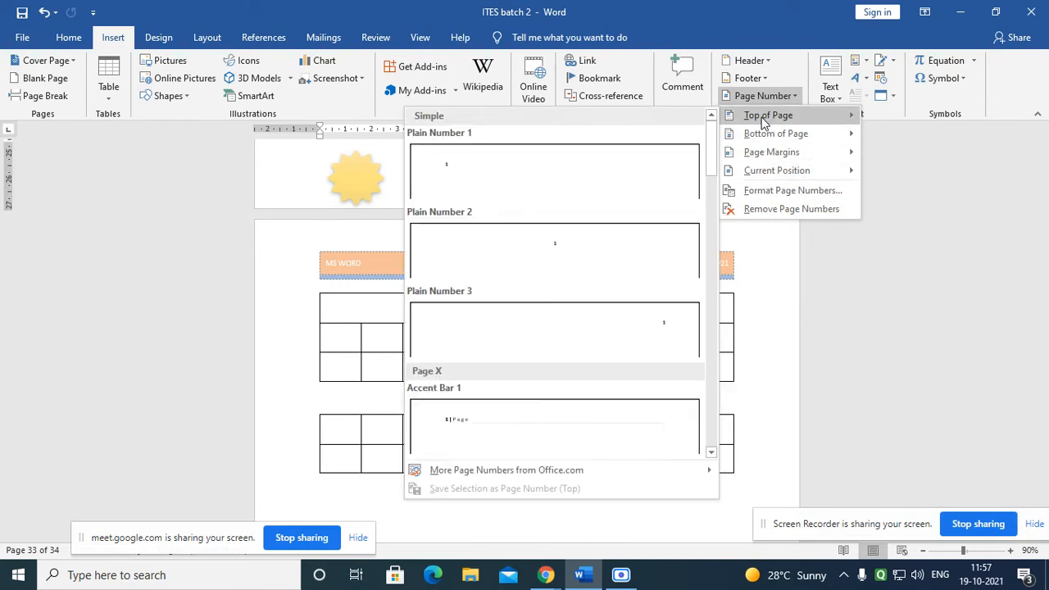
click(898, 399)
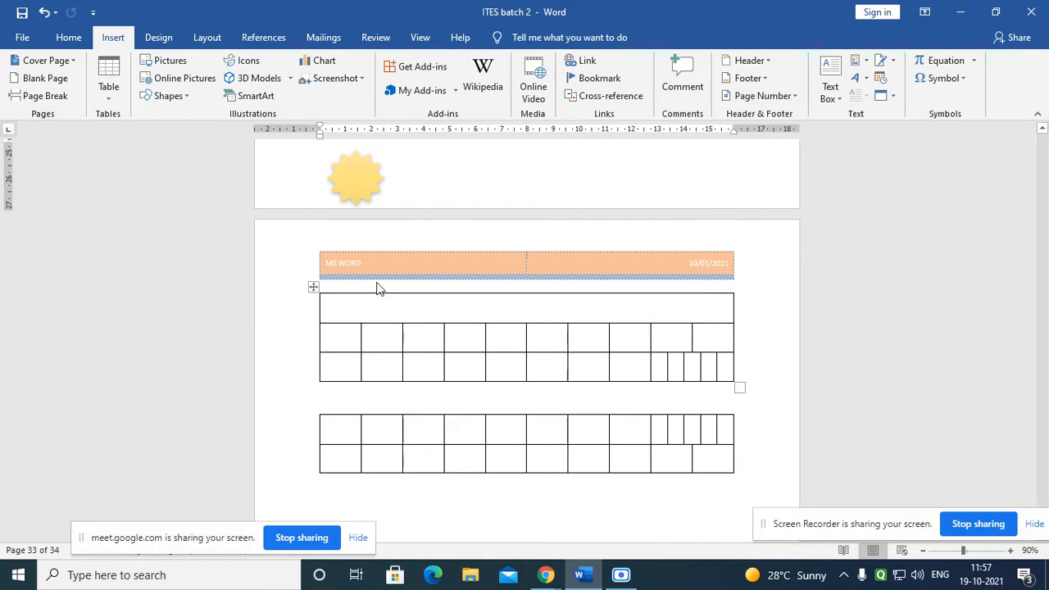
- Open the footer containing the star for editing and look over the bottom-of-page number styles
double_click(363, 189)
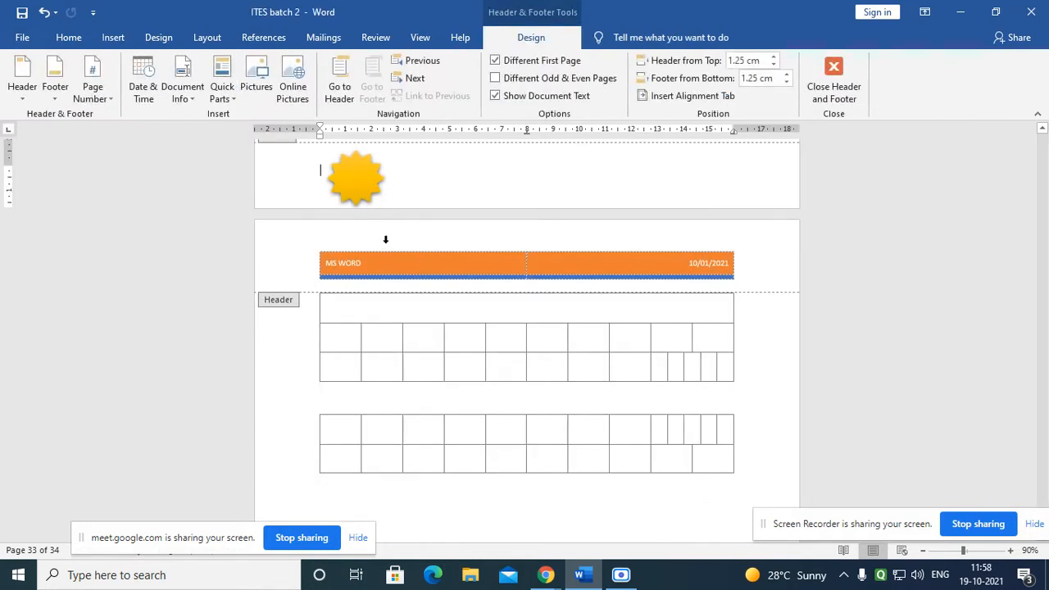
scroll(385, 239, up, 6)
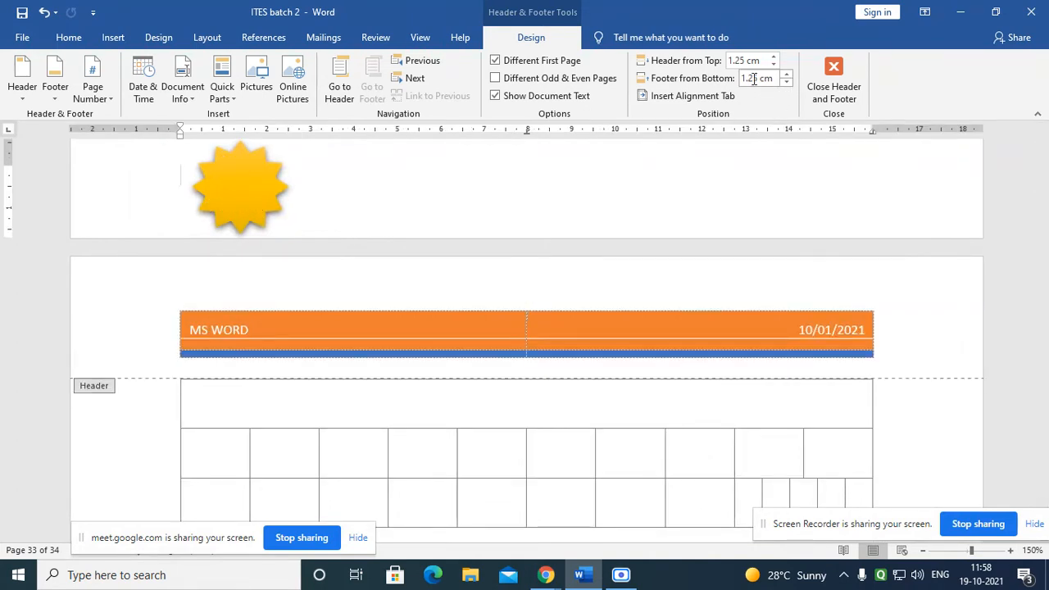
click(92, 88)
mouse_move(160, 139)
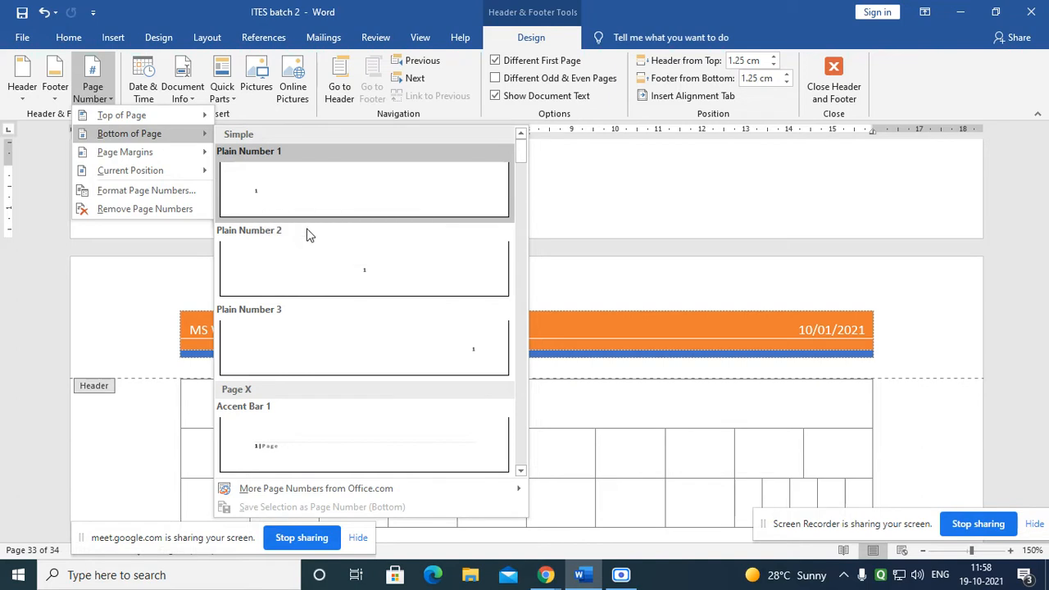
click(418, 341)
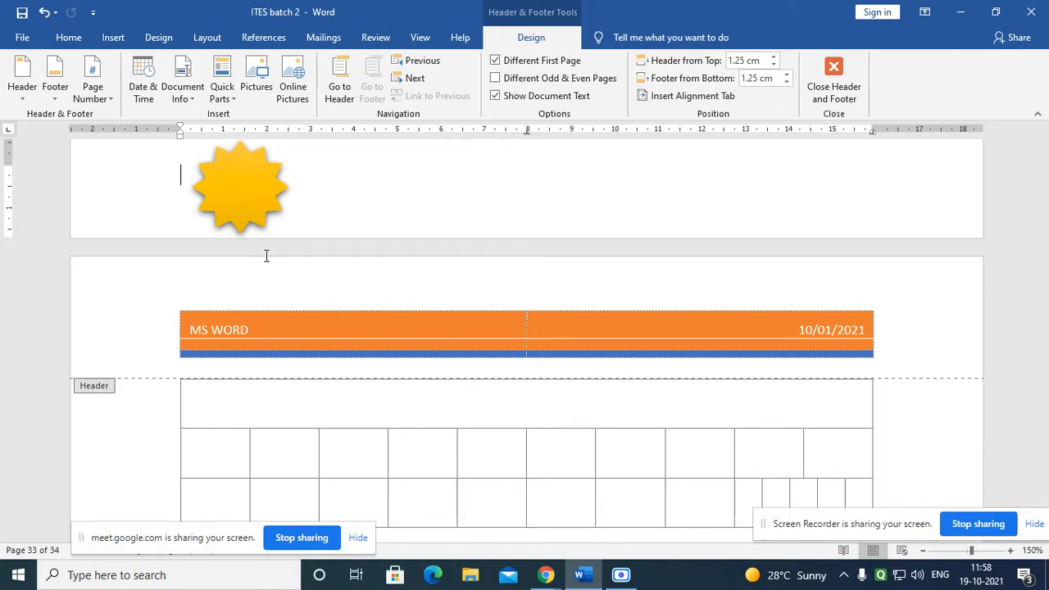
- Draw a text box about 0.78 cm high and 0.86 cm wide in the centre of the footer star, with the text cursor inside it
click(112, 37)
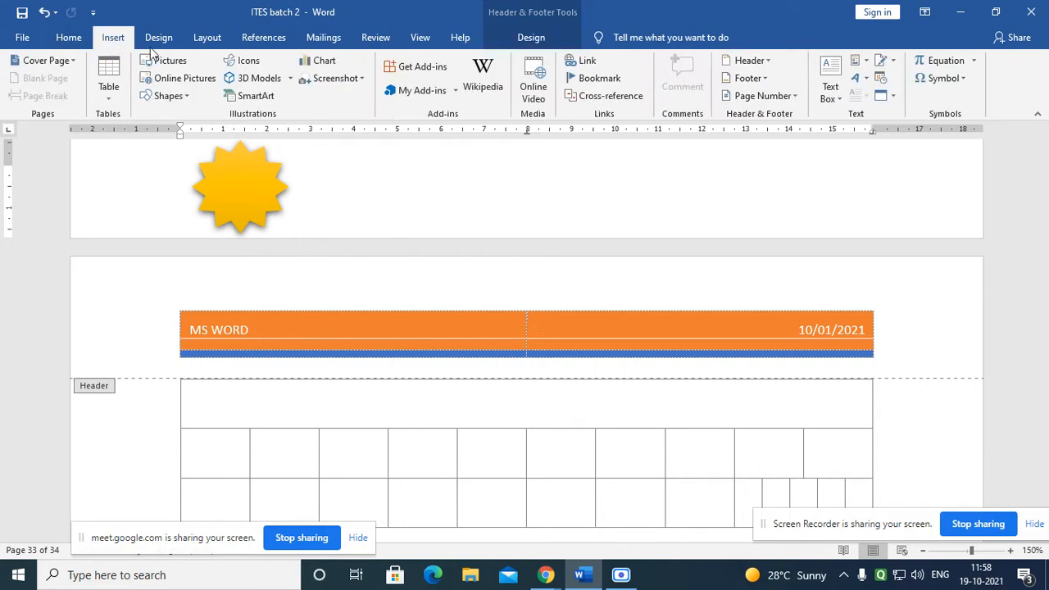
click(829, 87)
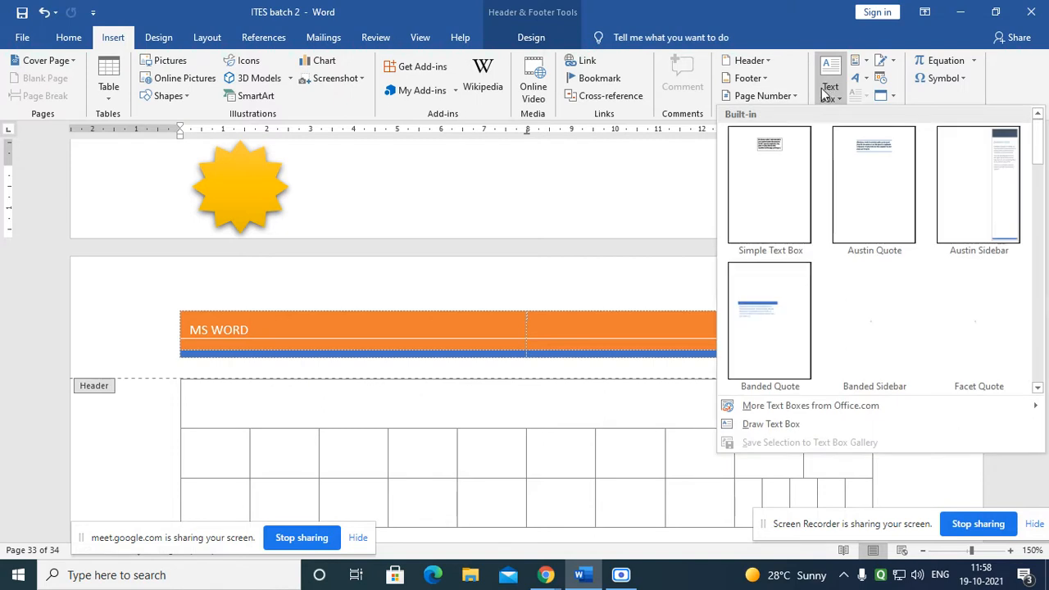
click(778, 426)
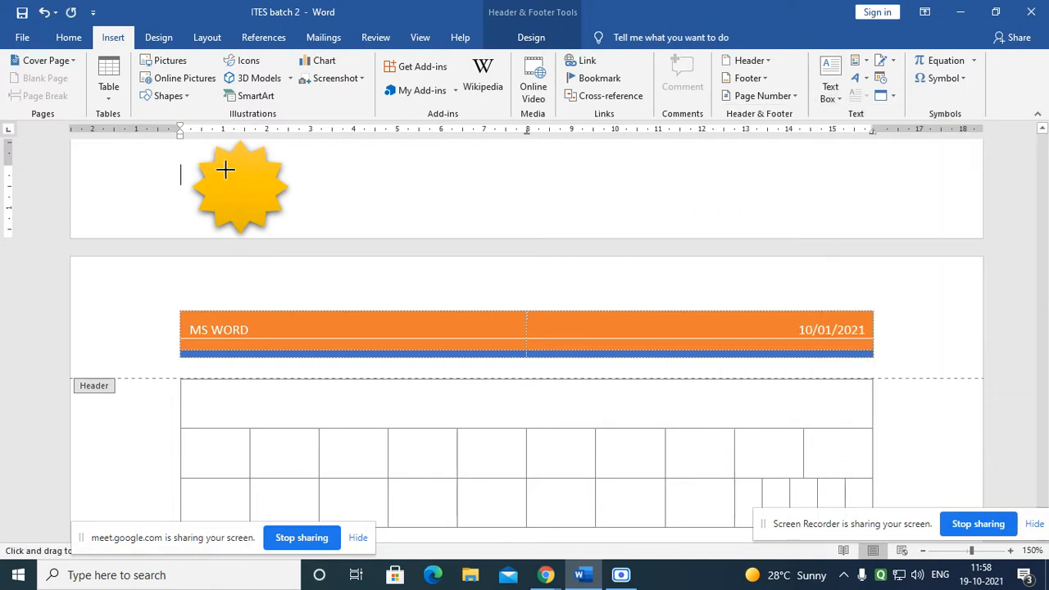
drag(221, 170, 259, 204)
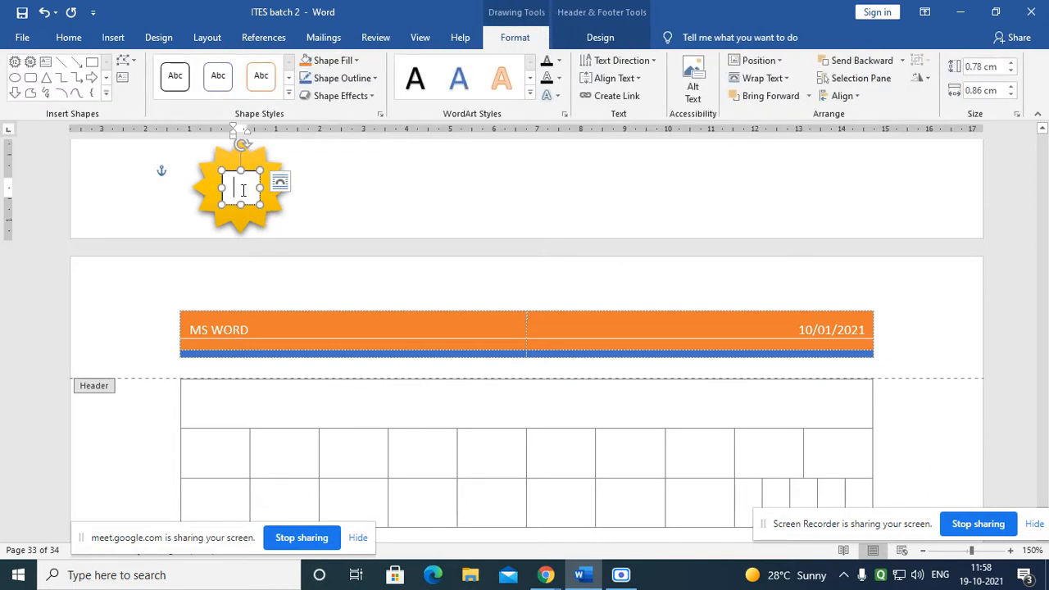
drag(233, 172, 609, 190)
key(ctrl+z)
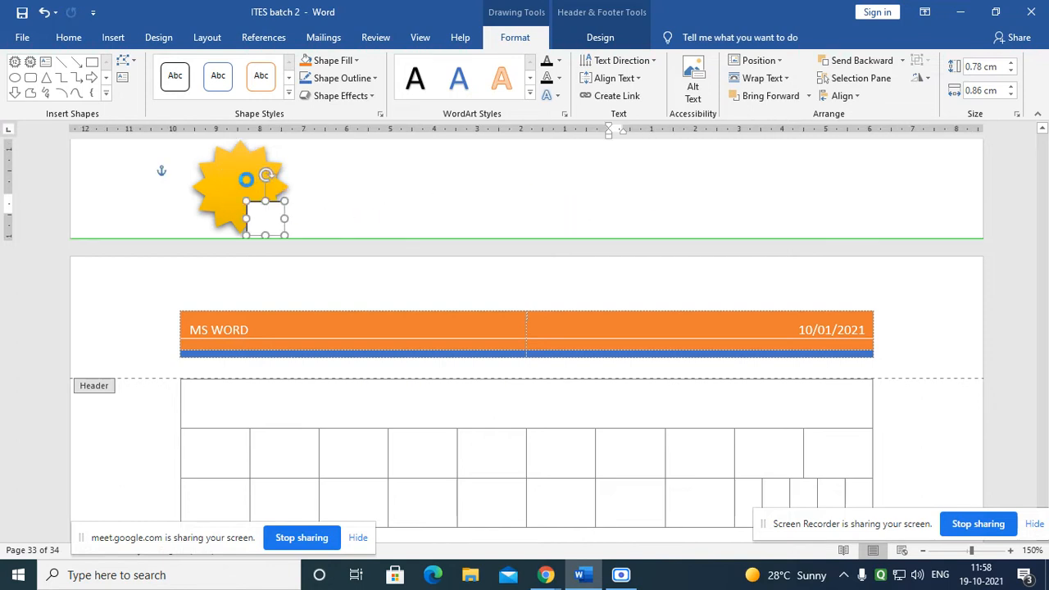
drag(243, 175, 253, 168)
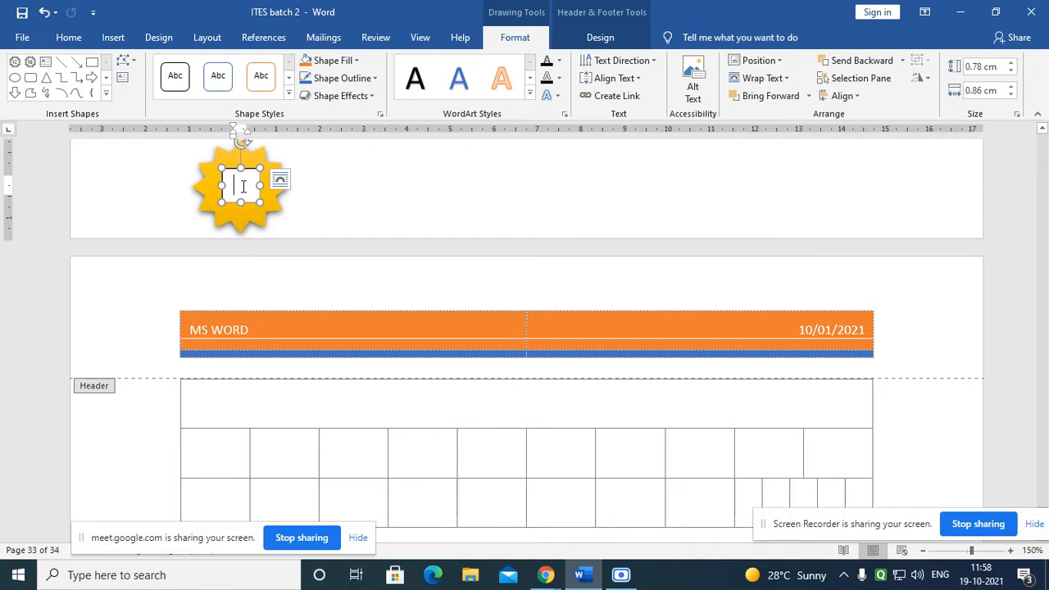
text(1)
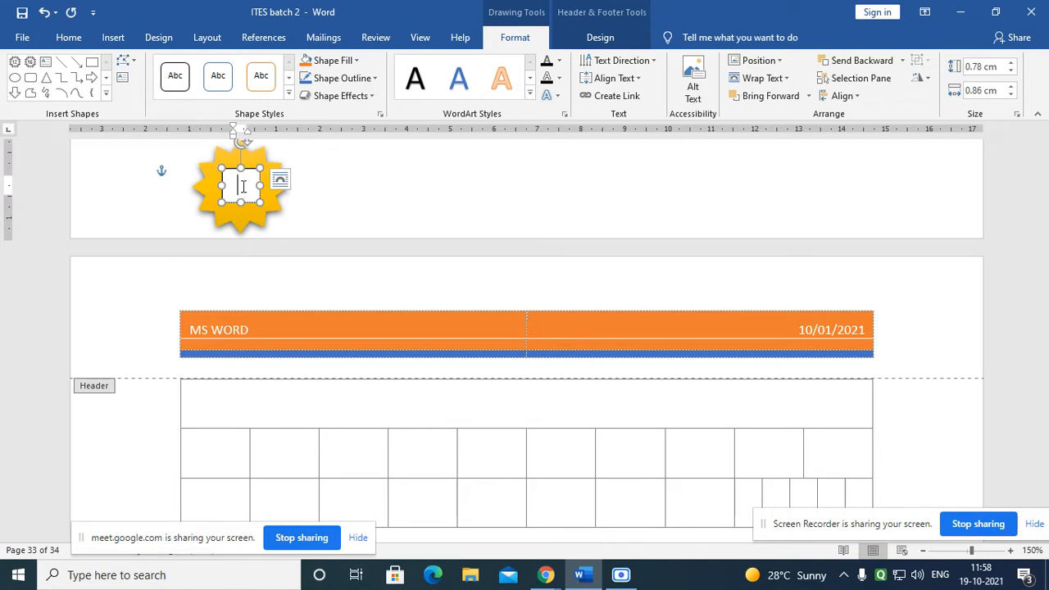
- Insert a page number at the top of the page in the Plain Number 1 style
click(115, 39)
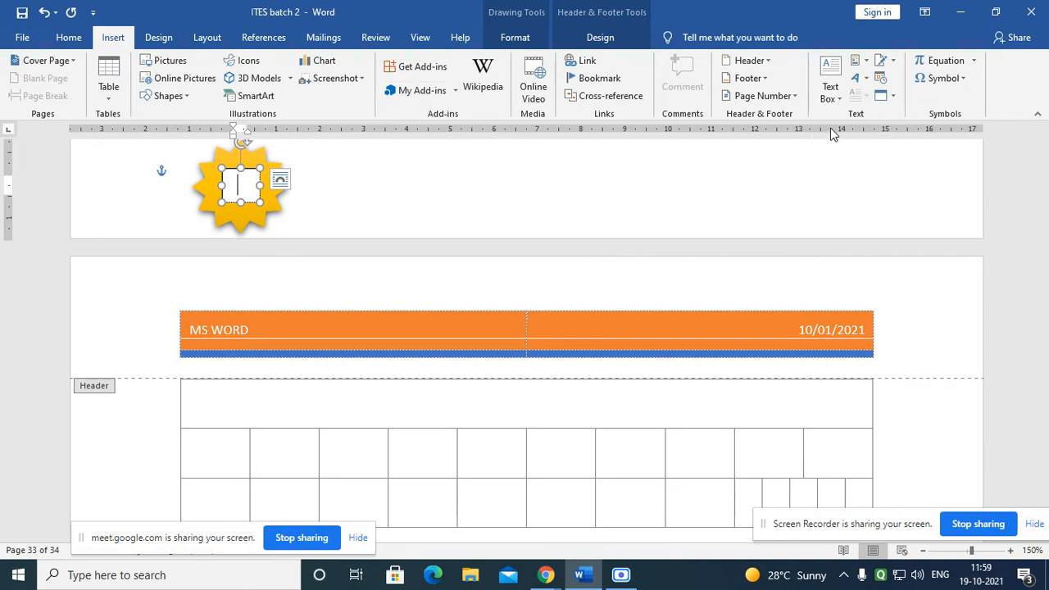
click(794, 98)
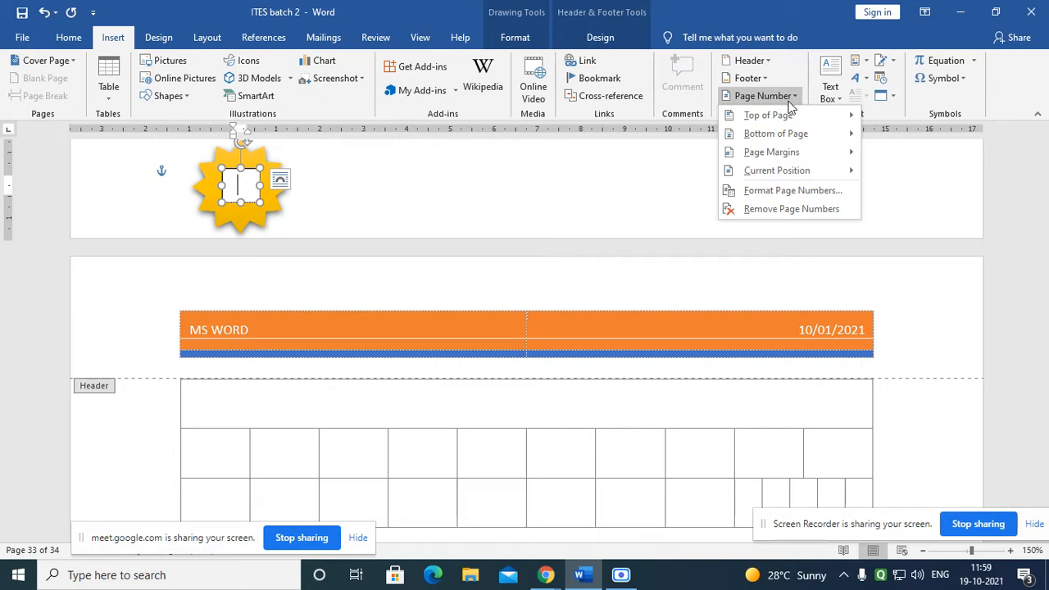
mouse_move(791, 119)
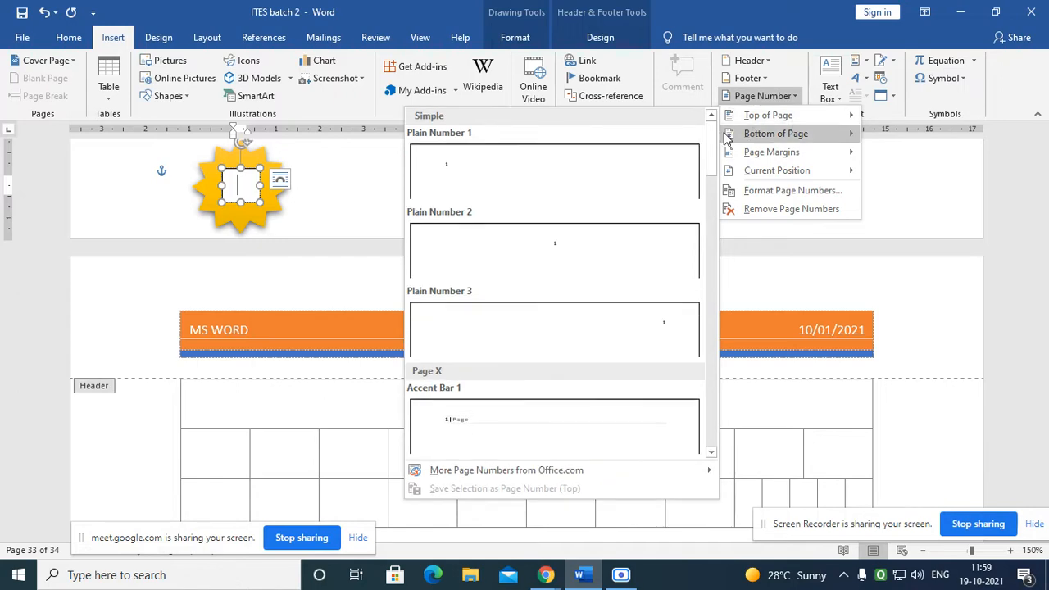
click(474, 161)
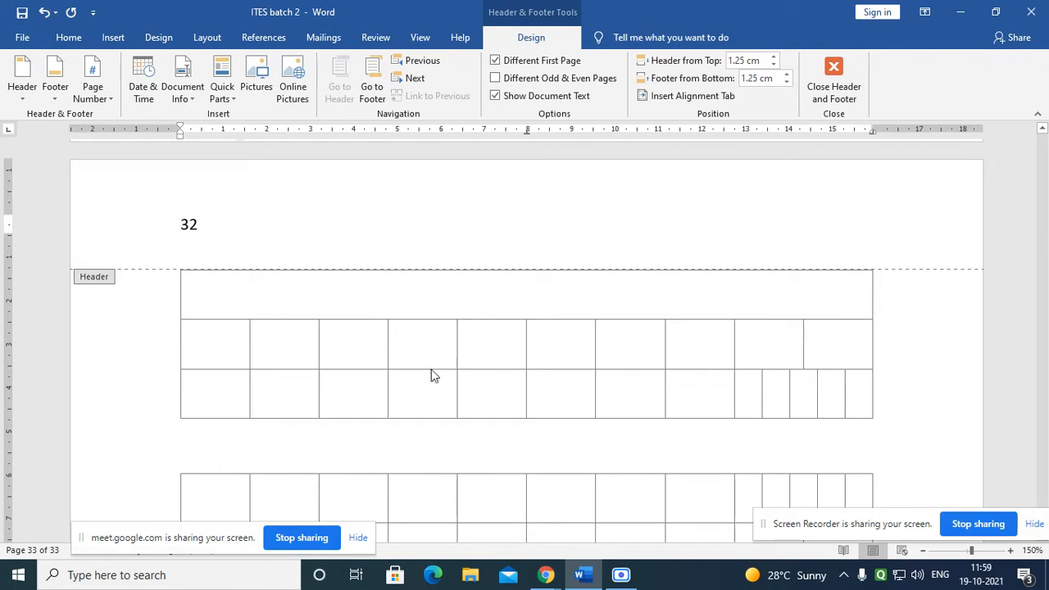
scroll(381, 332, up, 6)
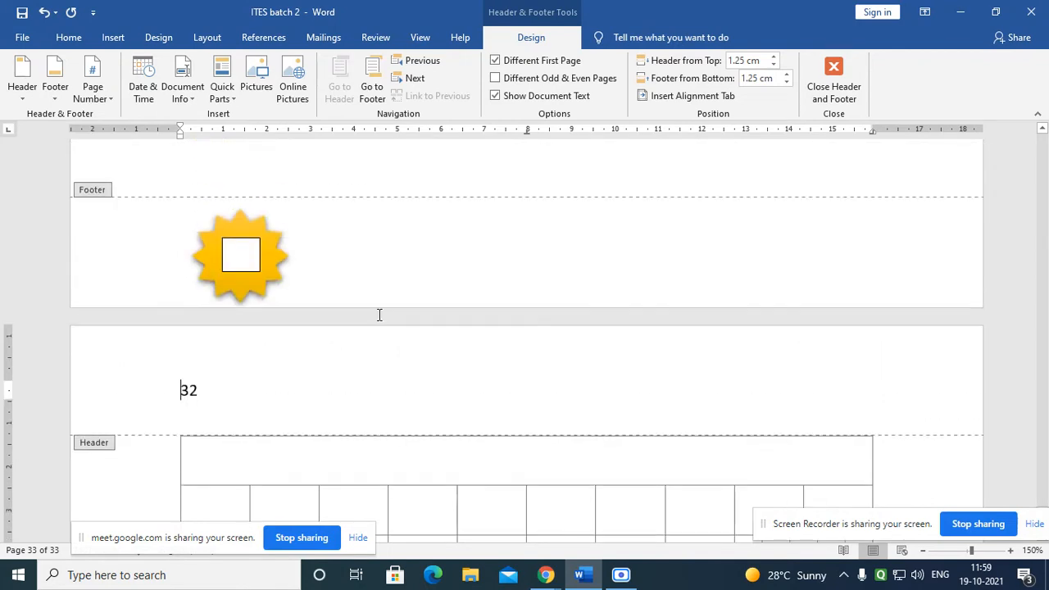
- Insert a page number at the current position in the Plain Number style inside the footer star's text box
scroll(389, 317, up, 5)
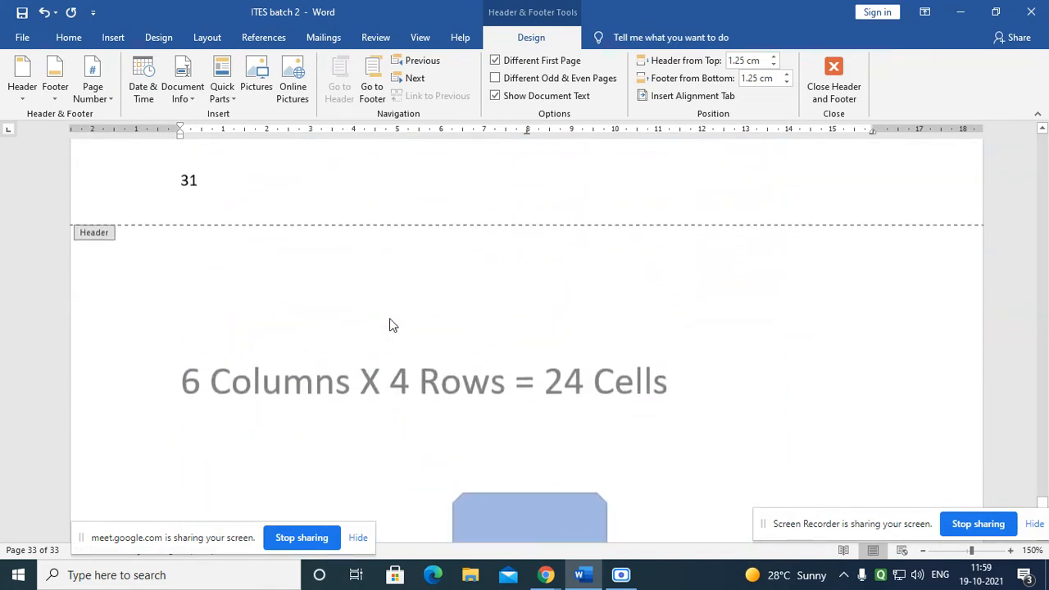
scroll(392, 308, down, 10)
scroll(344, 282, down, 3)
scroll(265, 278, up, 3)
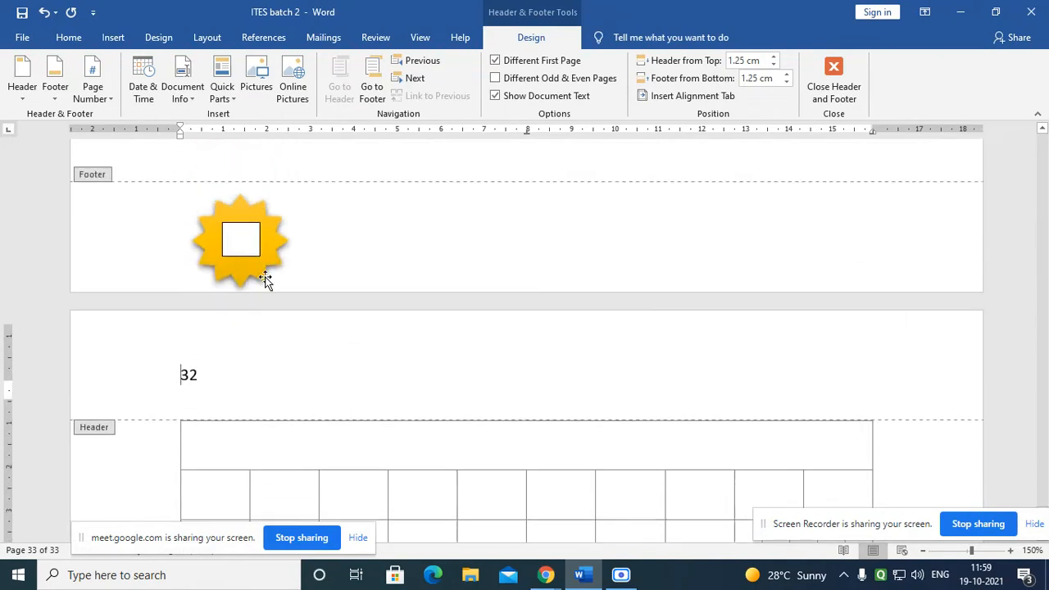
click(247, 258)
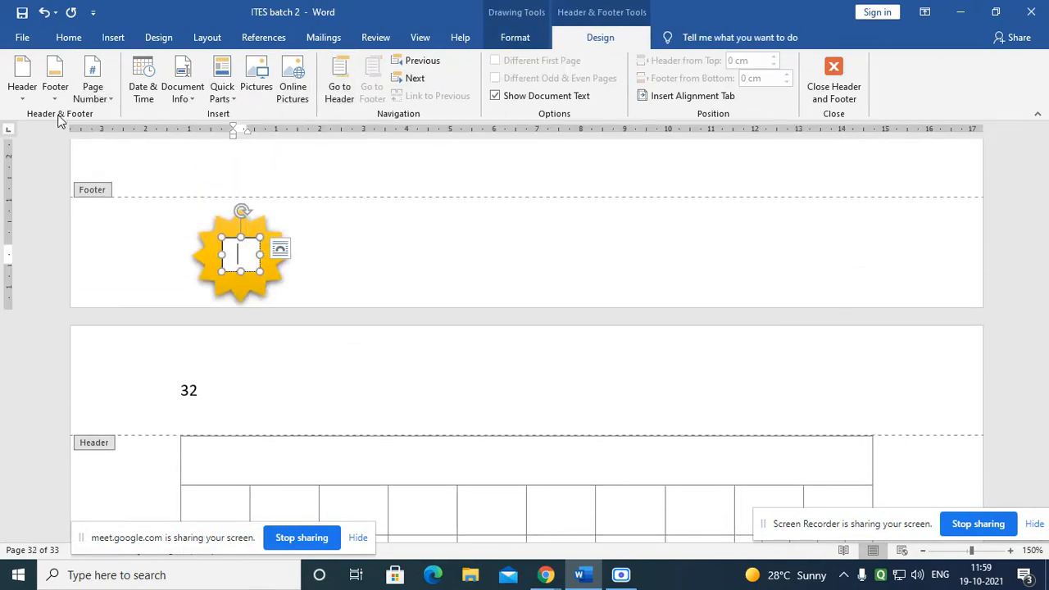
click(105, 104)
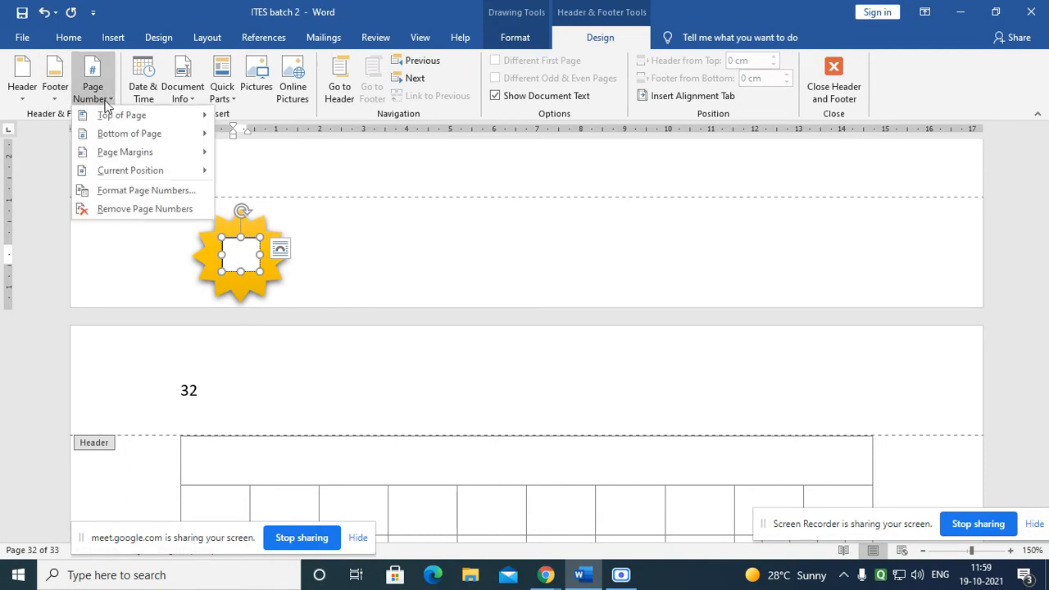
mouse_move(136, 170)
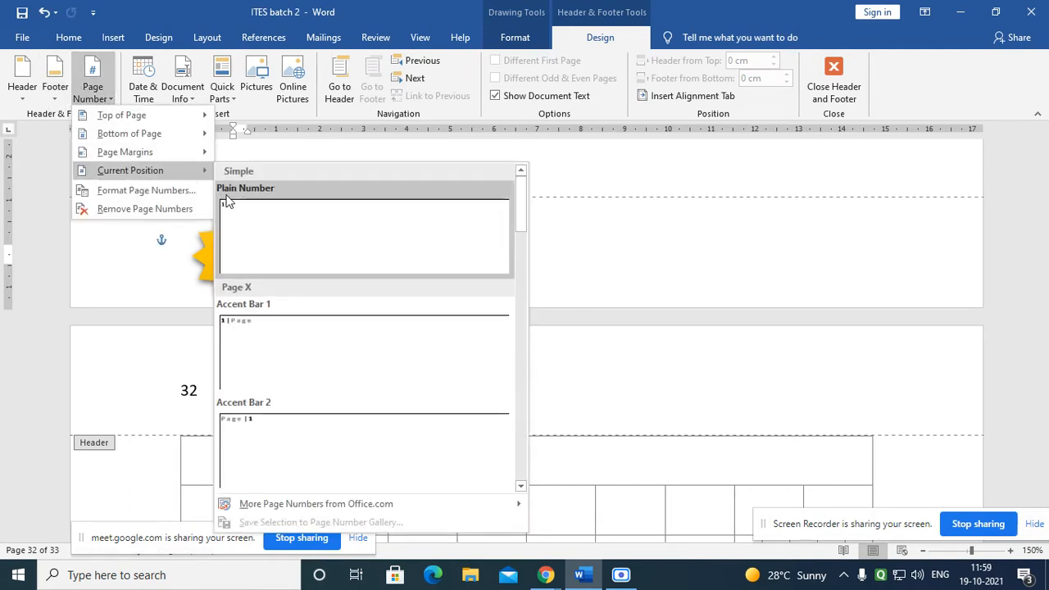
click(302, 226)
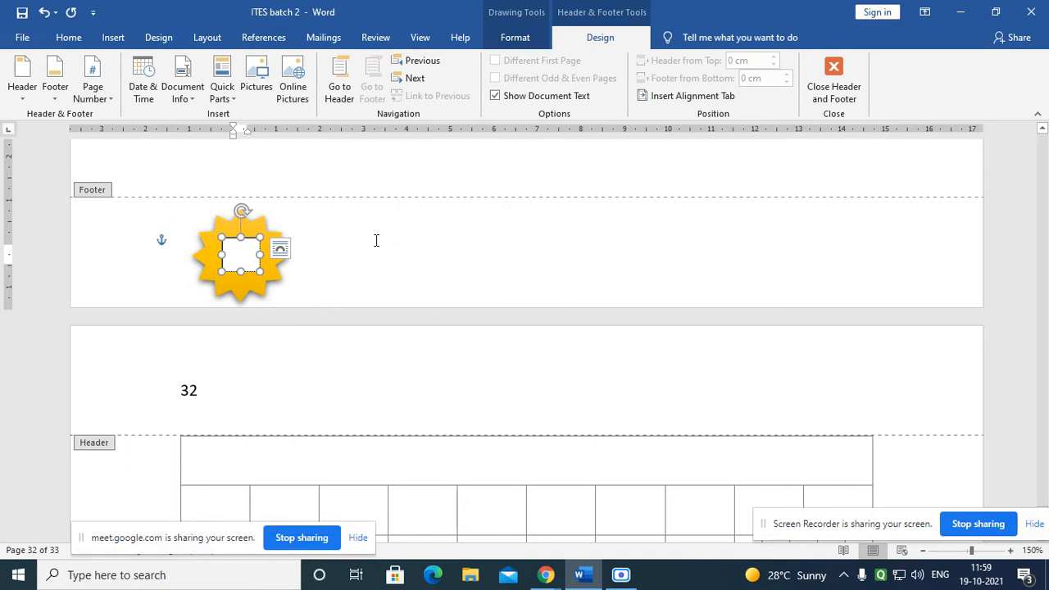
- Look over the bottom-of-page number styles and examine the star's text box in the footers of the last pages
click(99, 99)
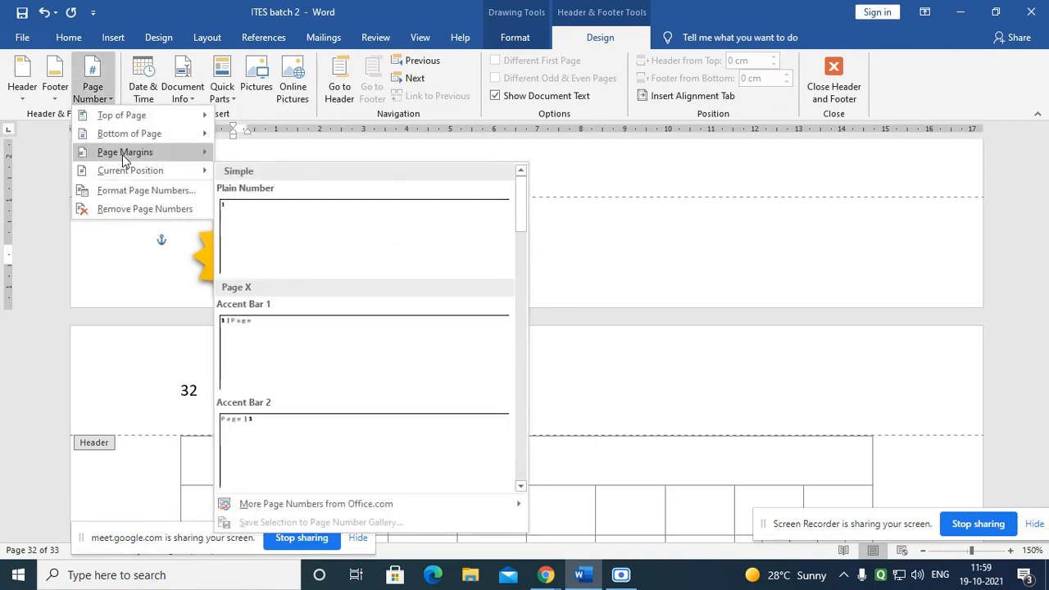
mouse_move(128, 137)
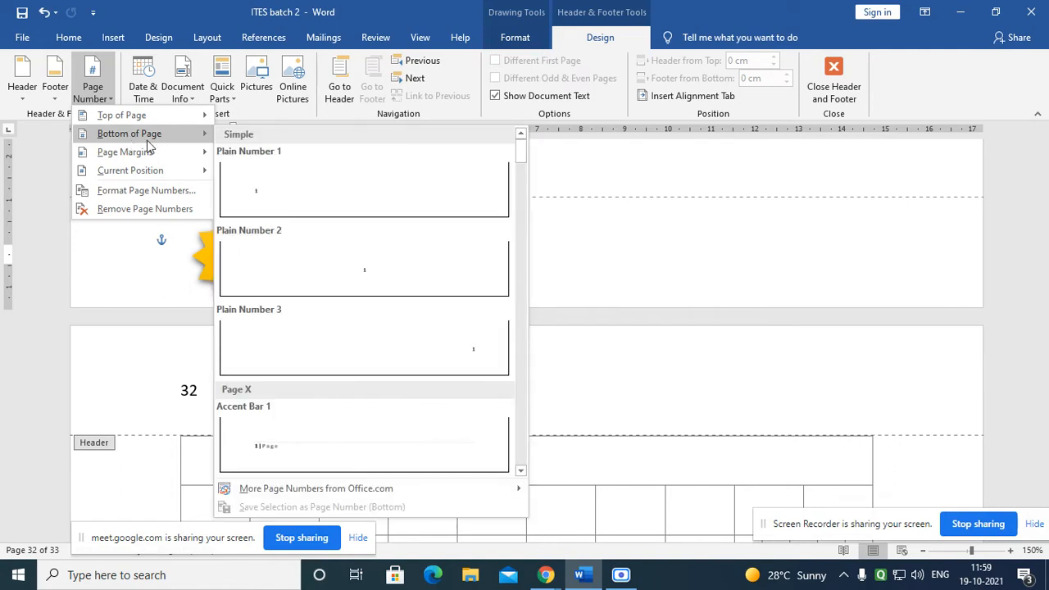
scroll(318, 356, down, 6)
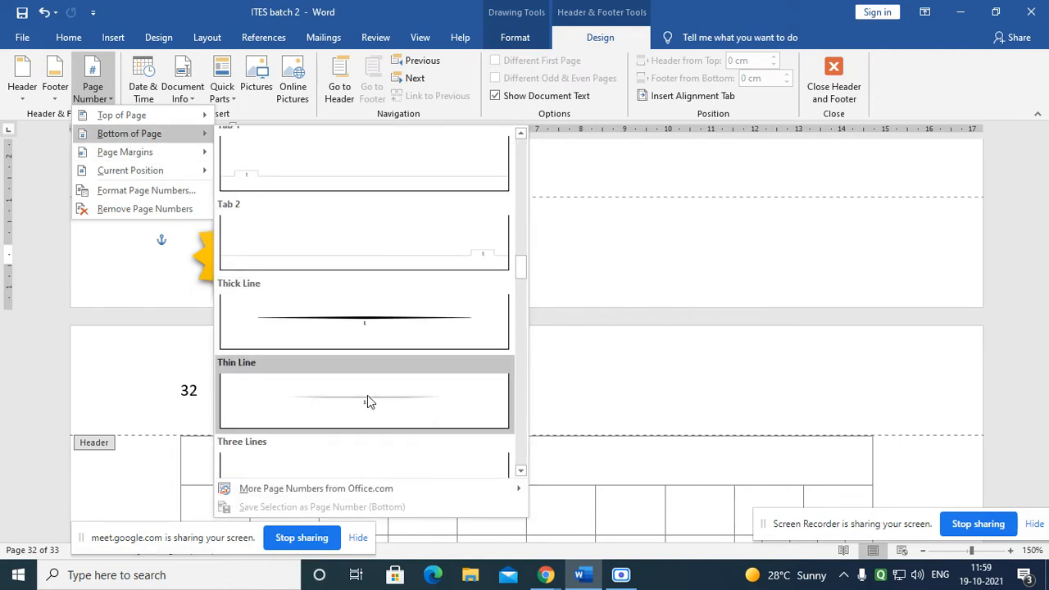
click(180, 275)
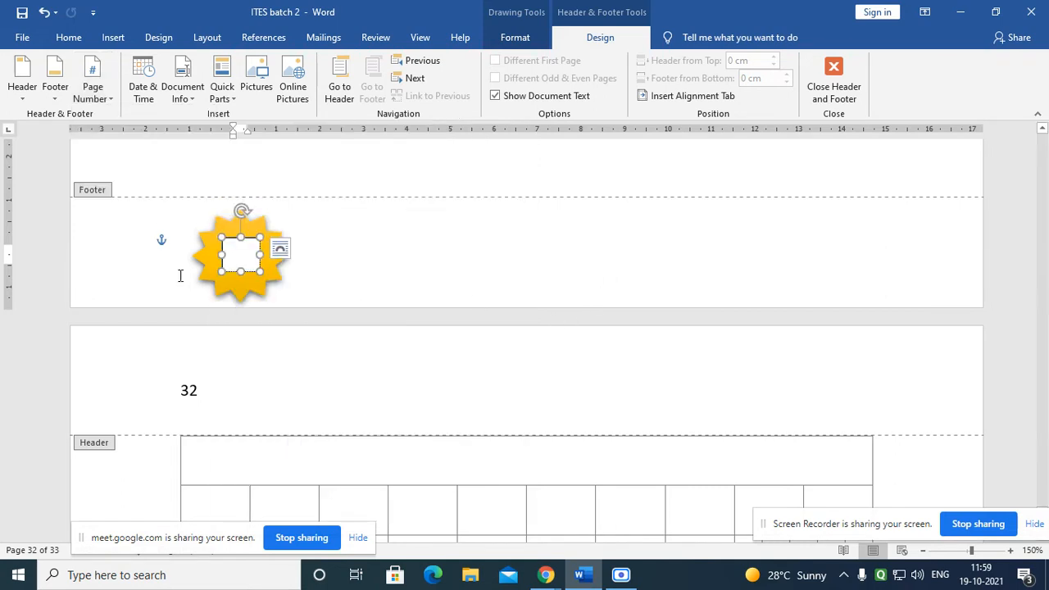
click(248, 242)
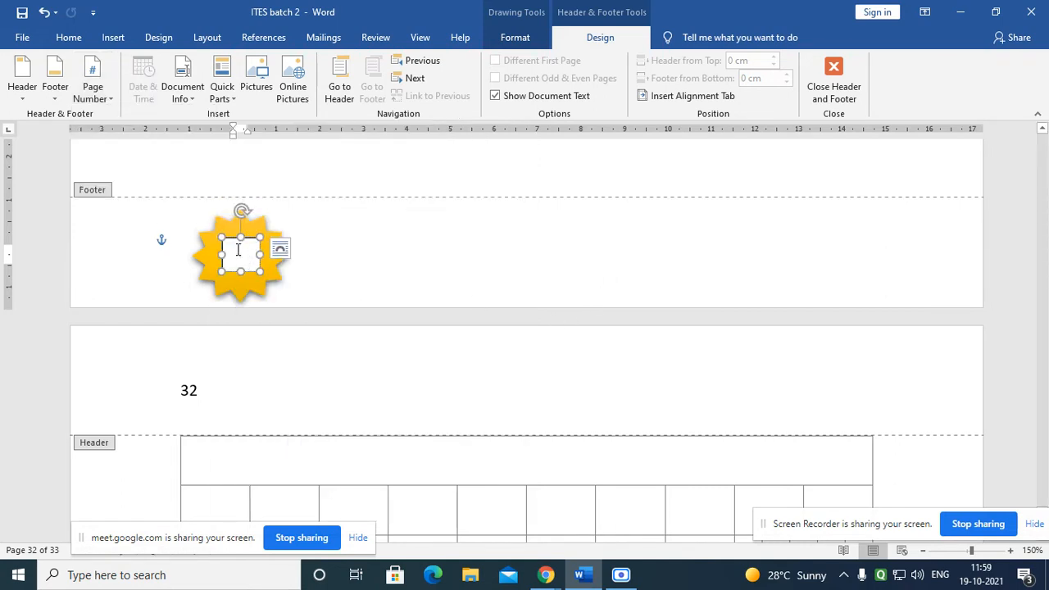
scroll(253, 298, down, 15)
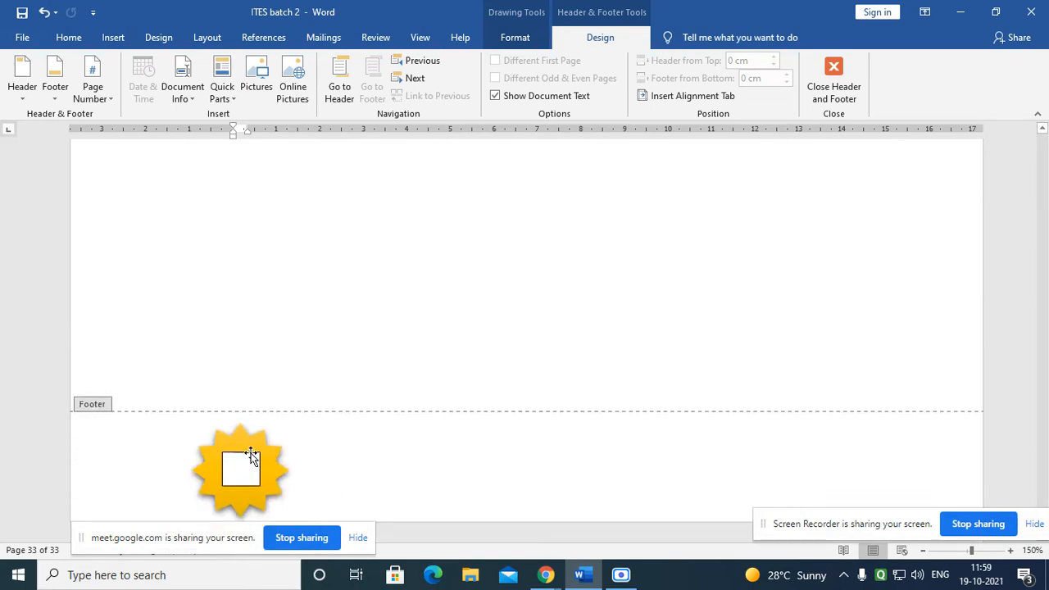
scroll(229, 360, up, 15)
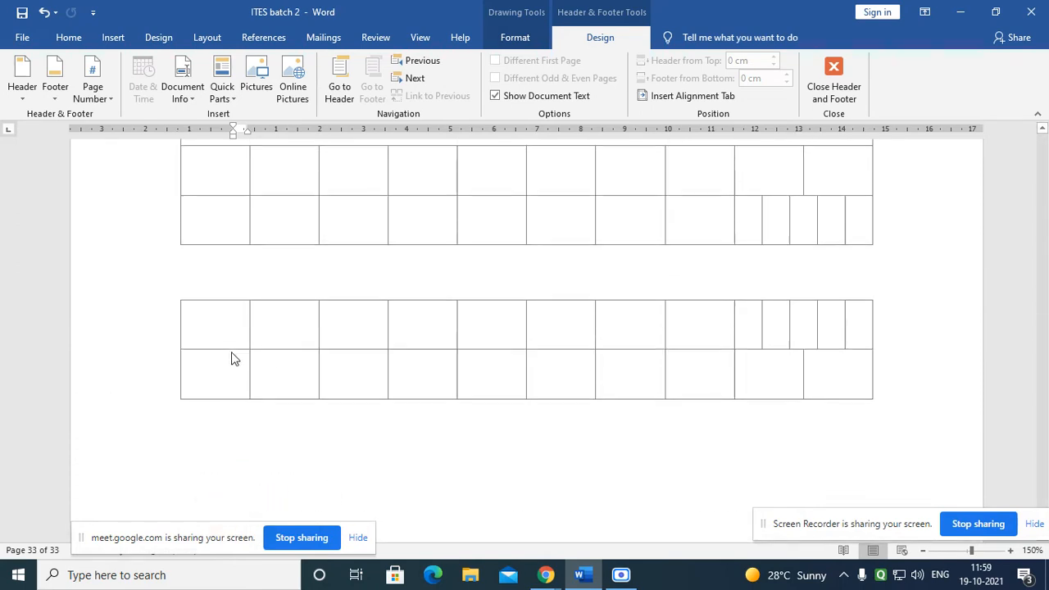
scroll(231, 358, up, 4)
- Insert a page number at the bottom of the page in the Accent Bar 1 style and return to the document body
click(306, 311)
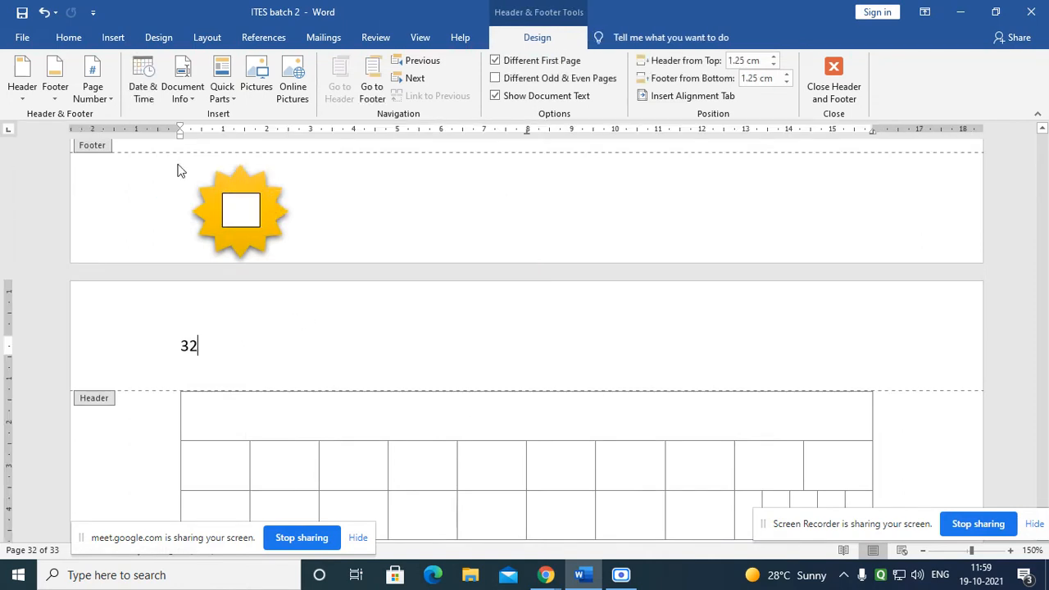
click(113, 41)
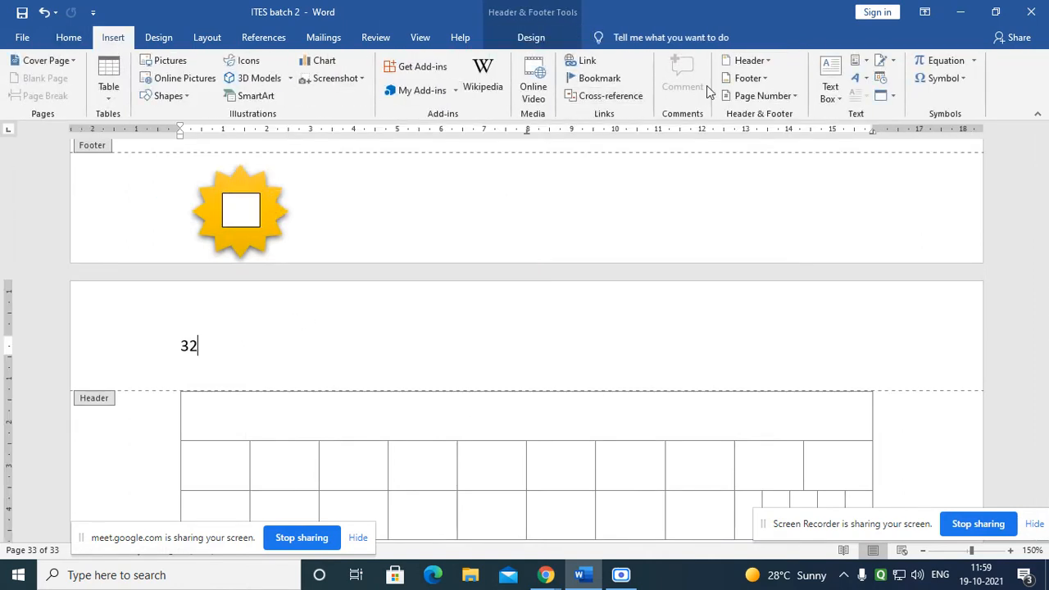
click(748, 78)
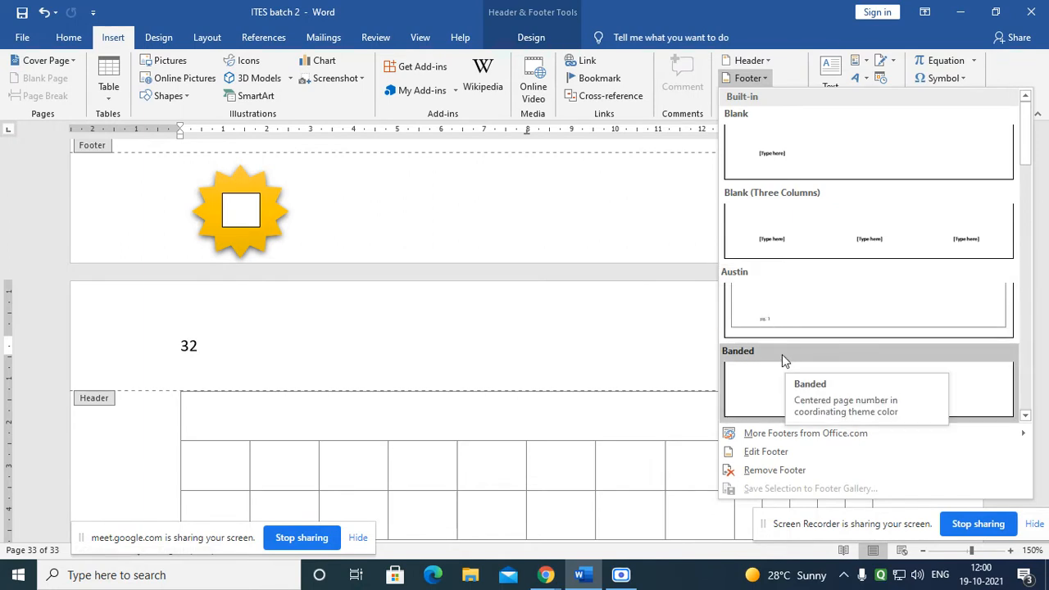
click(762, 77)
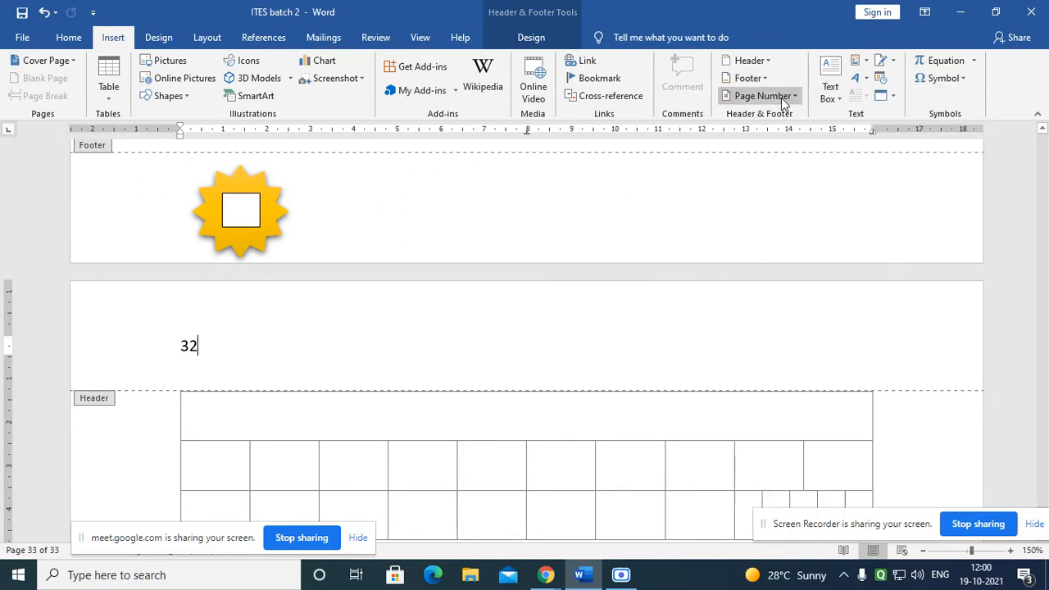
click(787, 98)
mouse_move(784, 134)
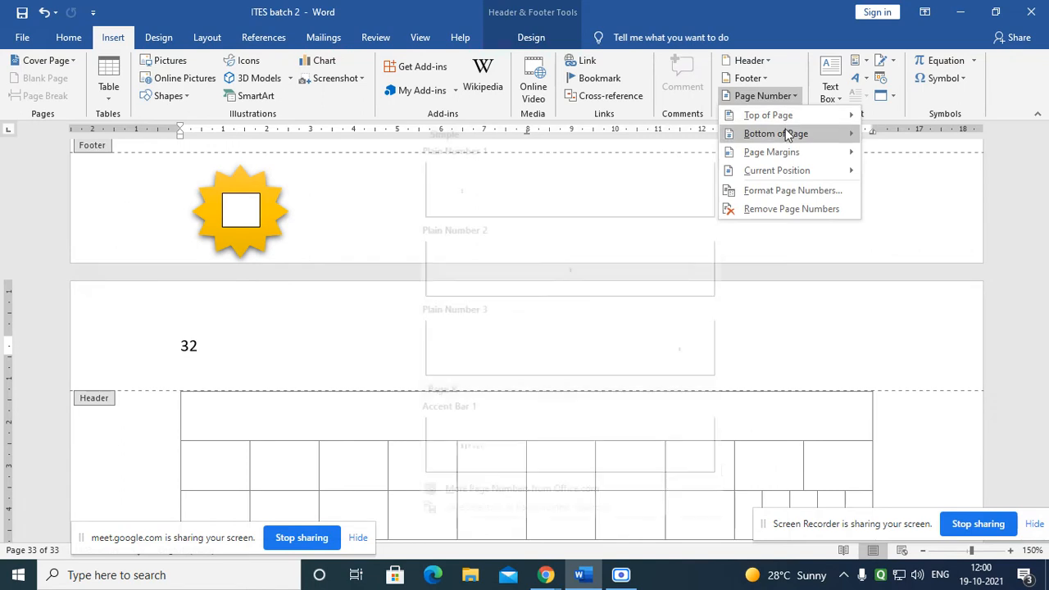
click(529, 447)
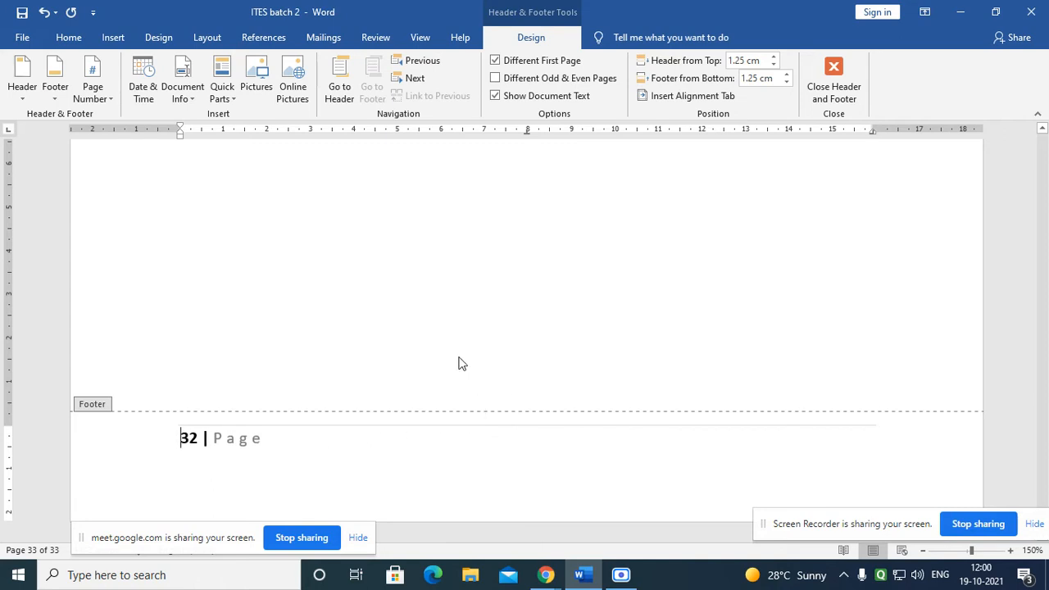
double_click(446, 295)
- Review the page numbers on the last pages and add the line "Header and footer" below the last table, followed by a new paragraph
scroll(448, 292, up, 5)
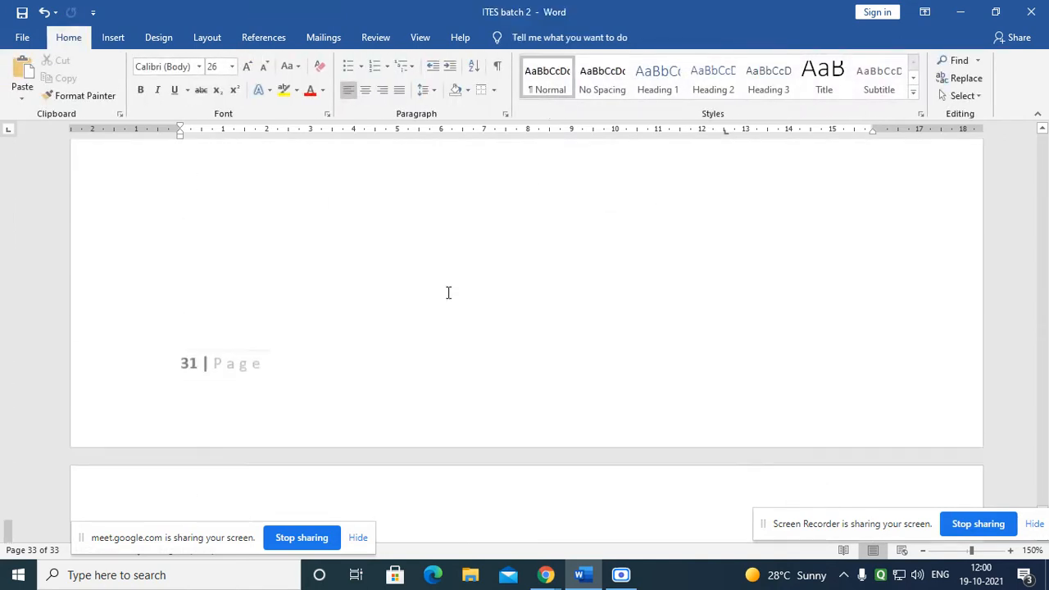
ctrl+scroll(448, 293, down, 6)
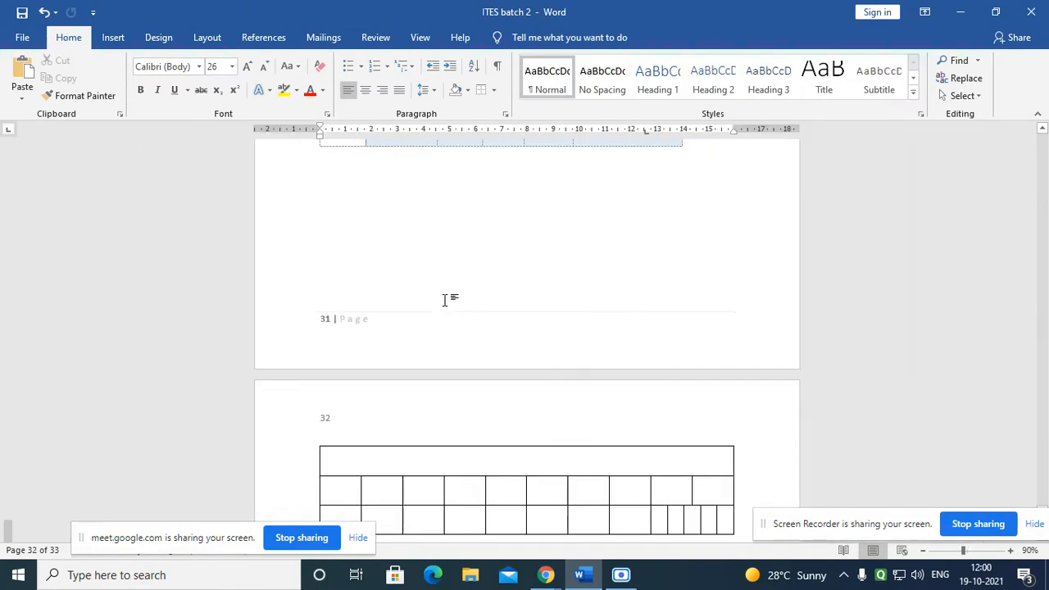
scroll(444, 300, down, 4)
scroll(410, 293, down, 8)
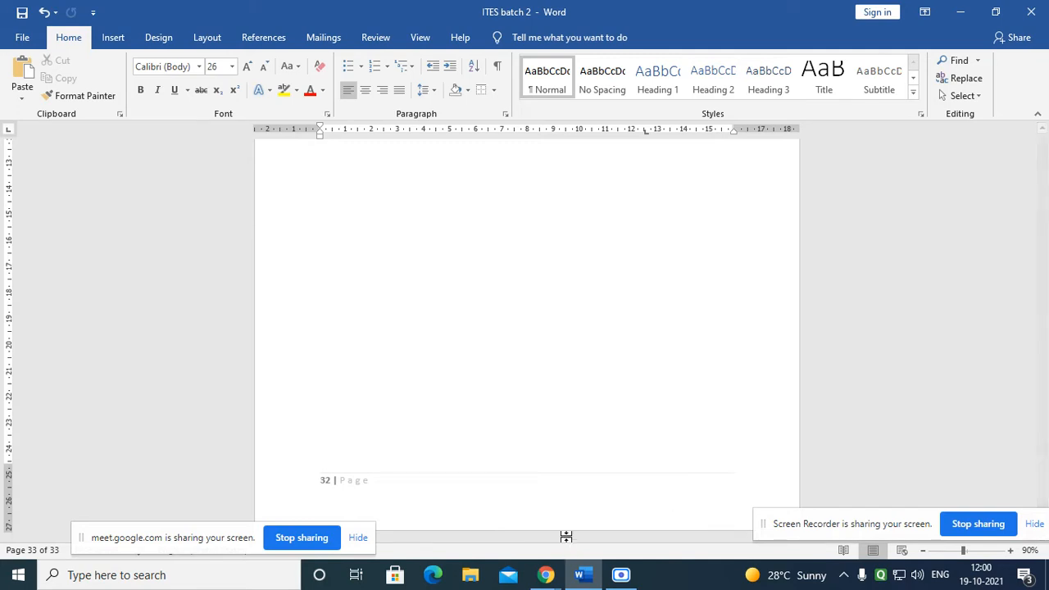
ctrl+scroll(345, 383, up, 2)
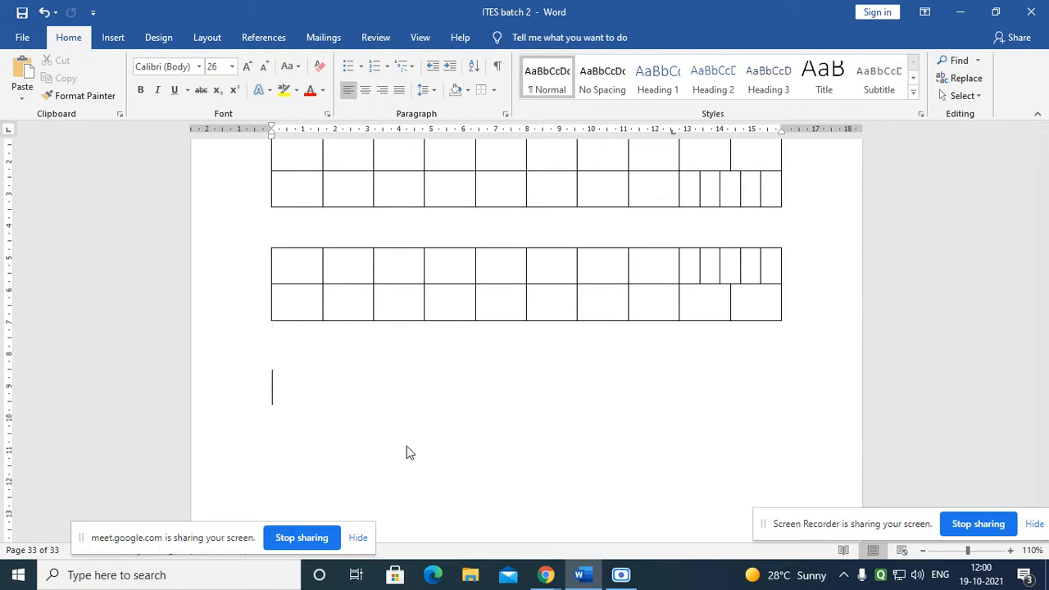
text(Header )
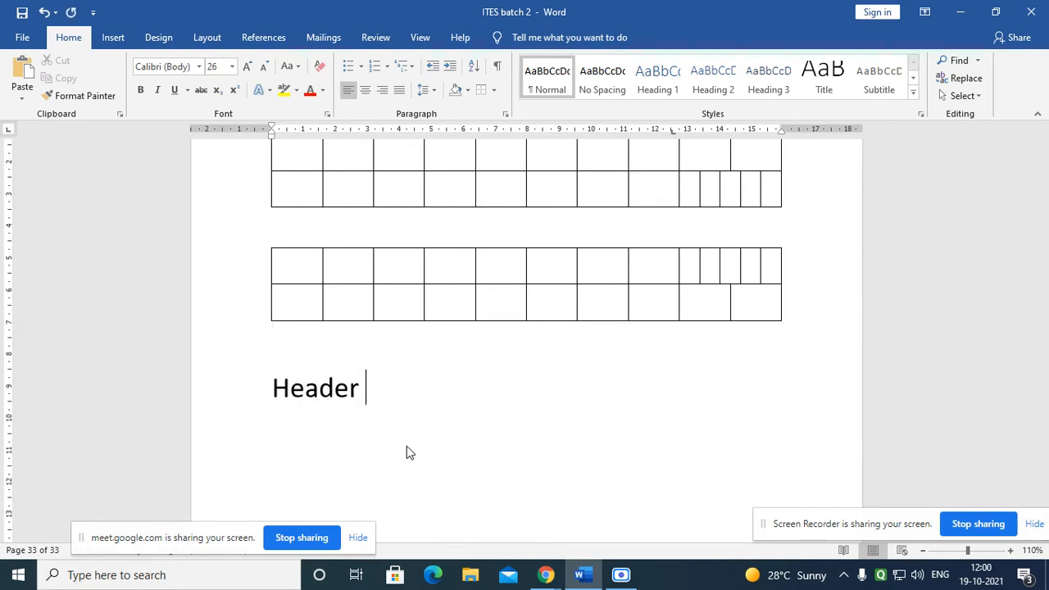
text(and footer)
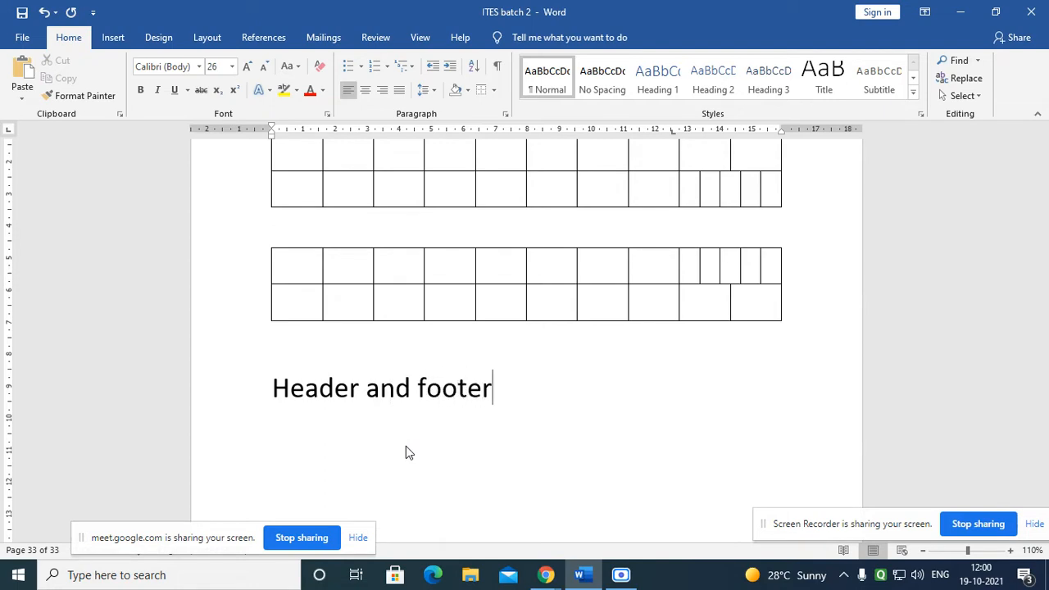
key(Return)
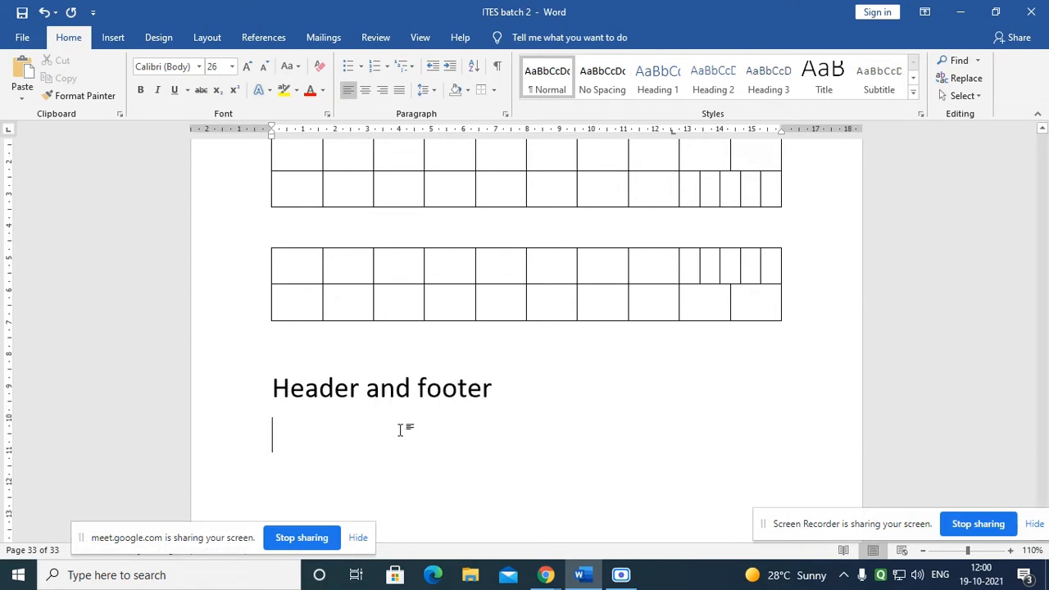
- Open the page border settings for the document
scroll(400, 430, down, 1)
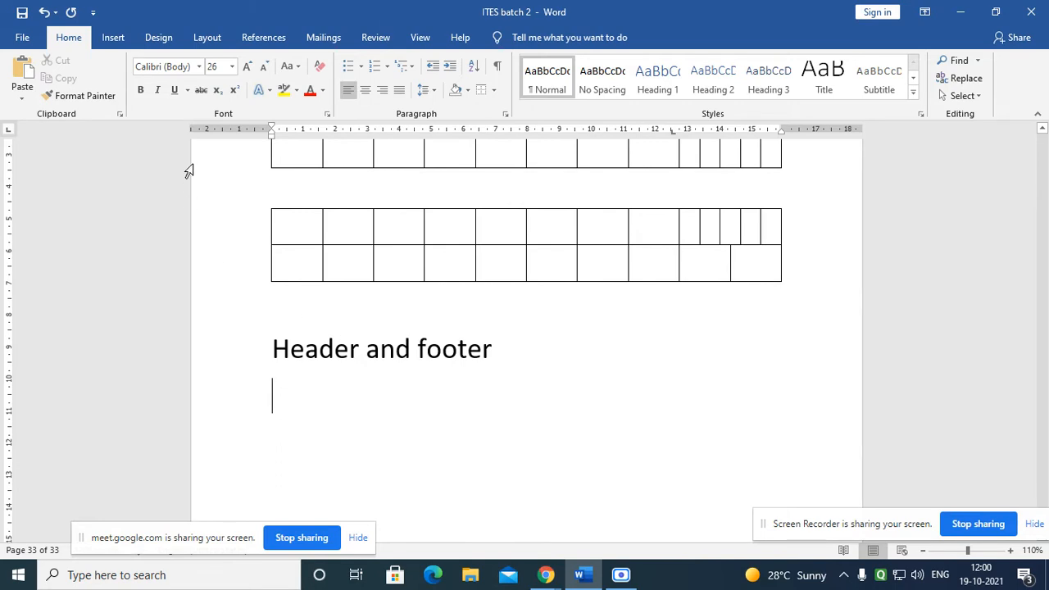
scroll(360, 281, up, 6)
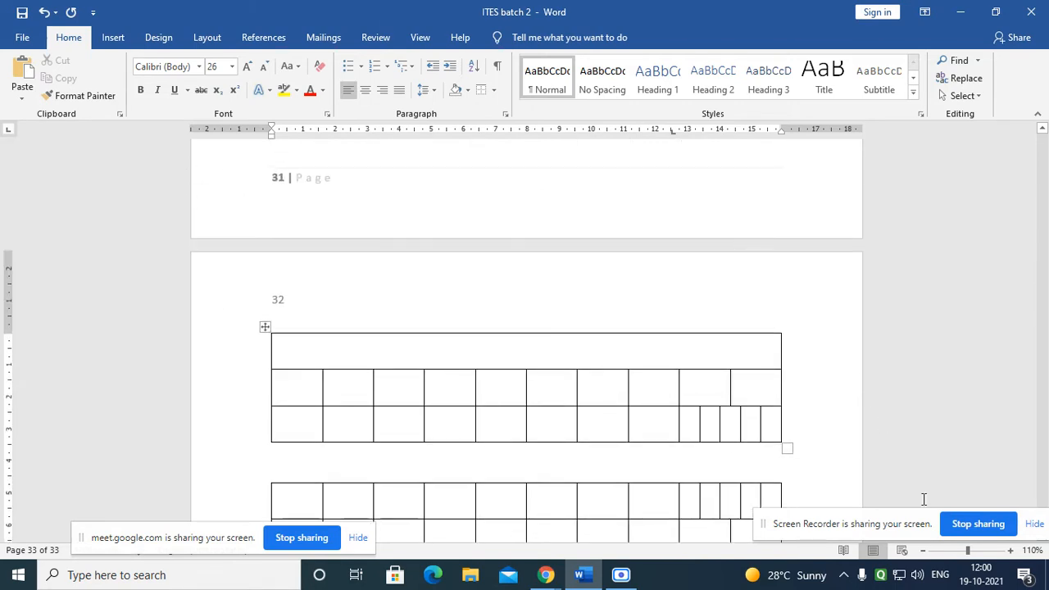
scroll(356, 322, down, 3)
scroll(356, 322, down, 1)
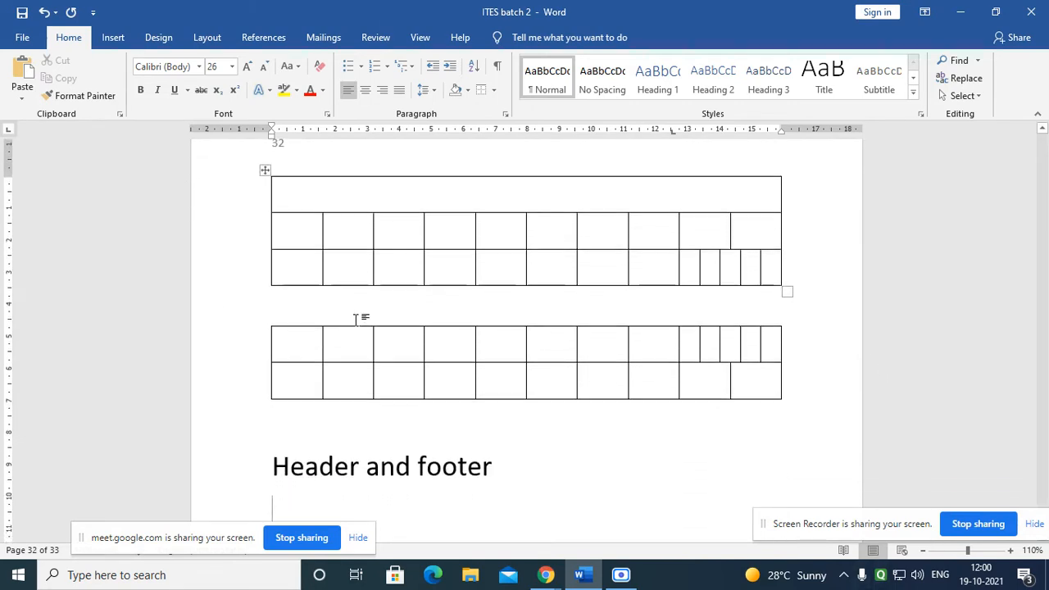
click(158, 43)
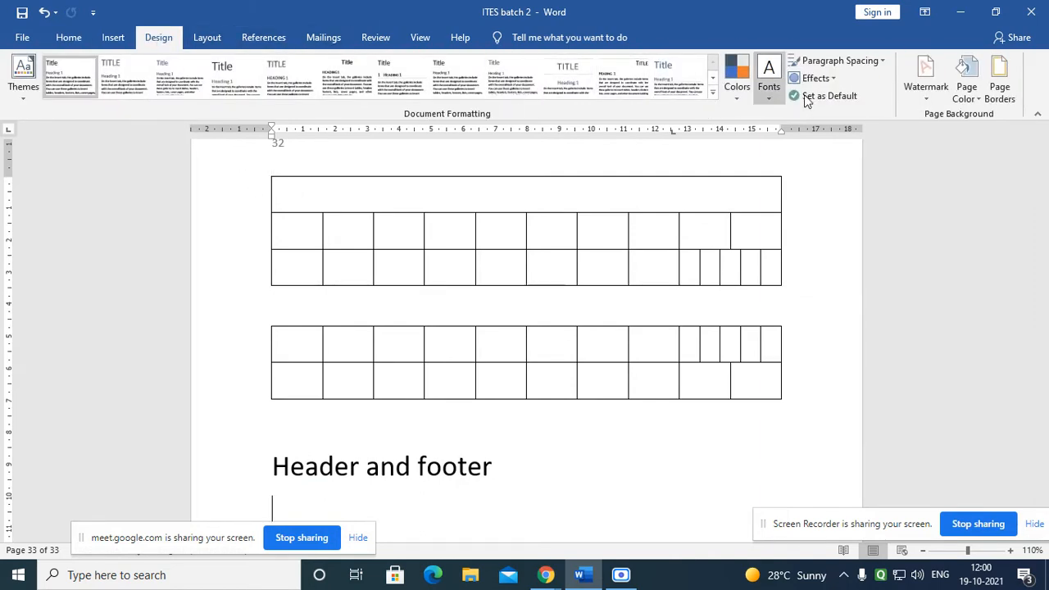
click(998, 87)
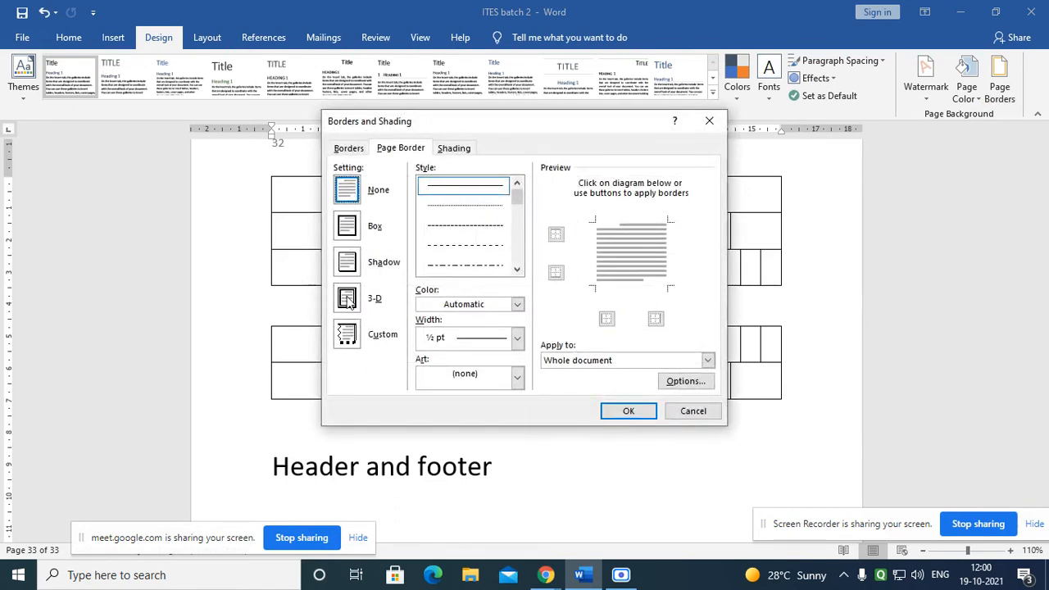
- Try the Box, Shadow, 3-D and Custom settings for the page border in turn
click(347, 227)
click(346, 263)
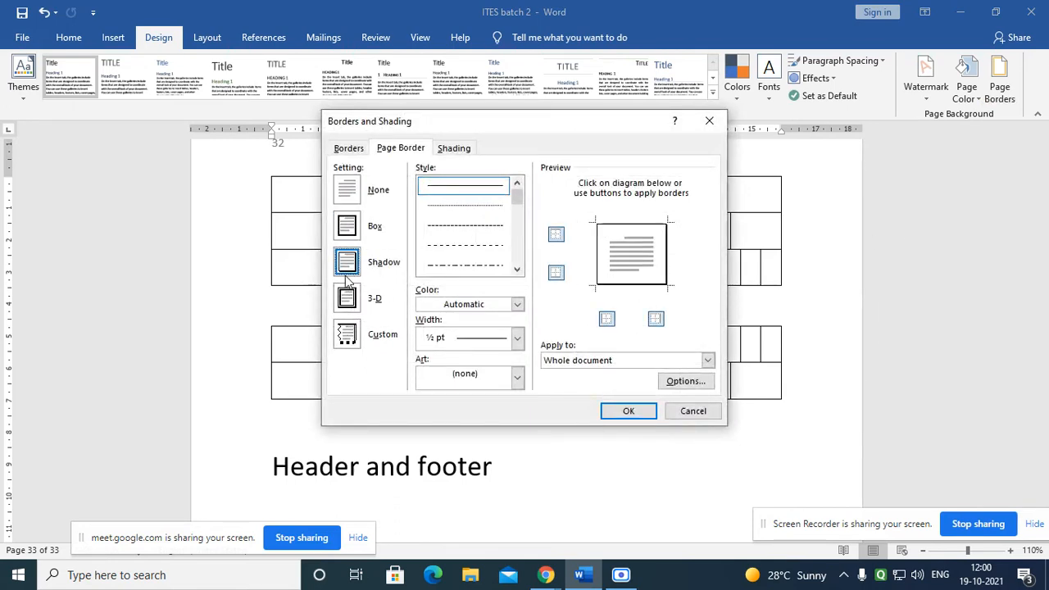
click(347, 299)
click(346, 335)
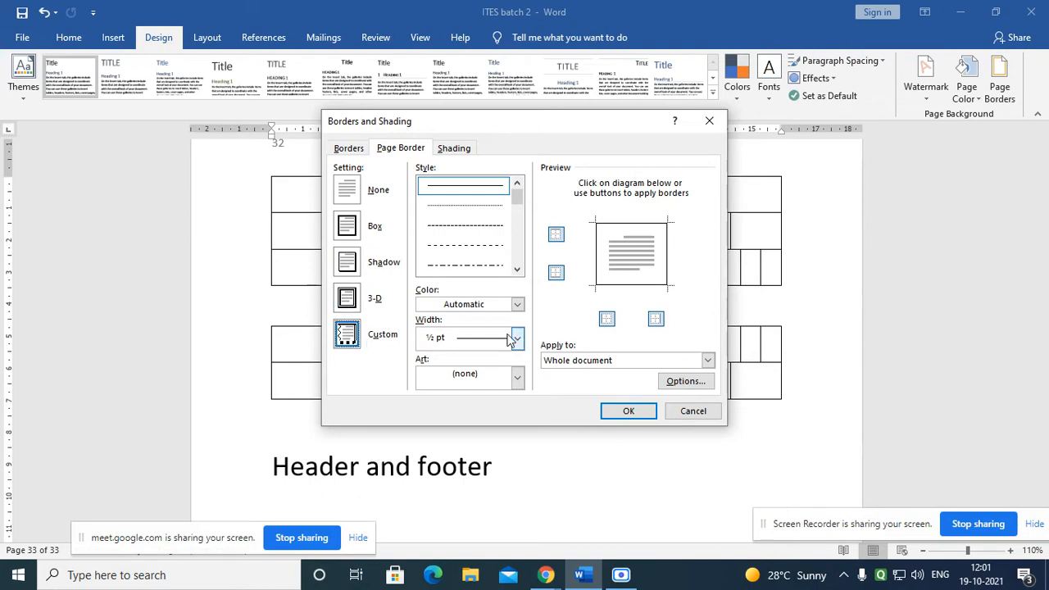
- Apply a purple Box page border to the whole document with the triple-line style and a width of 2 ¼ pt
click(347, 230)
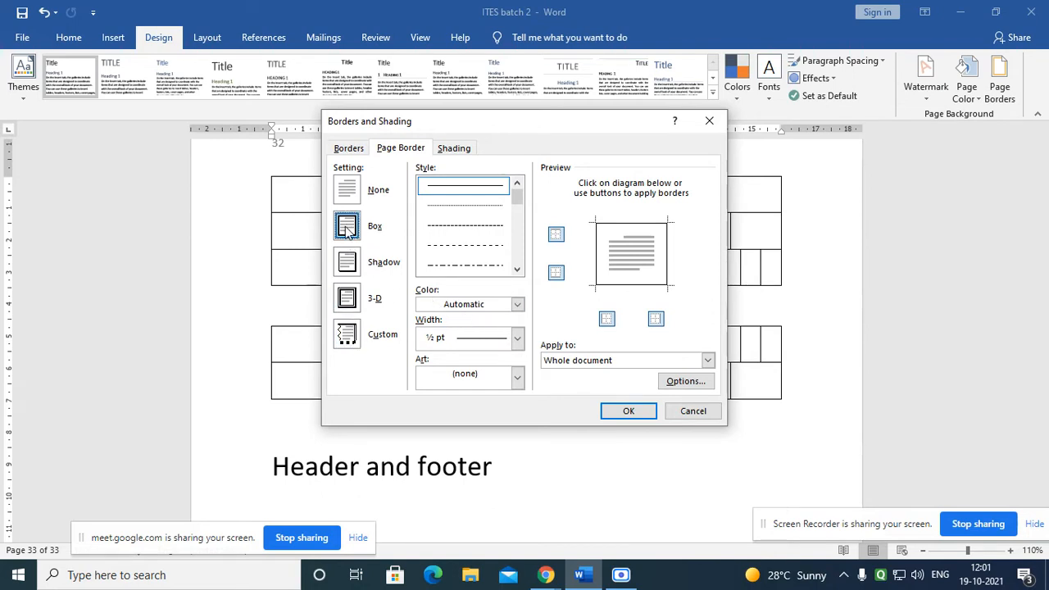
click(517, 270)
click(517, 270)
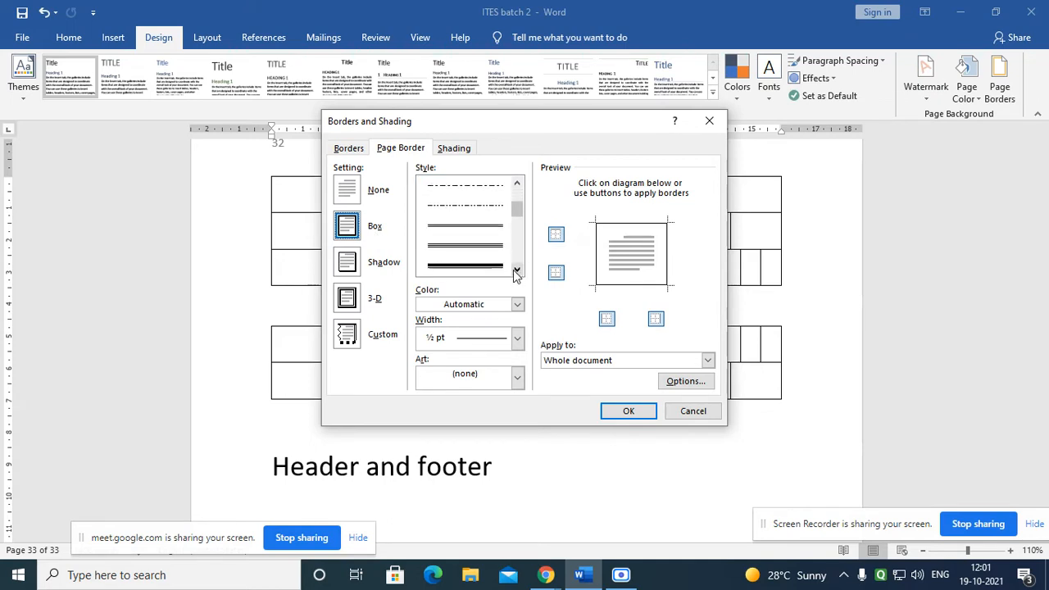
click(464, 246)
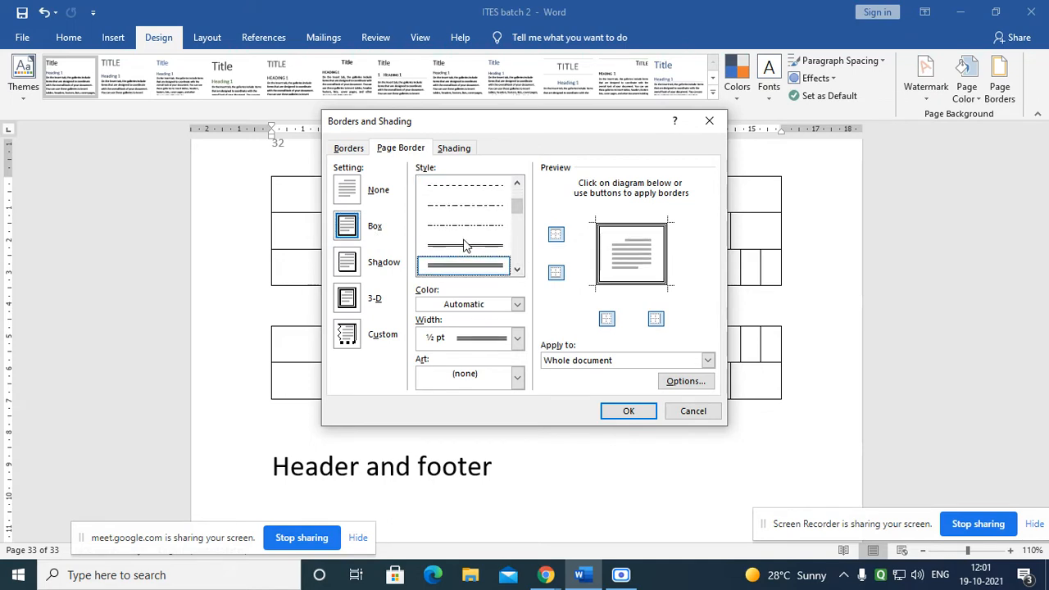
click(502, 305)
click(540, 441)
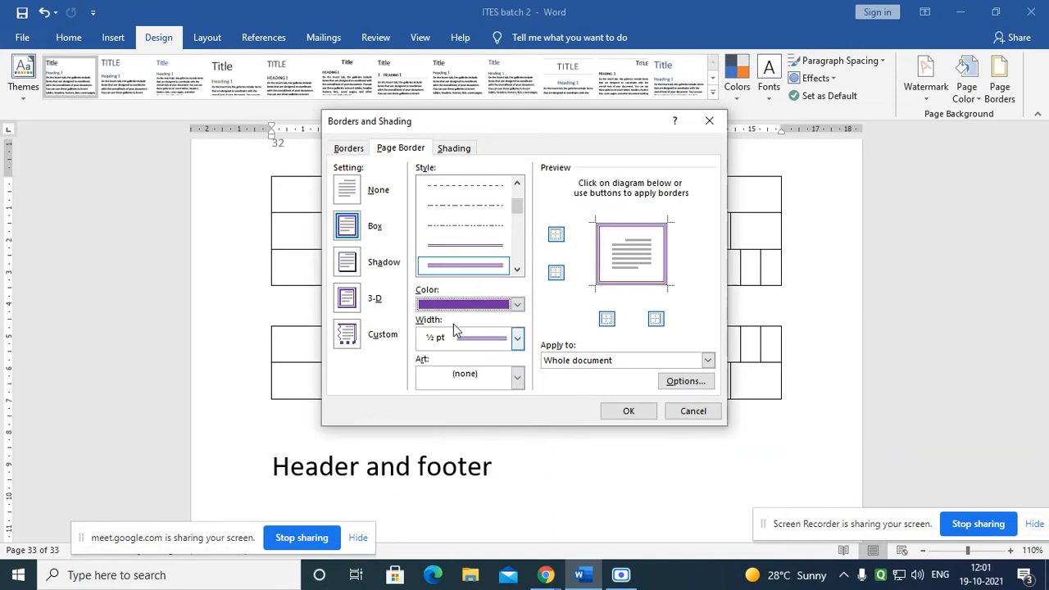
click(517, 338)
click(496, 440)
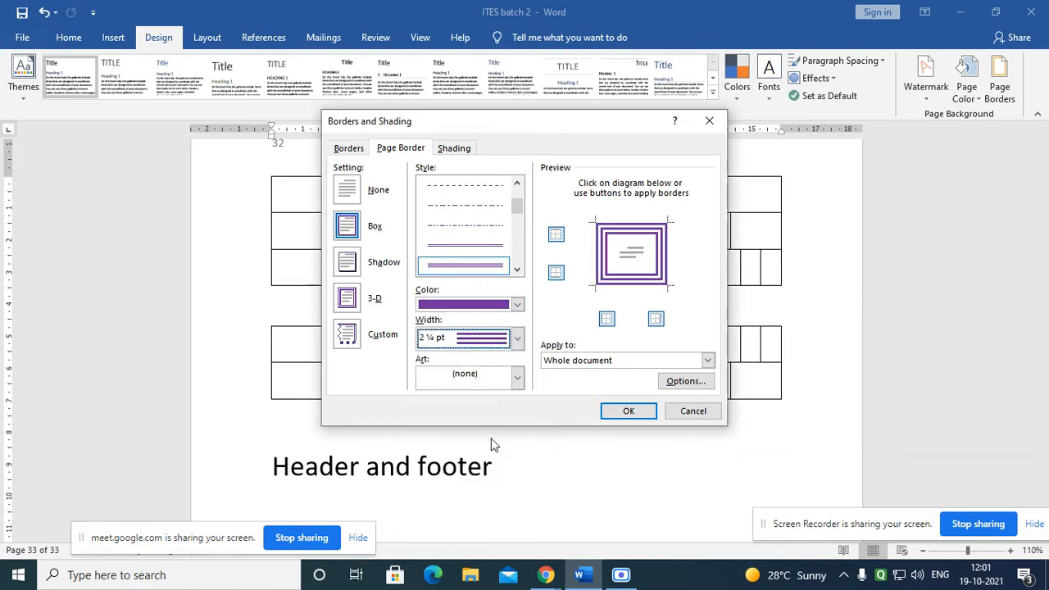
click(615, 413)
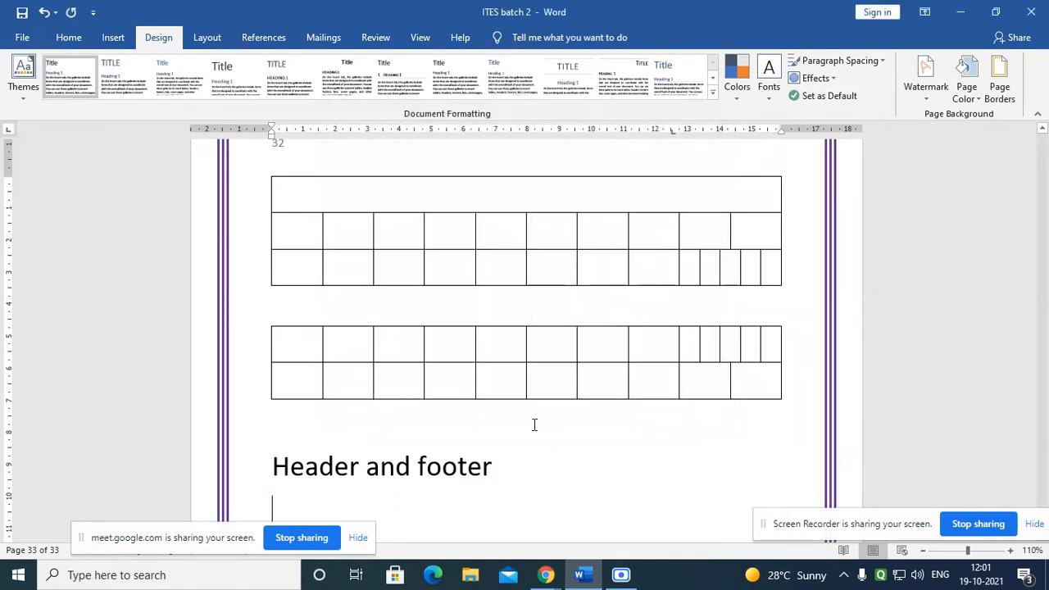
- Reopen the page border settings and choose the Shadow setting with the 3 pt double-line style
ctrl+scroll(534, 419, down, 7)
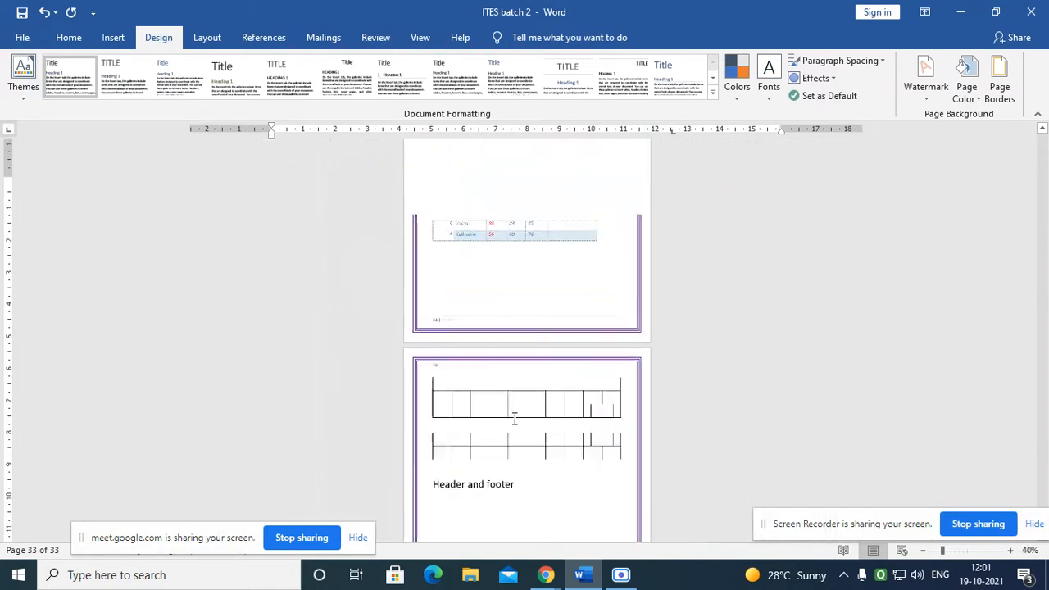
ctrl+scroll(513, 417, down, 3)
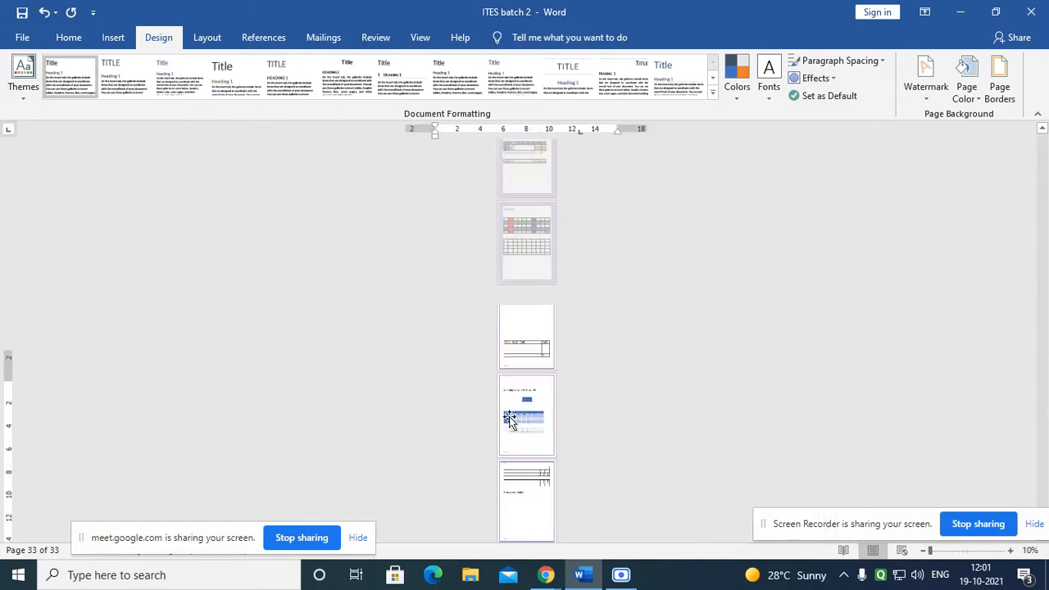
ctrl+scroll(507, 405, up, 7)
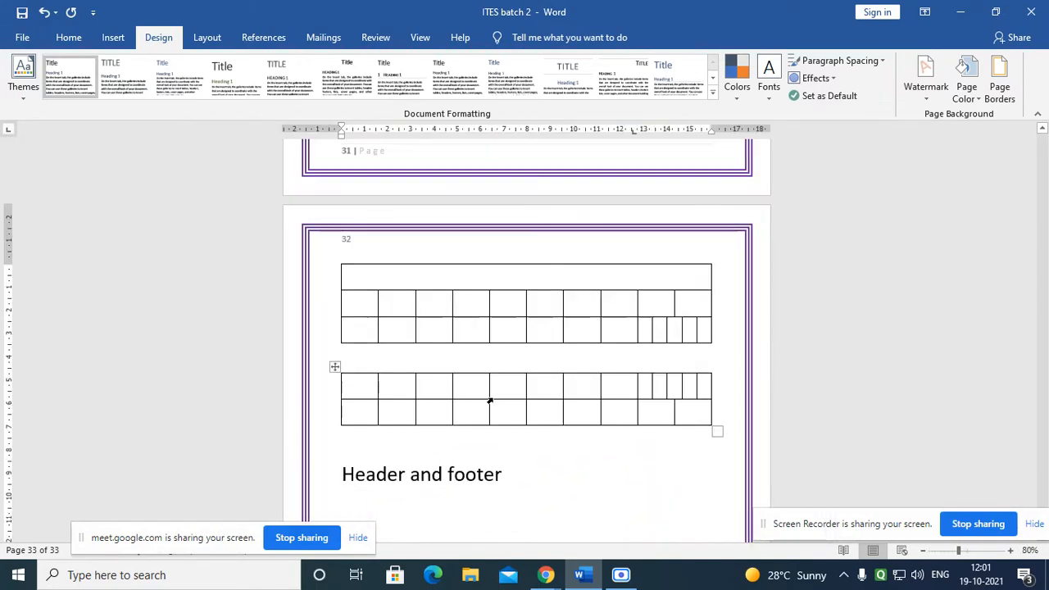
ctrl+scroll(494, 401, up, 1)
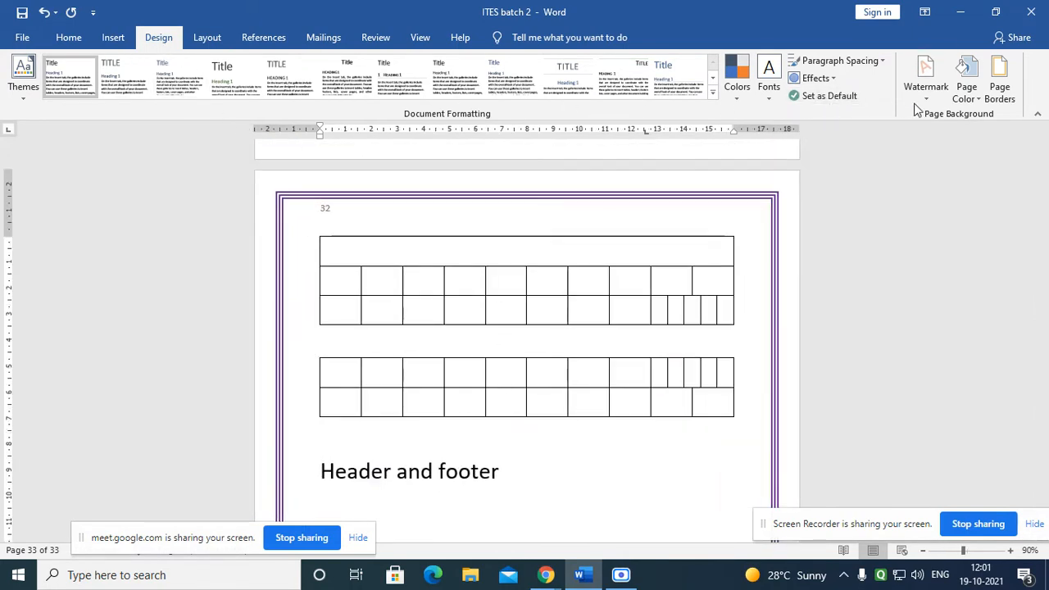
click(998, 89)
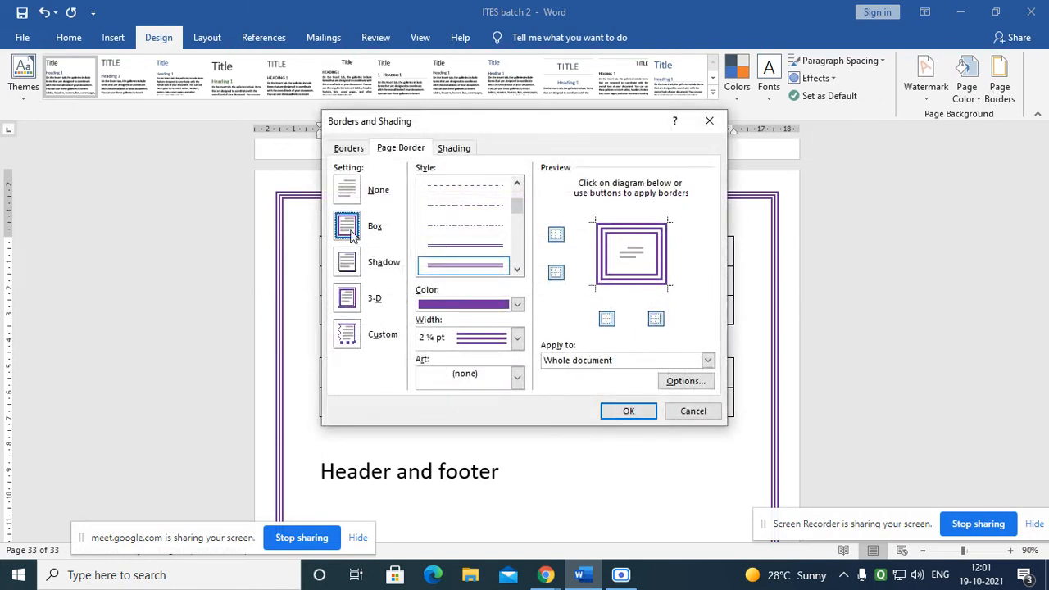
click(358, 271)
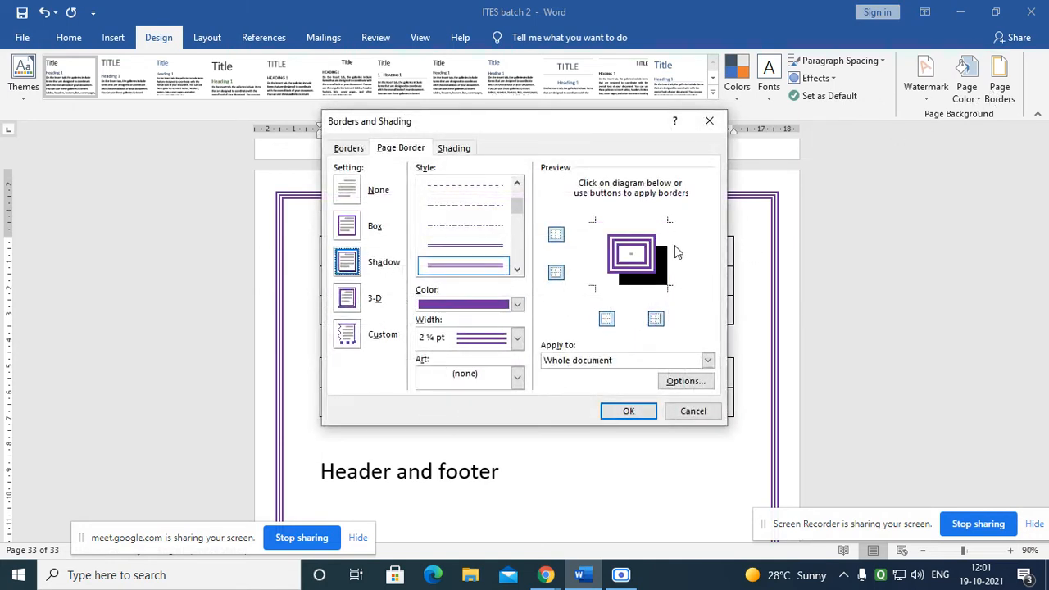
click(506, 274)
scroll(489, 268, down, 2)
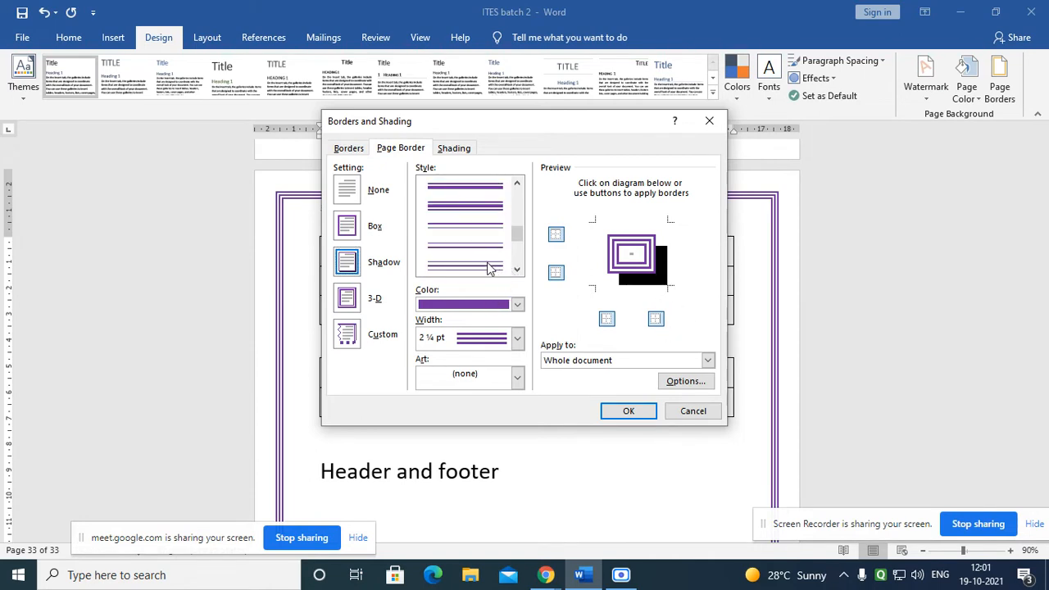
click(478, 256)
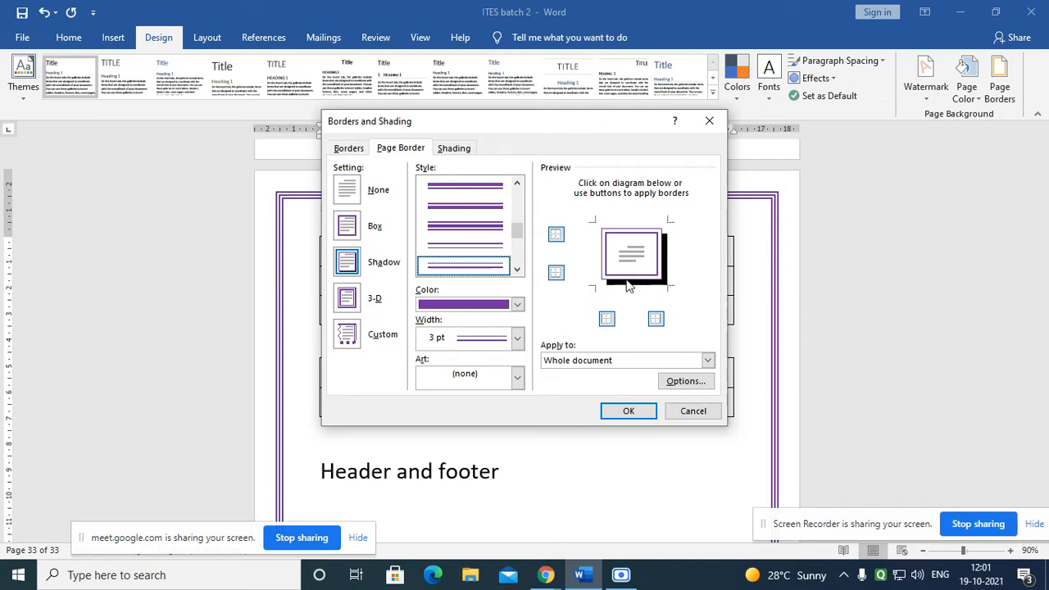
- Remove the top and bottom edges from the page border
click(556, 236)
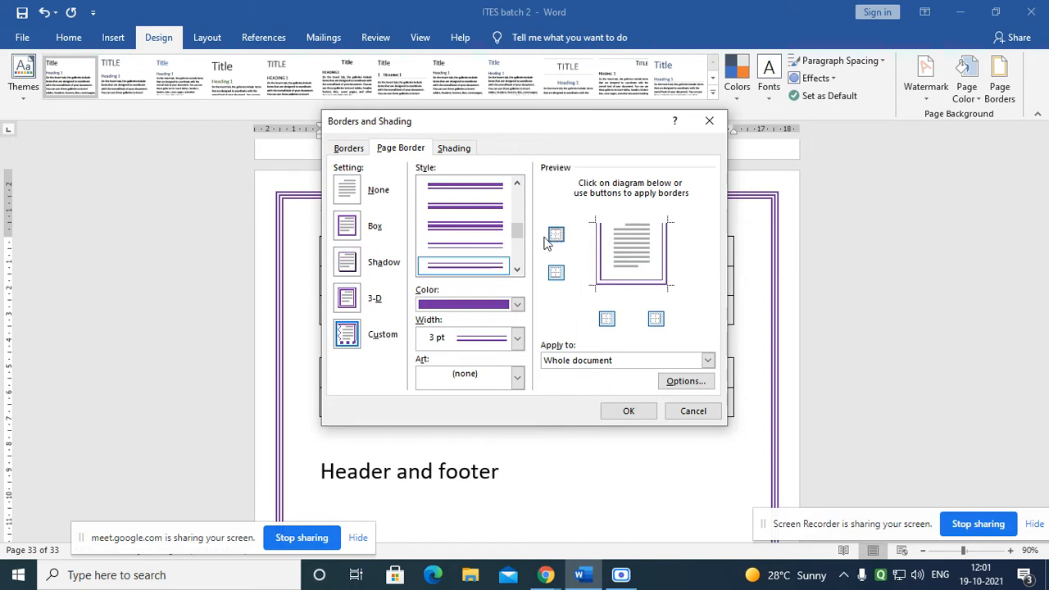
click(556, 273)
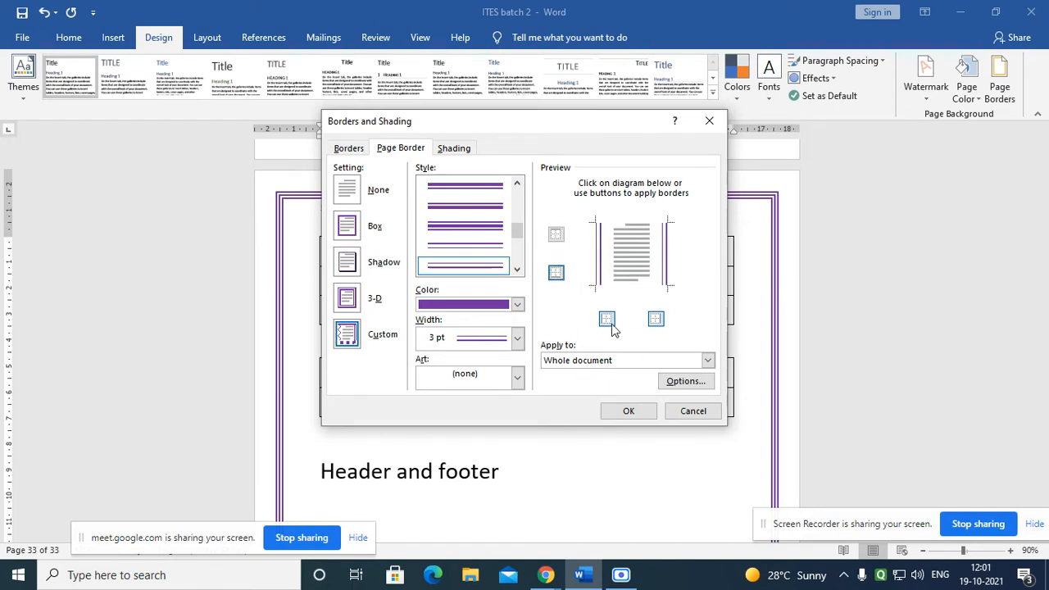
- Apply the purple 3 pt double-line page border to only the left and right edges of every page in the document
click(629, 410)
scroll(655, 433, down, 6)
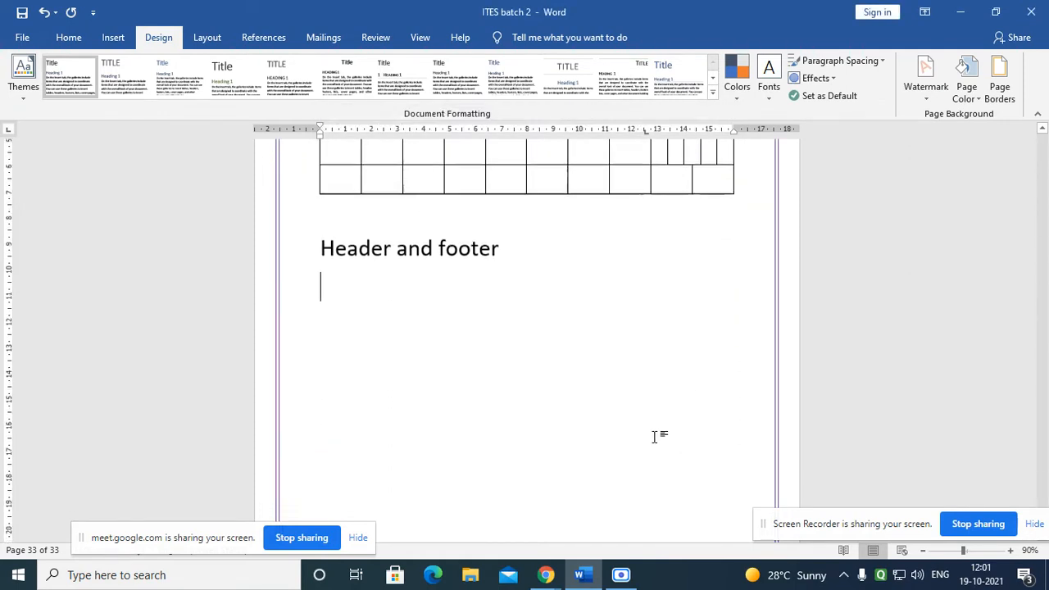
ctrl+scroll(653, 430, up, 2)
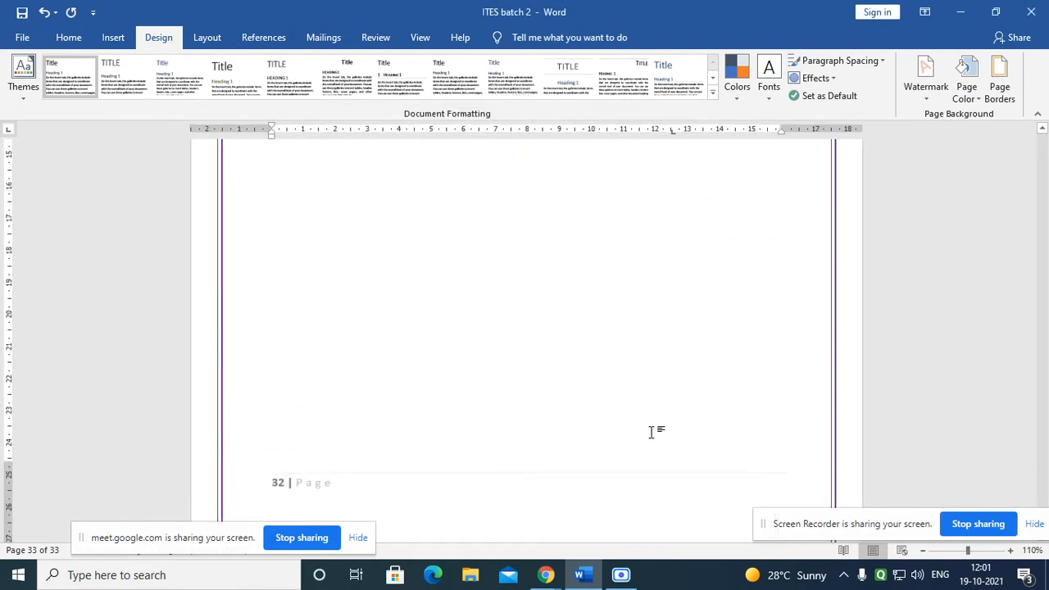
scroll(655, 431, up, 6)
scroll(657, 431, up, 1)
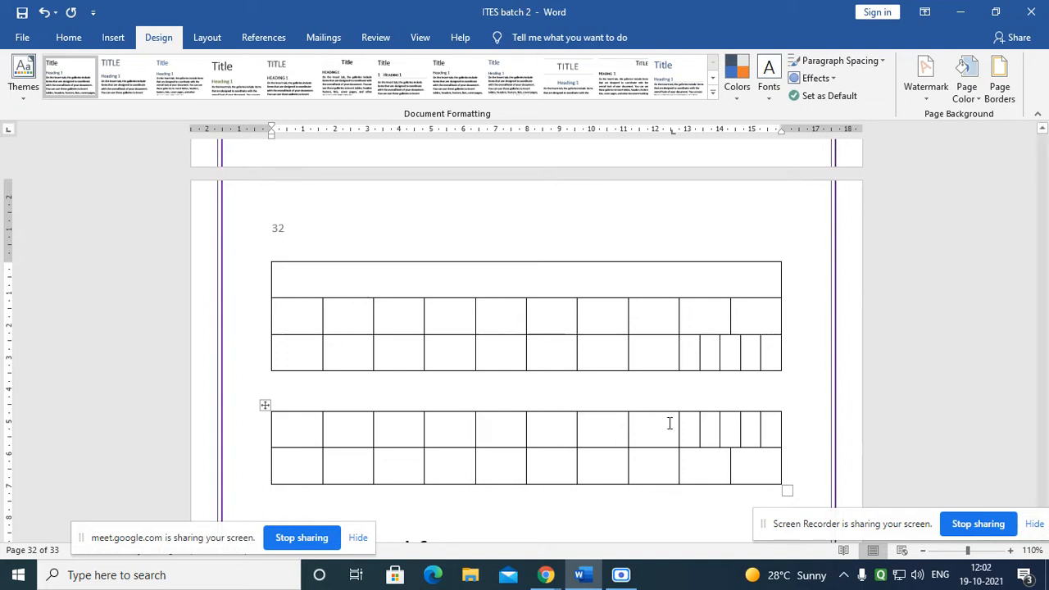
- Check which parts of the document the page border can be applied to, leaving the border settings unchanged
click(1001, 84)
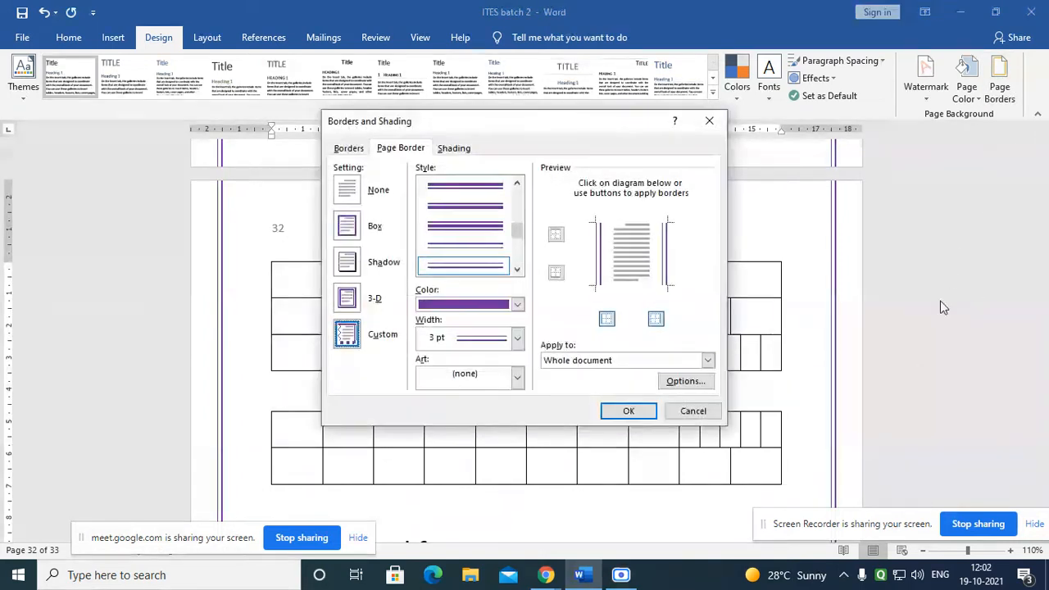
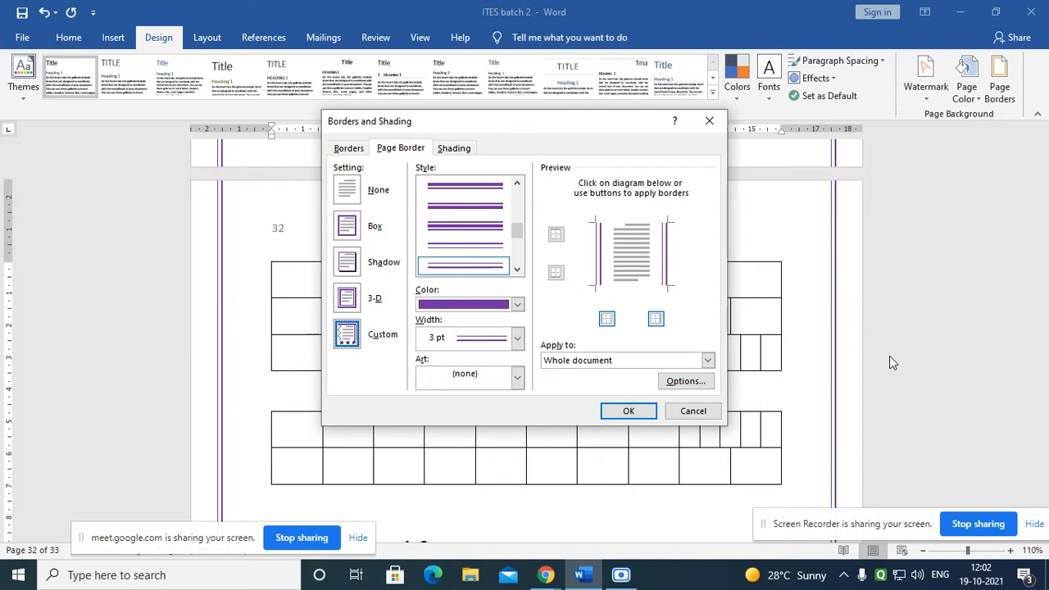
click(708, 359)
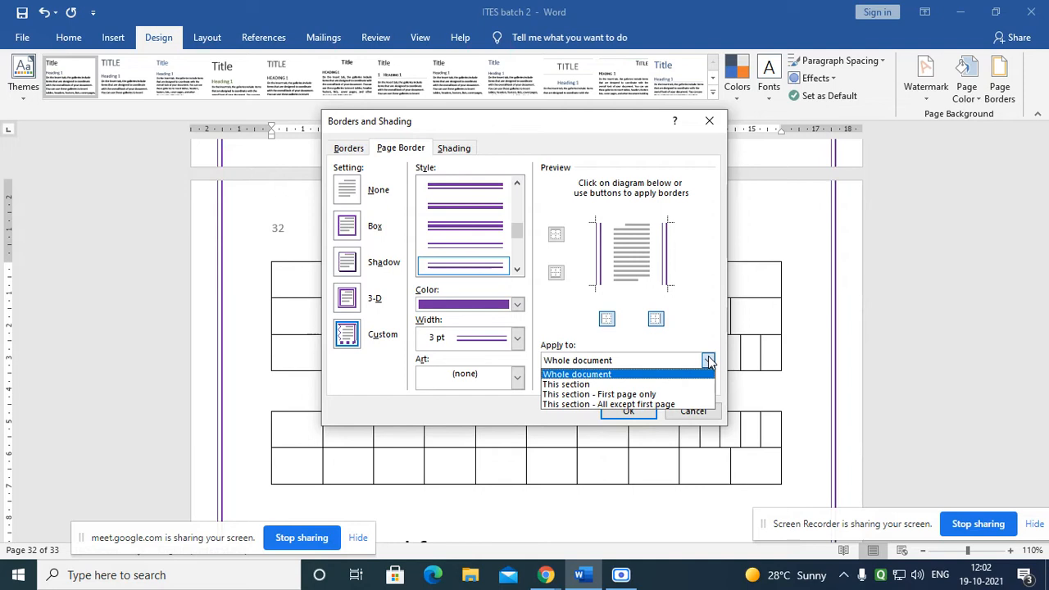
click(708, 361)
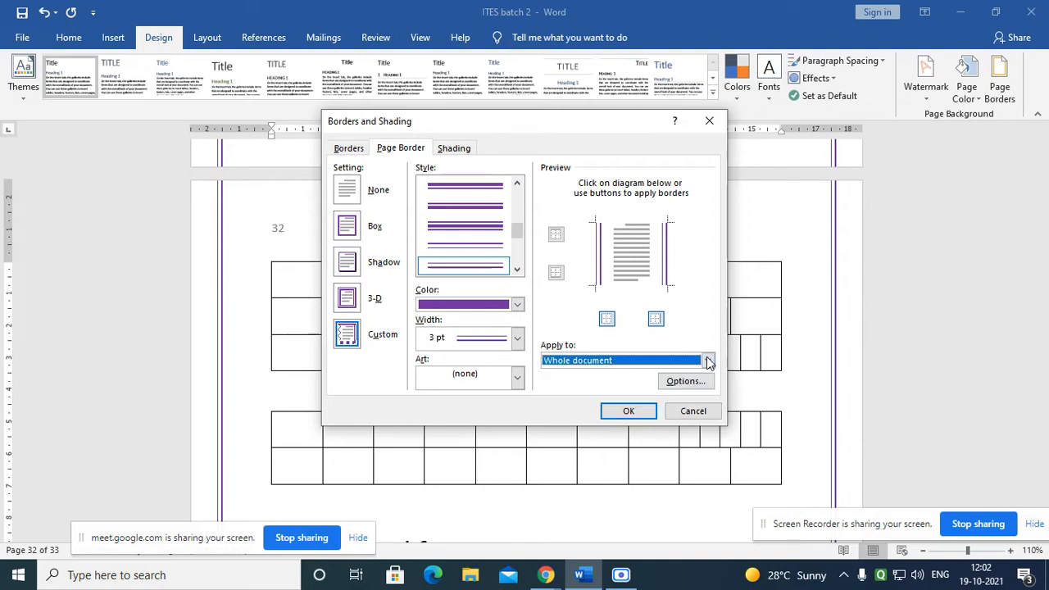
click(706, 415)
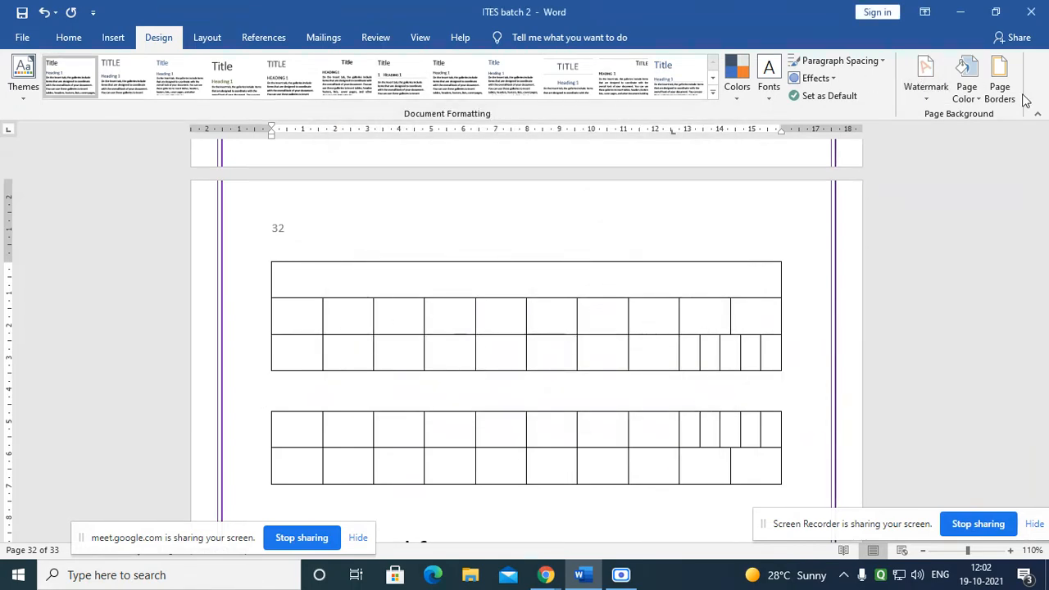
- Choose the 3-D setting for the page border and look through the available line styles and widths
click(999, 86)
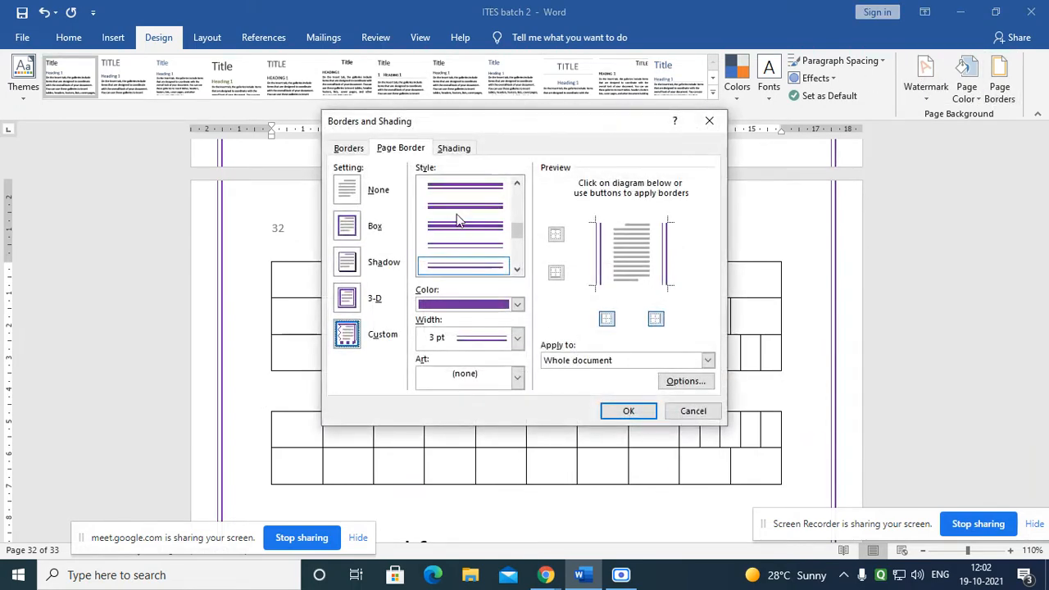
click(354, 302)
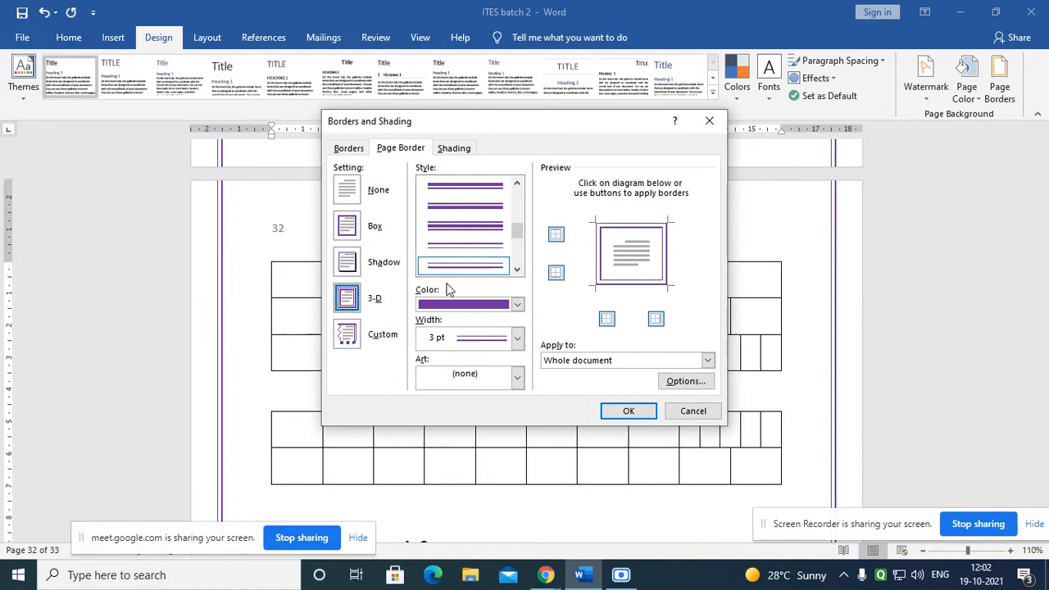
click(516, 269)
click(517, 269)
click(517, 338)
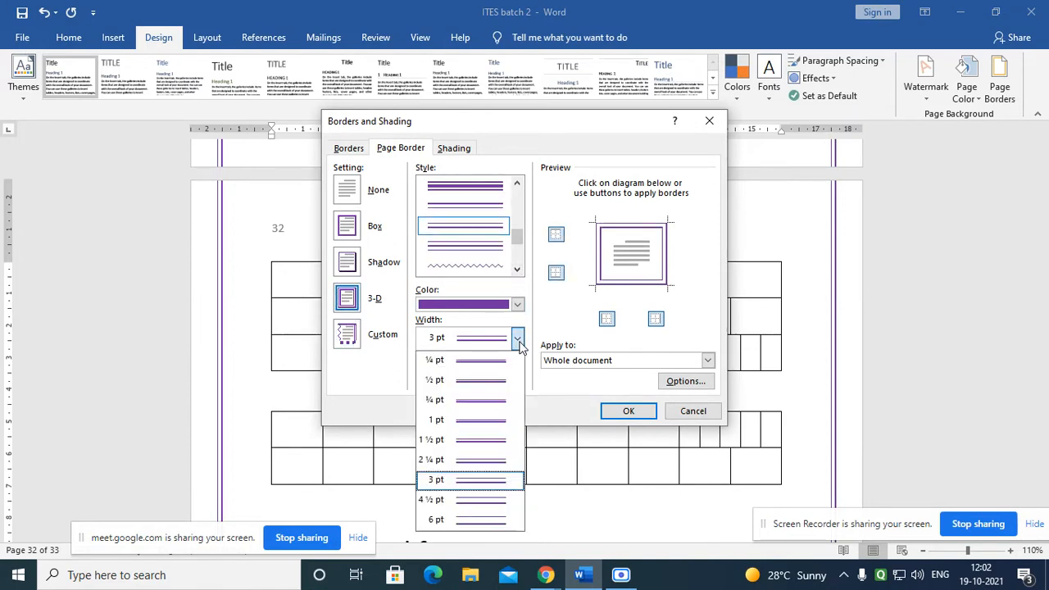
click(518, 342)
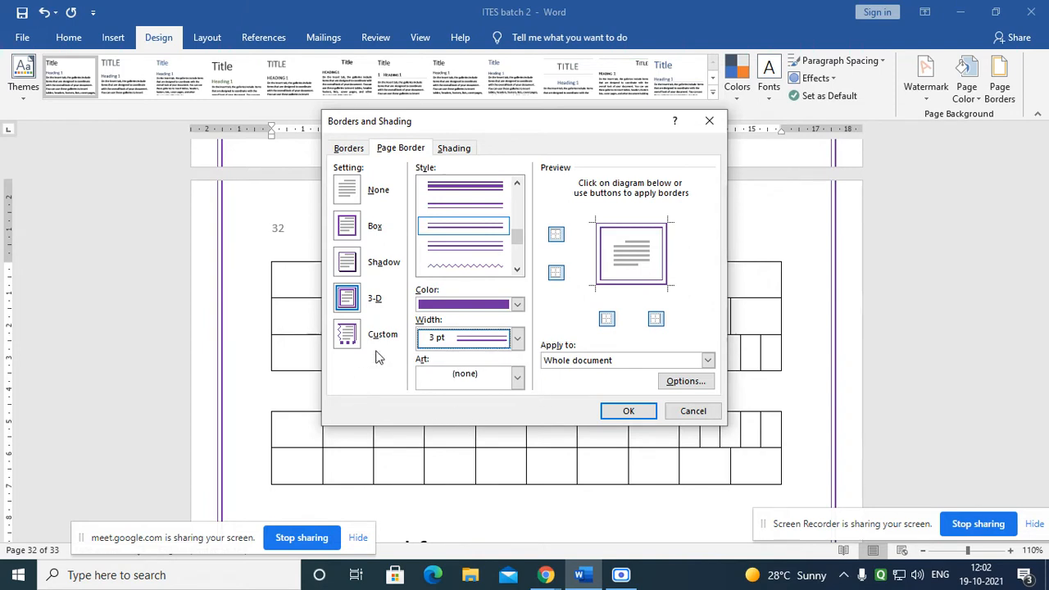
drag(518, 237, 523, 197)
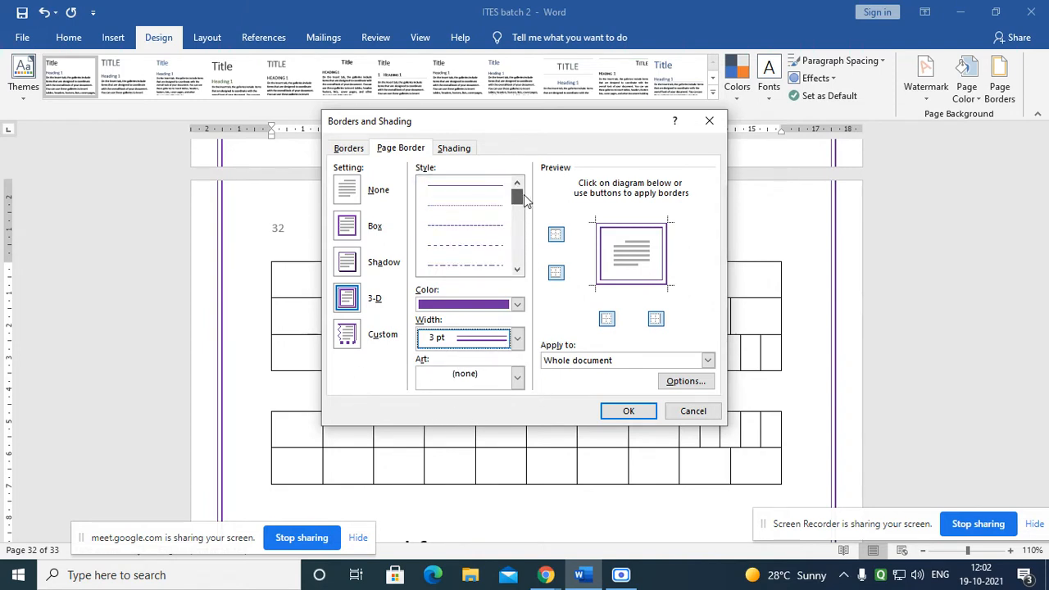
- Apply the red heart art as a page border around the whole document
click(518, 378)
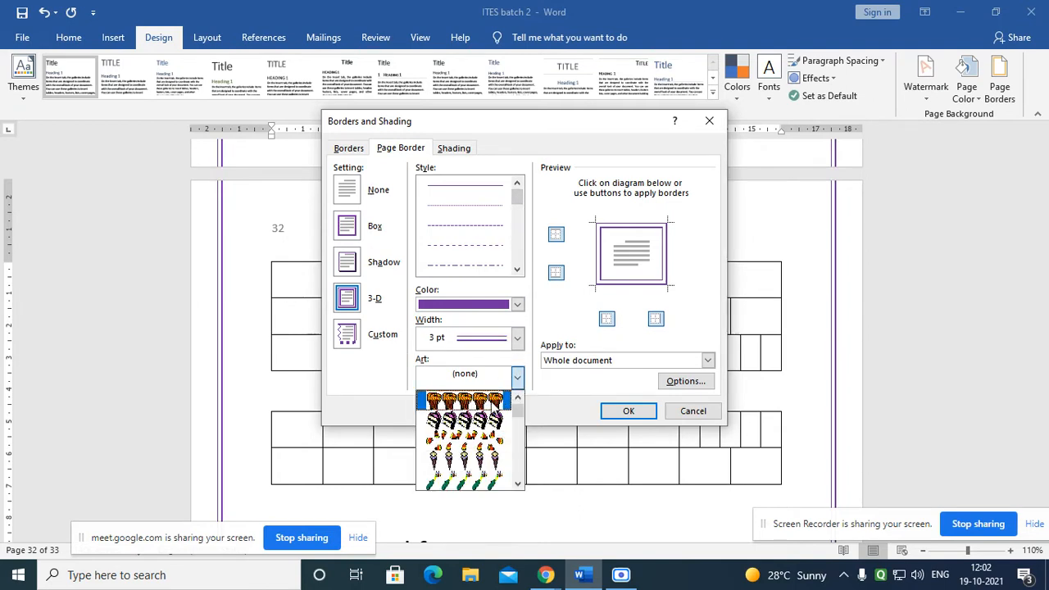
scroll(464, 443, down, 6)
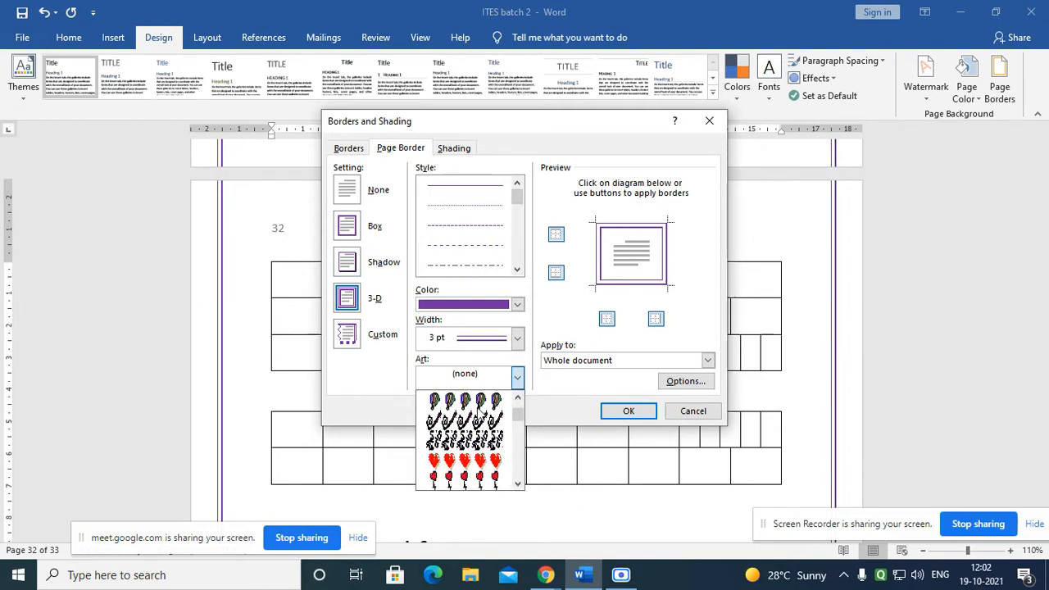
click(474, 461)
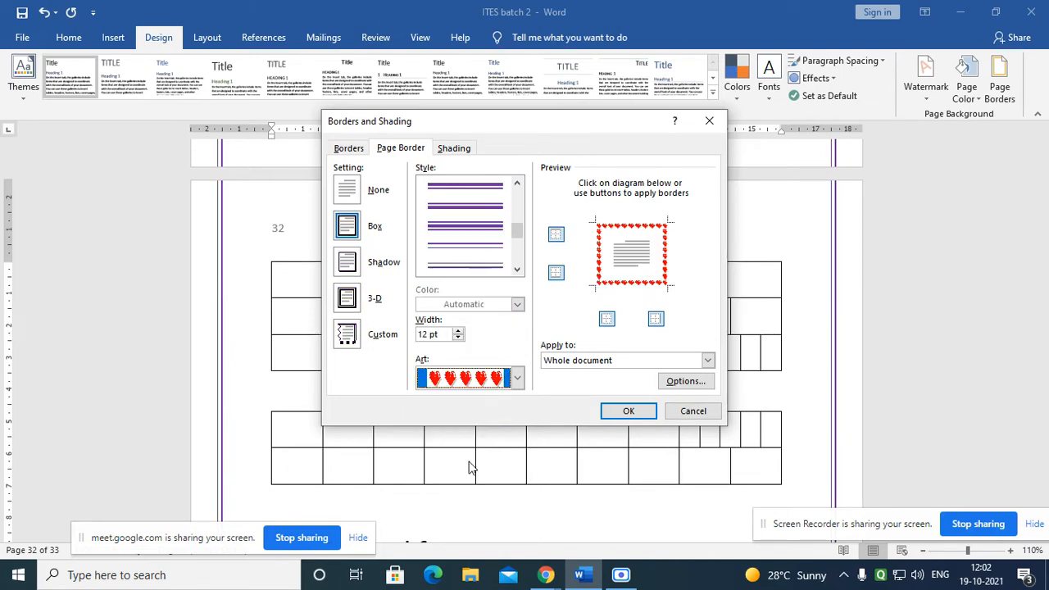
click(614, 415)
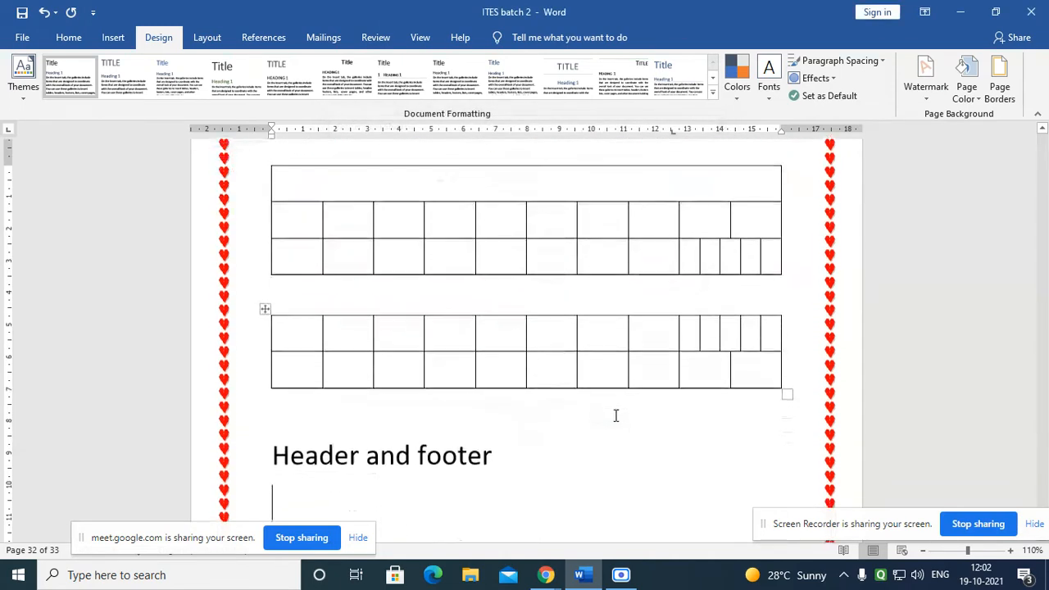
ctrl+scroll(270, 321, up, 8)
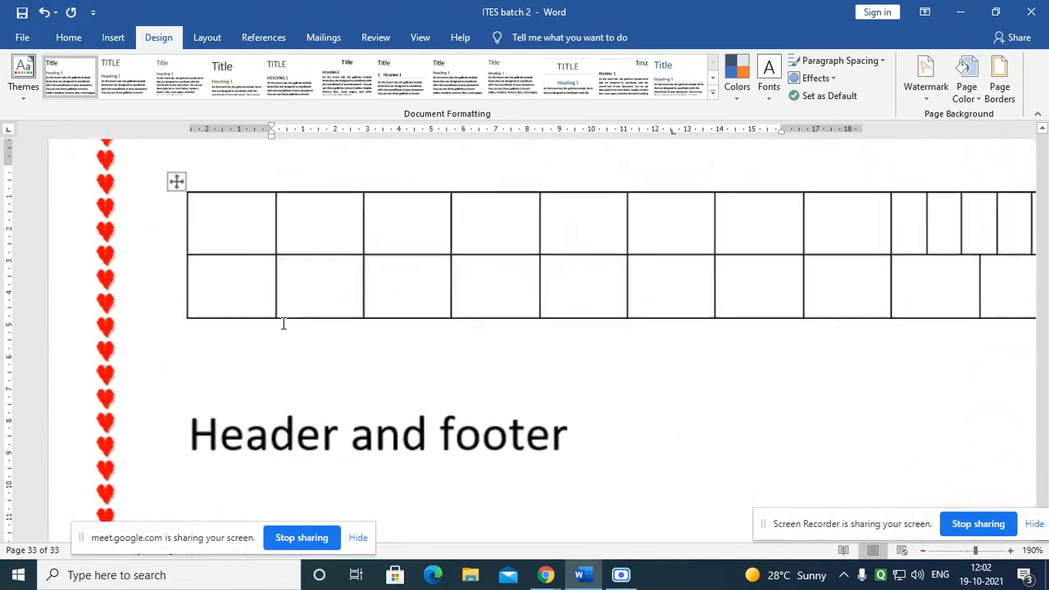
ctrl+scroll(264, 333, down, 5)
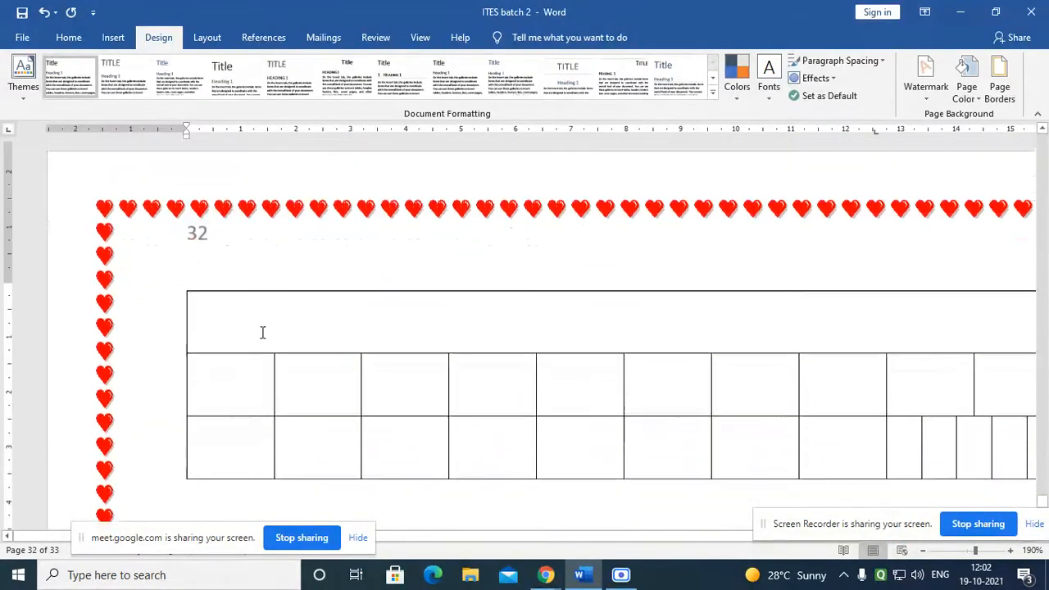
ctrl+scroll(267, 331, down, 3)
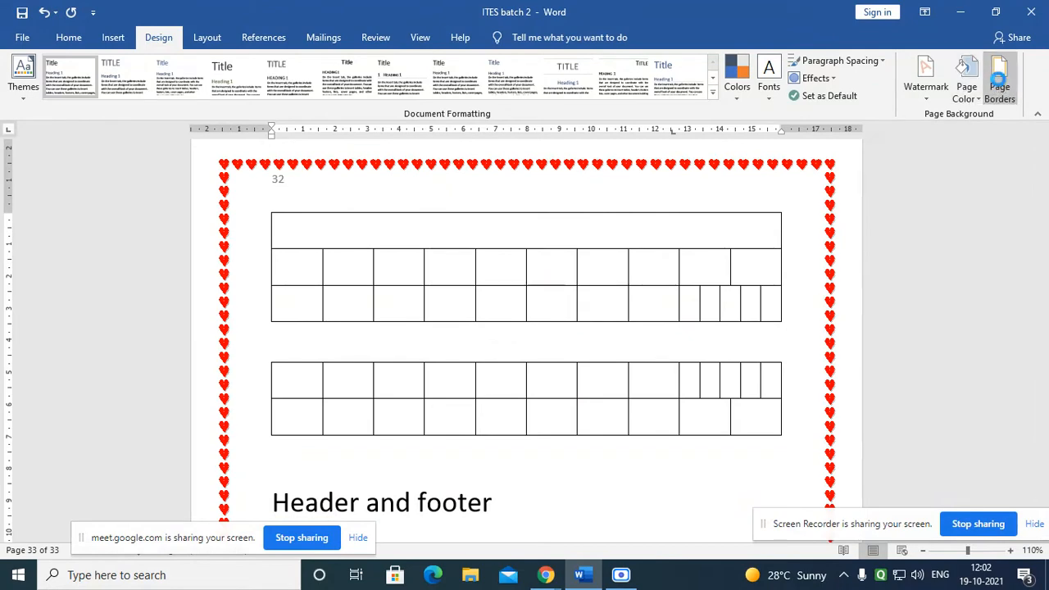
- Change the page border art to the black swirl design and keep it only along the top edge of all pages
click(999, 82)
click(471, 382)
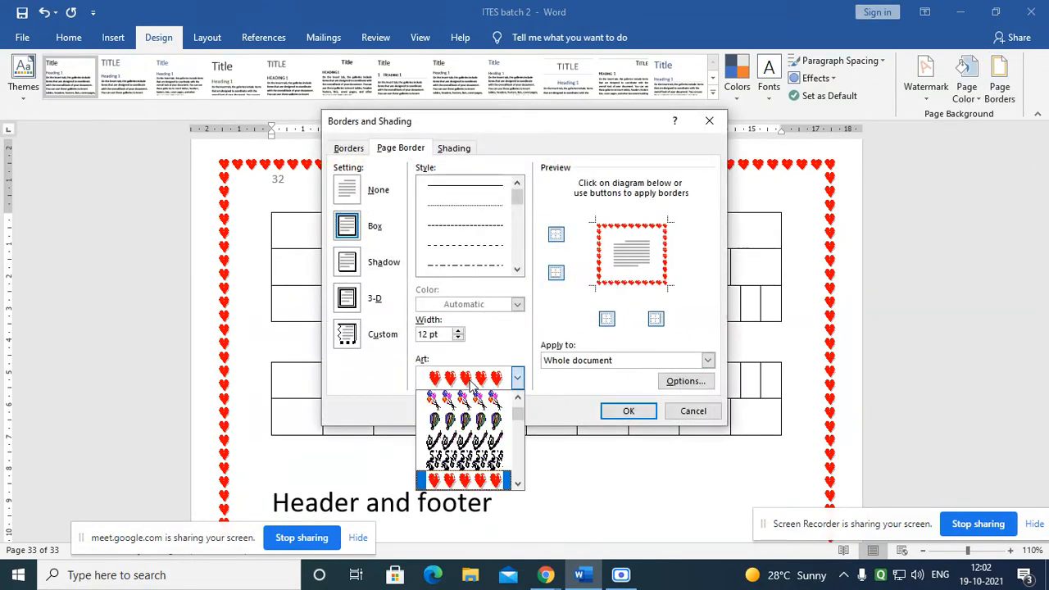
click(478, 442)
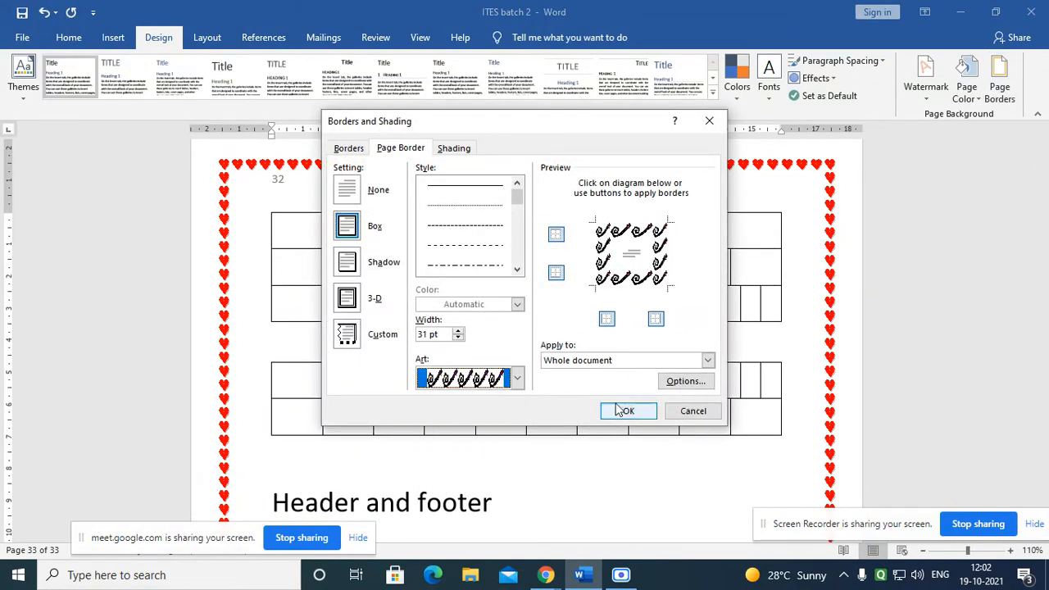
click(606, 318)
click(656, 320)
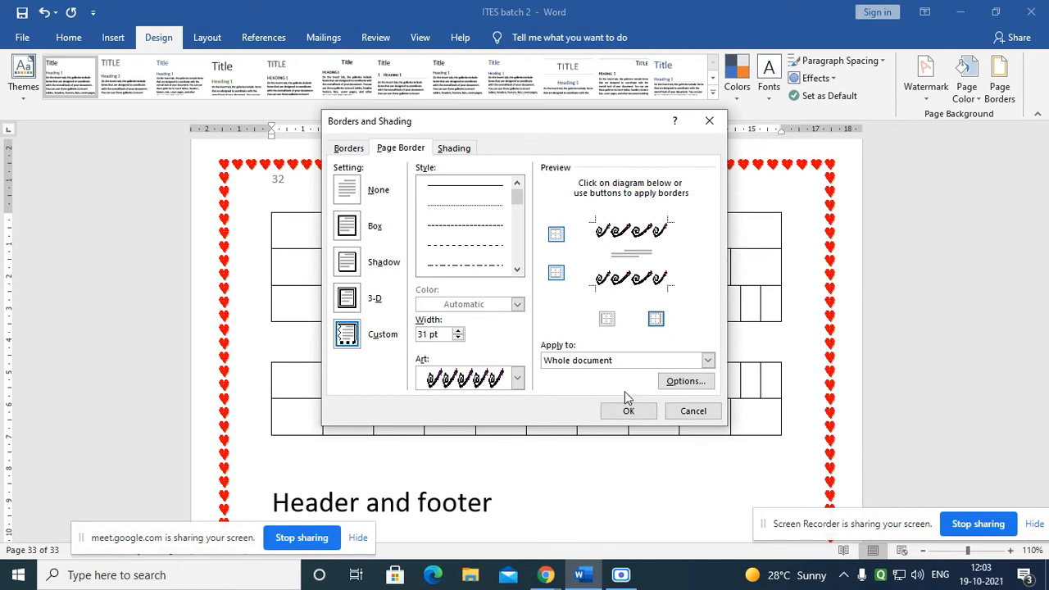
click(557, 276)
click(630, 414)
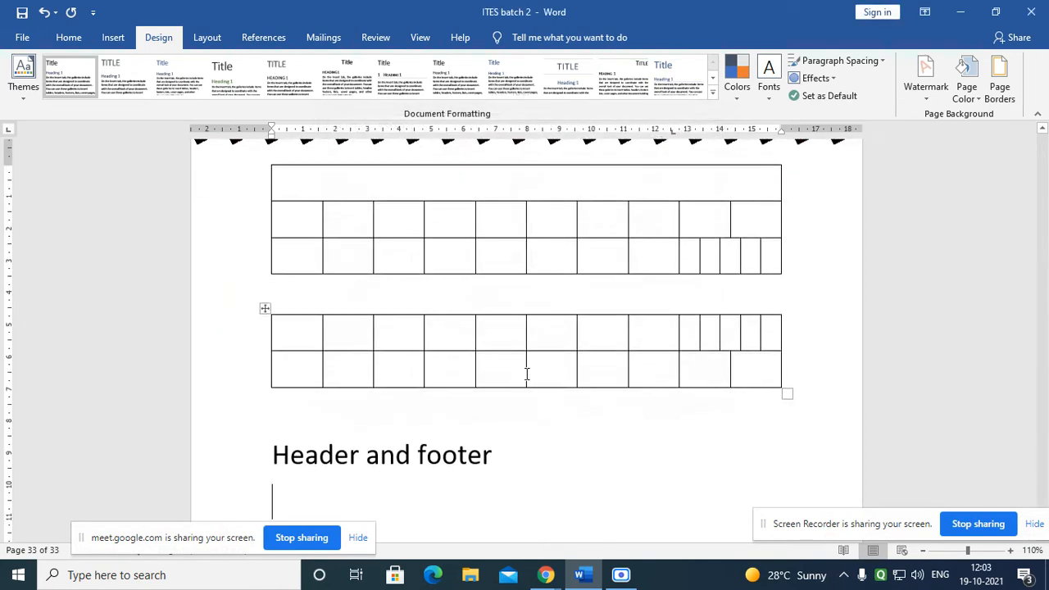
- Examine the top-edge art border across several pages and review its page border settings without changing them
scroll(527, 369, up, 3)
scroll(505, 326, down, 7)
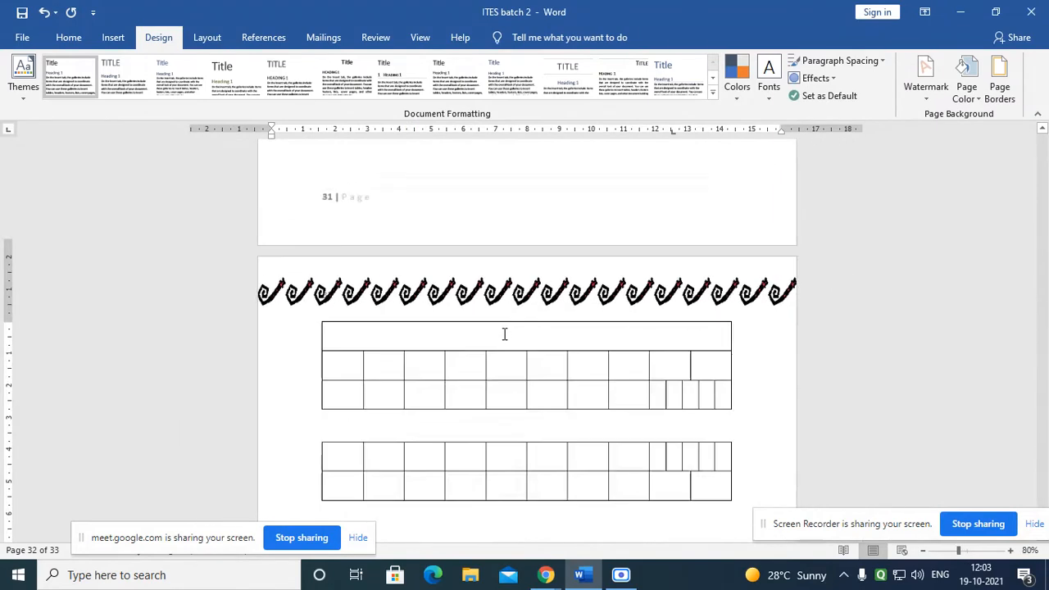
scroll(503, 337, down, 2)
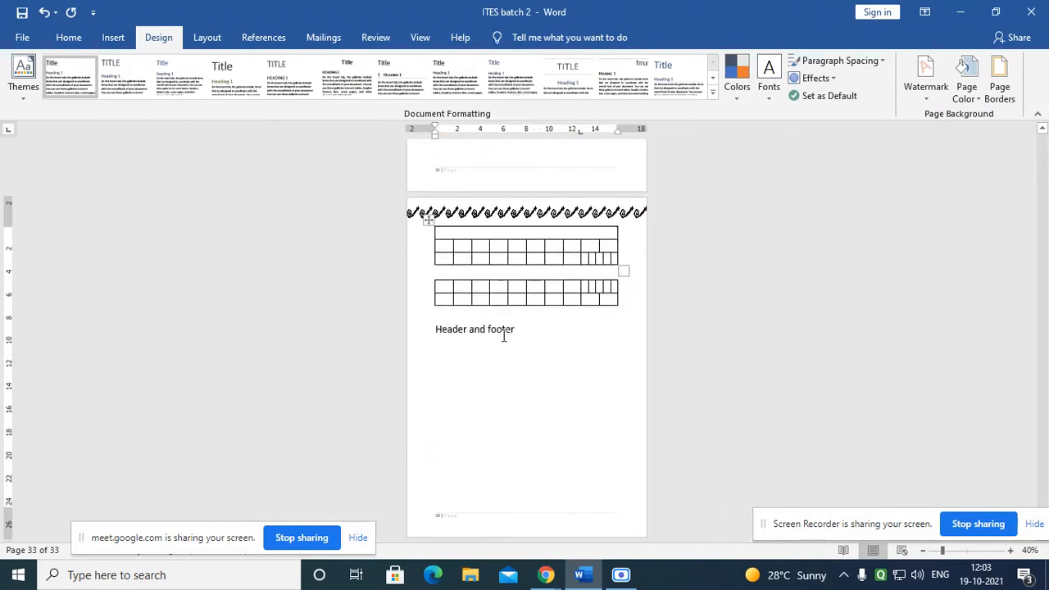
scroll(505, 336, up, 6)
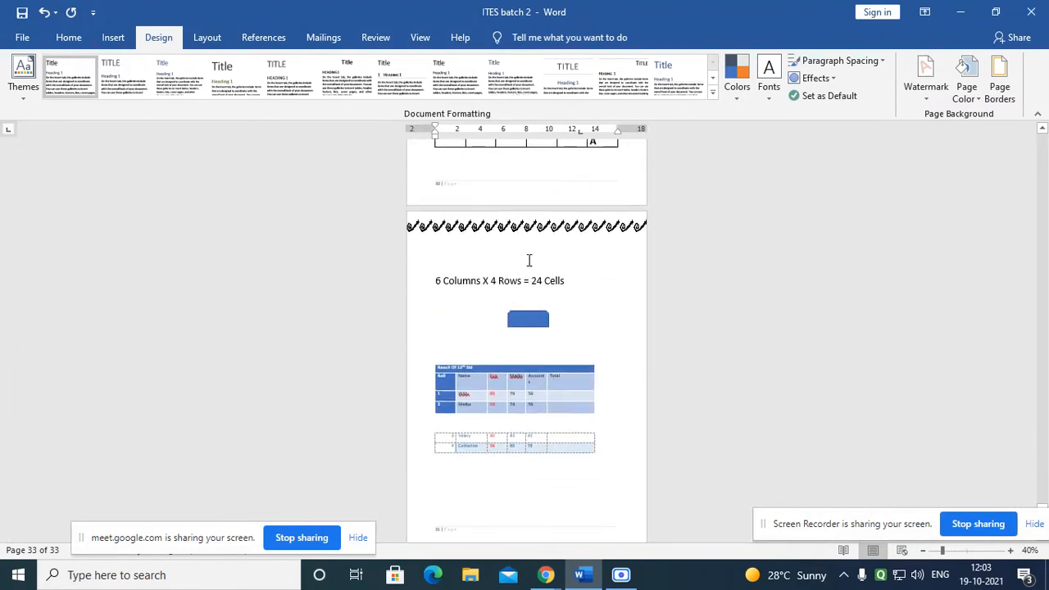
scroll(614, 250, up, 7)
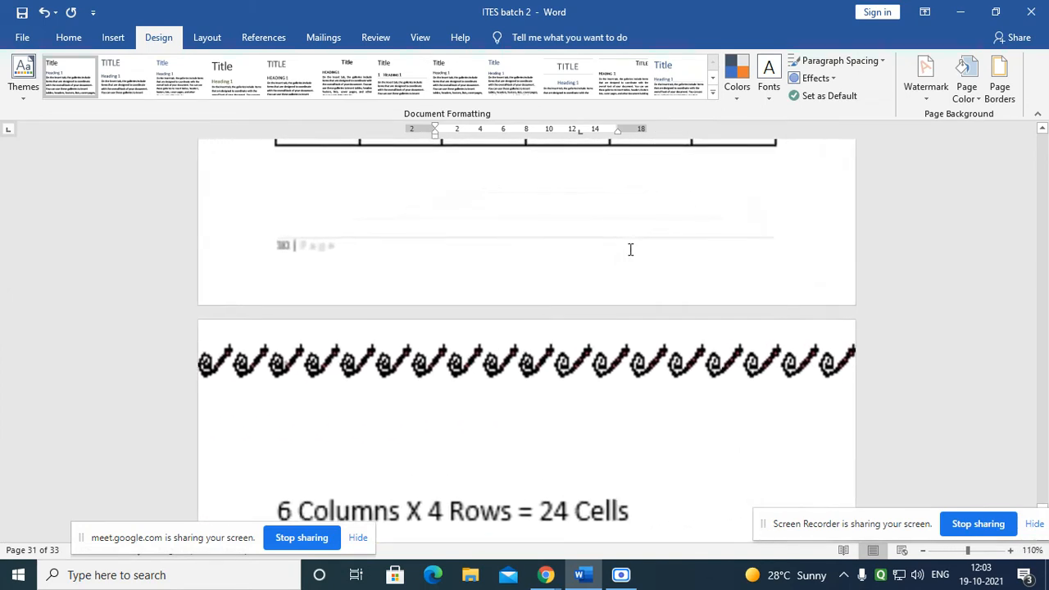
scroll(623, 260, down, 1)
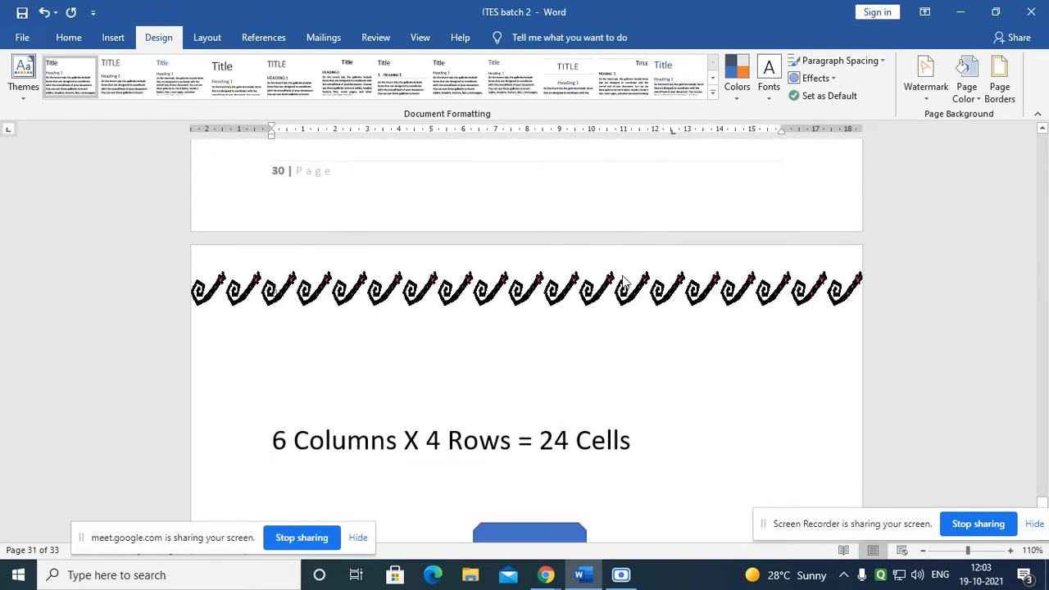
click(668, 274)
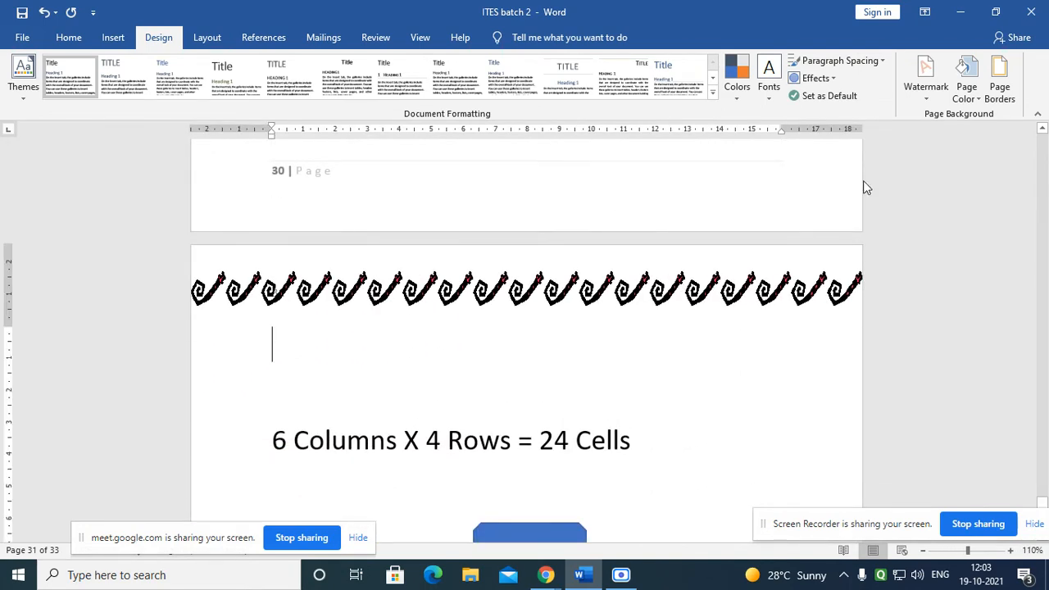
click(1001, 90)
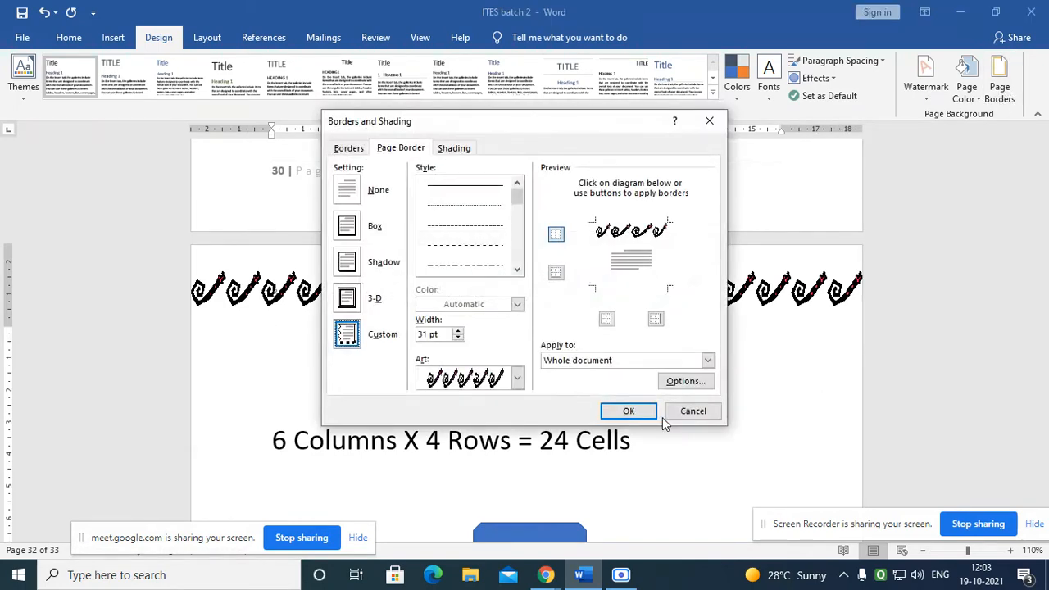
click(692, 411)
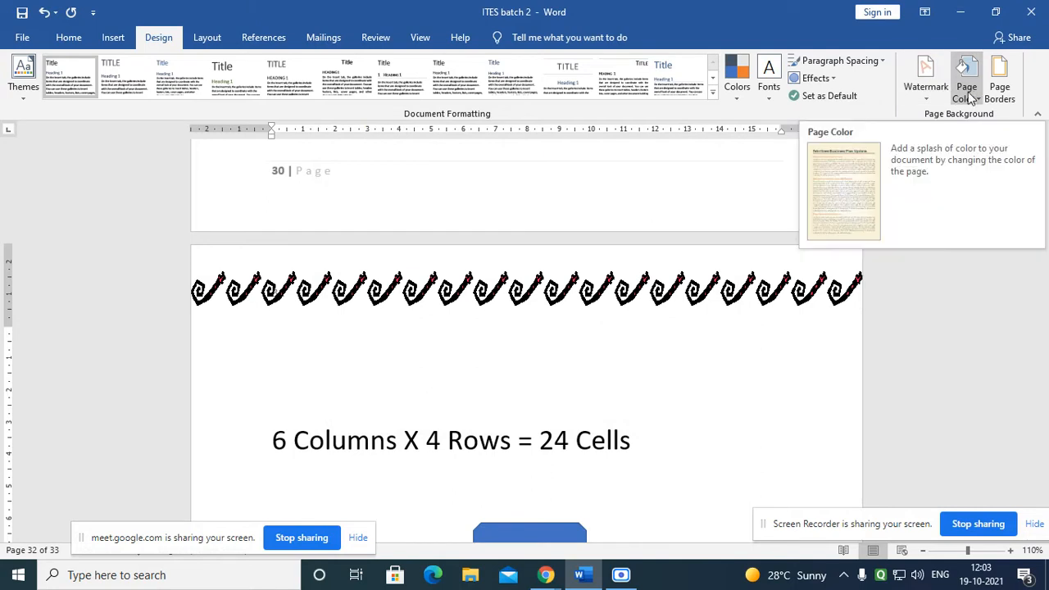
scroll(508, 406, down, 3)
scroll(505, 398, down, 3)
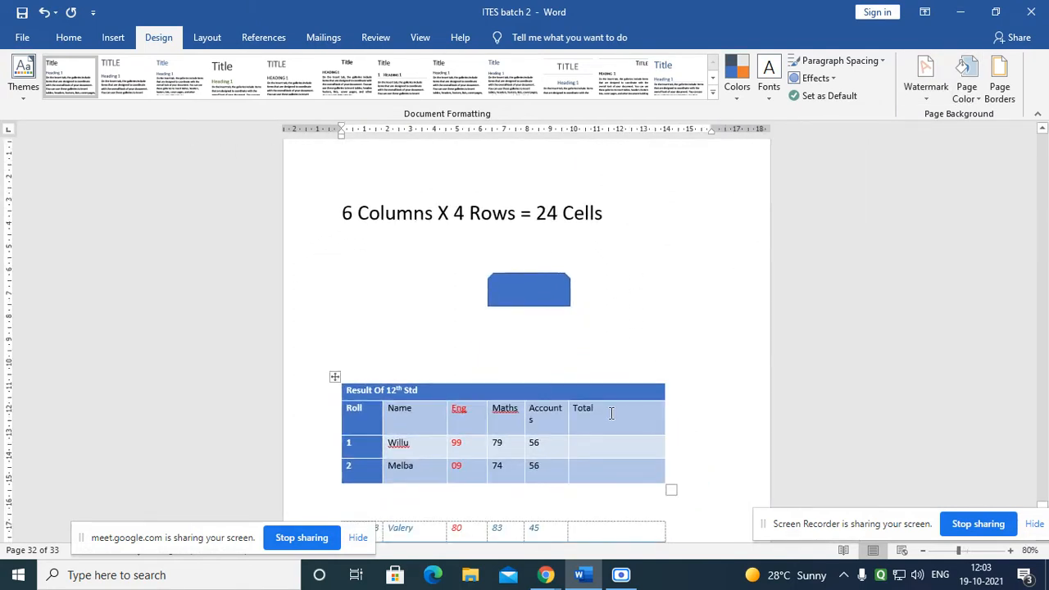
scroll(543, 373, down, 10)
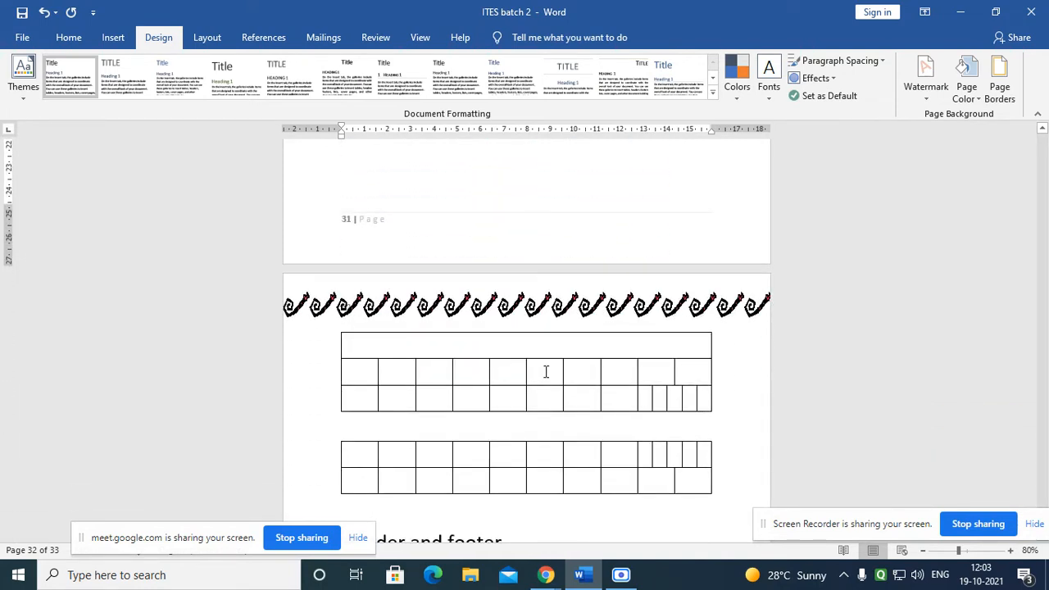
scroll(545, 372, down, 2)
scroll(543, 372, up, 6)
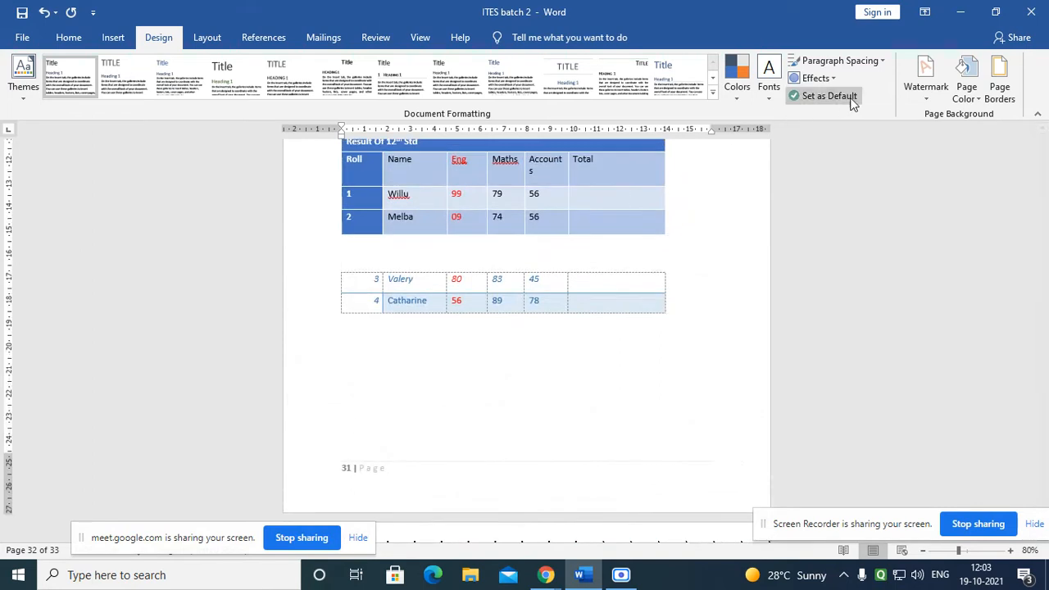
- Set the page color to the standard Blue and check it across several pages
click(974, 91)
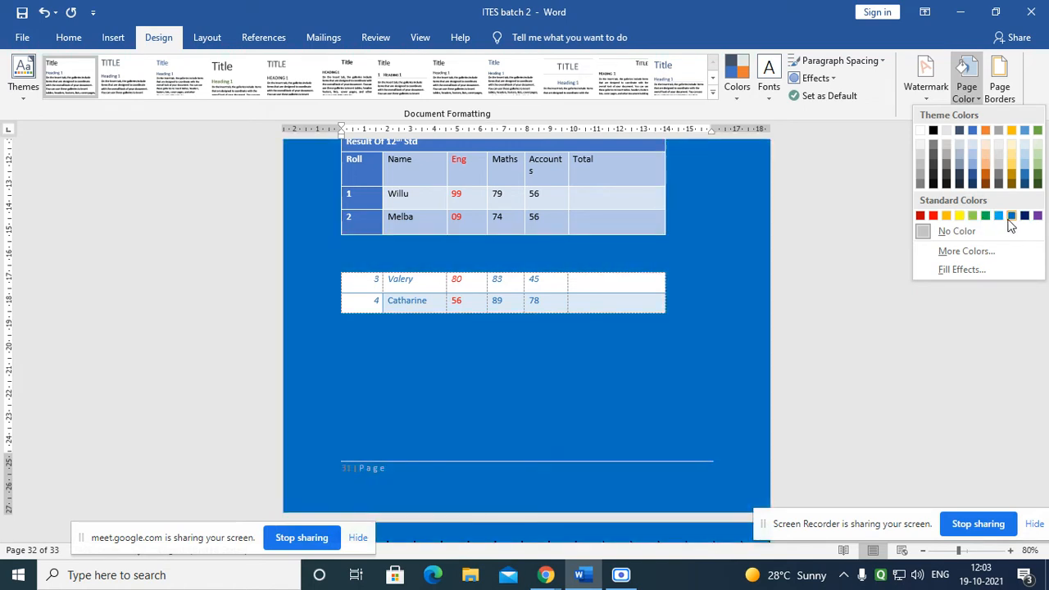
click(1011, 217)
scroll(782, 300, down, 7)
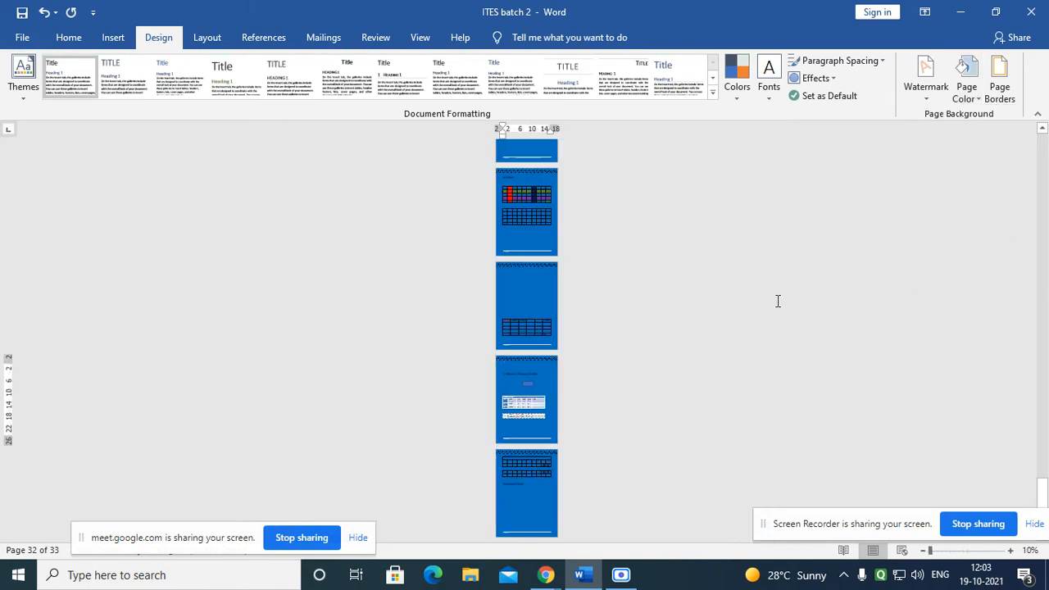
scroll(776, 301, up, 10)
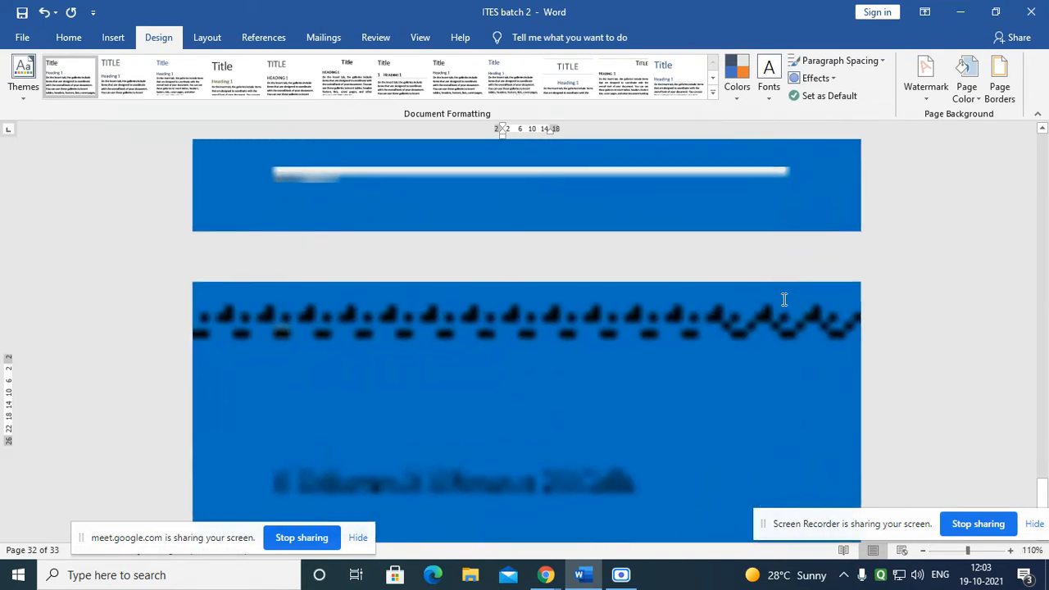
- Change the page color to a bright pink from the standard color palette under More Colors
click(968, 98)
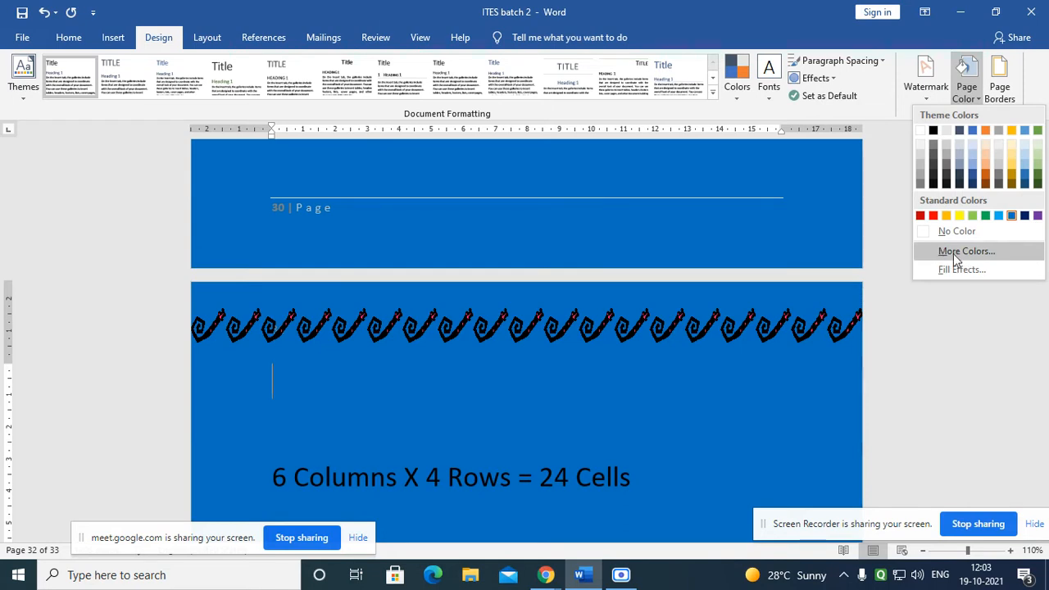
click(967, 252)
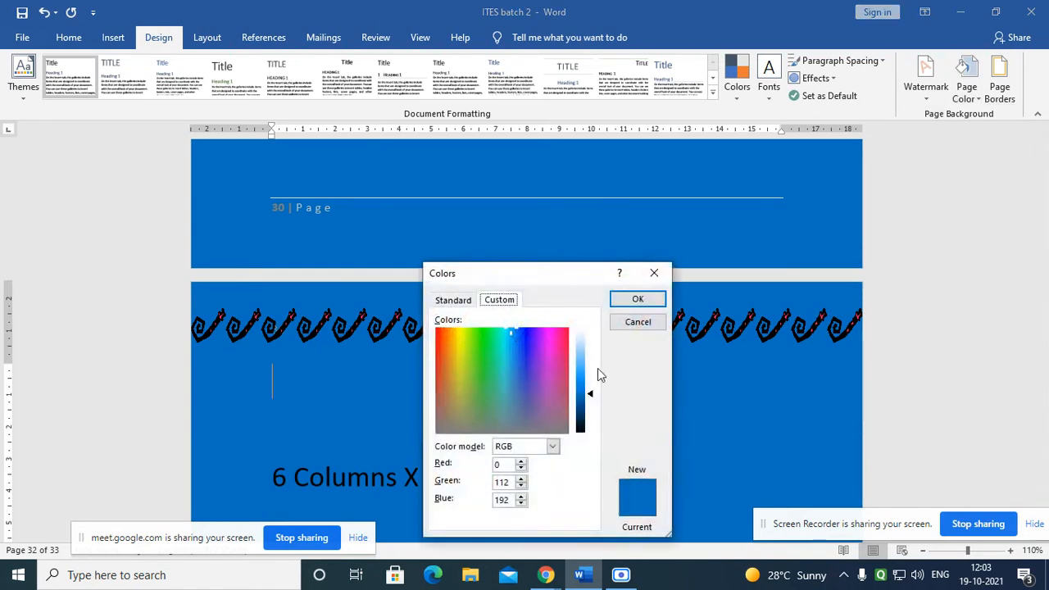
click(456, 174)
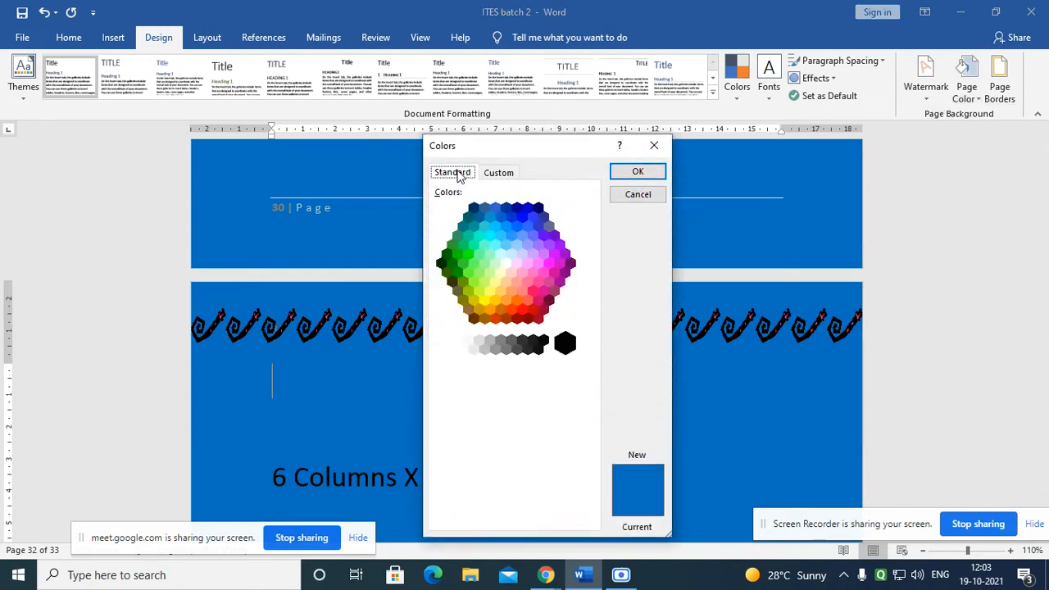
click(511, 271)
click(553, 250)
click(543, 272)
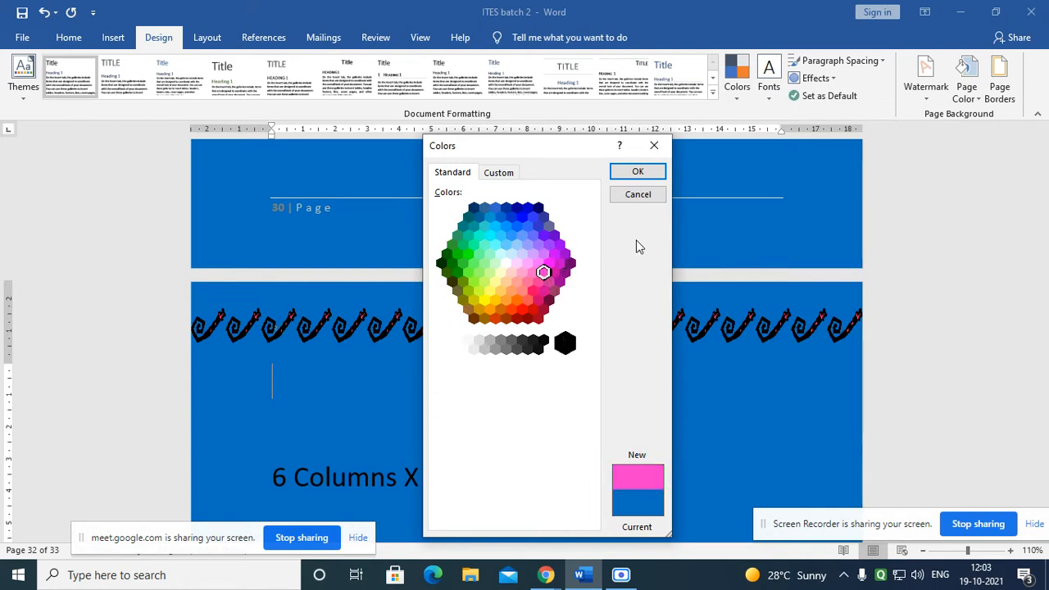
drag(613, 156, 541, 84)
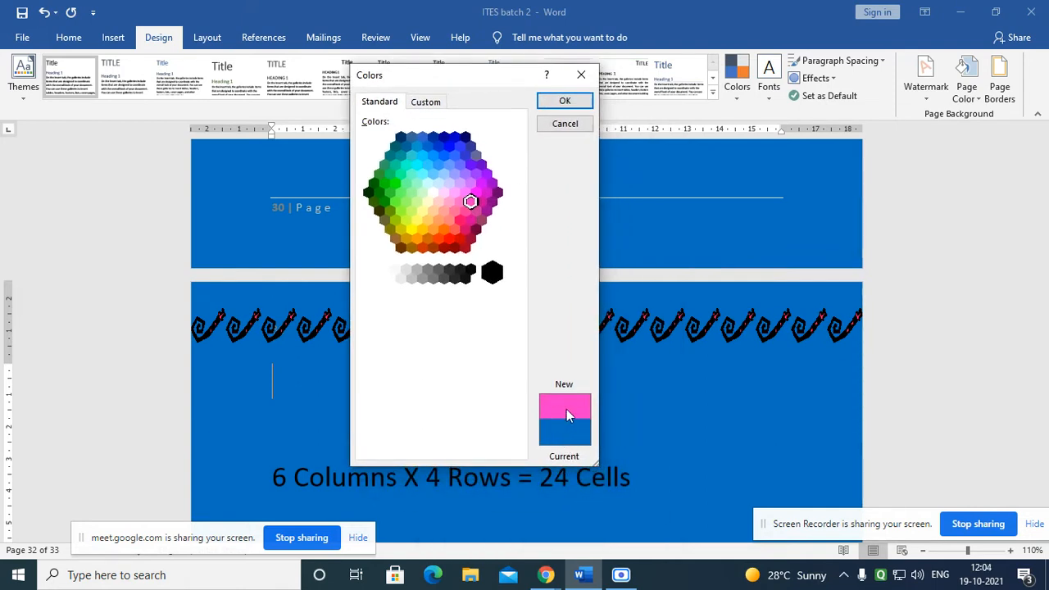
click(565, 101)
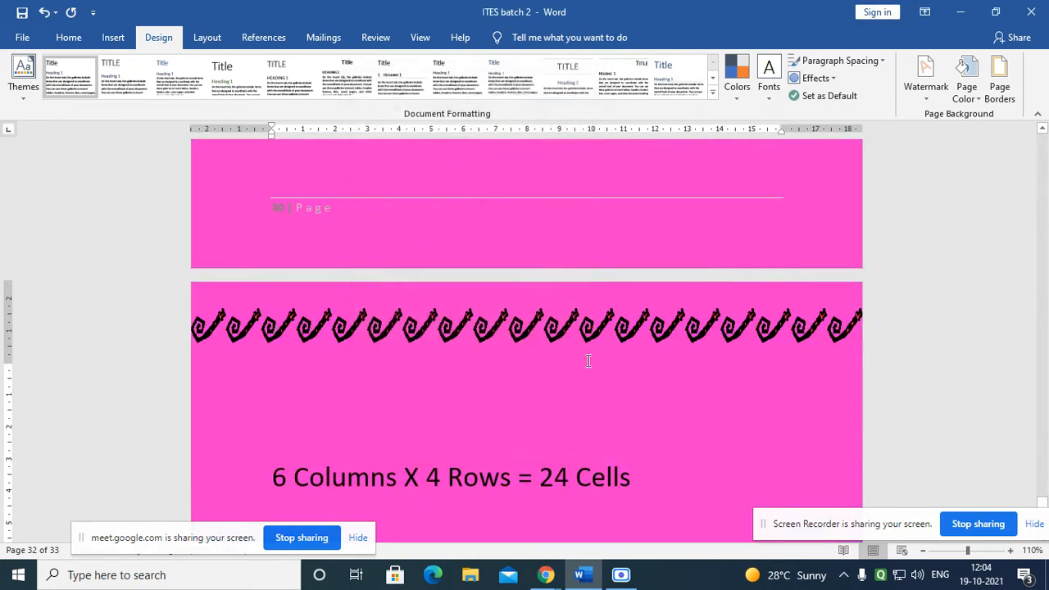
scroll(588, 361, down, 5)
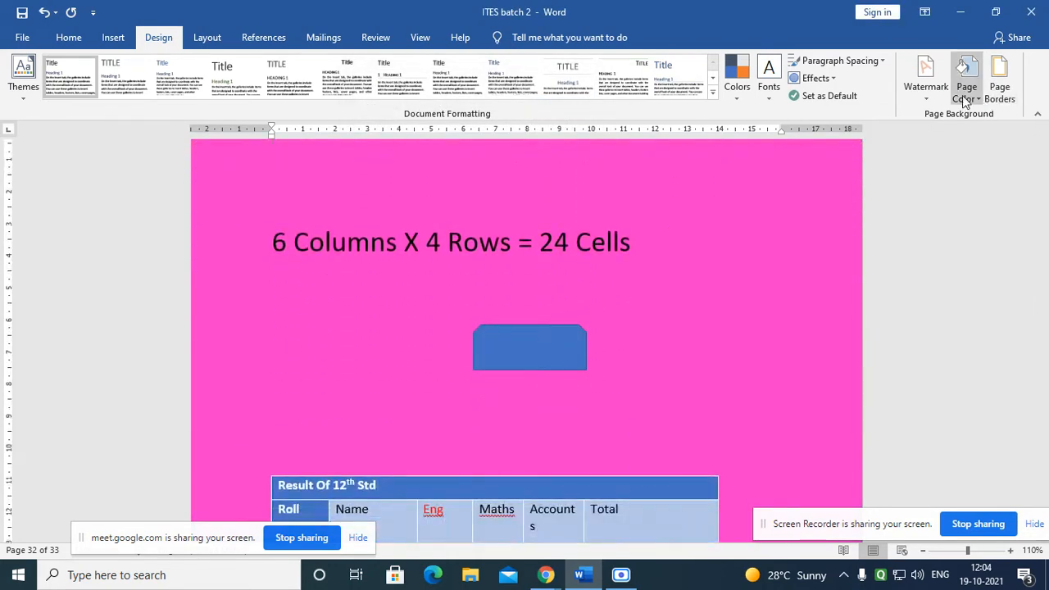
- Look over the gradient, texture and picture fill effects for the page background without applying any
click(962, 95)
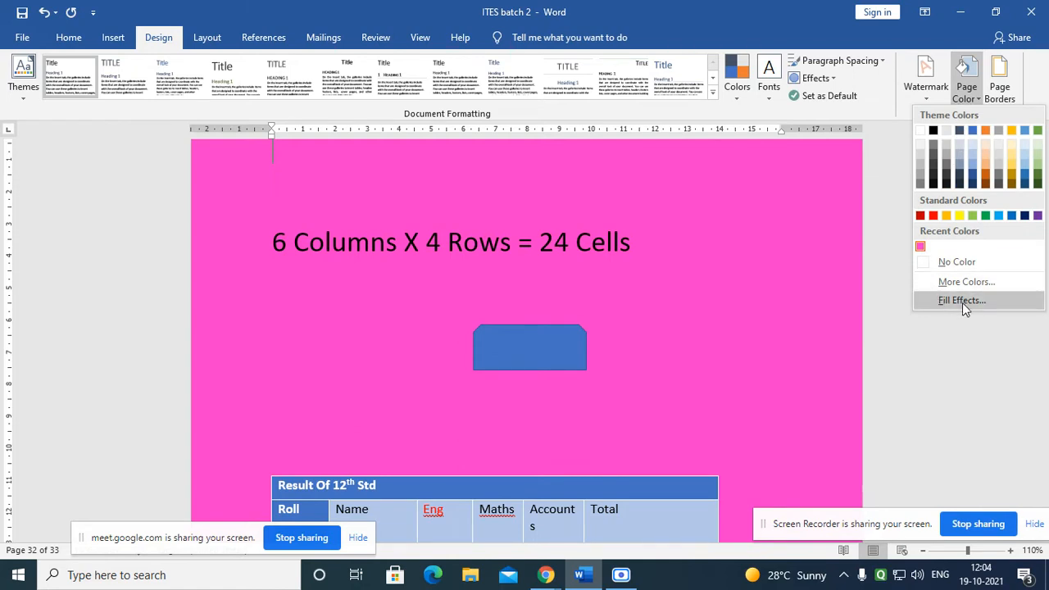
click(962, 301)
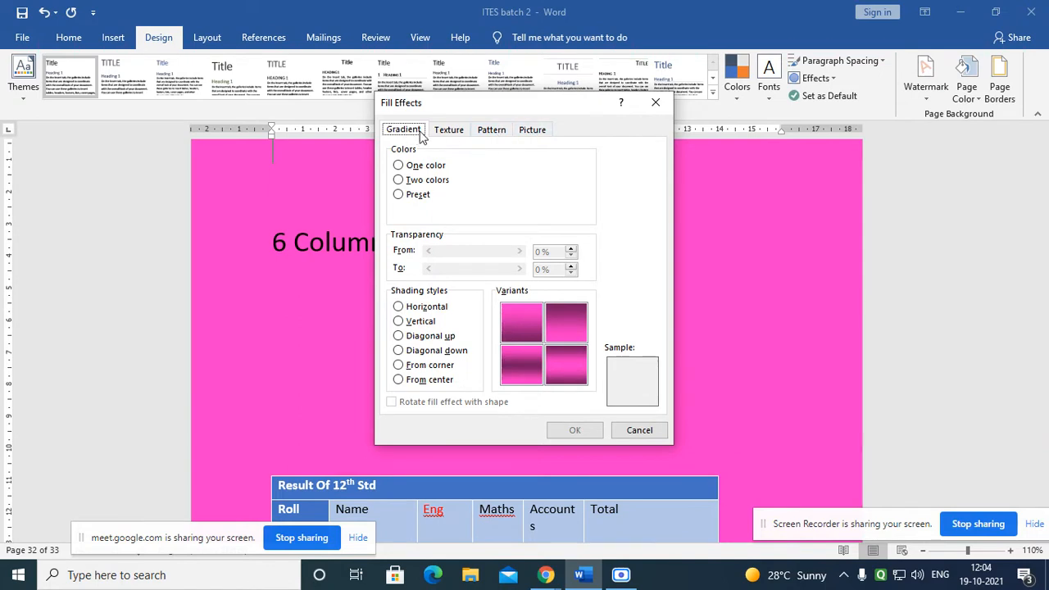
click(449, 131)
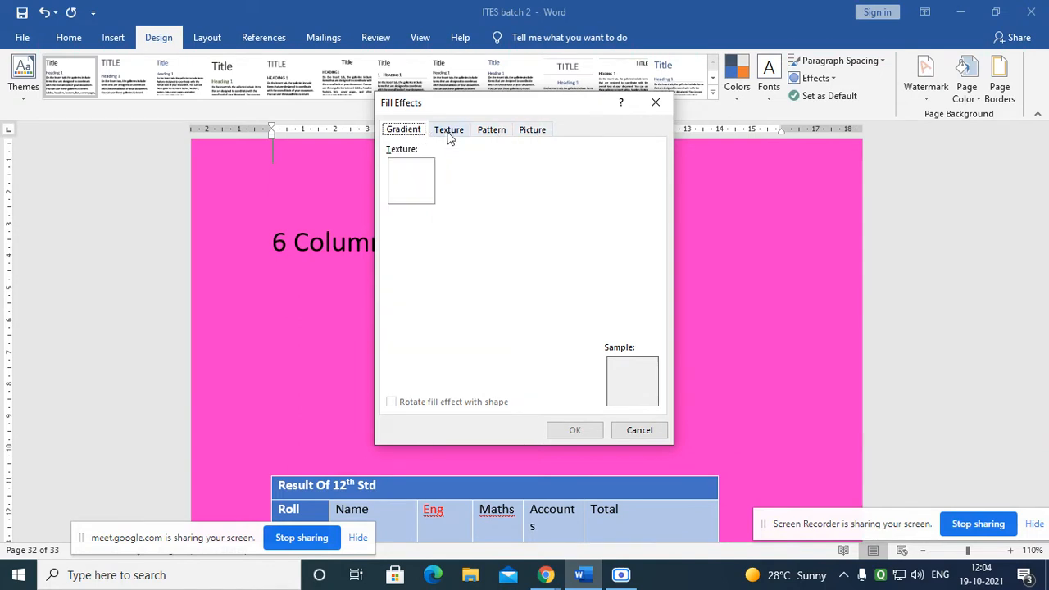
click(532, 133)
click(654, 100)
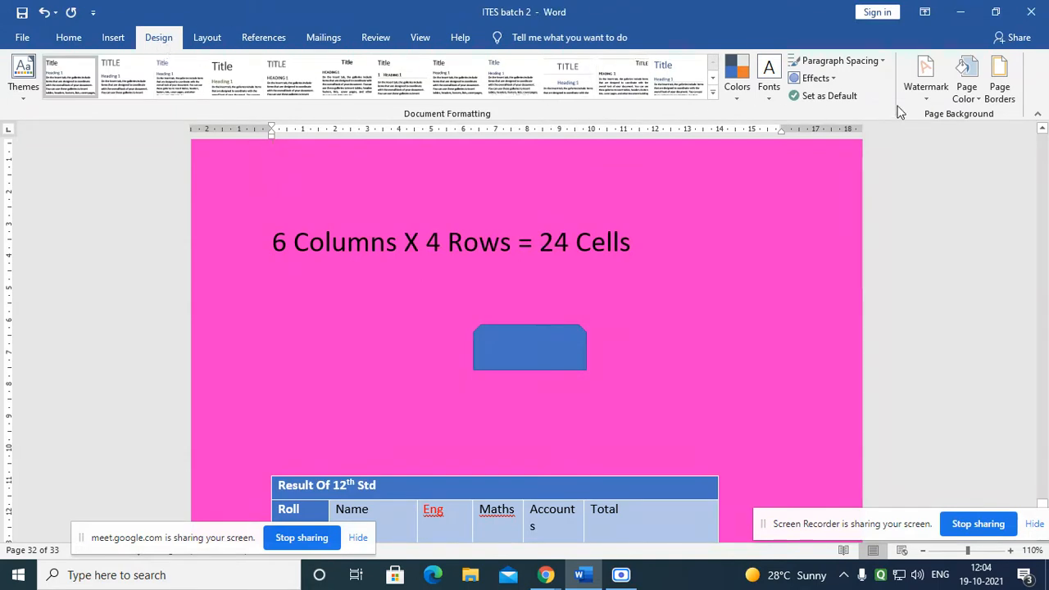
- Review the page background fill effects again, browsing all preset textures and the pattern and picture options
click(962, 99)
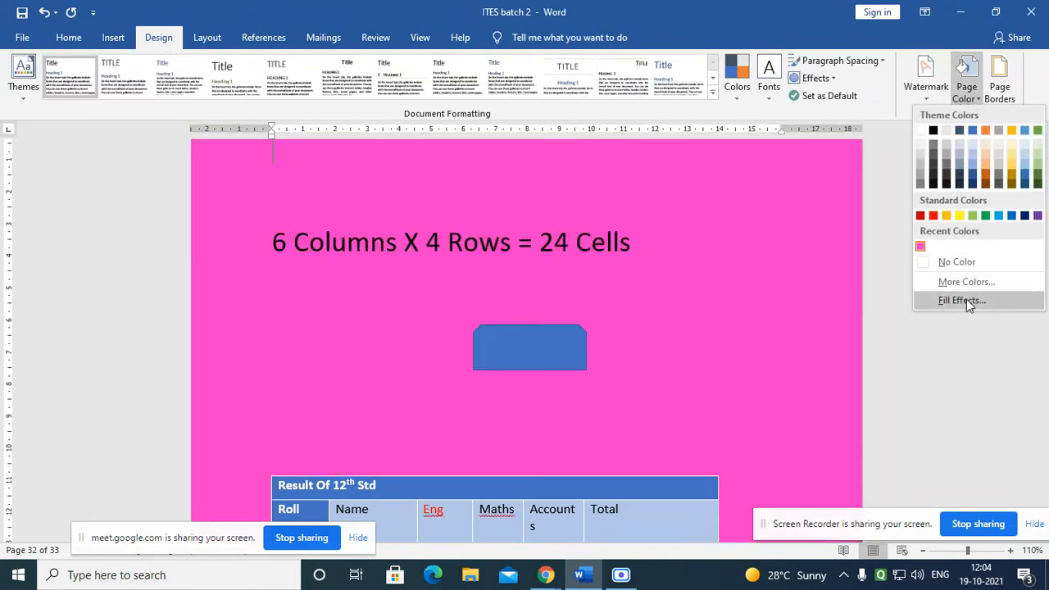
click(965, 301)
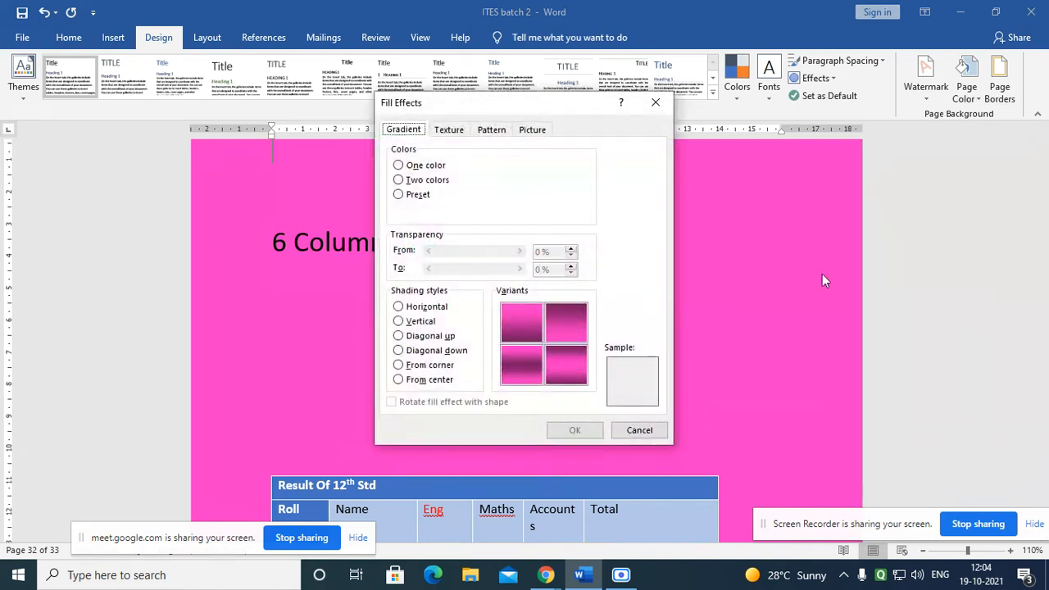
drag(534, 103, 474, 82)
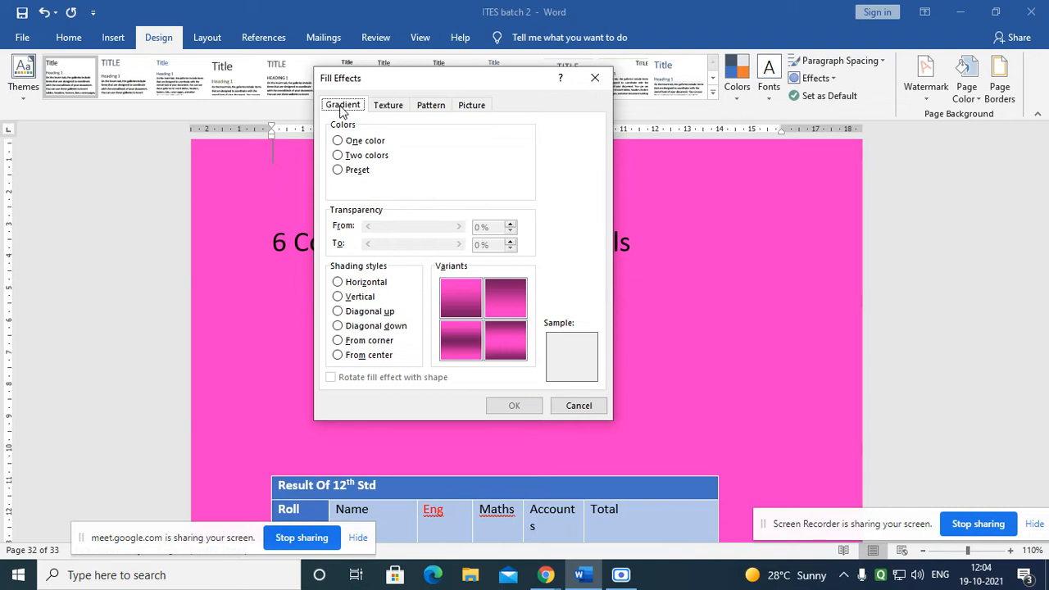
click(389, 107)
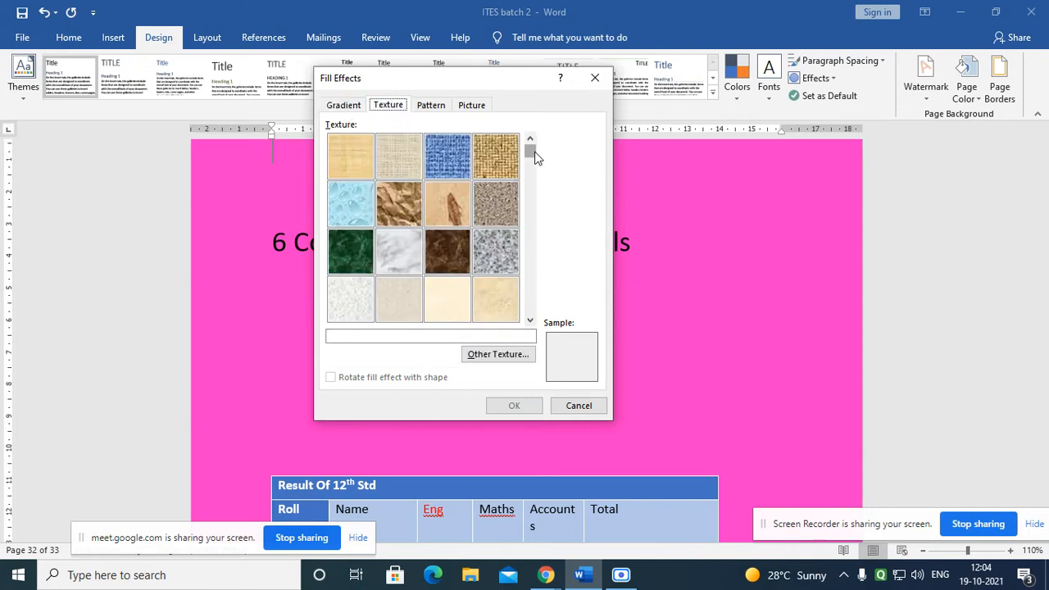
drag(530, 147, 541, 319)
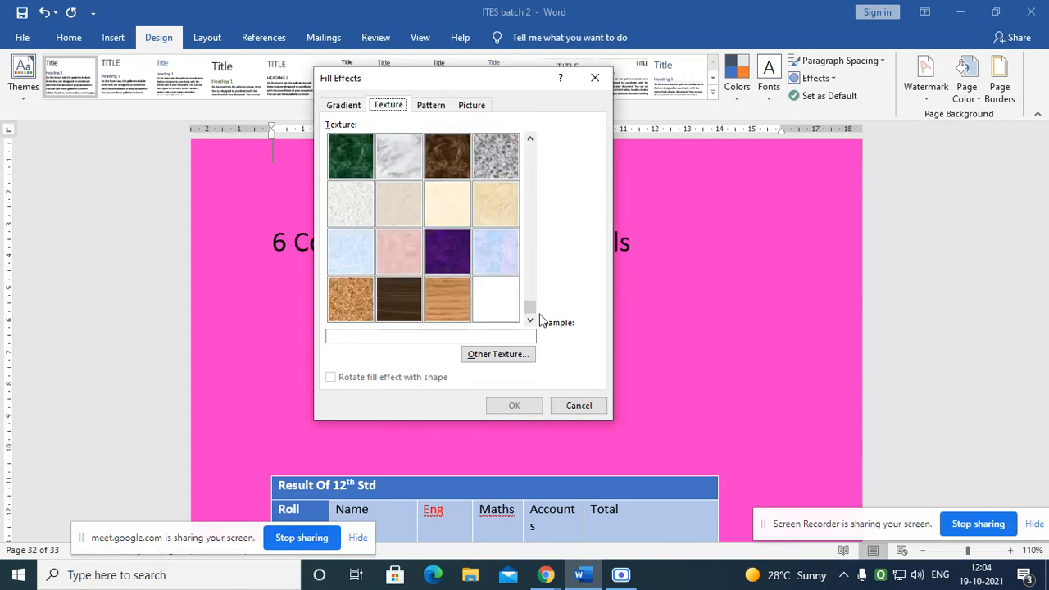
click(431, 106)
click(472, 108)
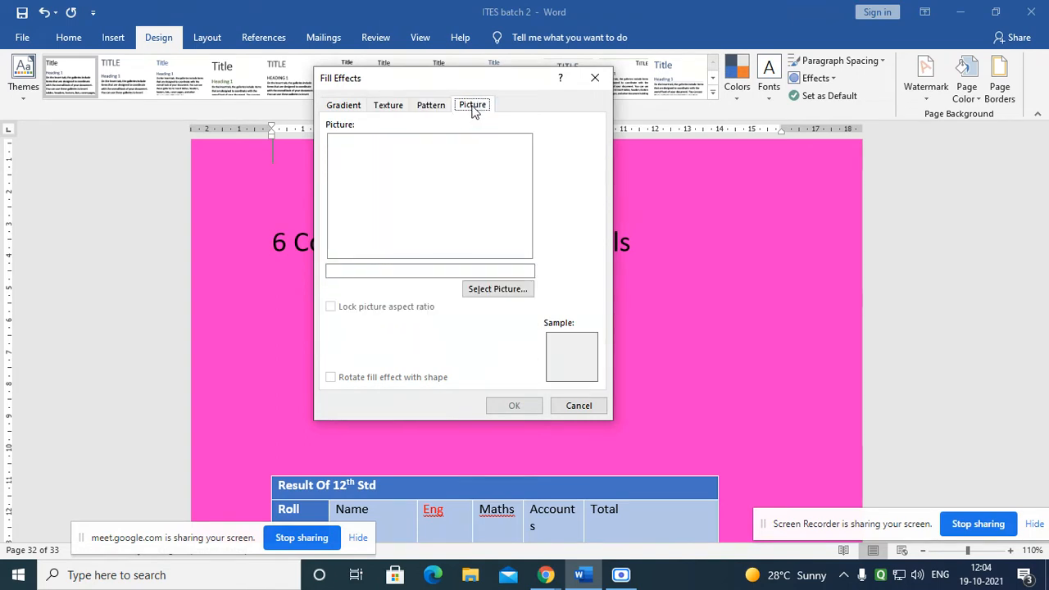
- Apply a one-color Green gradient as page background with From corner shading, using the variant lightest at the lower-right corner
click(342, 107)
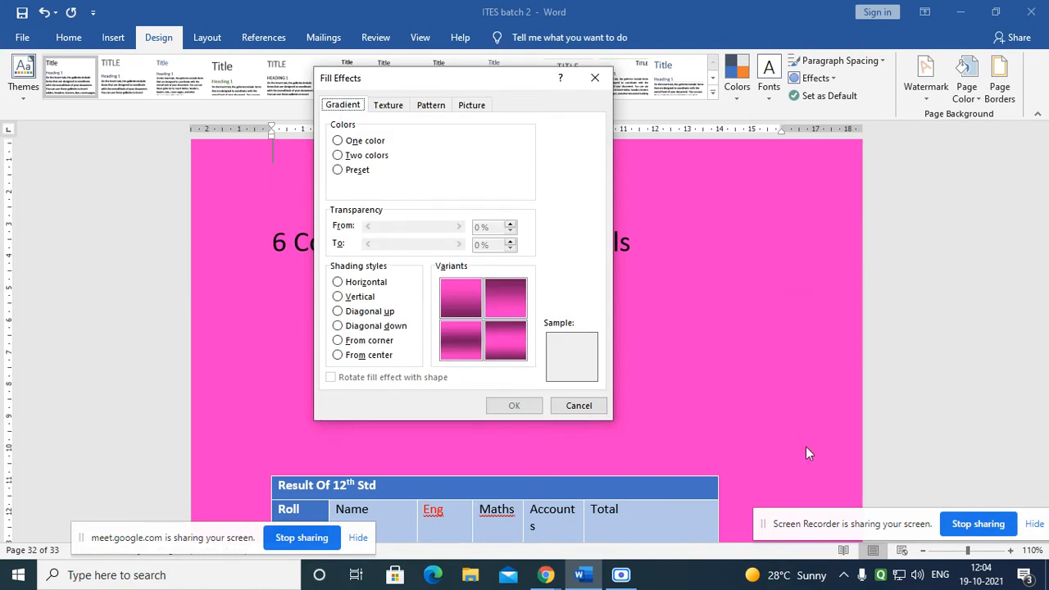
click(337, 142)
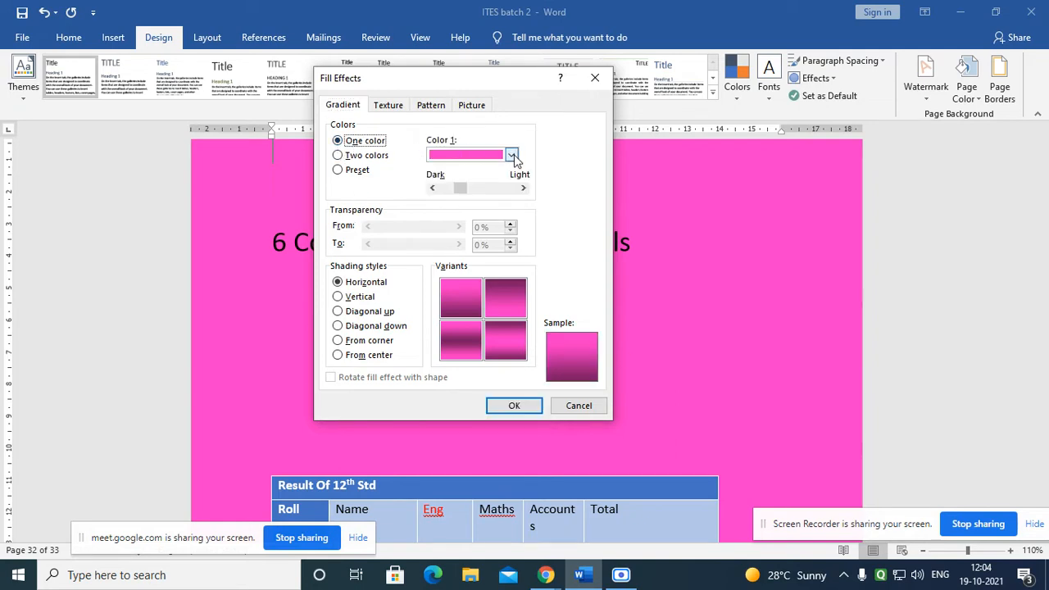
click(510, 154)
click(499, 273)
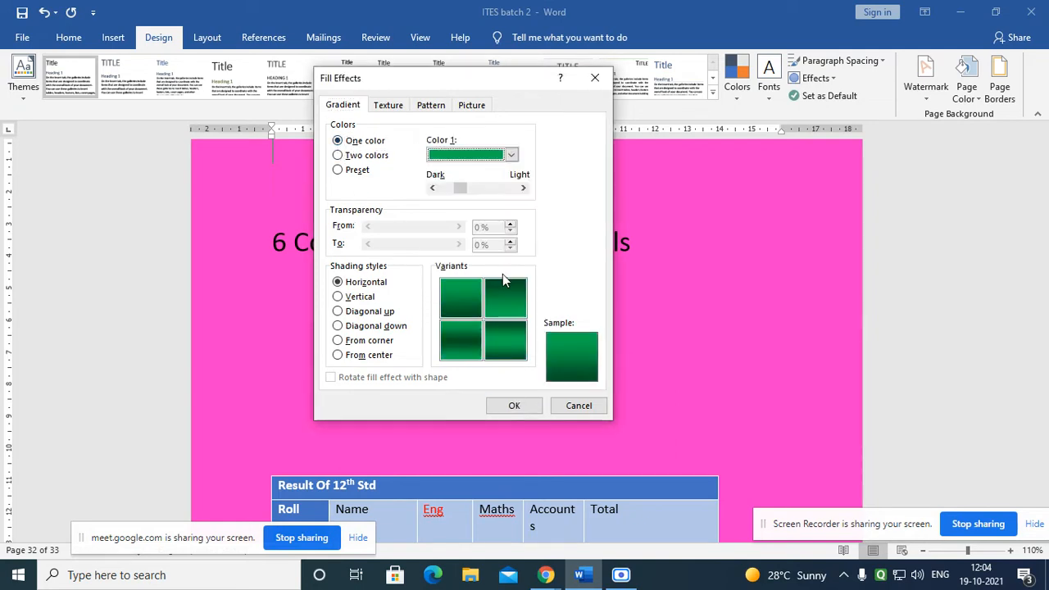
click(351, 297)
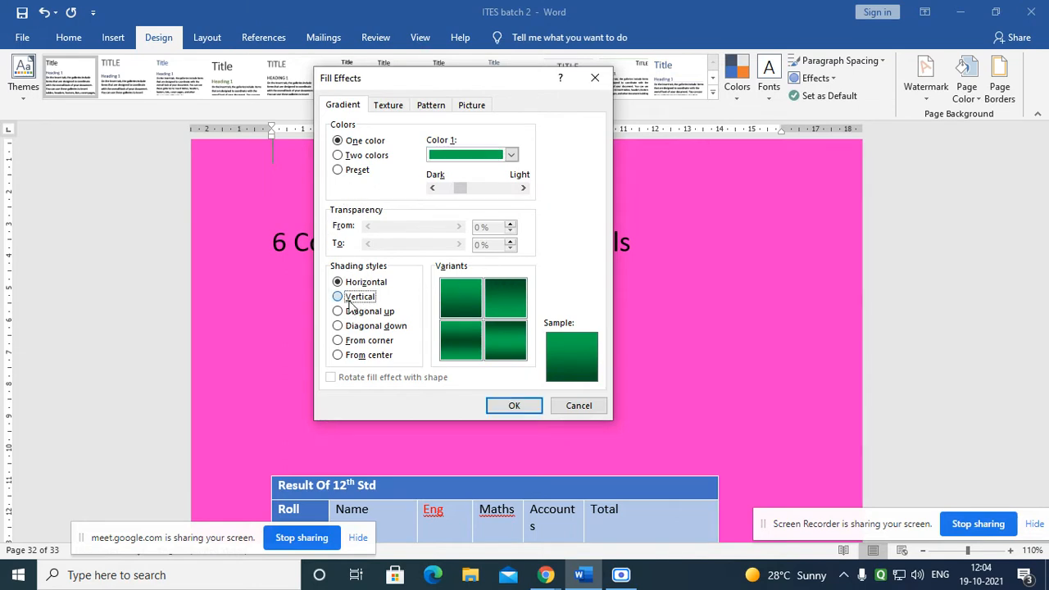
click(353, 326)
click(354, 341)
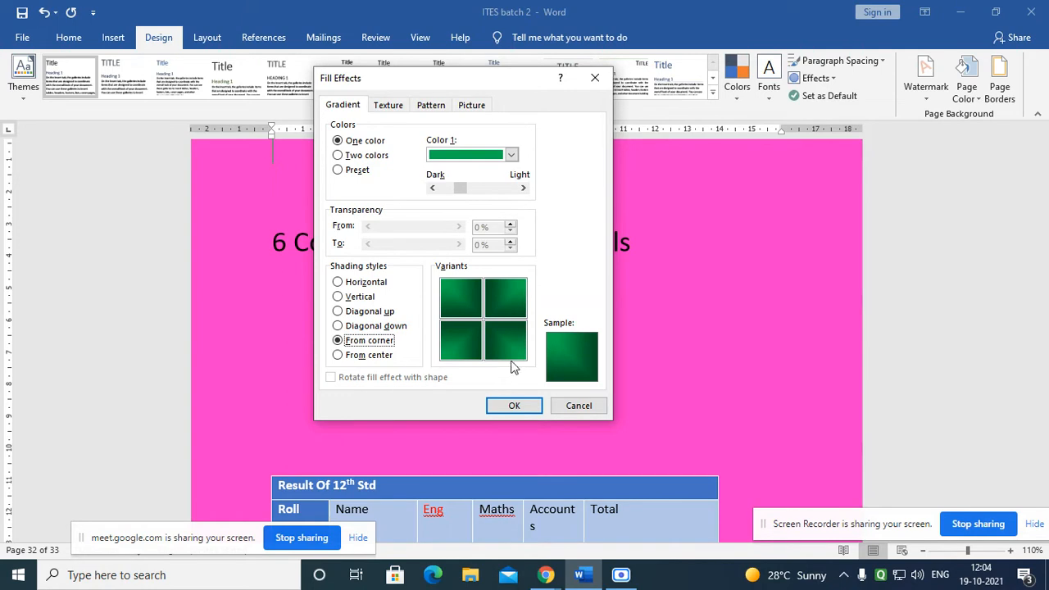
click(503, 337)
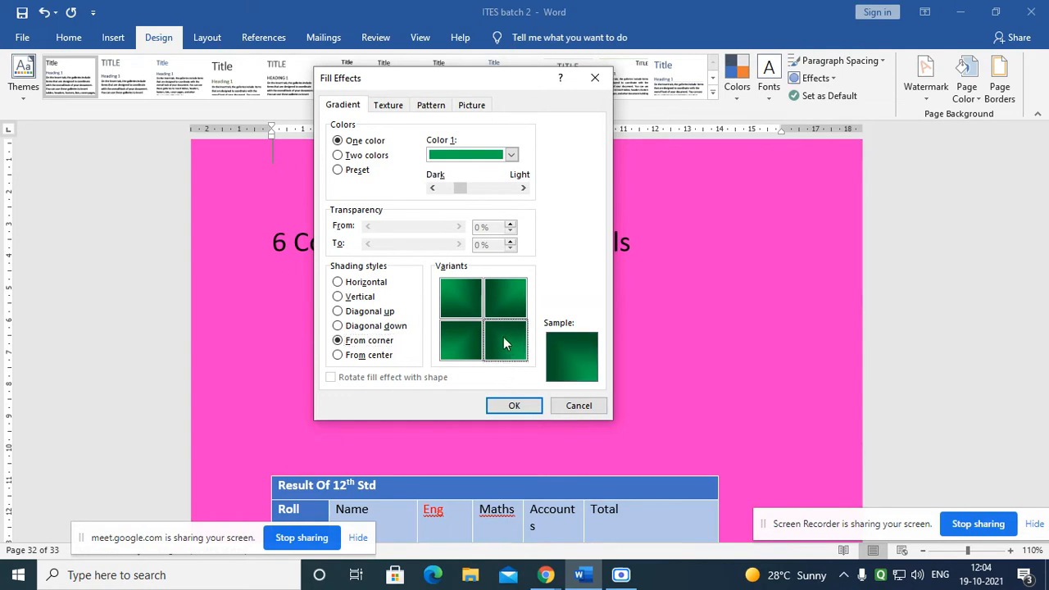
click(509, 409)
- Examine how the green gradient background looks behind the tables, pictures and shapes on several pages
scroll(522, 393, down, 5)
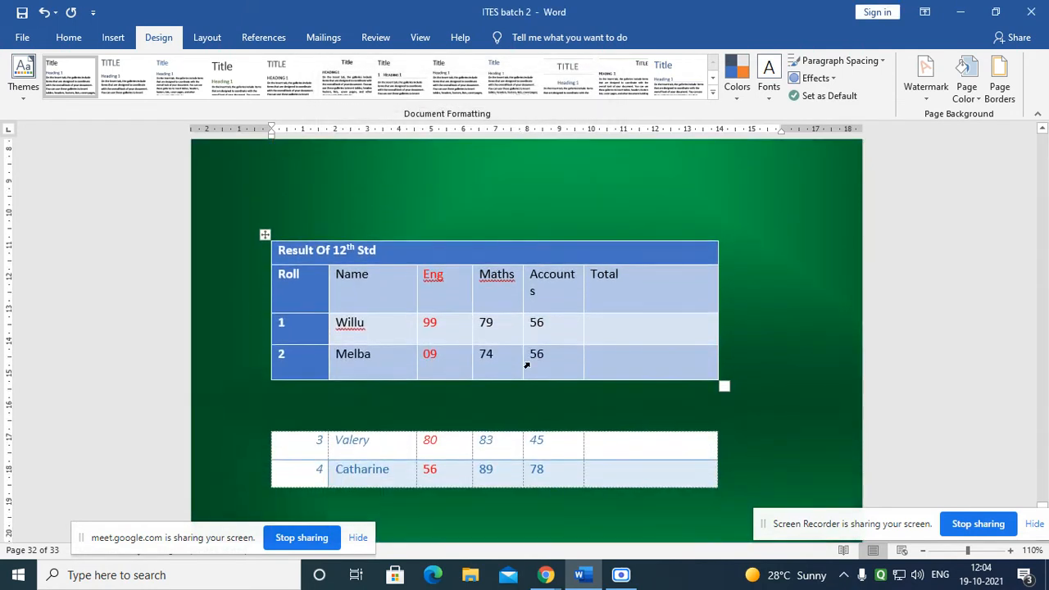
ctrl+scroll(526, 362, down, 5)
scroll(521, 378, down, 10)
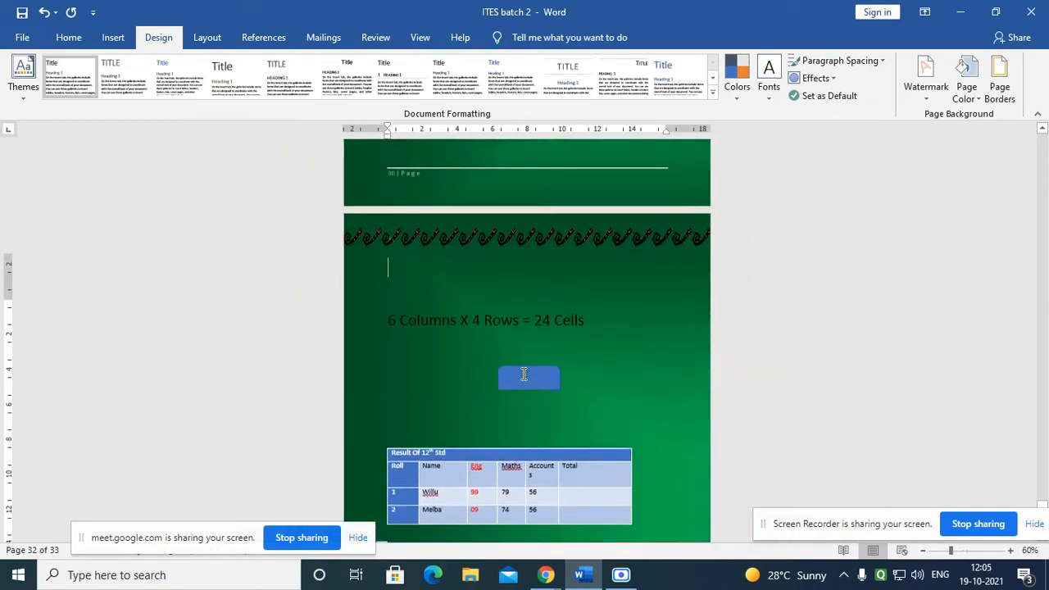
scroll(521, 378, down, 15)
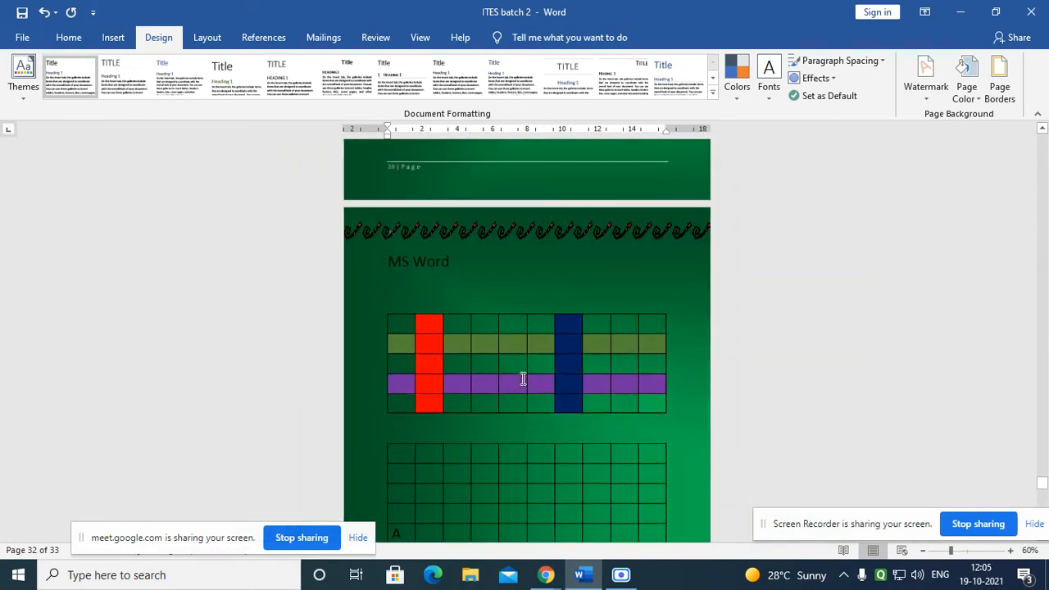
scroll(523, 379, up, 12)
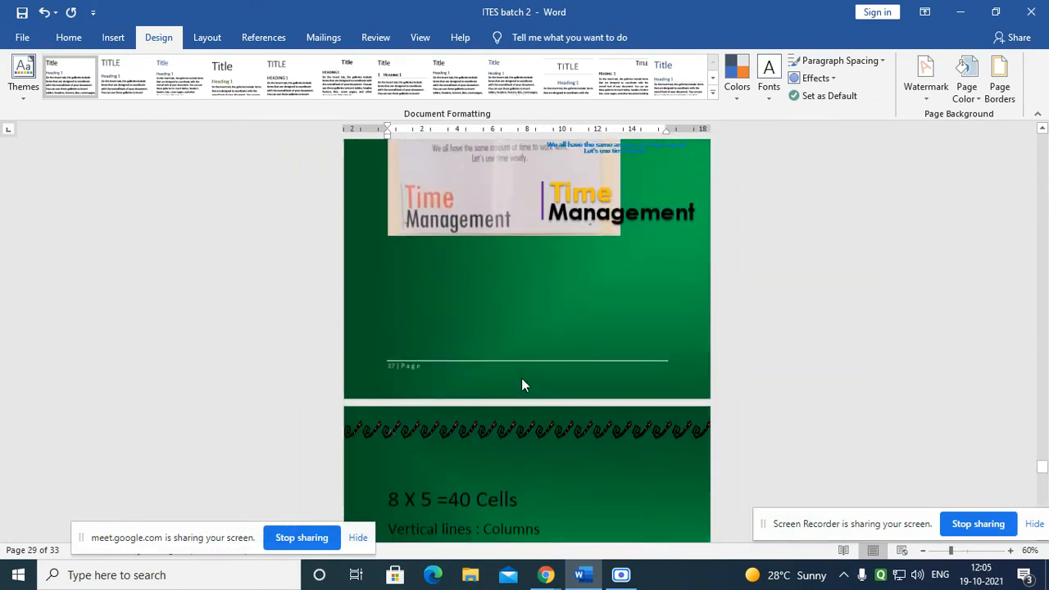
scroll(521, 378, up, 8)
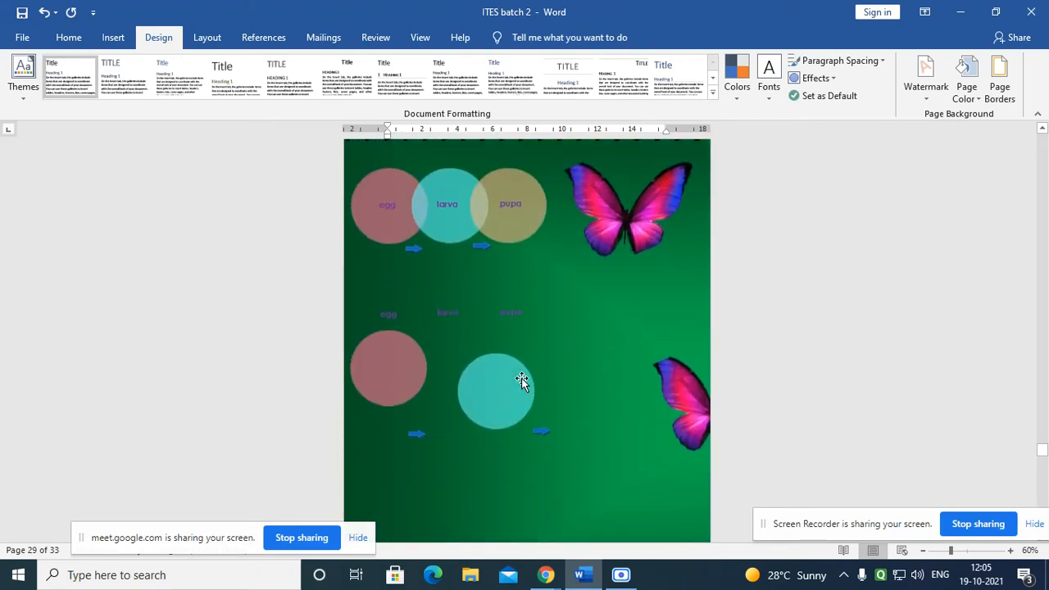
- Set the page background fill effect to a two-color gradient, keeping Green as Color 1 and choosing Purple as Color 2
click(966, 90)
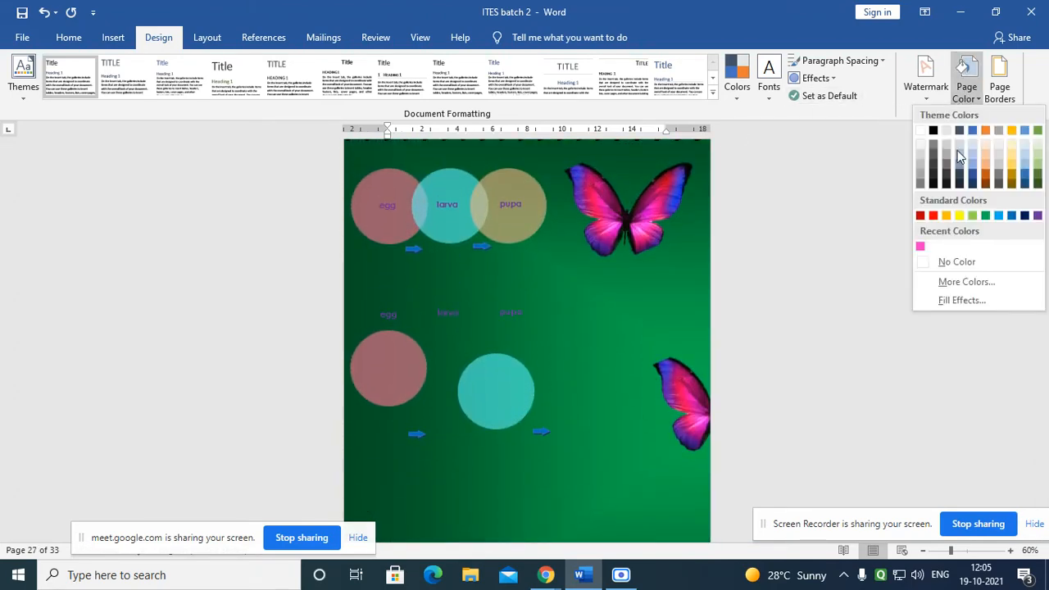
click(965, 300)
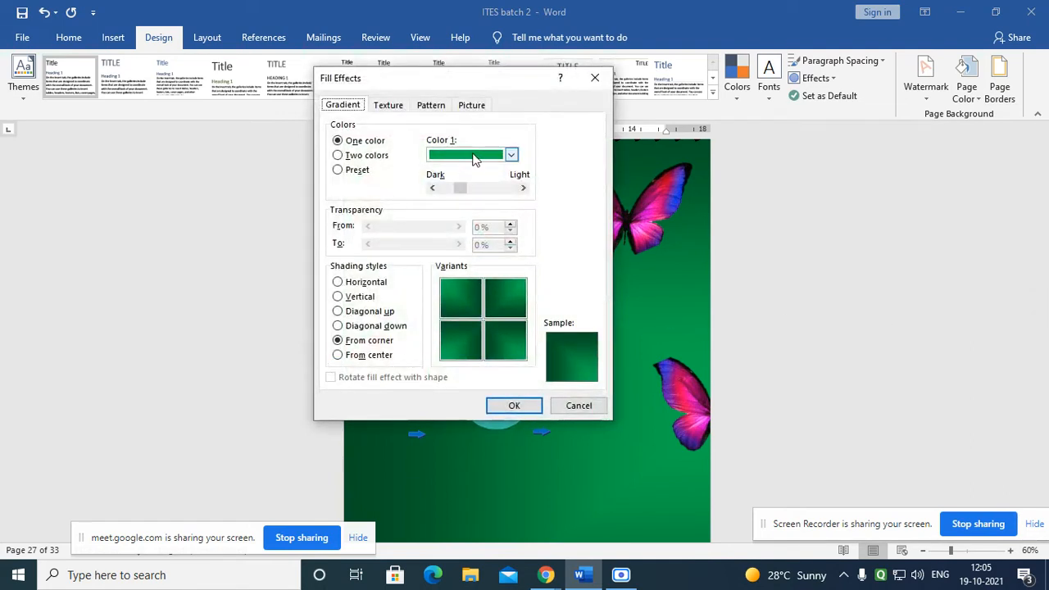
click(366, 156)
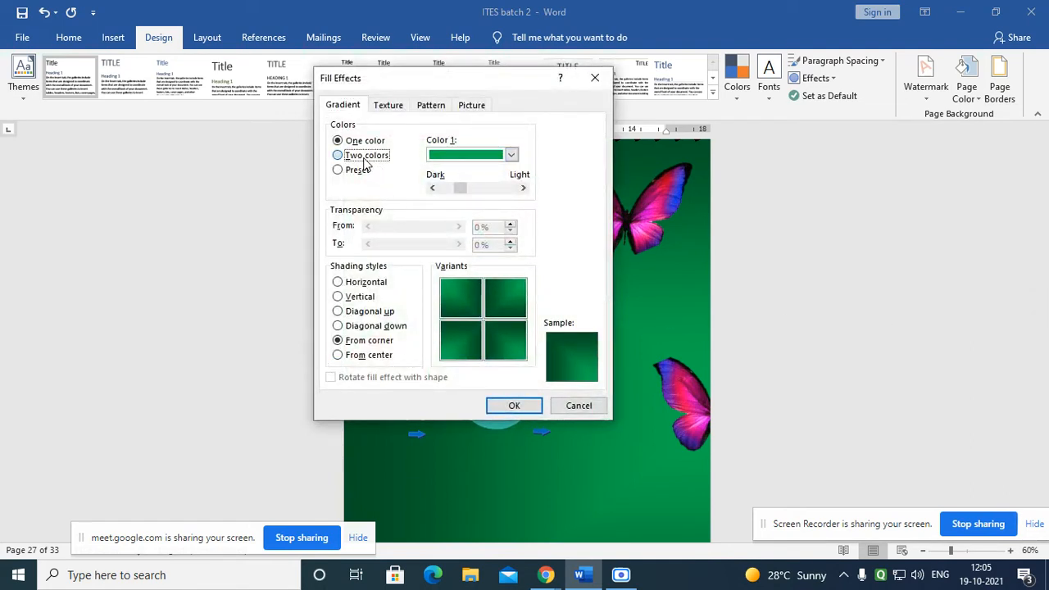
click(504, 186)
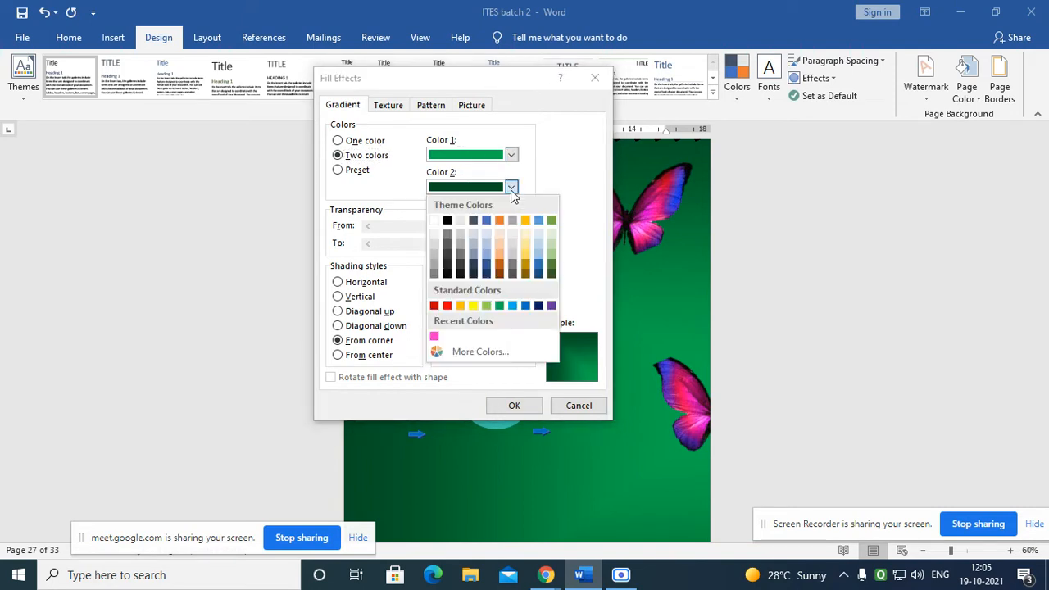
click(552, 306)
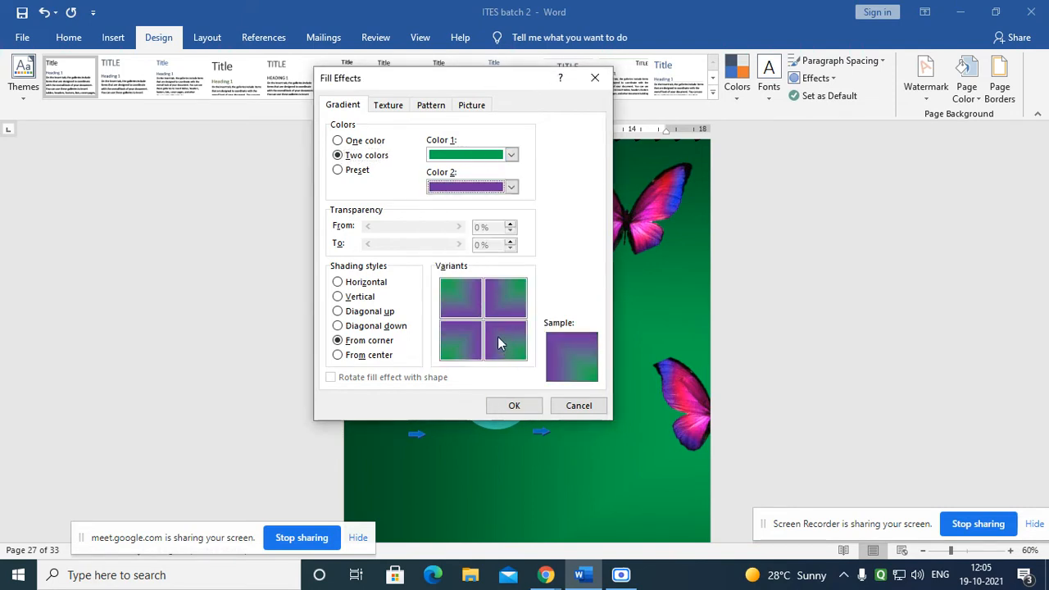
- Try several shading styles, then apply the two-color gradient with Vertical shading and the variant with a green center and purple edges
click(361, 297)
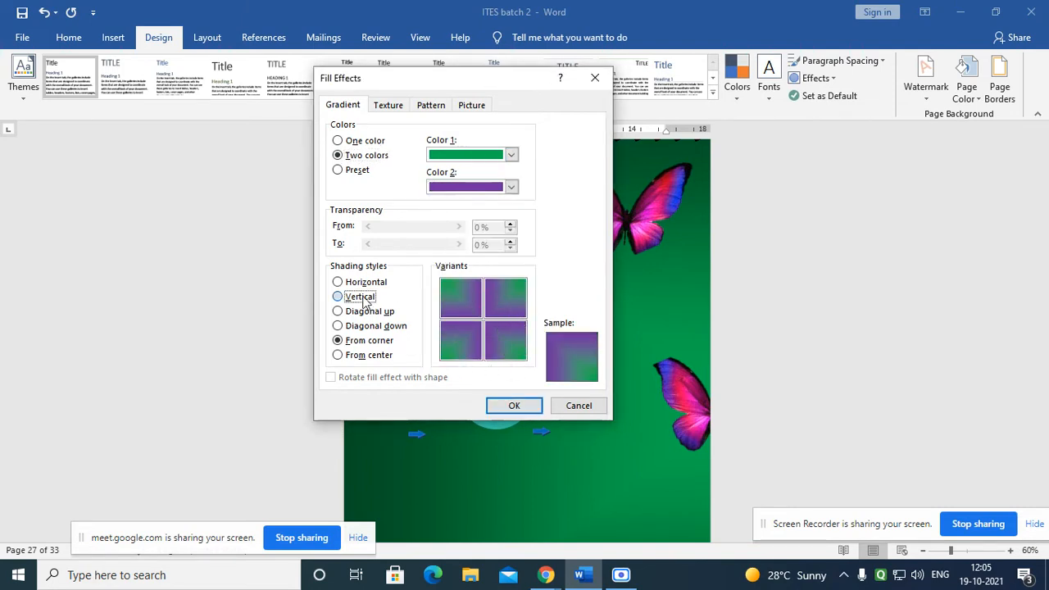
click(361, 282)
click(369, 311)
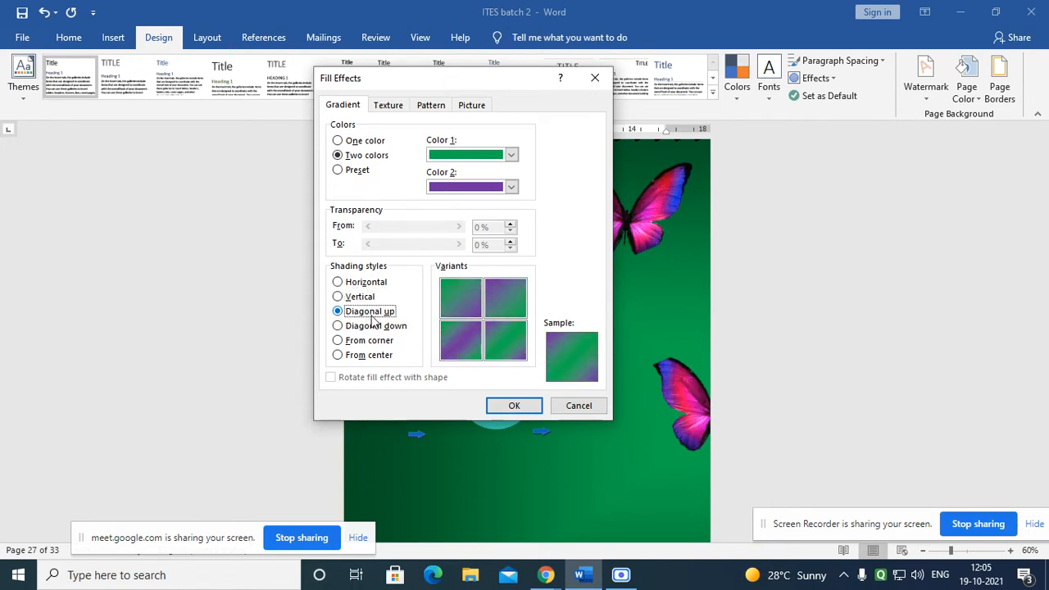
click(456, 340)
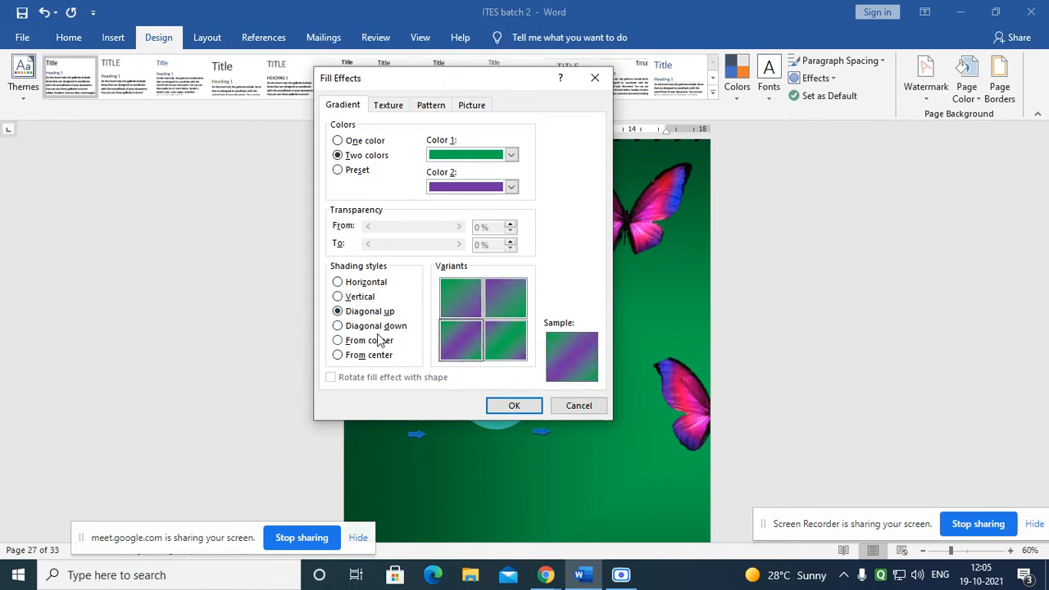
click(363, 298)
click(494, 339)
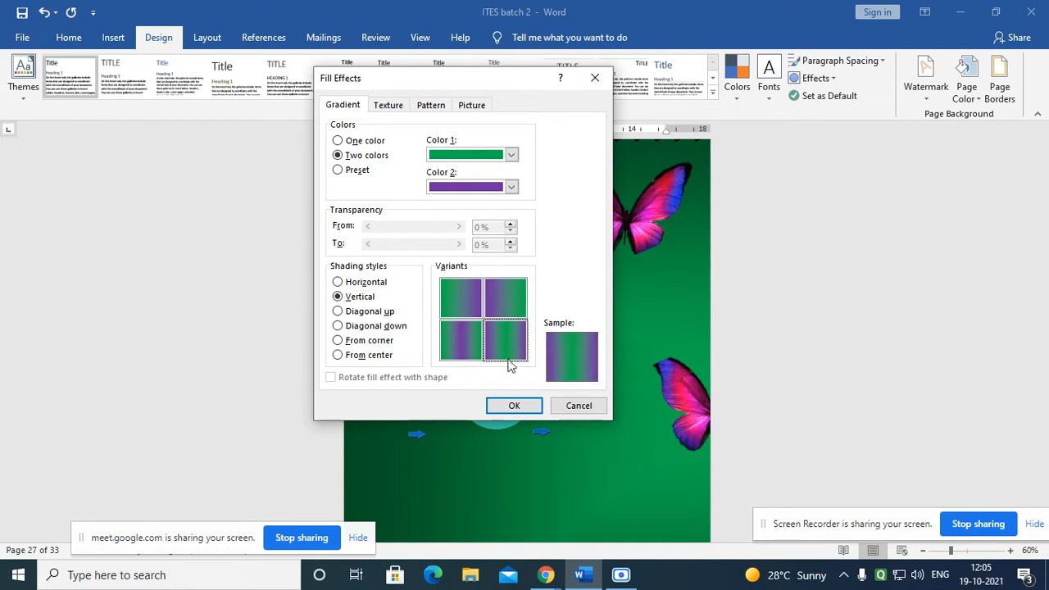
click(514, 405)
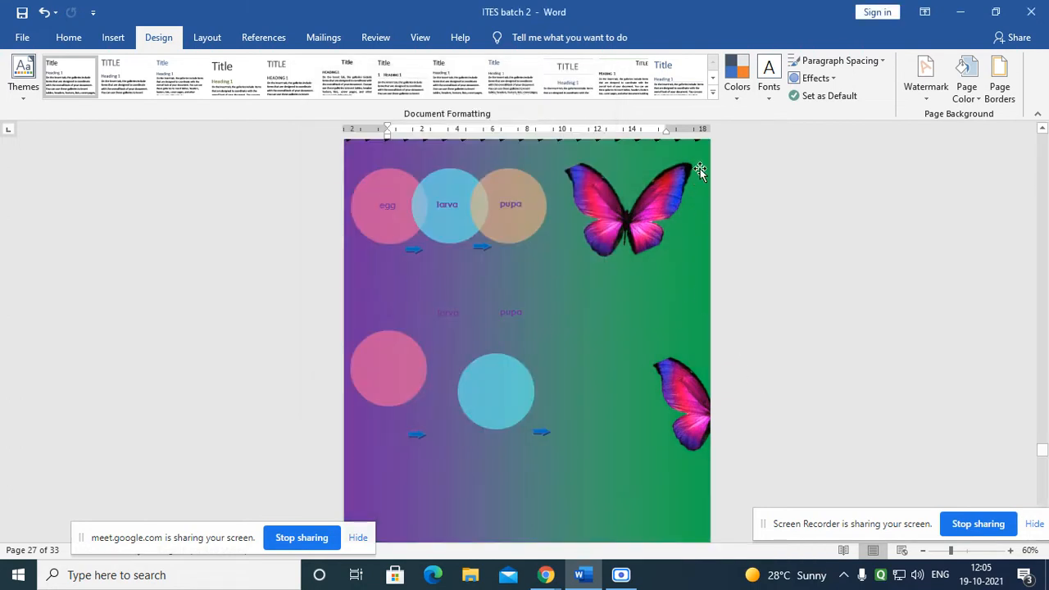
- Reopen the page background fill effects and switch the gradient from two colors to preset colors
click(969, 101)
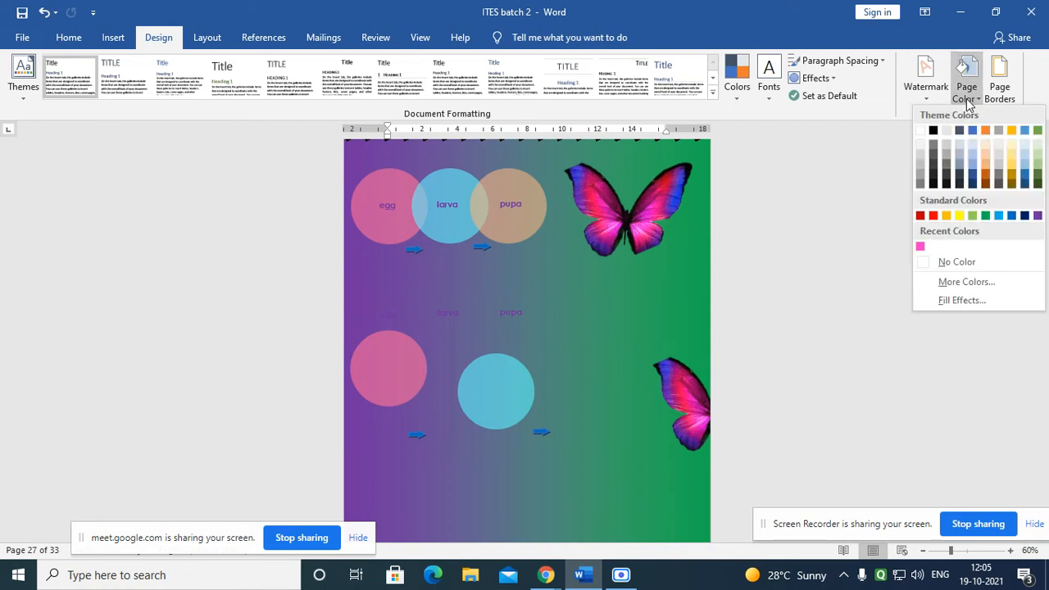
click(972, 301)
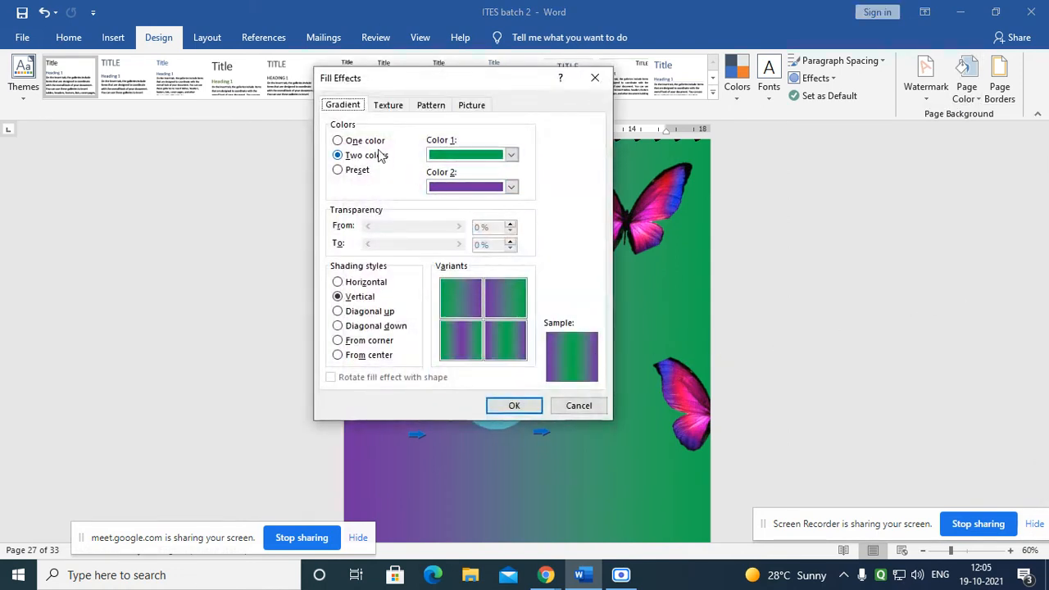
click(354, 158)
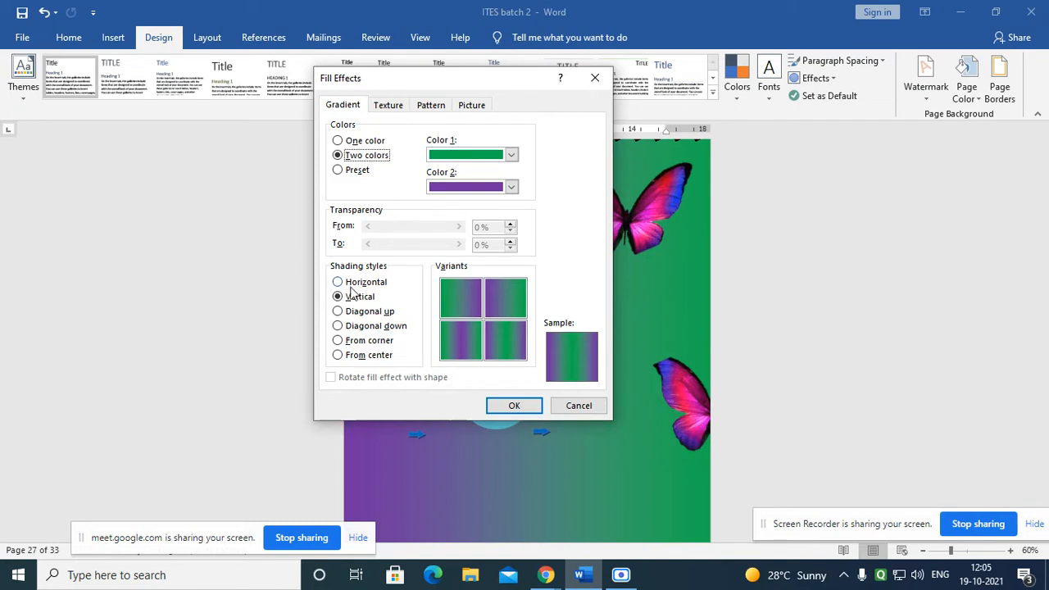
click(354, 172)
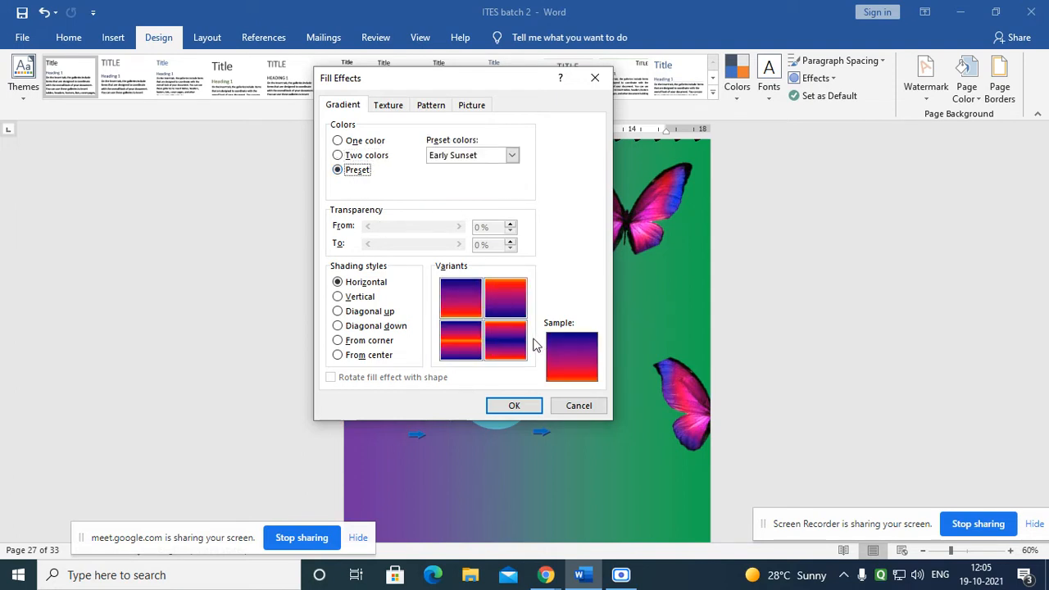
- Preview the Late Sunset, Daybreak, Horizon and Desert preset gradients, ending with Early Sunset selected again
click(475, 157)
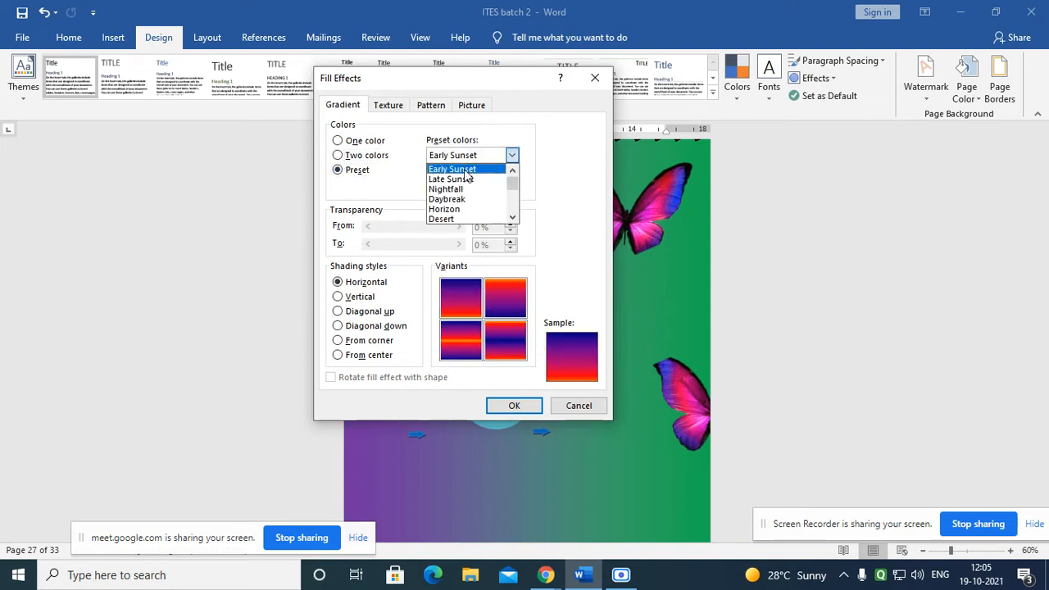
click(465, 179)
click(468, 158)
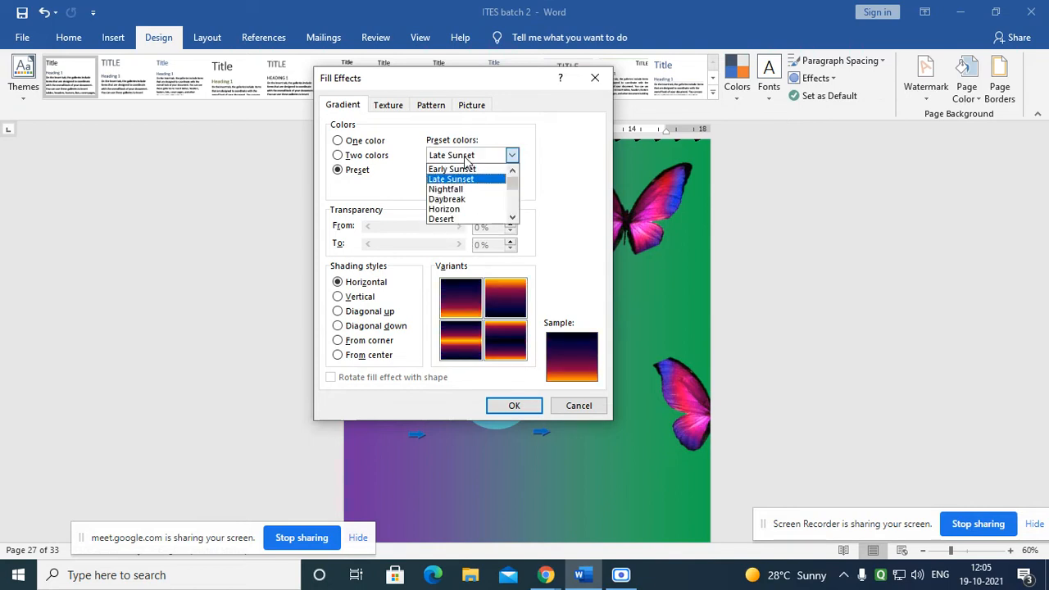
click(456, 199)
click(464, 159)
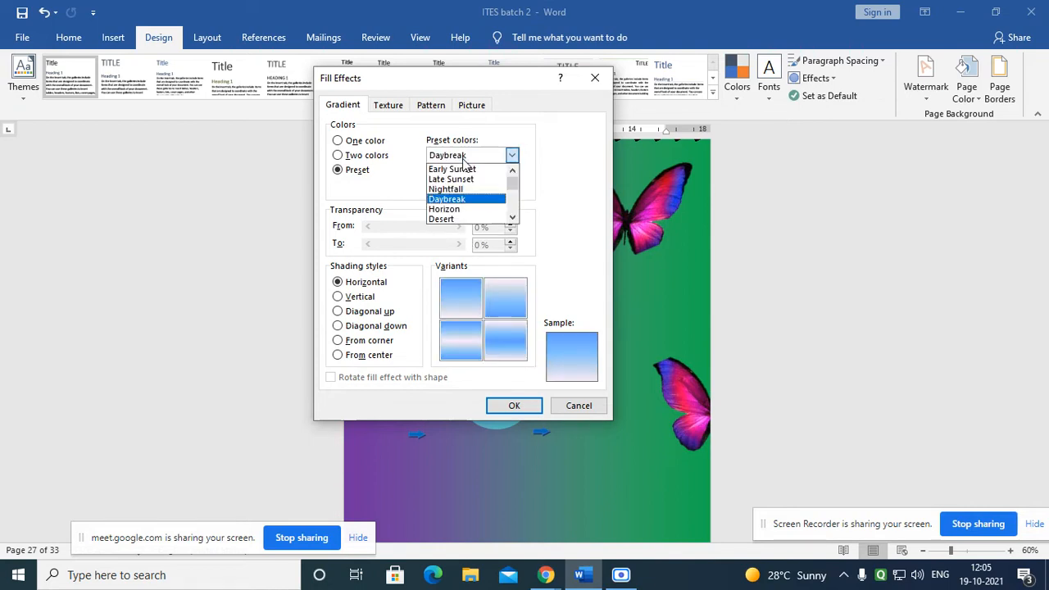
click(470, 209)
click(453, 158)
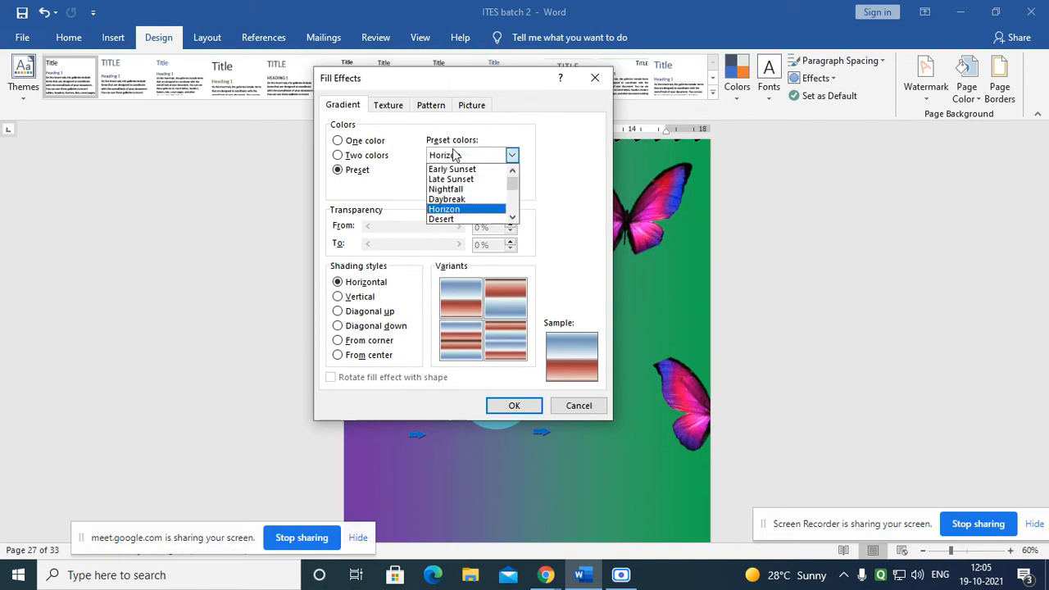
click(464, 219)
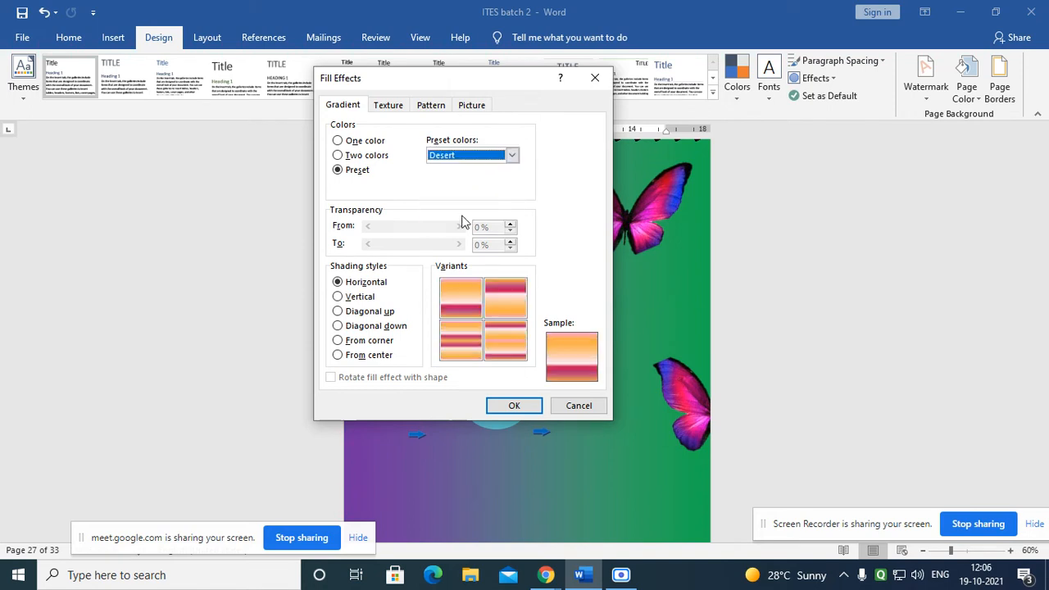
click(468, 166)
click(455, 169)
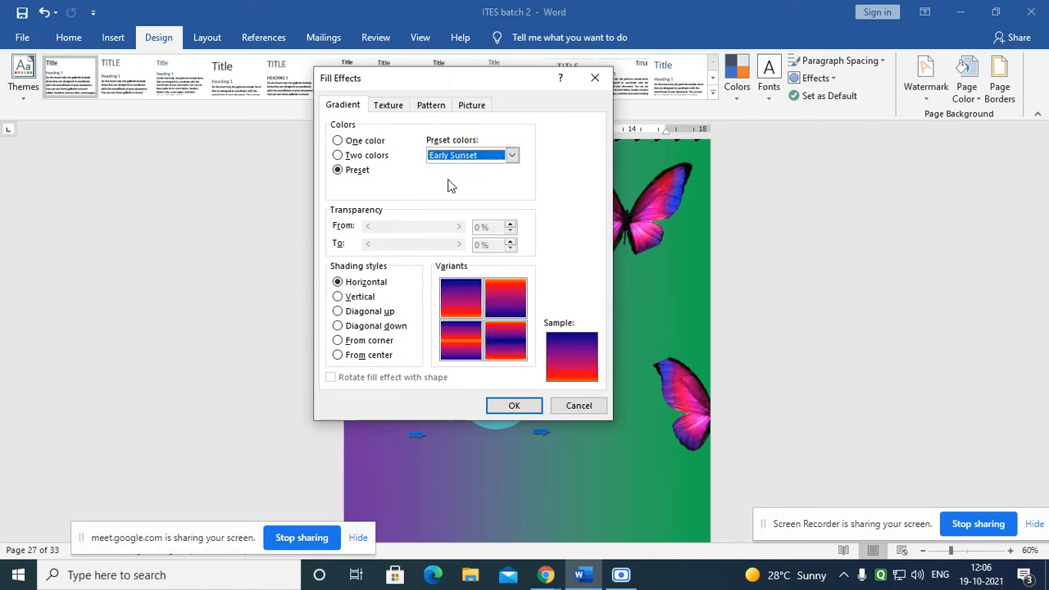
- Compare shading styles for Early Sunset, then apply it as page background with Horizontal shading and the variant running from orange down to dark blue
click(364, 298)
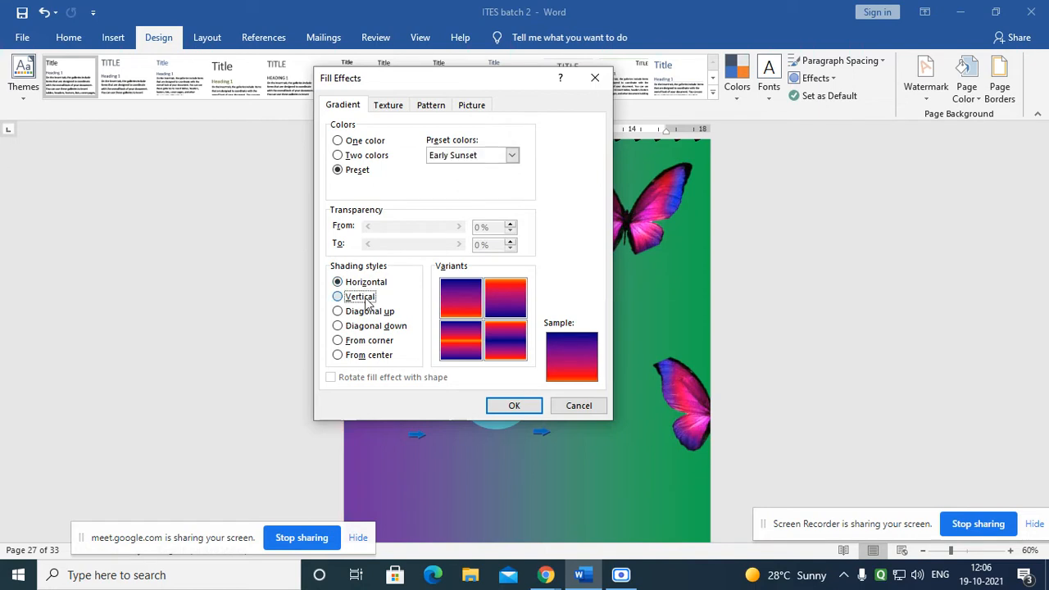
click(369, 313)
click(371, 327)
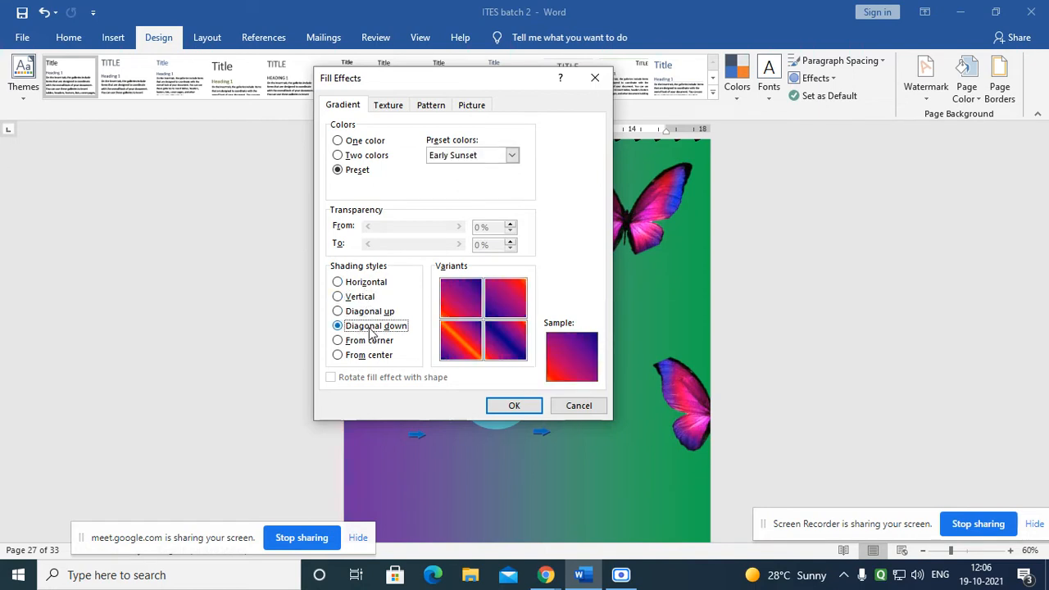
click(352, 297)
click(352, 282)
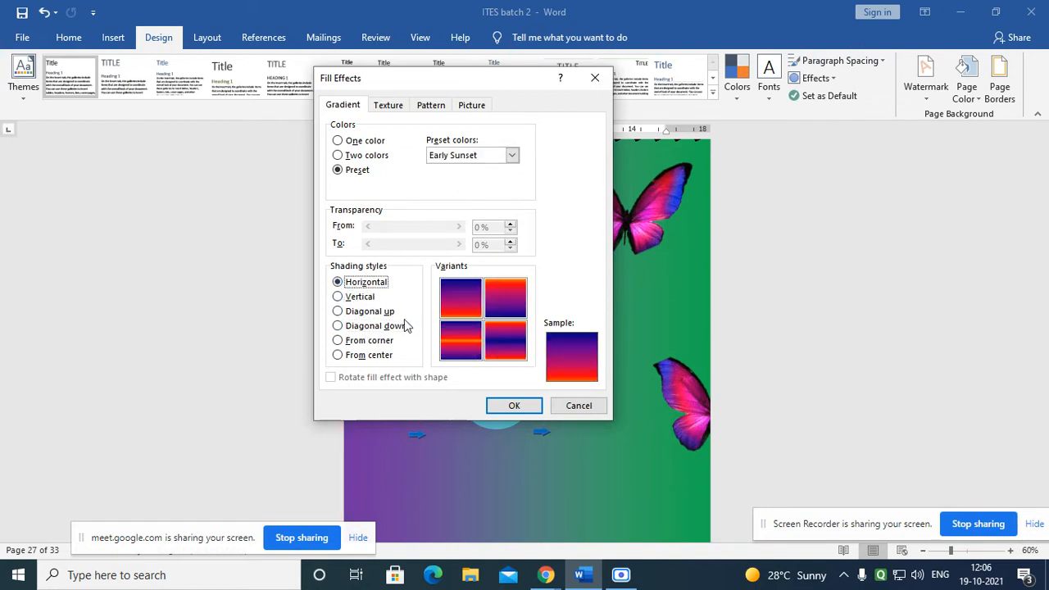
click(468, 347)
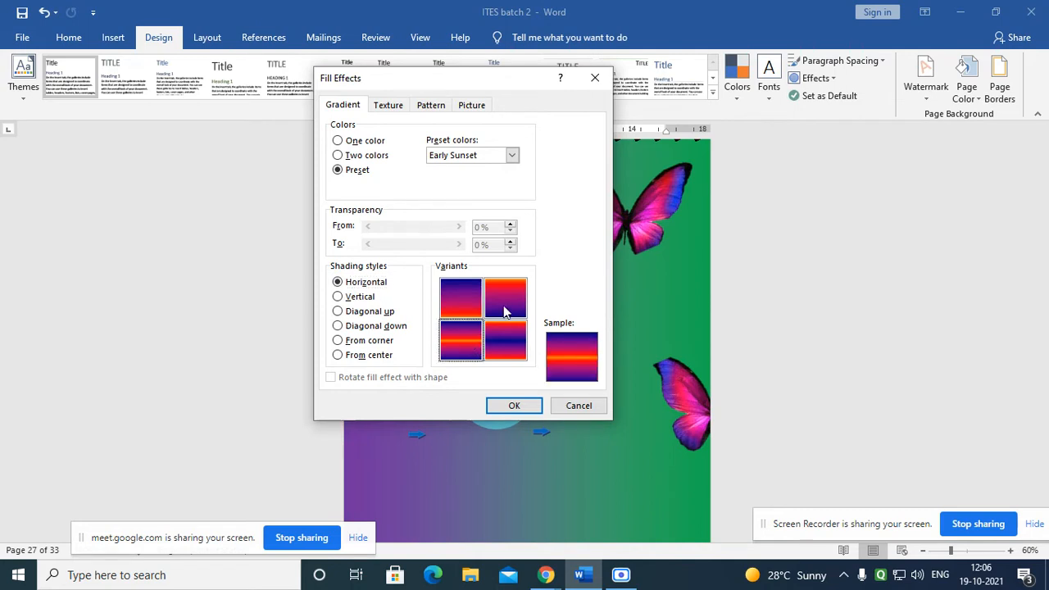
click(504, 311)
click(516, 404)
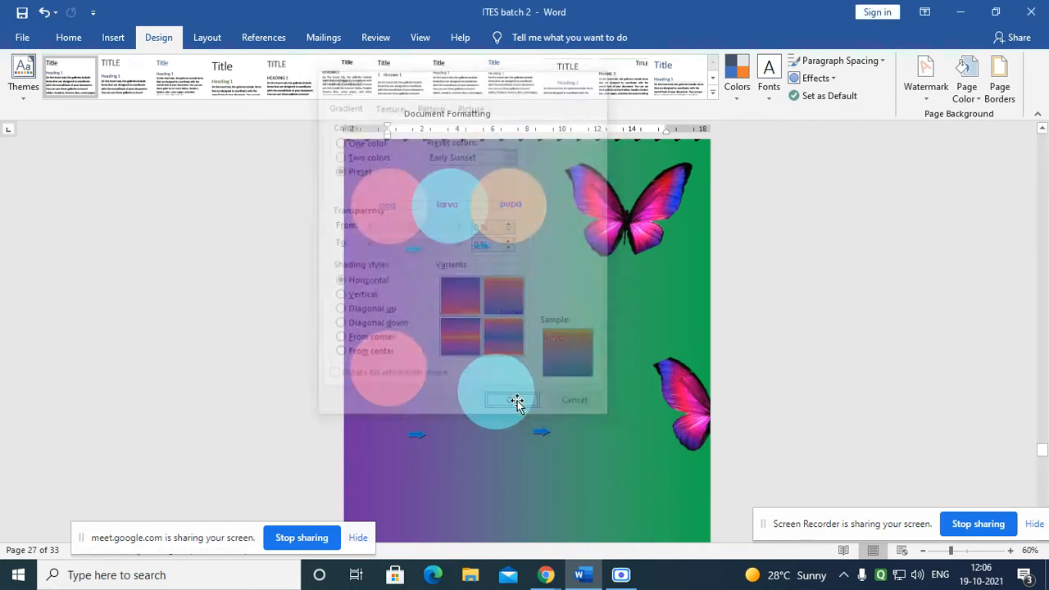
- Examine how the Early Sunset gradient looks across the pages behind the pictures, tables and watermark, at several zoom levels
scroll(590, 358, down, 10)
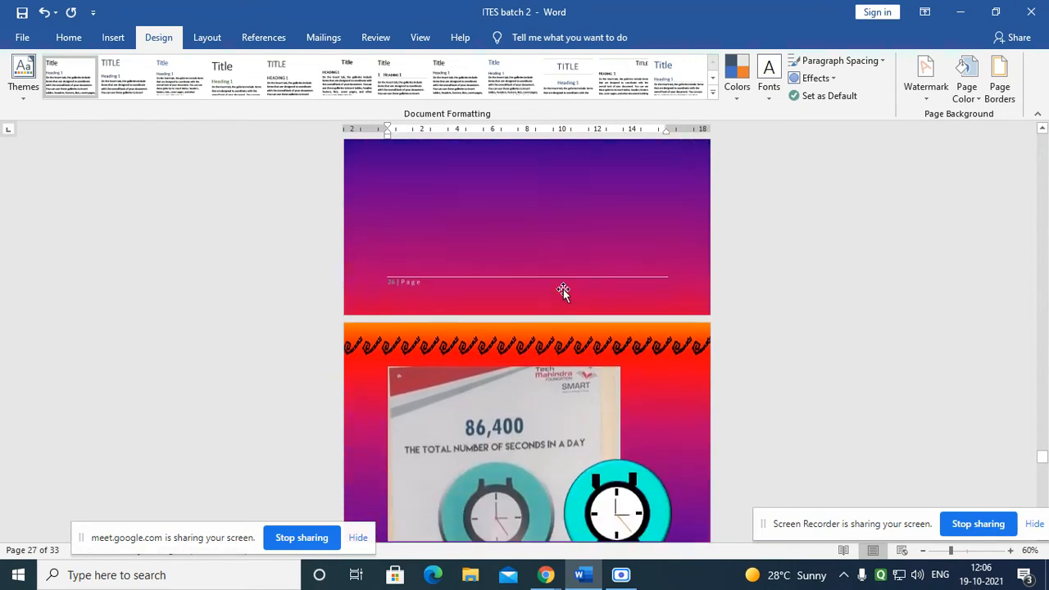
scroll(545, 271, down, 3)
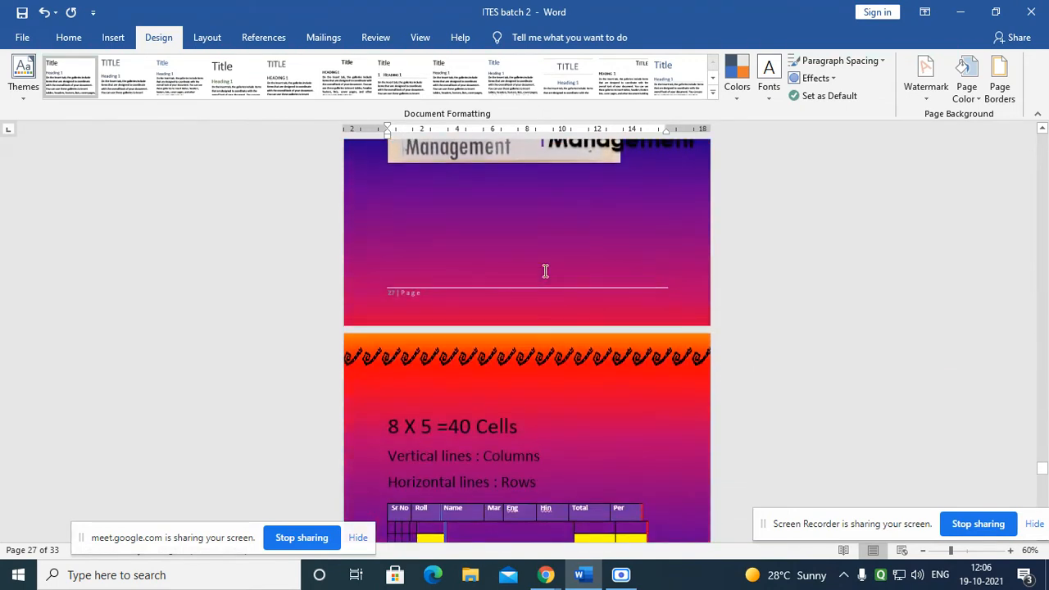
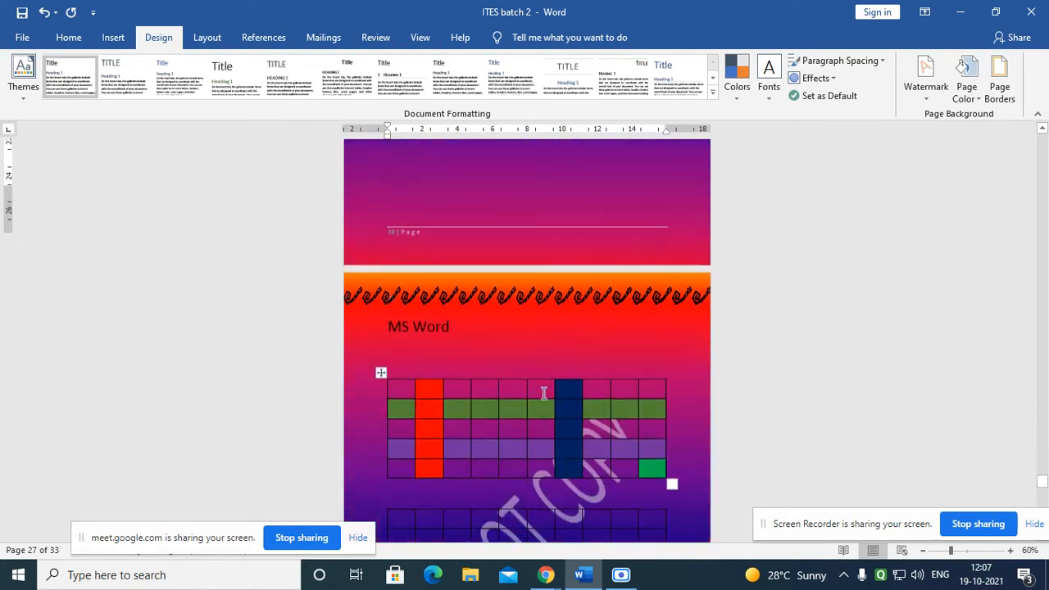
scroll(539, 384, down, 10)
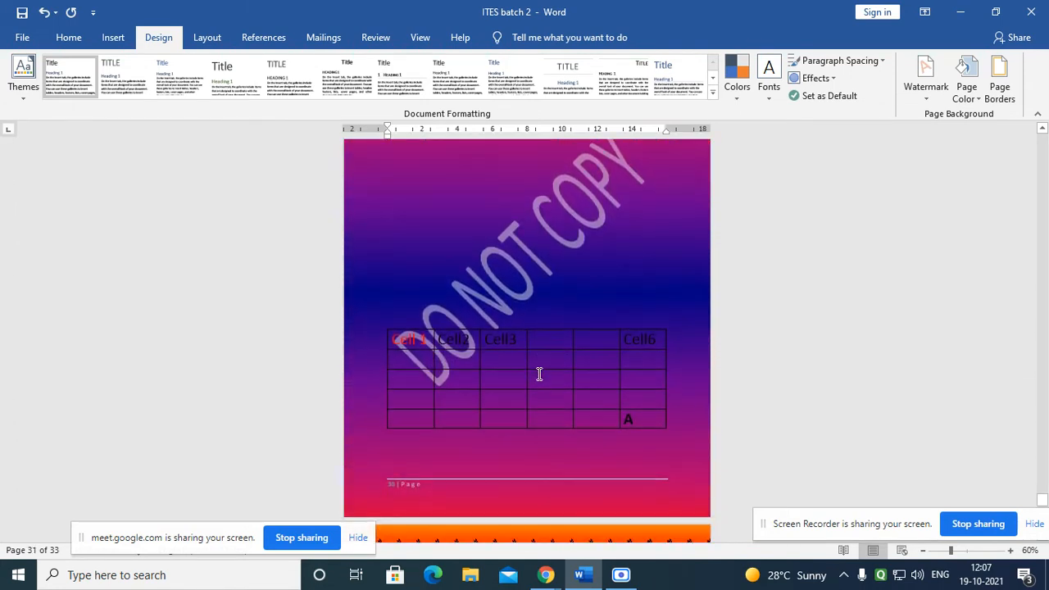
ctrl+scroll(540, 374, down, 5)
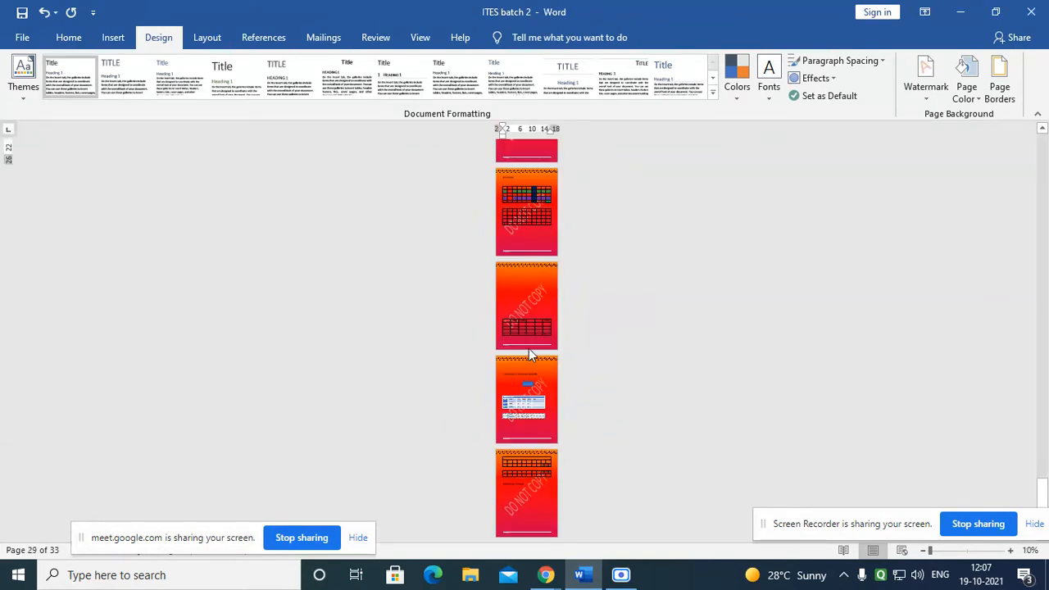
ctrl+scroll(529, 348, up, 4)
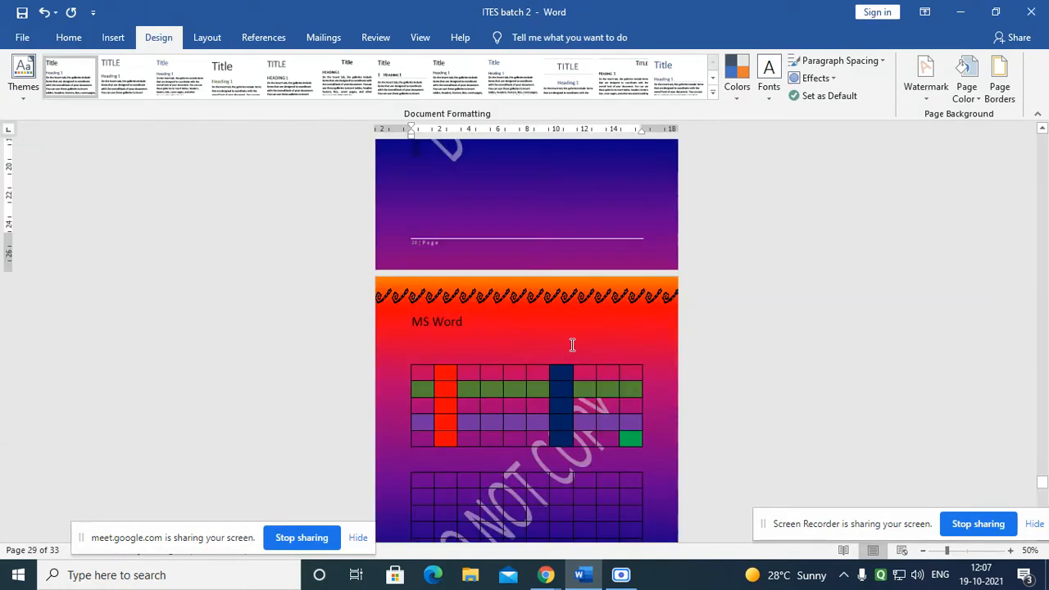
scroll(611, 349, down, 3)
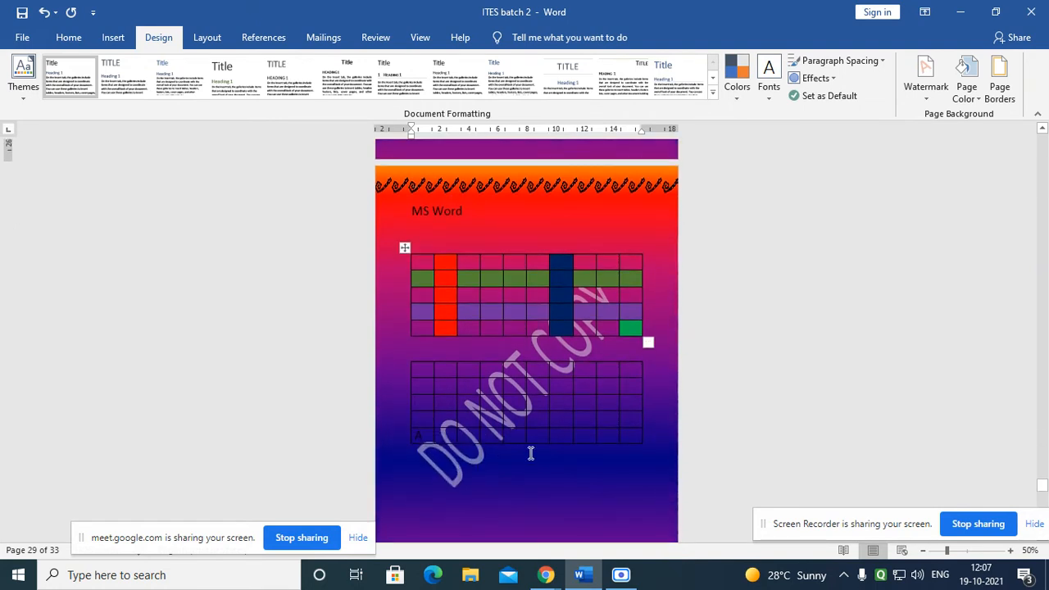
scroll(520, 443, down, 1)
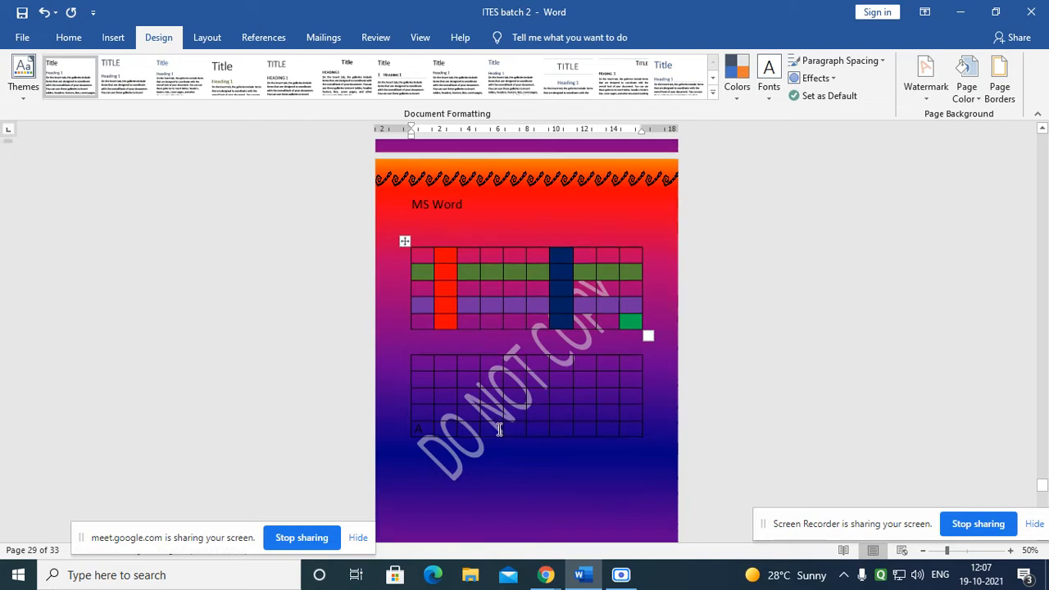
- Open the custom watermark settings and replace the text watermark's wording with "Sahayini TMF Smart center"
click(925, 96)
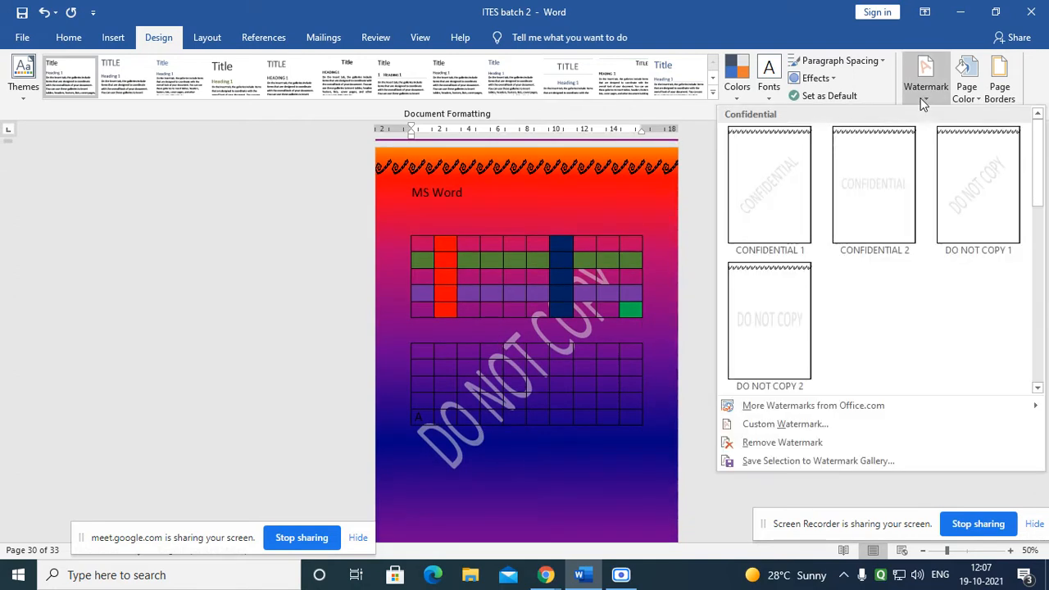
click(791, 426)
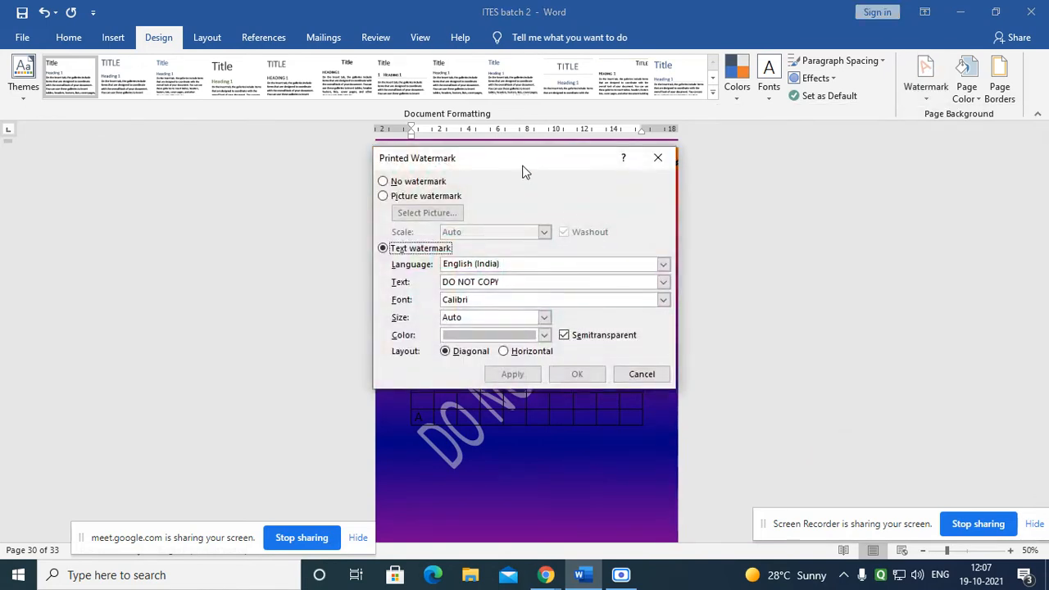
drag(522, 172, 466, 187)
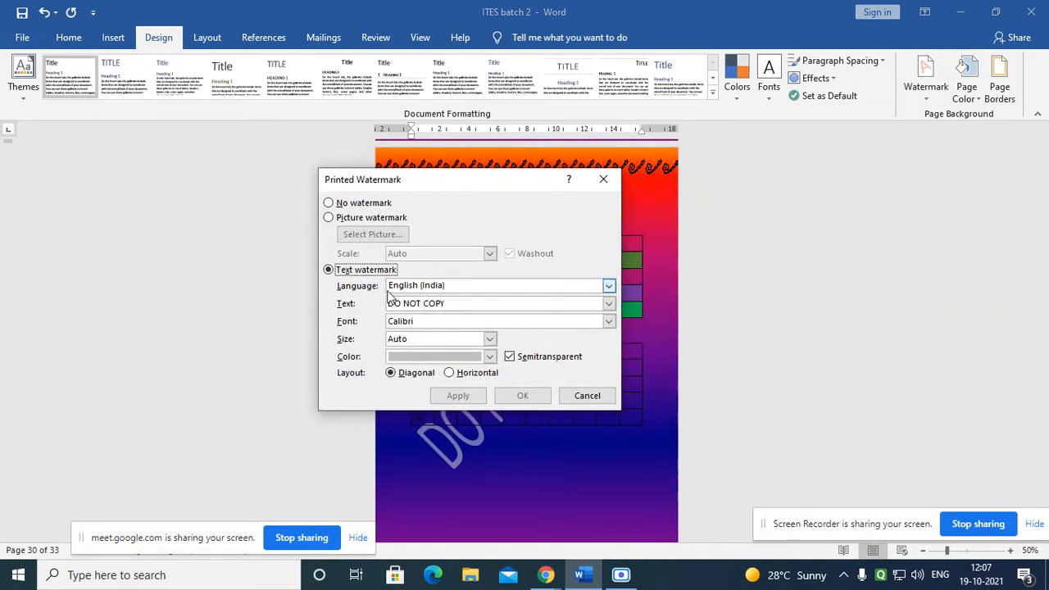
click(354, 276)
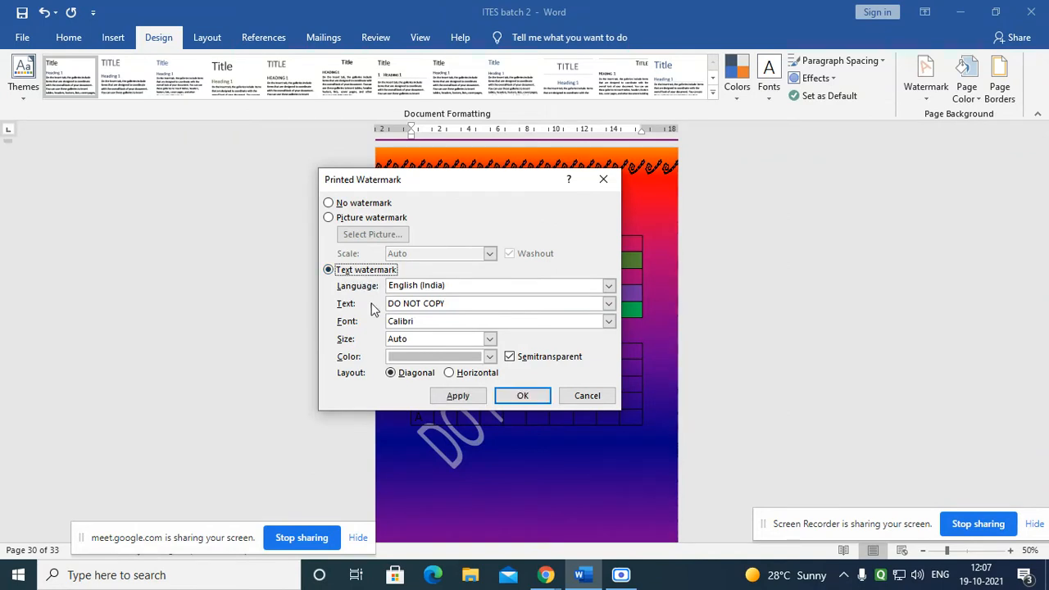
click(462, 309)
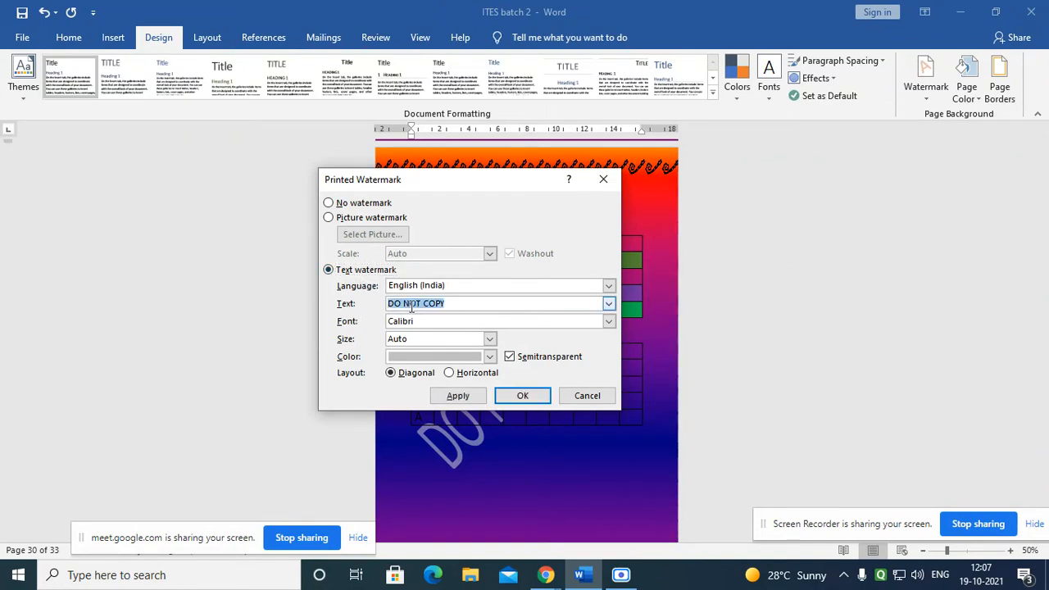
drag(459, 184, 501, 156)
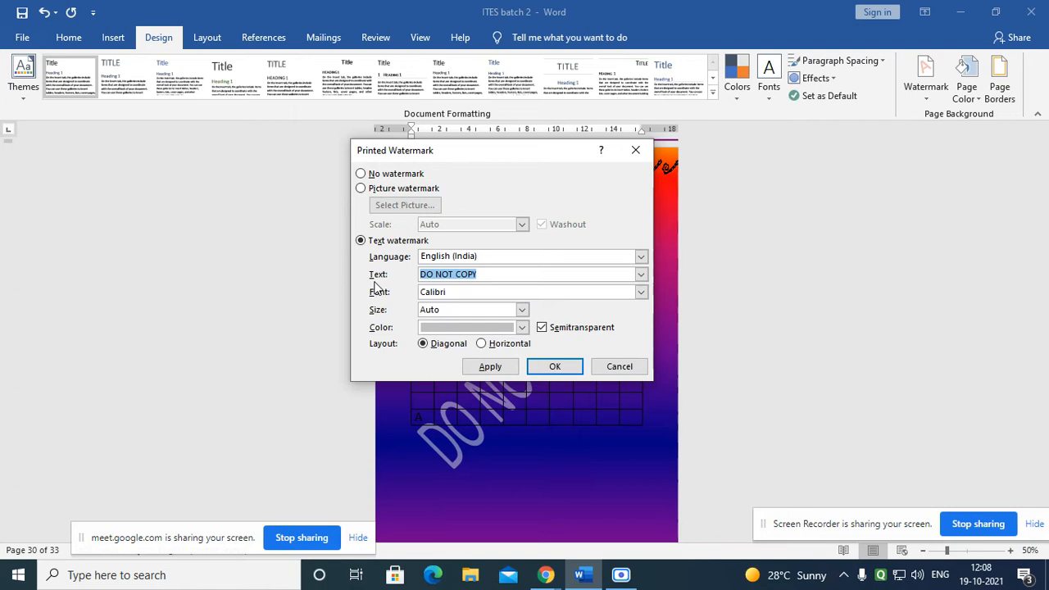
text(Saha)
text(yini TMF Smart)
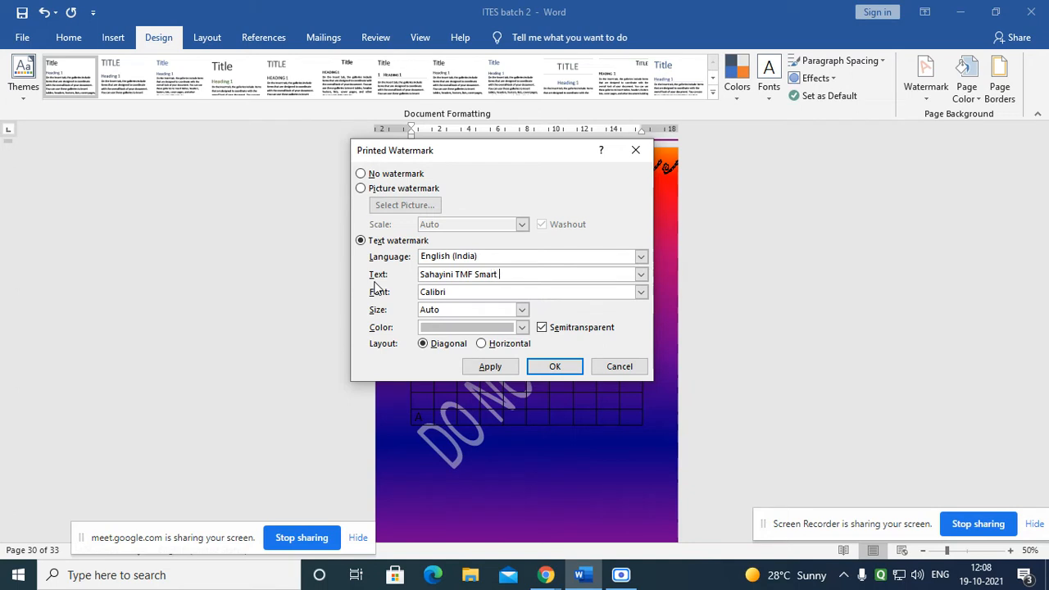
text( center)
drag(528, 152, 415, 122)
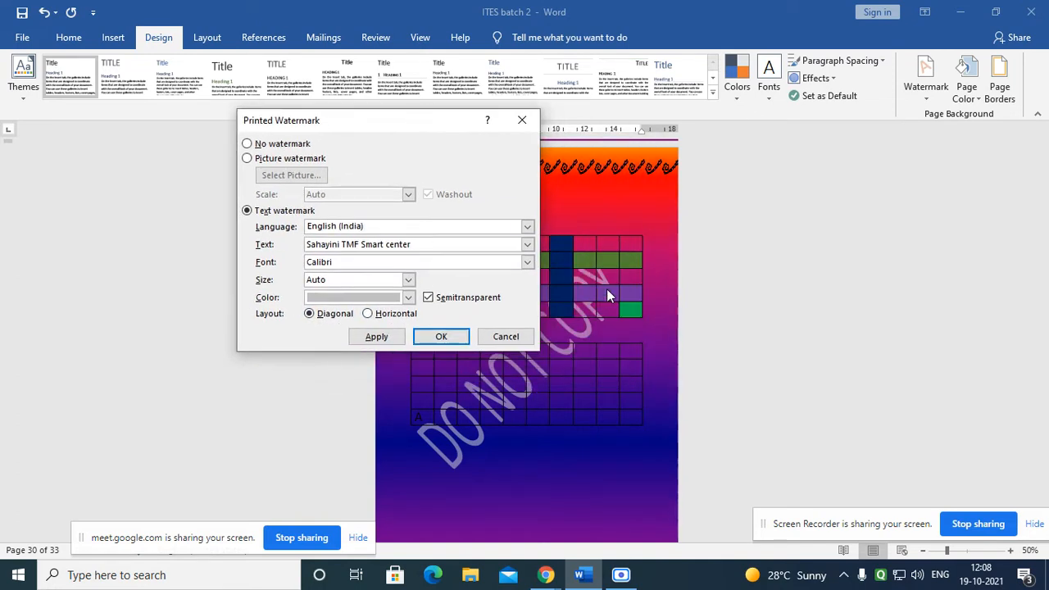
- Apply the "Sahayini TMF Smart center" watermark in Horizontal layout for comparison, and finally apply it in Diagonal layout
click(367, 315)
click(377, 338)
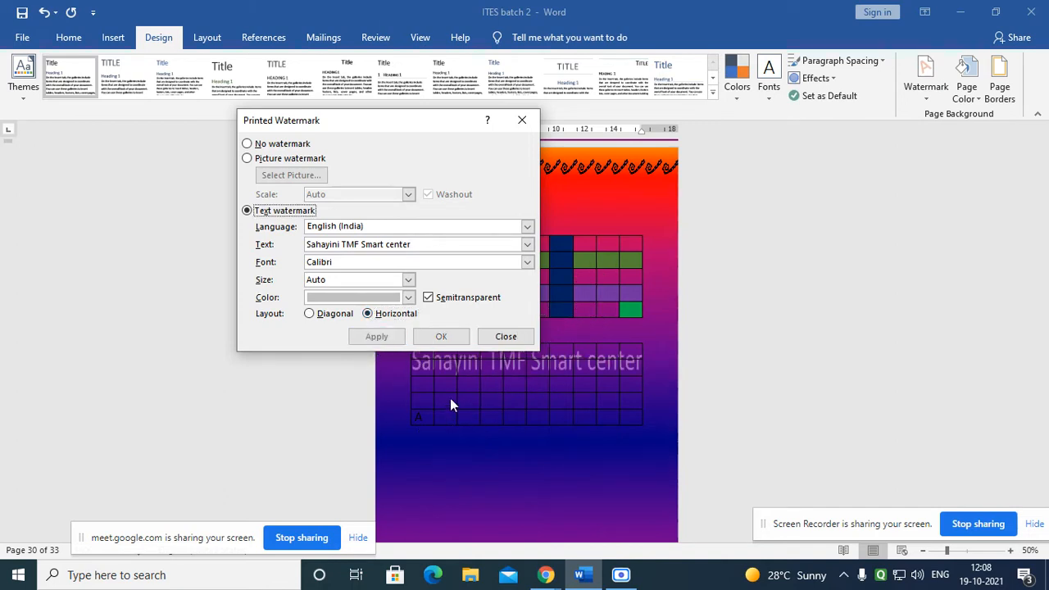
drag(375, 124, 207, 127)
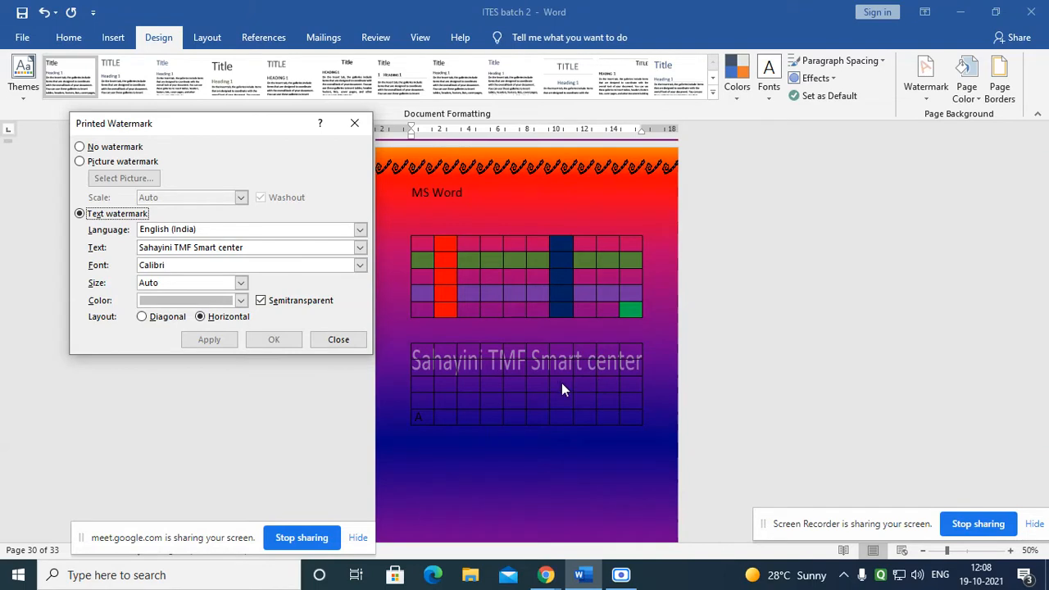
click(166, 318)
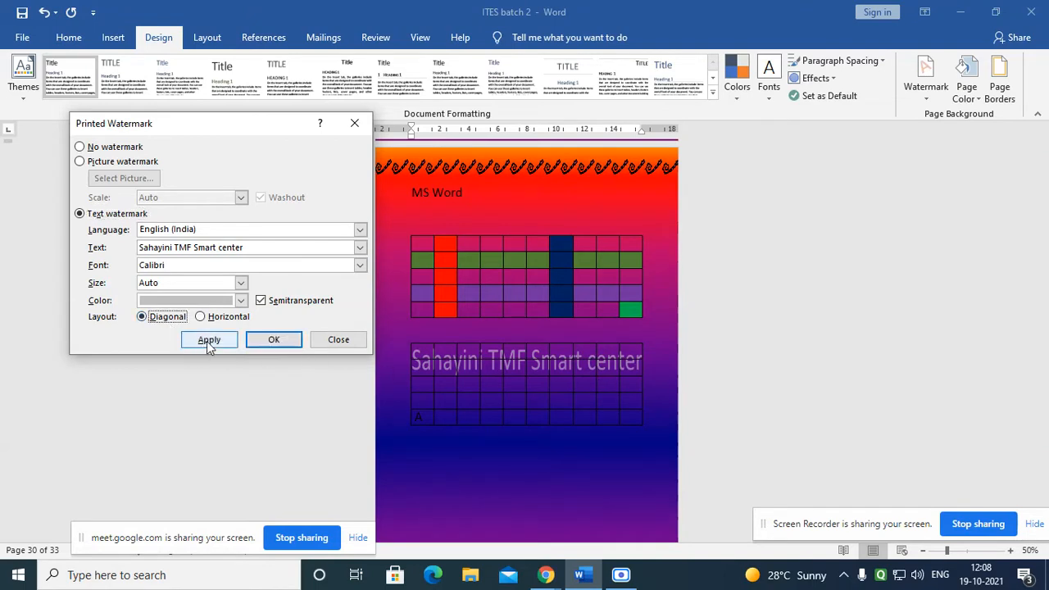
click(206, 341)
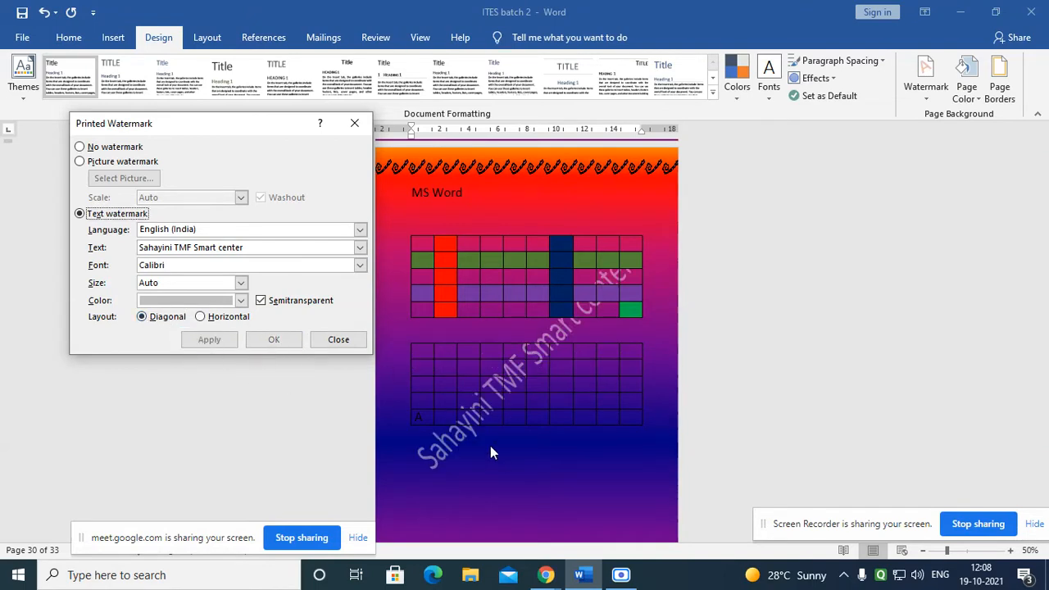
- Try yellow as the watermark text color, settle on standard dark blue, apply it and close the watermark settings
click(241, 301)
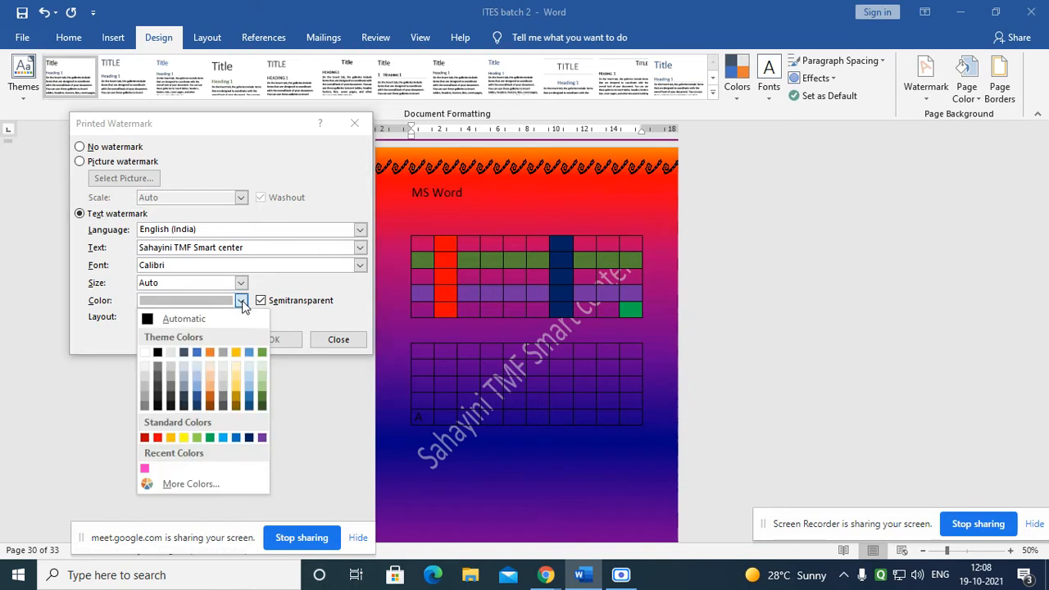
click(185, 439)
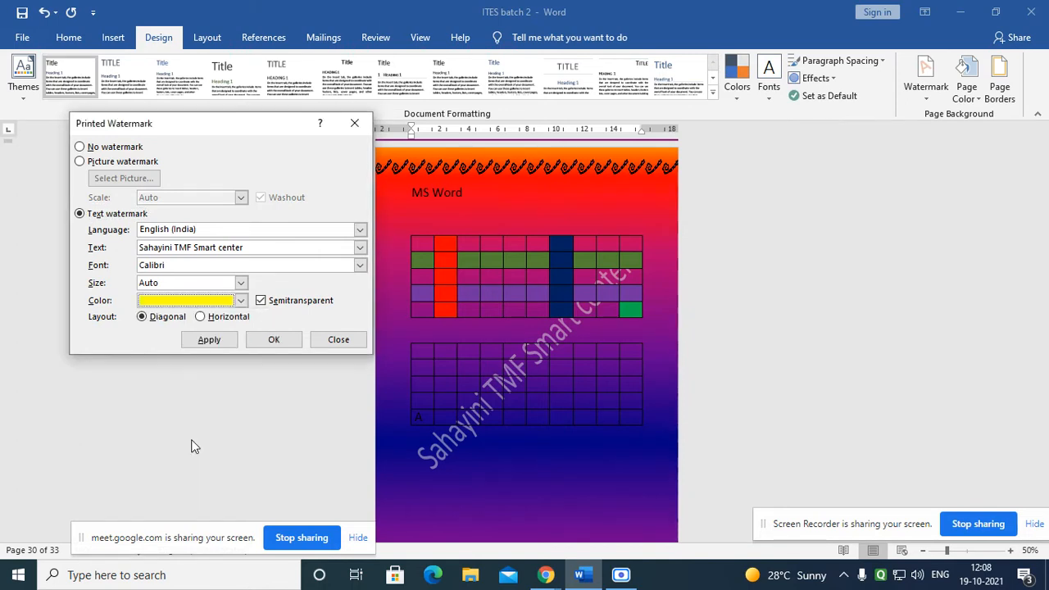
click(214, 341)
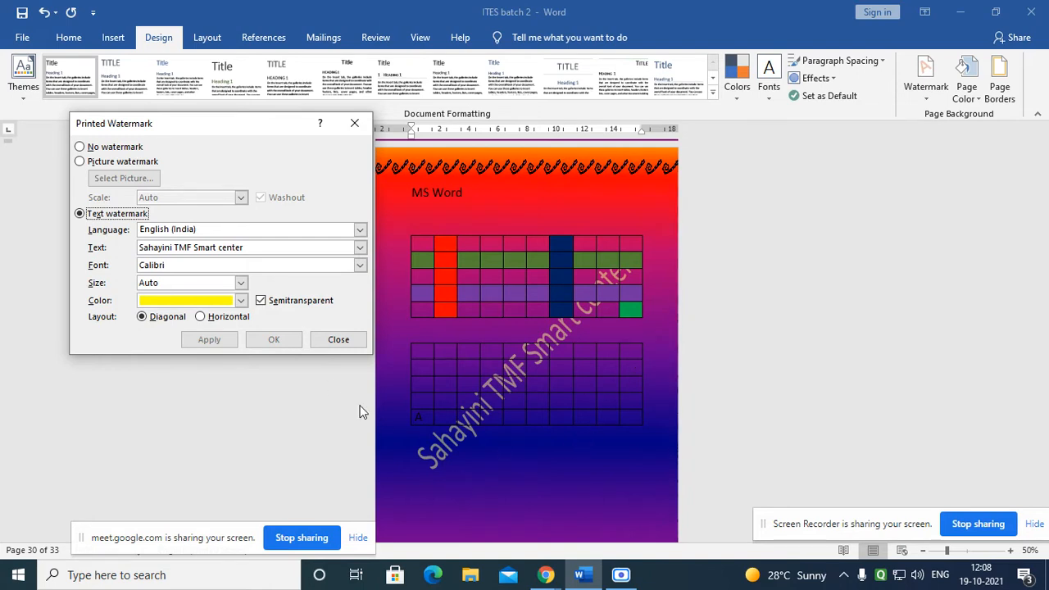
click(243, 303)
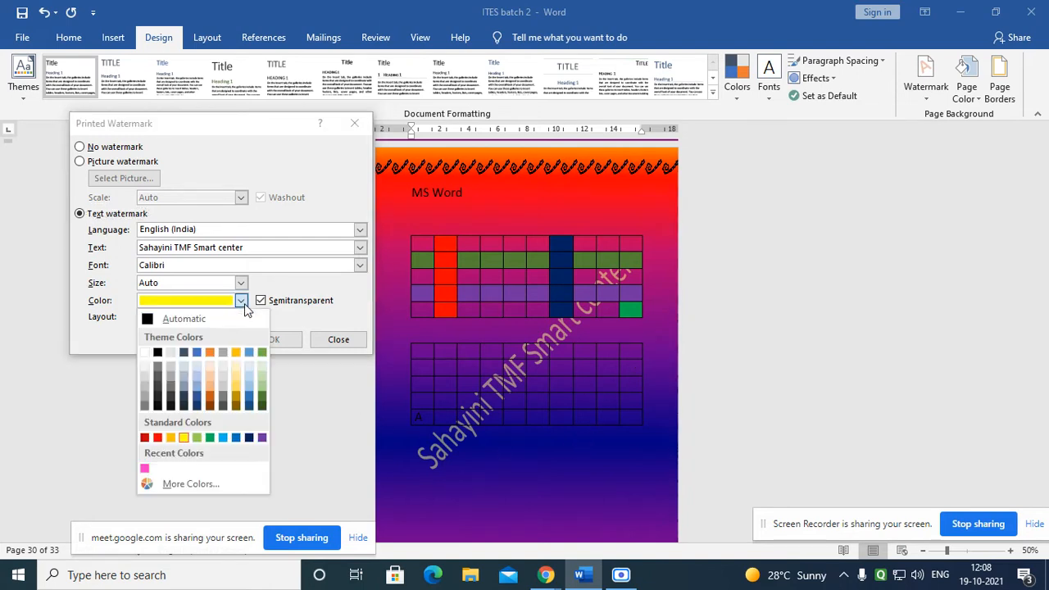
click(249, 437)
click(215, 345)
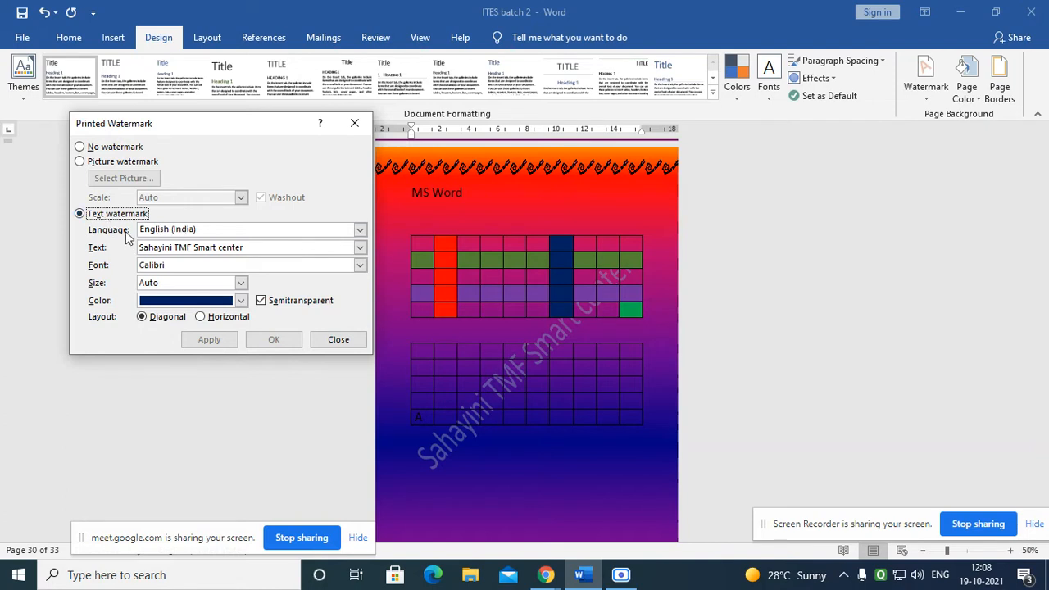
drag(264, 248, 136, 247)
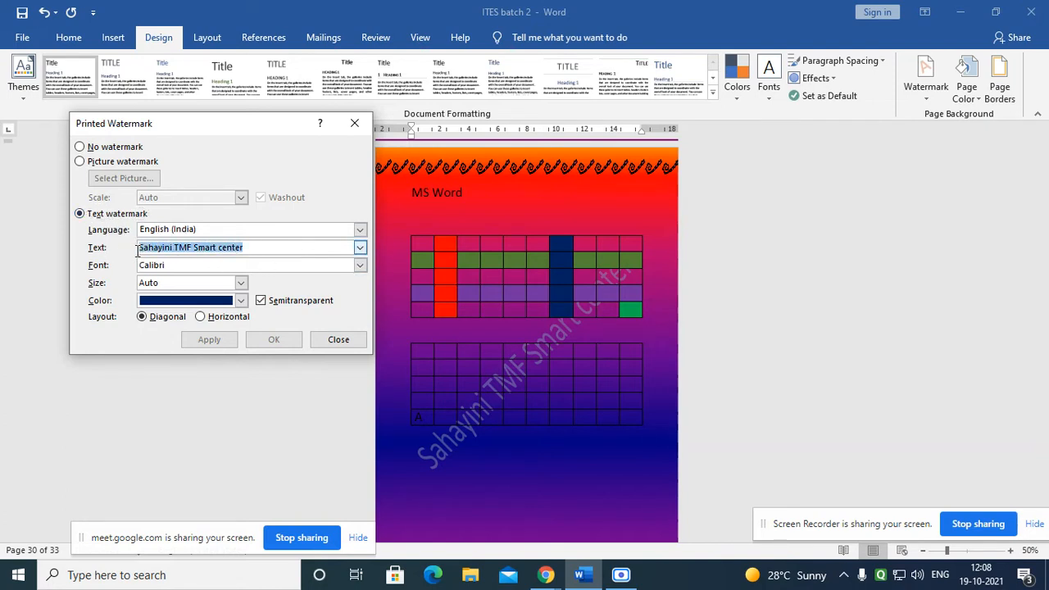
click(338, 340)
- Examine the recolored watermark behind the tables on pages 29 and 30 at several zoom levels, with the page layout commands shown
ctrl+scroll(649, 450, down, 4)
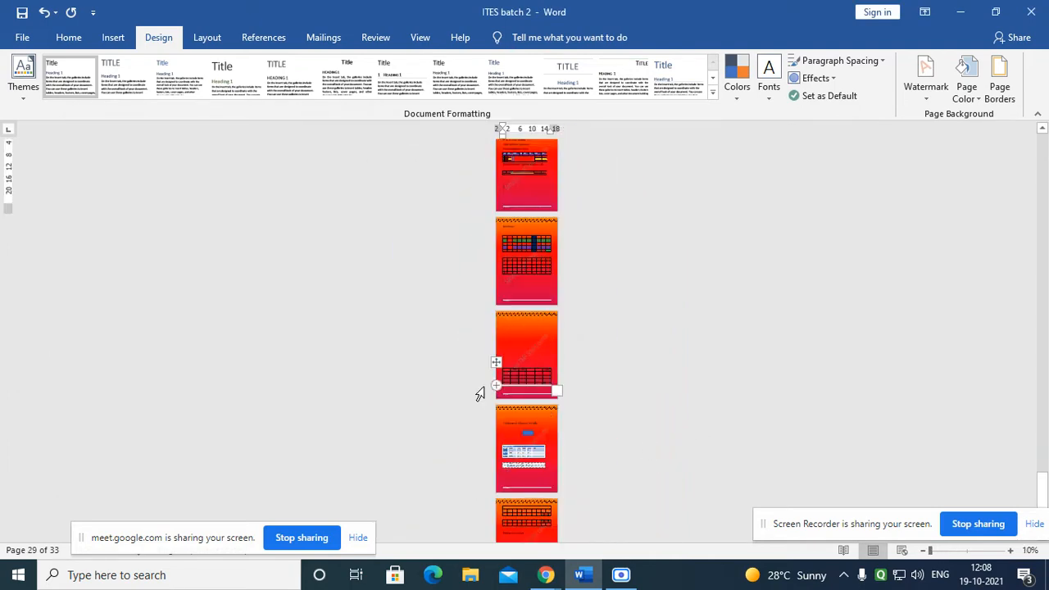
ctrl+scroll(480, 395, up, 7)
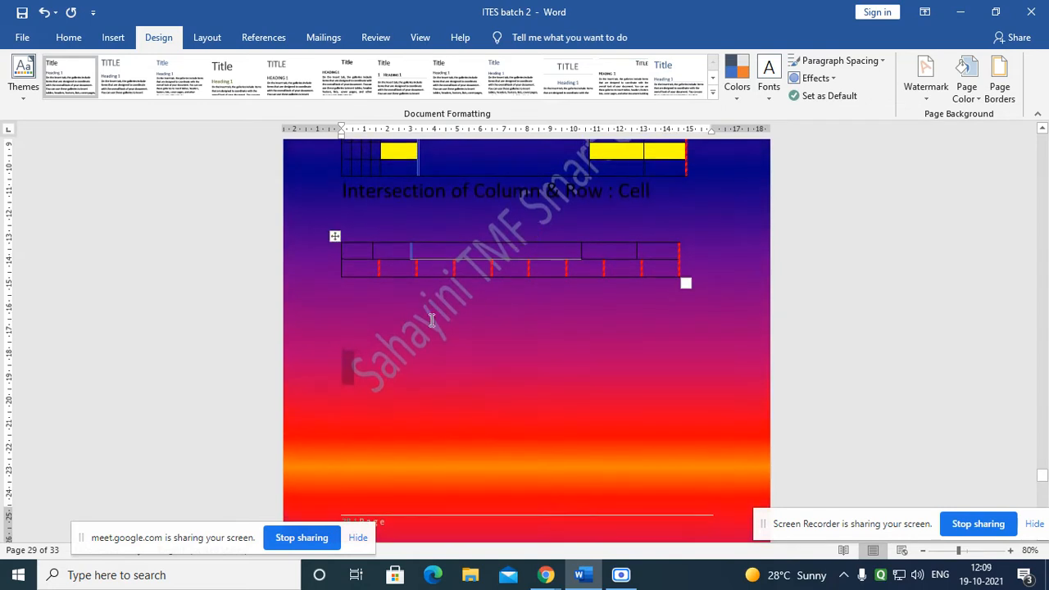
ctrl+scroll(482, 320, up, 1)
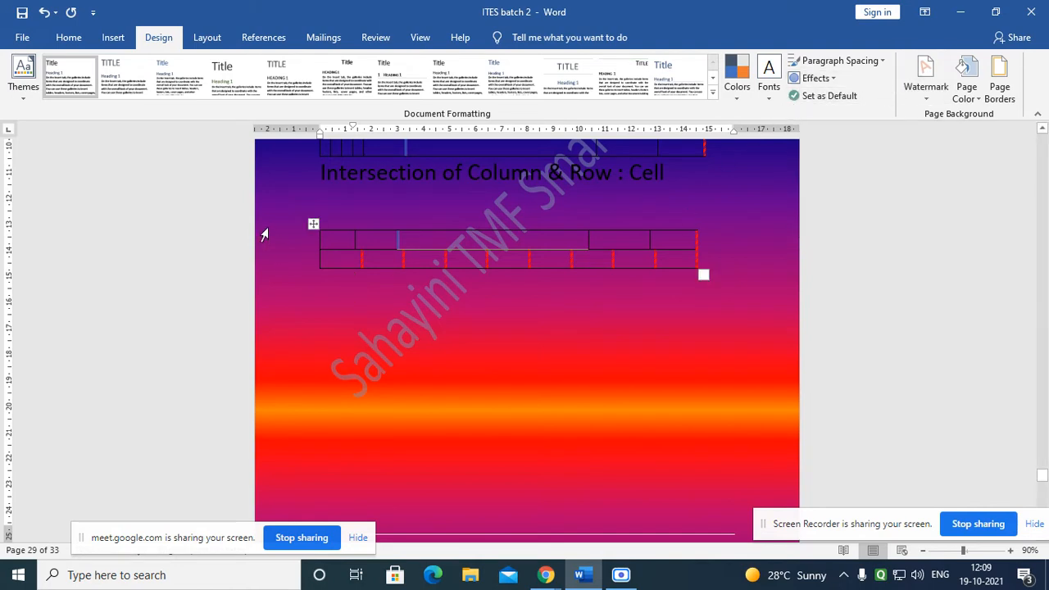
click(211, 41)
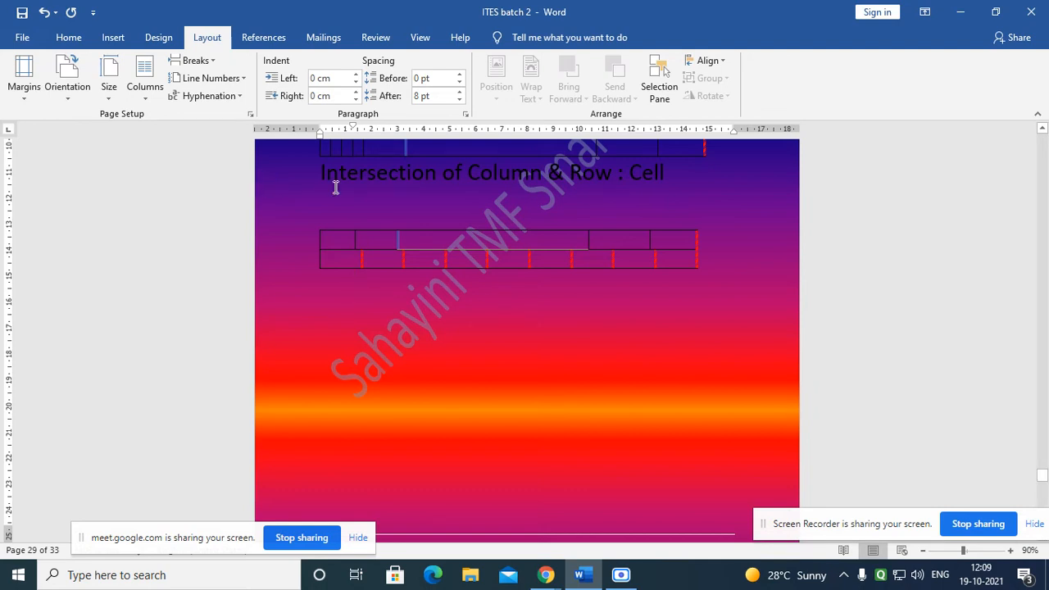
scroll(332, 193, down, 3)
scroll(327, 215, down, 6)
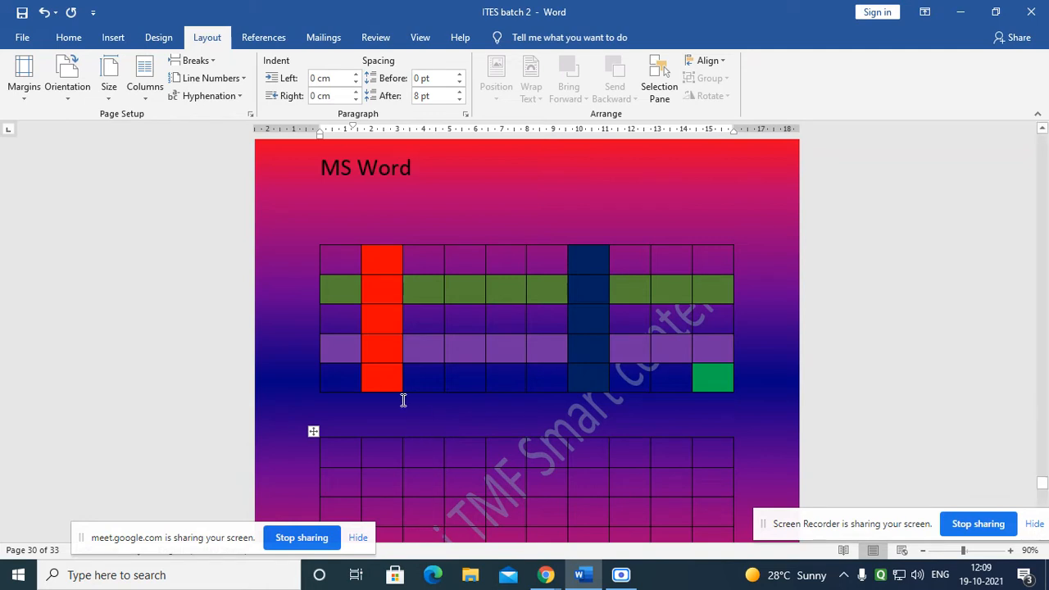
scroll(402, 398, up, 2)
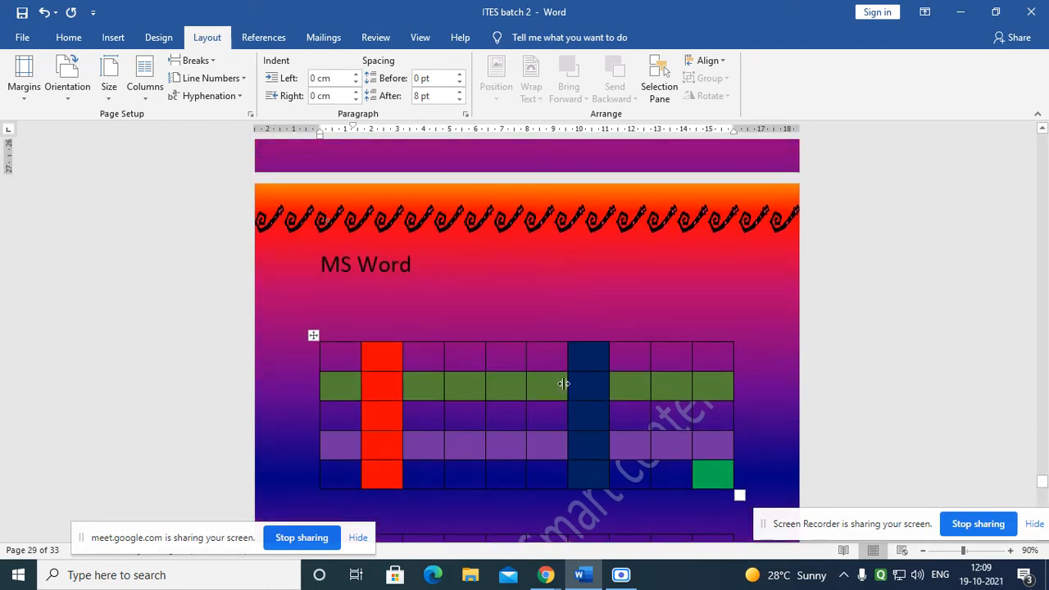
scroll(562, 382, down, 5)
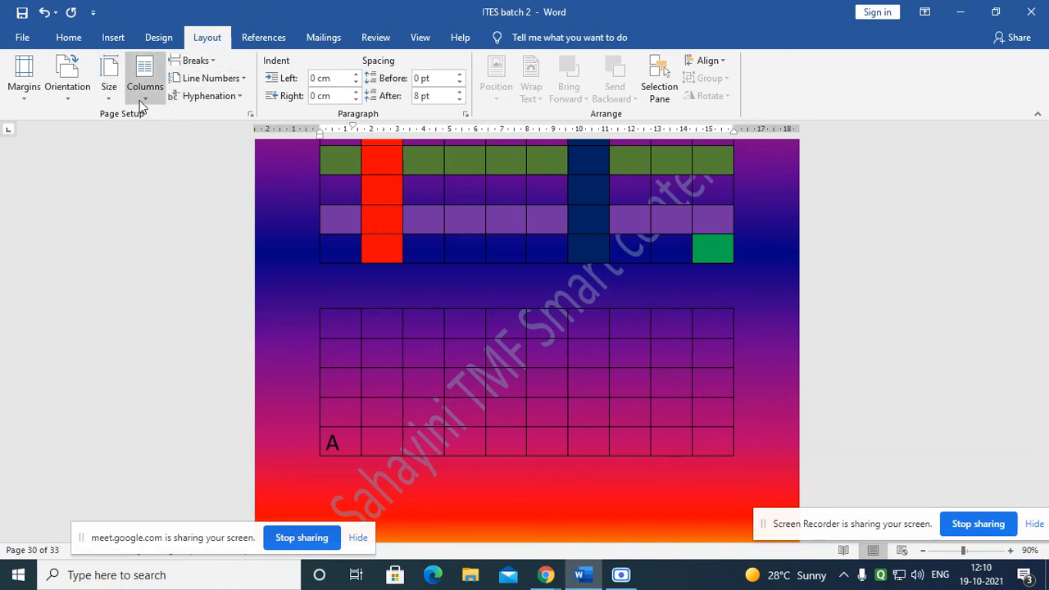
- Open the custom paper size settings from the page size choices and set the paper width to 45 cm
click(112, 95)
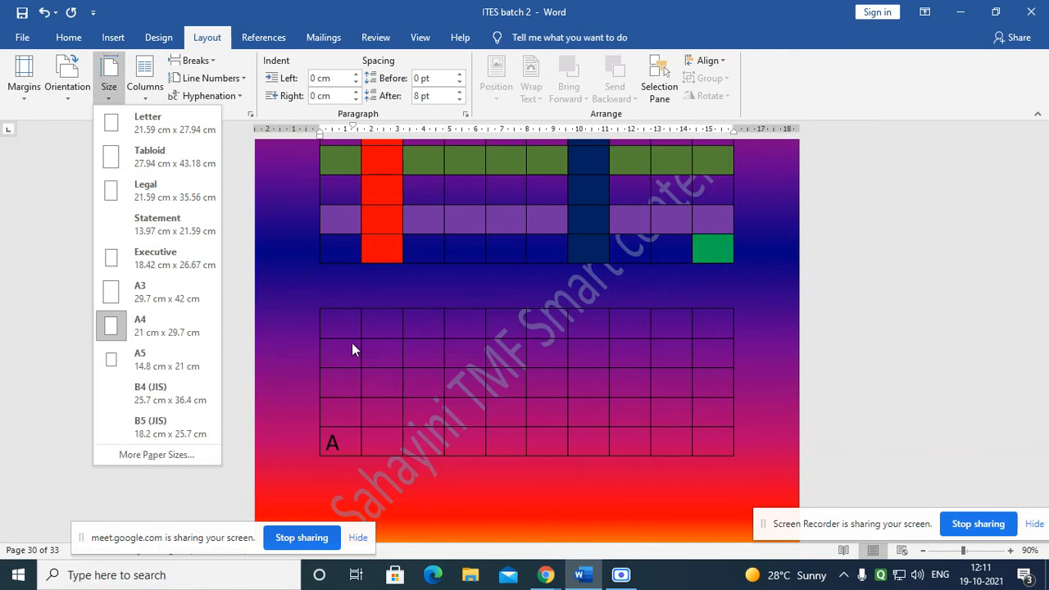
scroll(351, 343, up, 4)
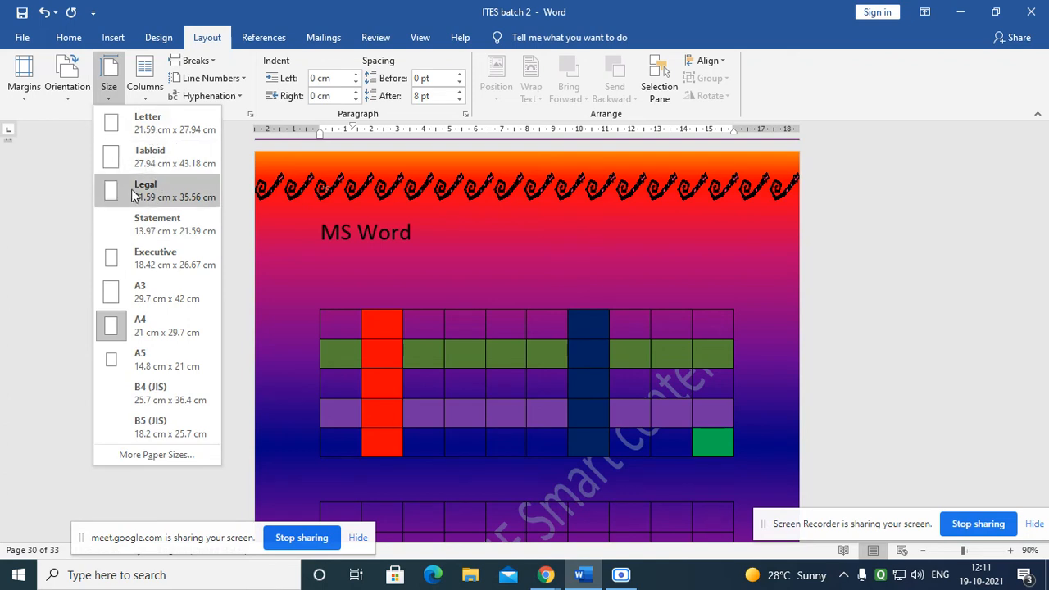
click(155, 455)
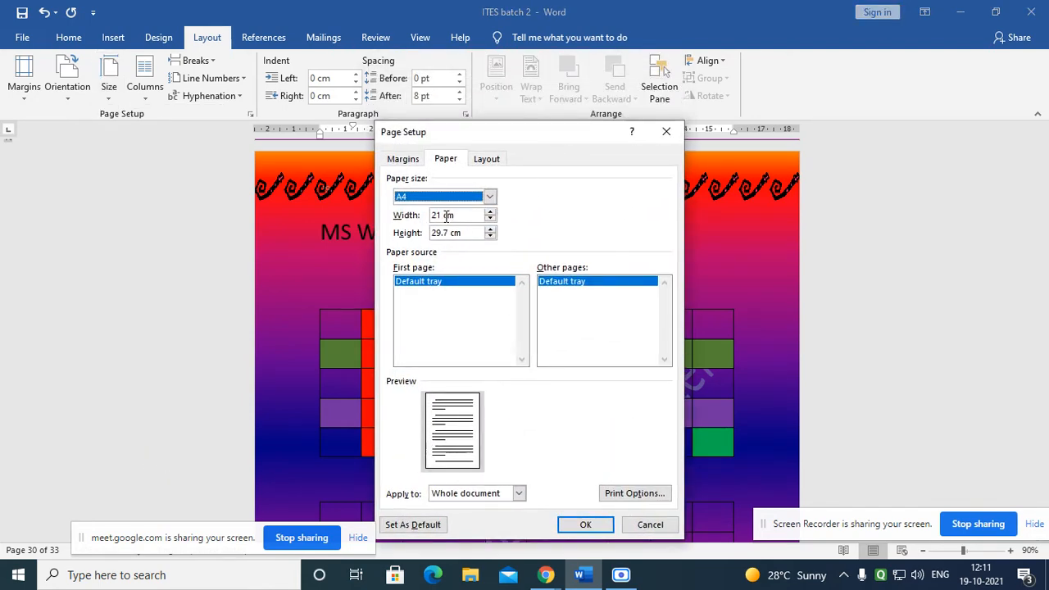
drag(445, 215, 416, 219)
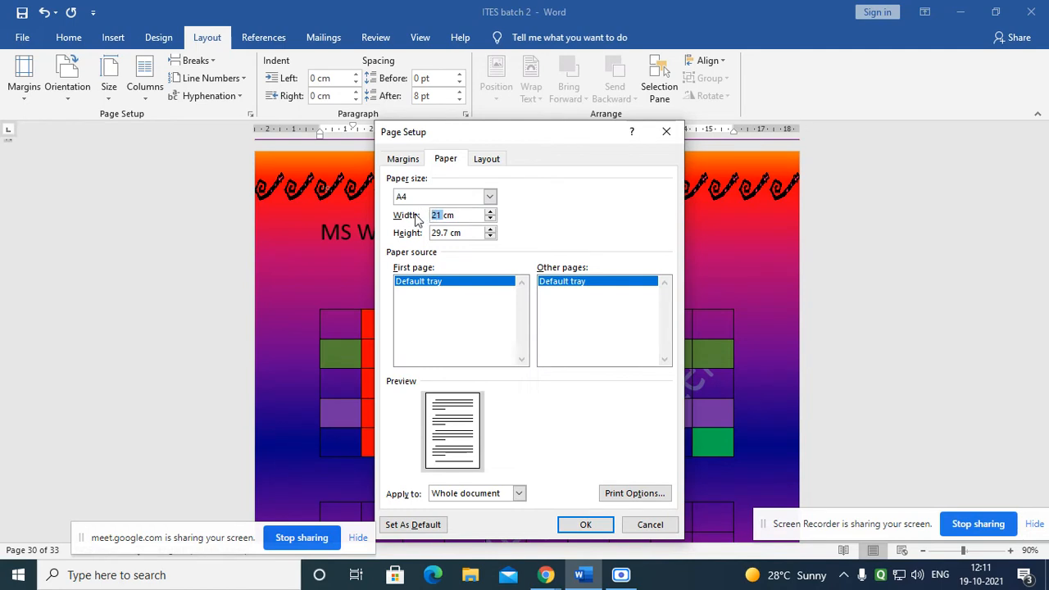
text(45)
key(Tab)
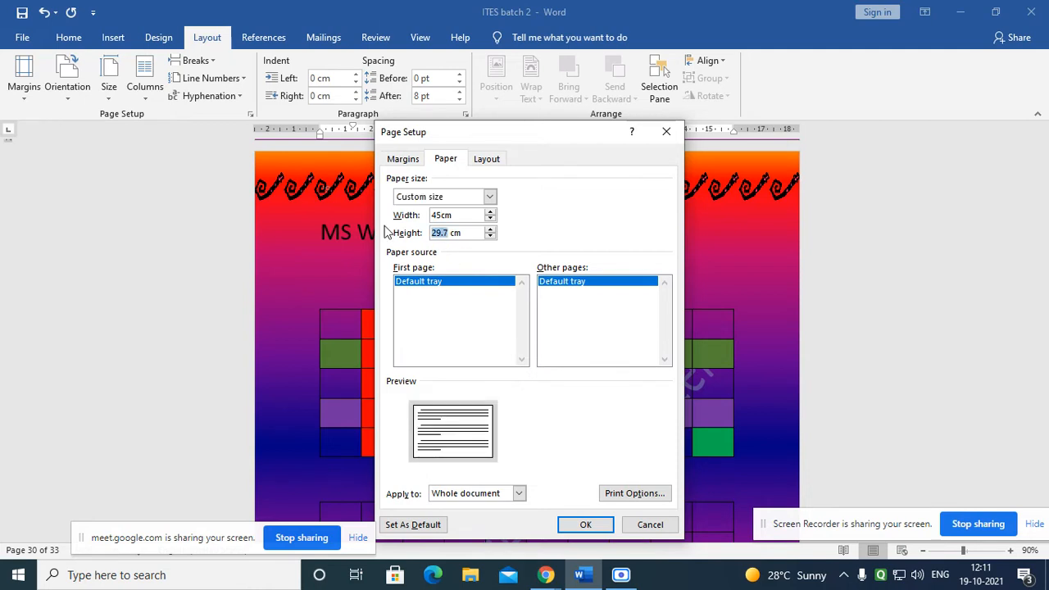
- Try to apply a paper height of 90 cm to the whole document
text(90)
click(585, 524)
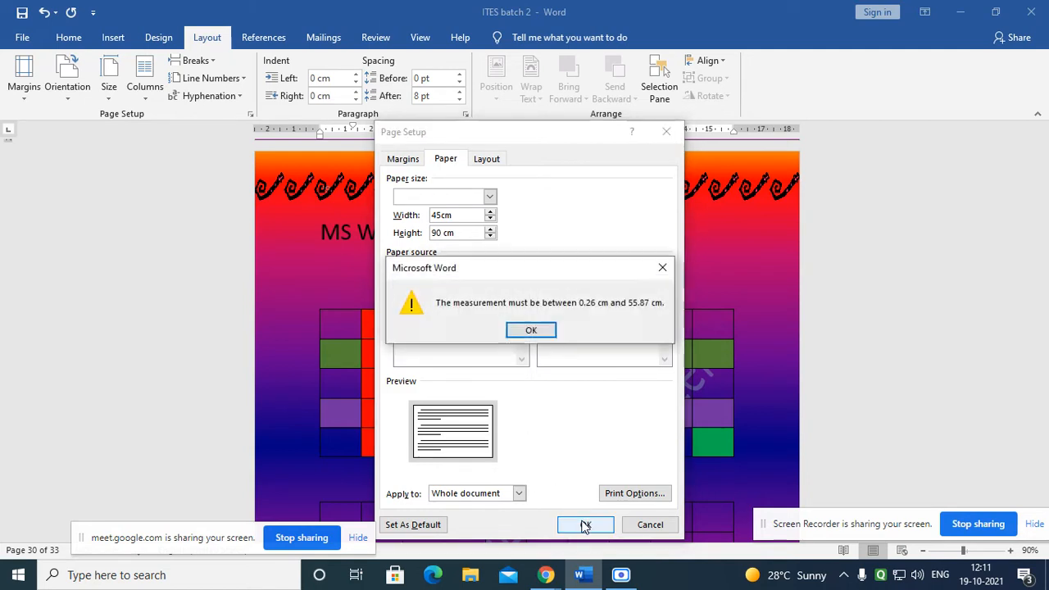
click(531, 336)
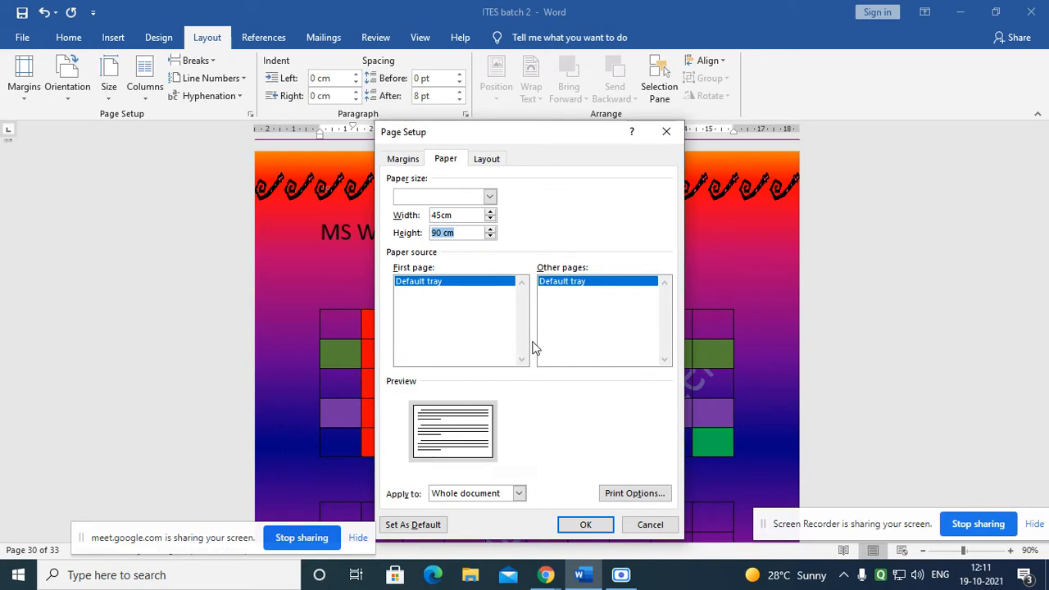
click(585, 526)
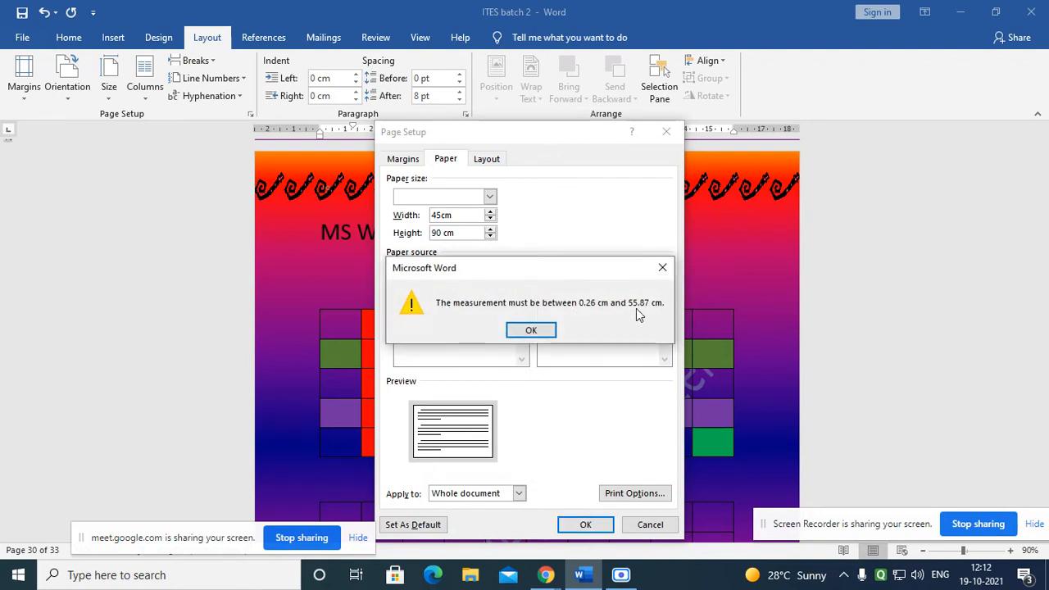
click(580, 529)
click(531, 331)
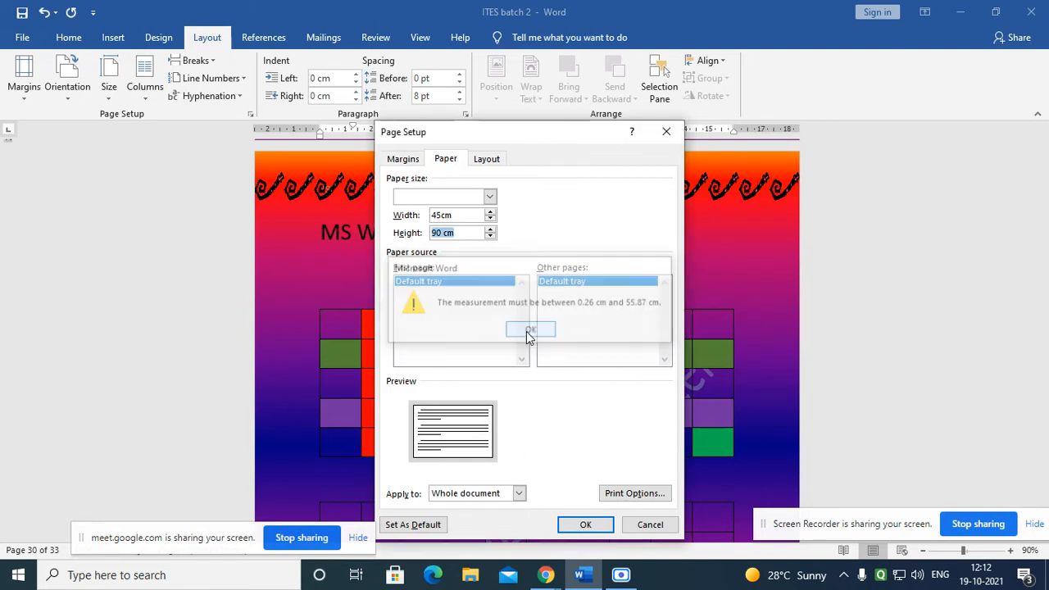
- Set the paper height to 55 cm and apply it to the whole document, fixing the margins to the printable area
click(441, 233)
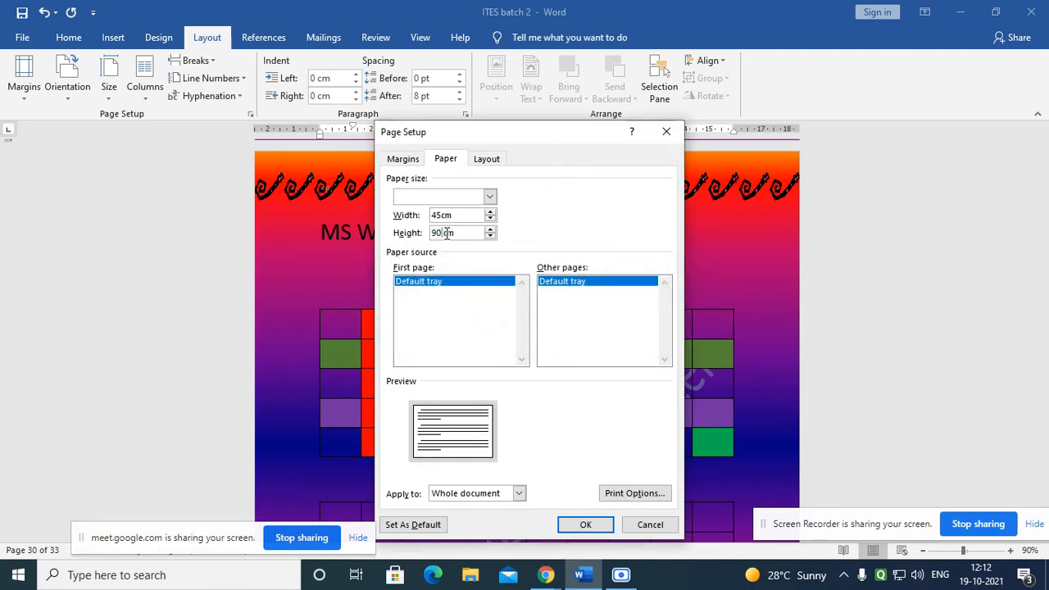
click(408, 233)
text(55 c)
click(442, 233)
click(436, 215)
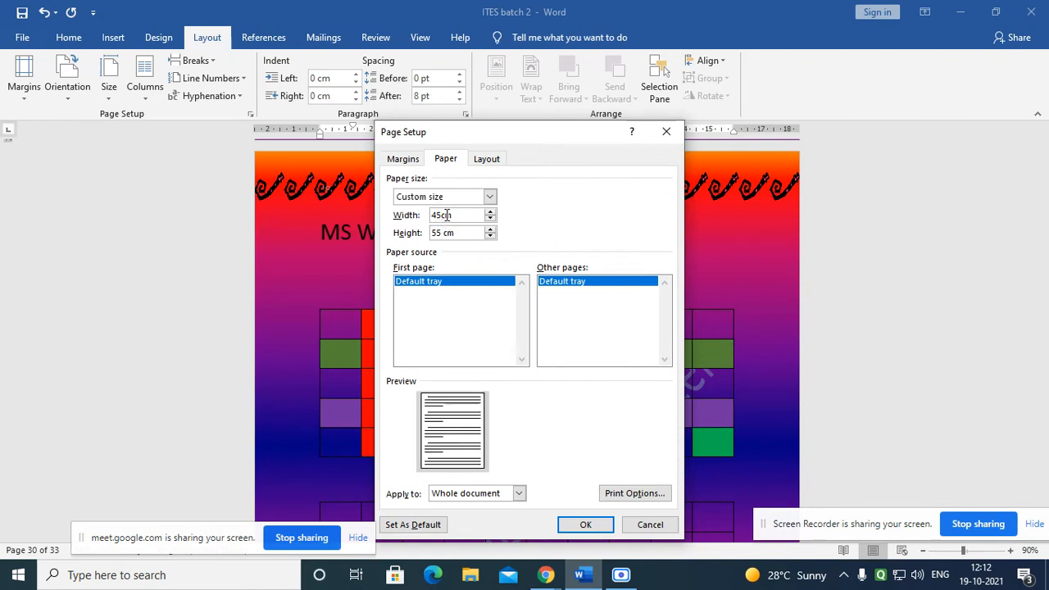
click(585, 525)
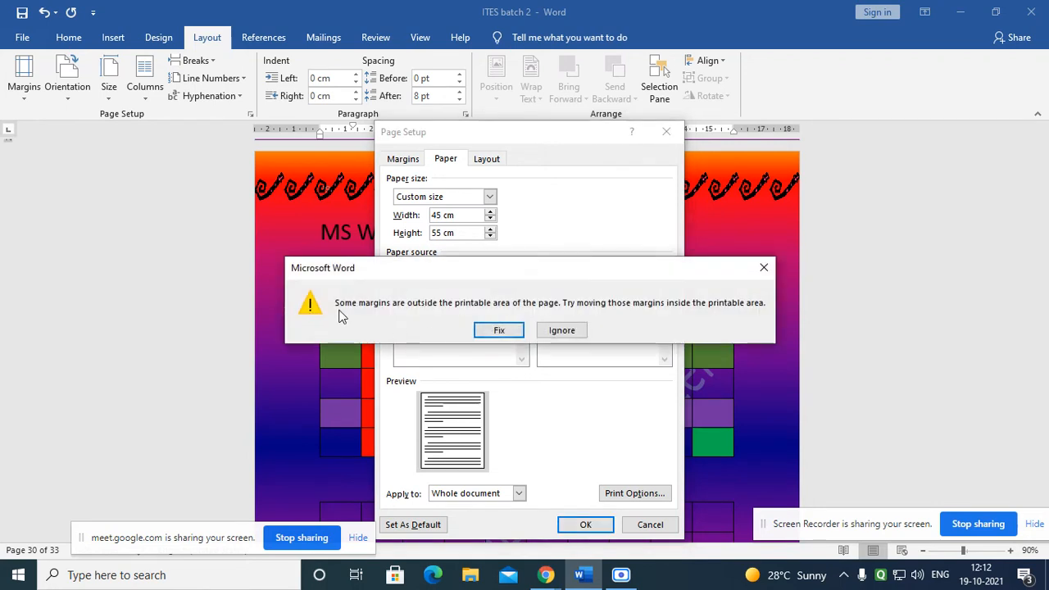
click(514, 332)
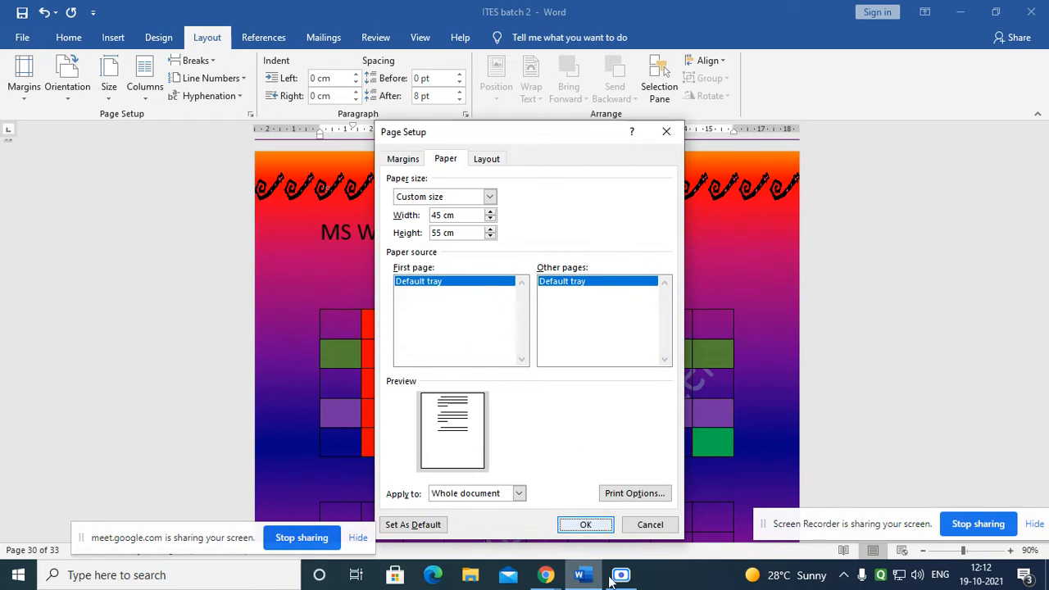
click(590, 527)
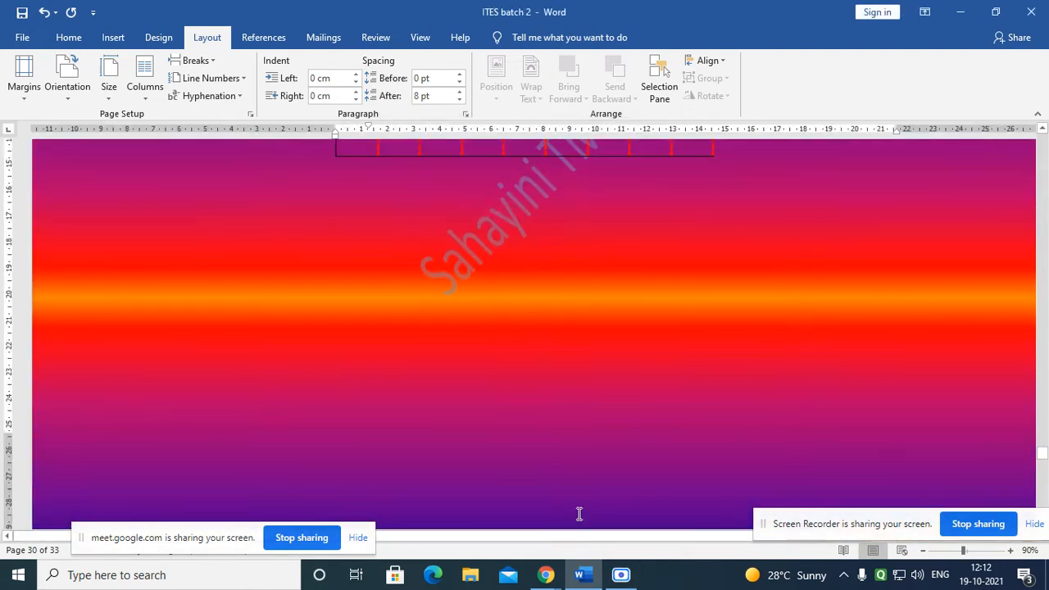
- Examine the resized document pages at several zoom levels
scroll(577, 513, down, 8)
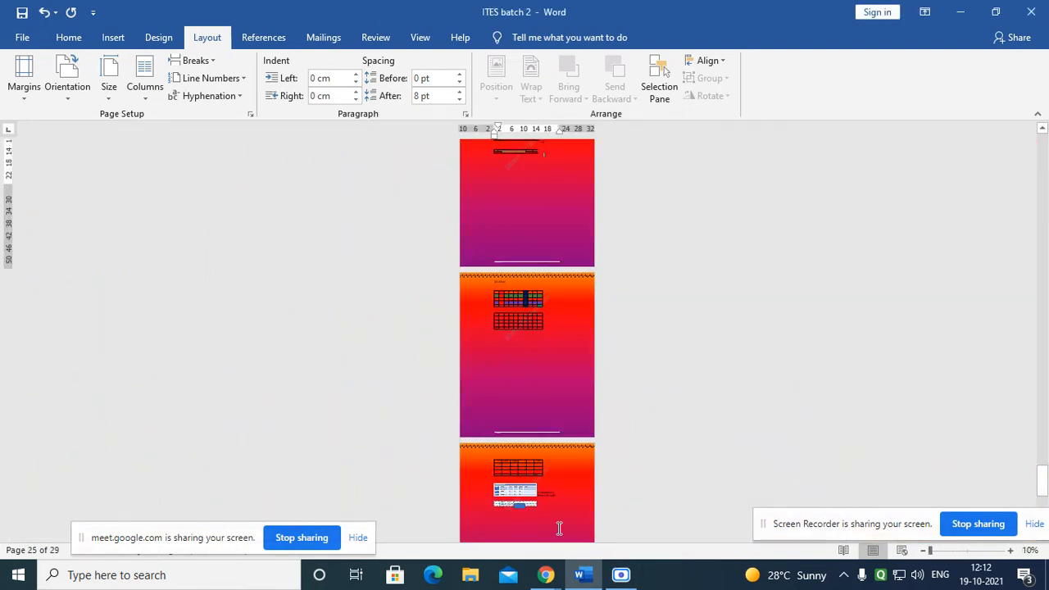
scroll(557, 365, up, 5)
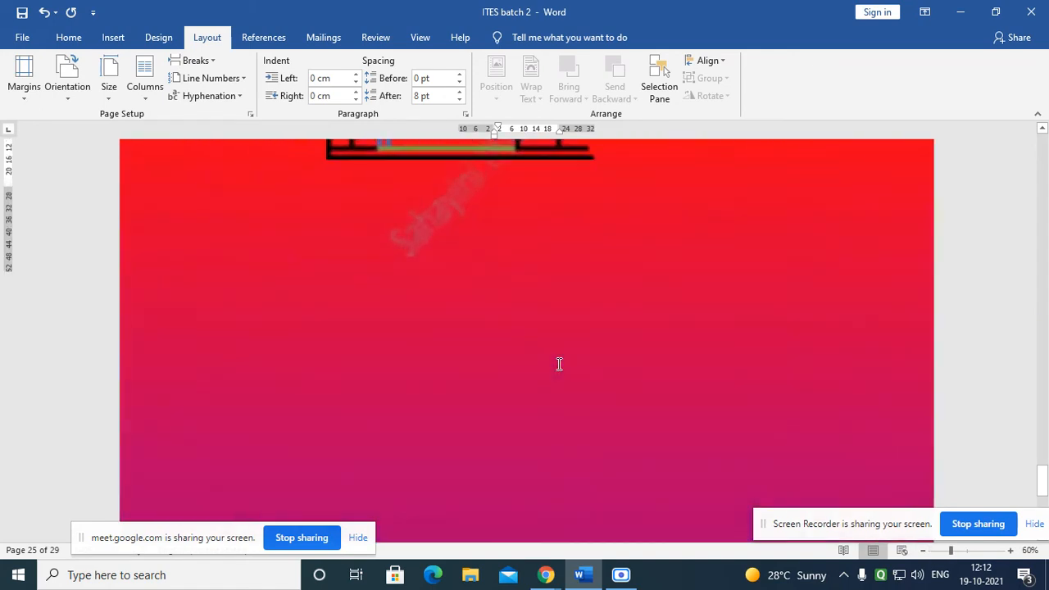
scroll(556, 367, down, 3)
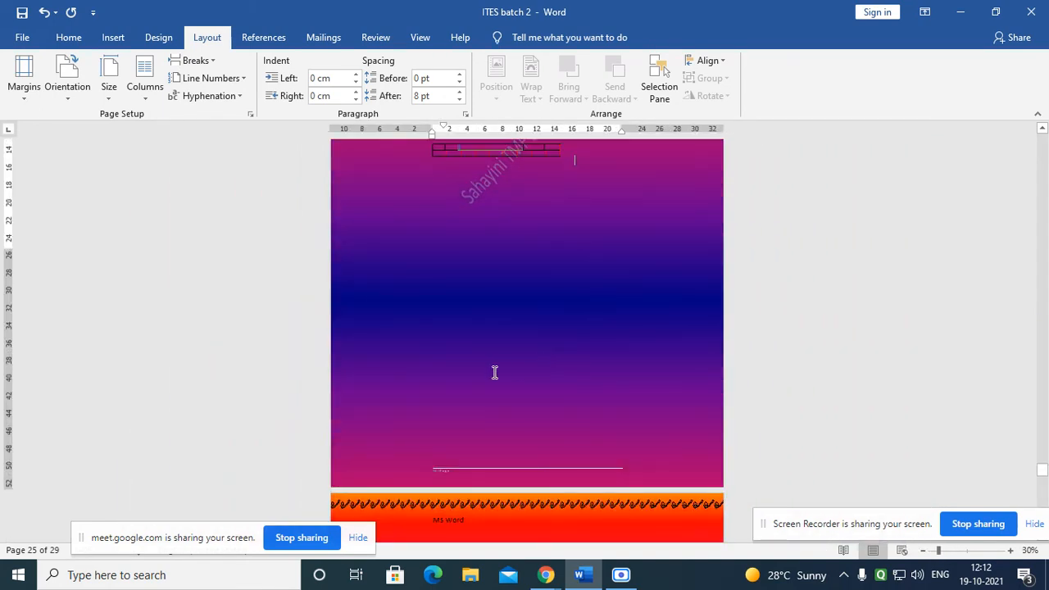
scroll(494, 370, down, 2)
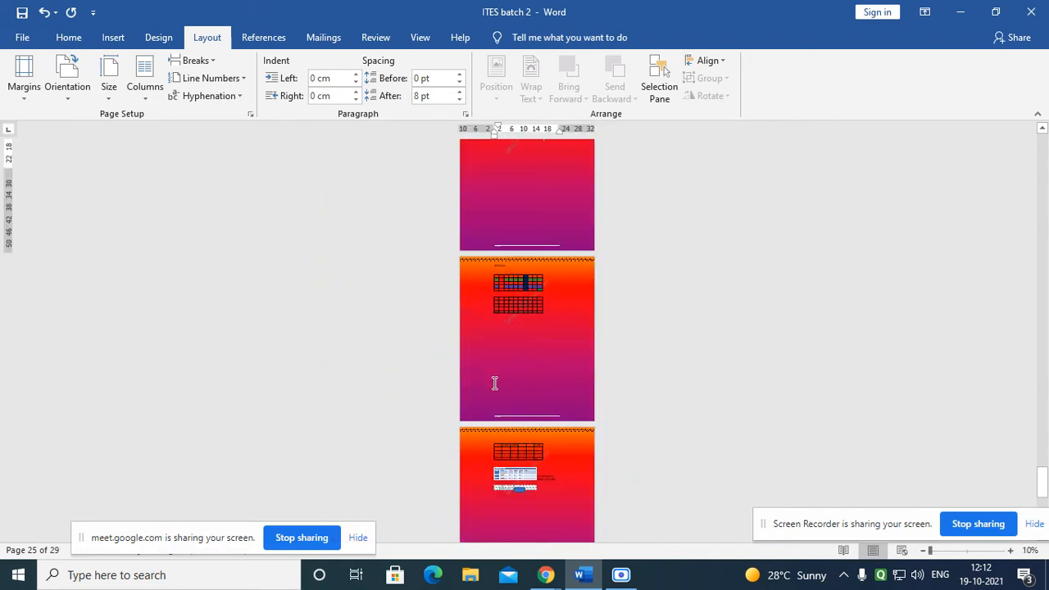
scroll(494, 383, up, 4)
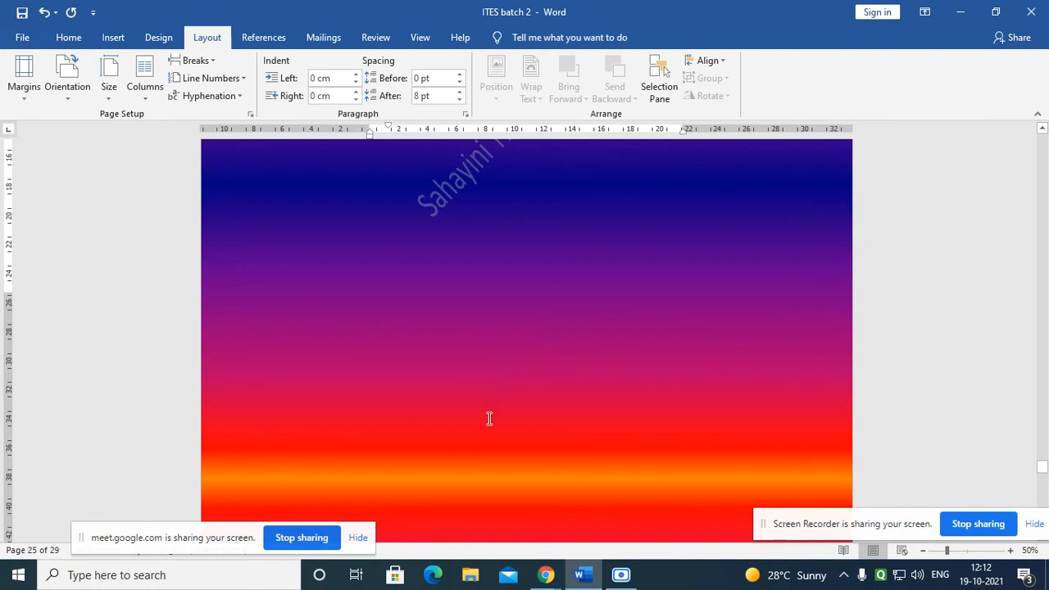
scroll(486, 417, up, 1)
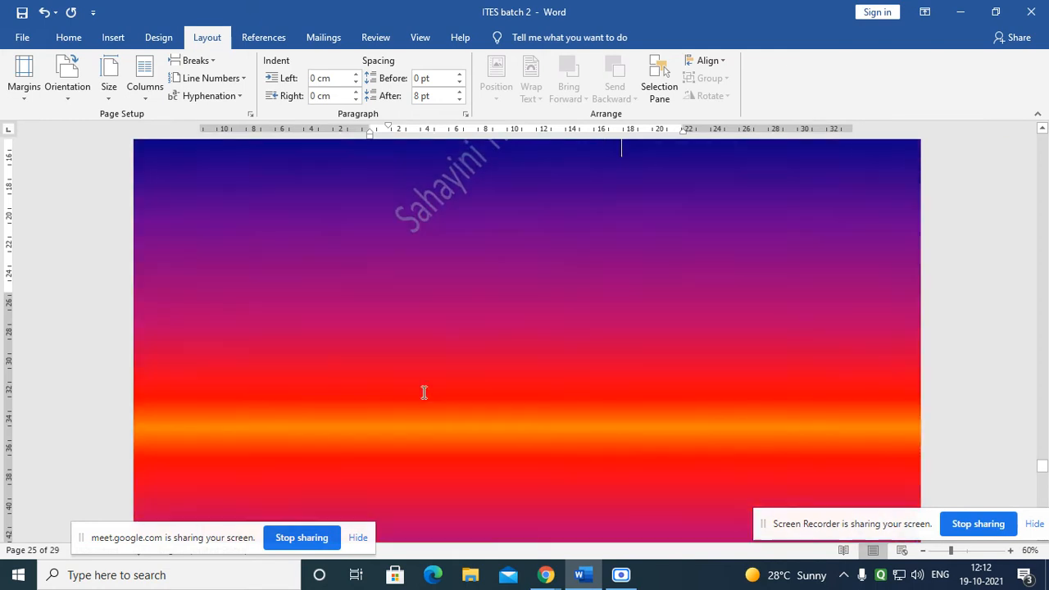
- Reopen the custom paper size settings and enter a width of 5 cm and a height of 7 cm
click(108, 98)
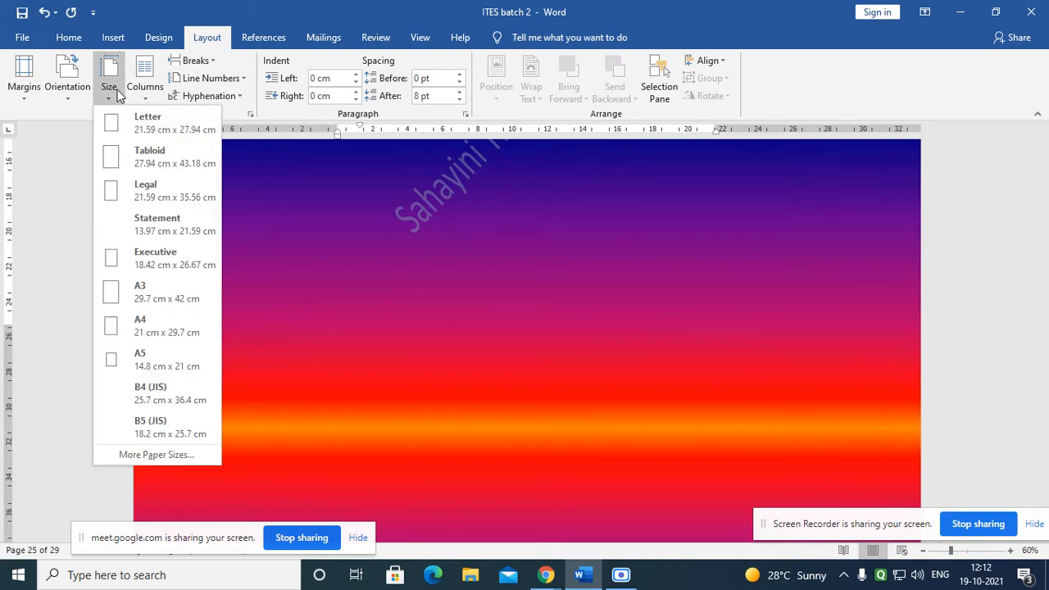
click(115, 92)
click(113, 92)
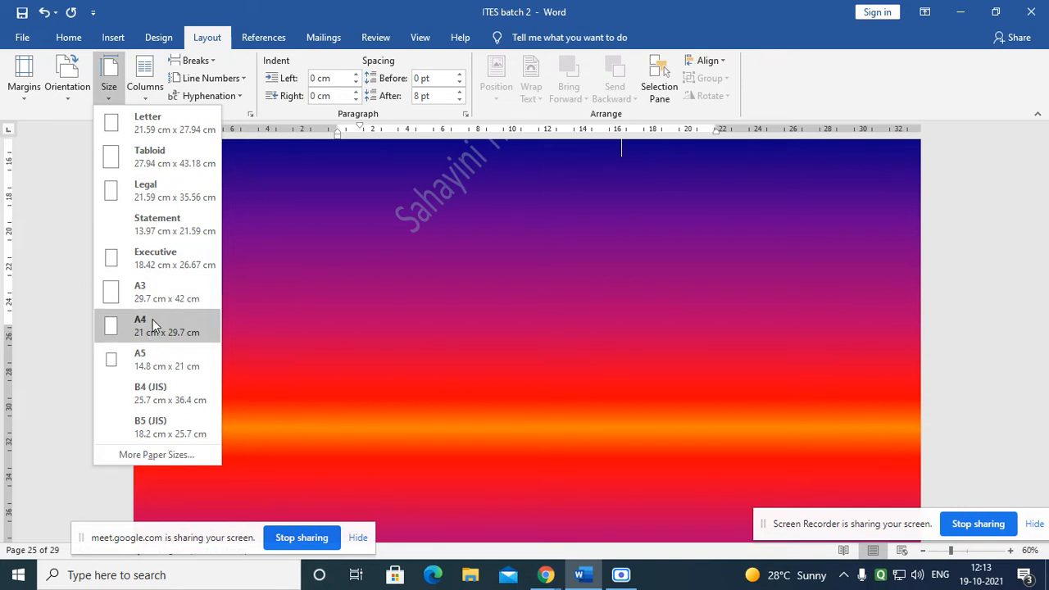
click(148, 454)
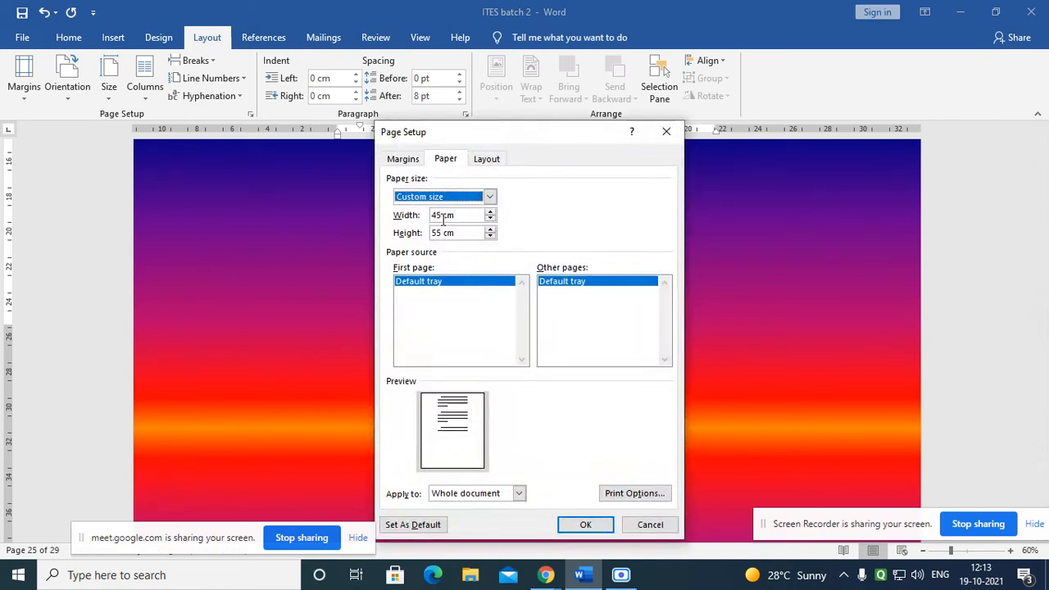
double_click(442, 216)
text(5)
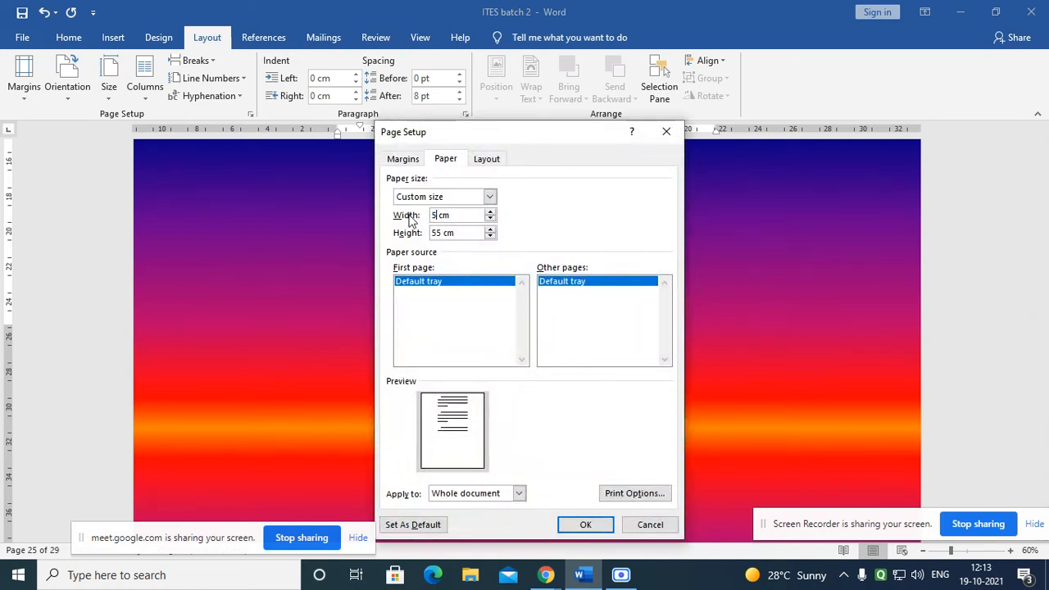
double_click(445, 233)
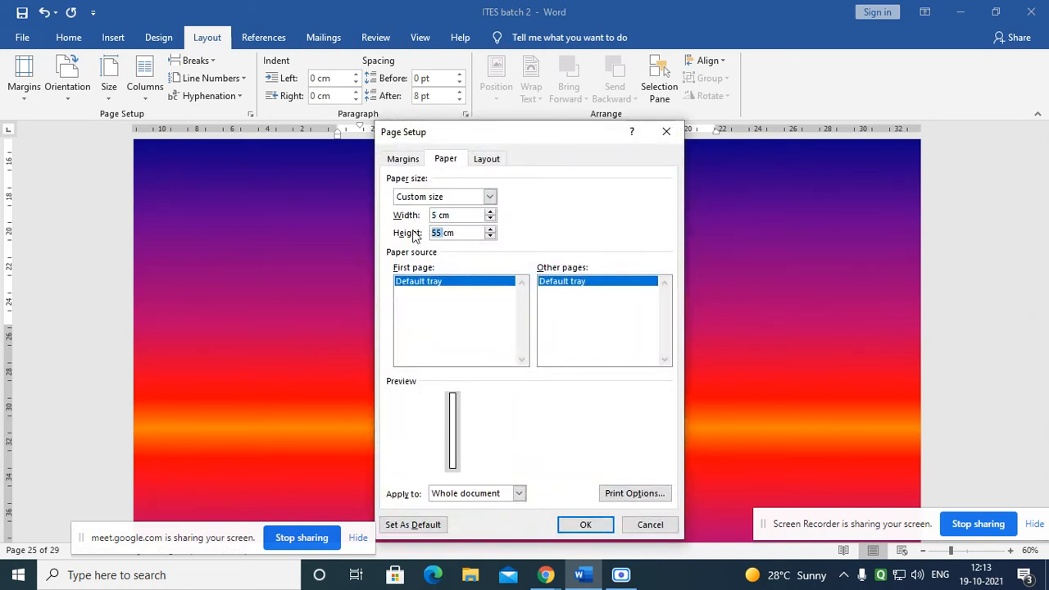
text(7)
- Try to apply the 5 by 7 cm paper size to the whole document and close the page setup
click(581, 524)
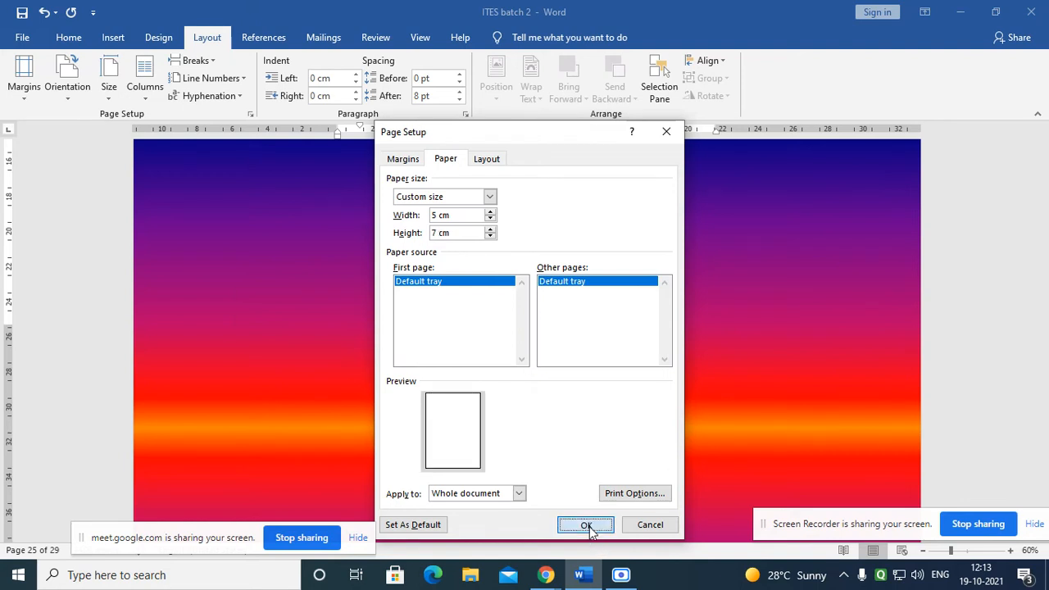
click(523, 330)
click(585, 524)
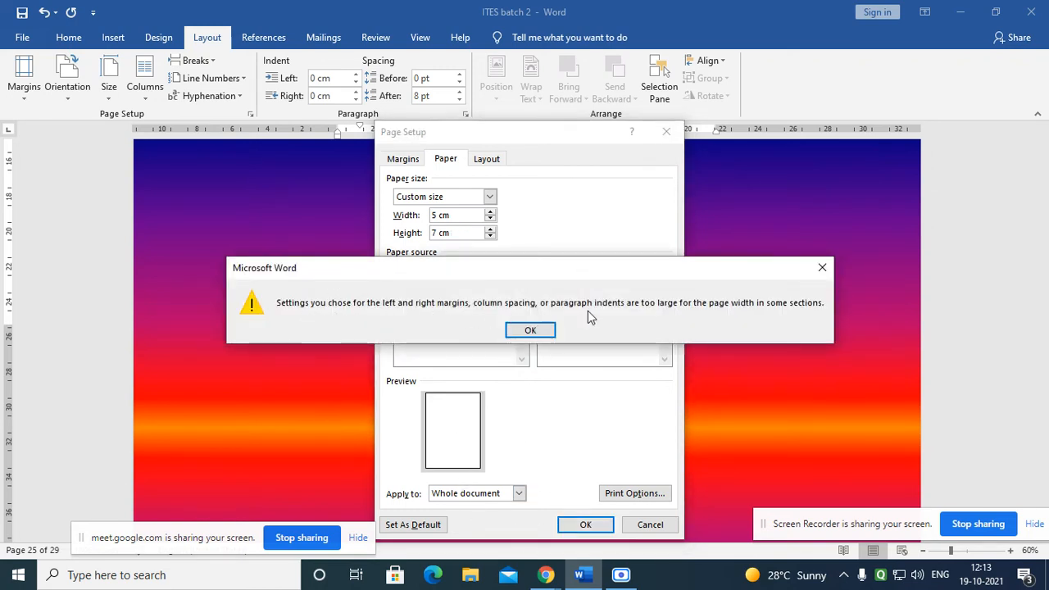
click(534, 330)
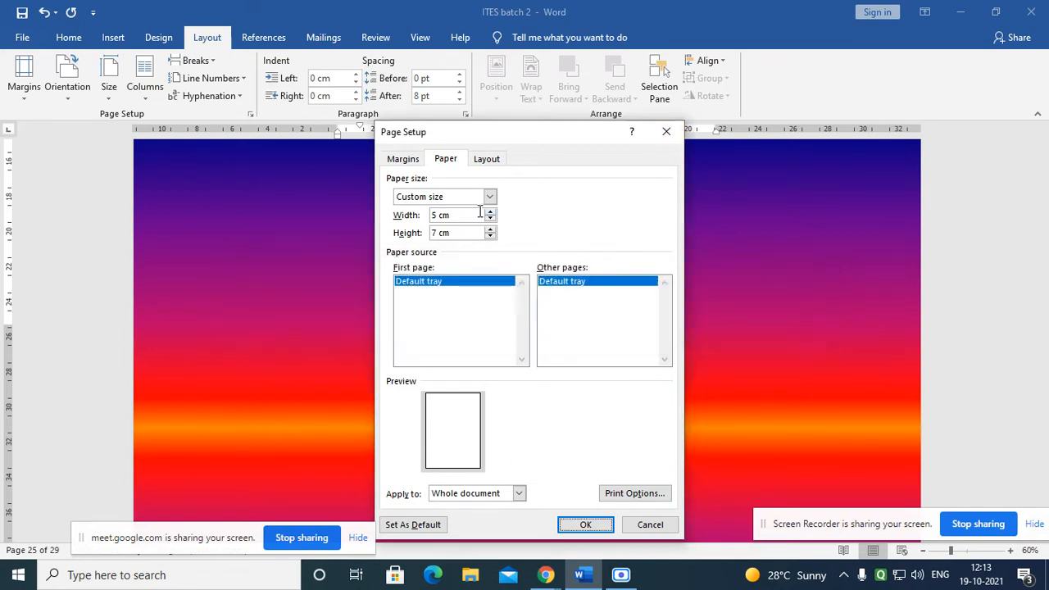
click(666, 131)
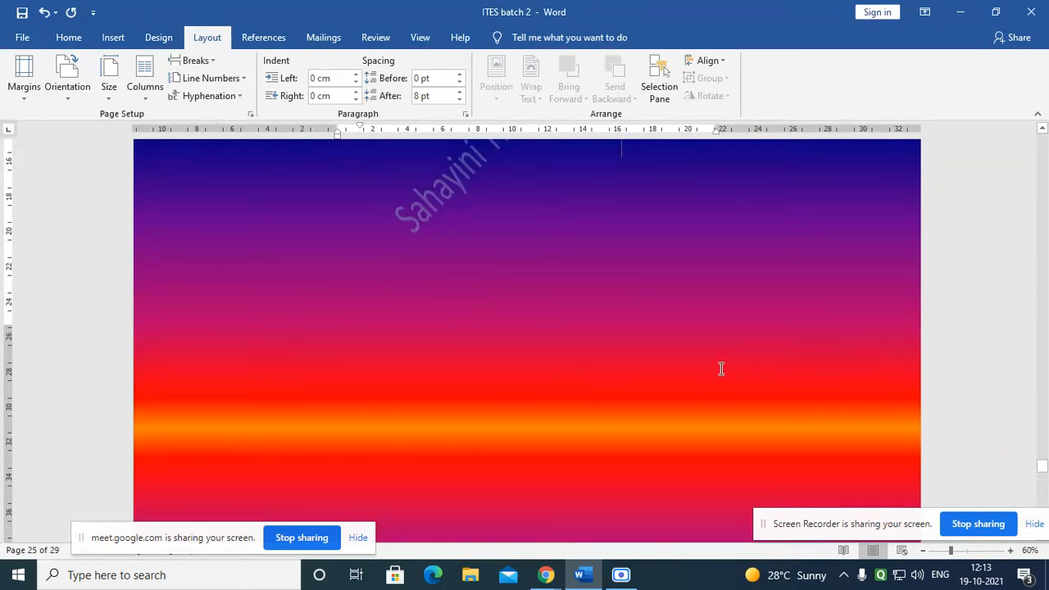
- Review the preset page margins and view the current page at different zoom levels
click(23, 95)
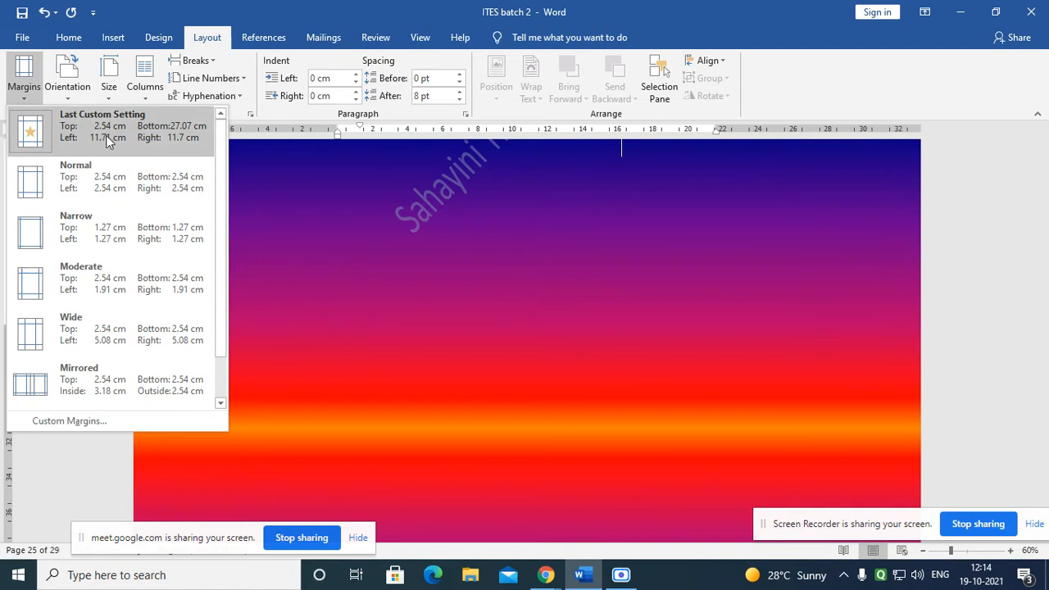
click(419, 355)
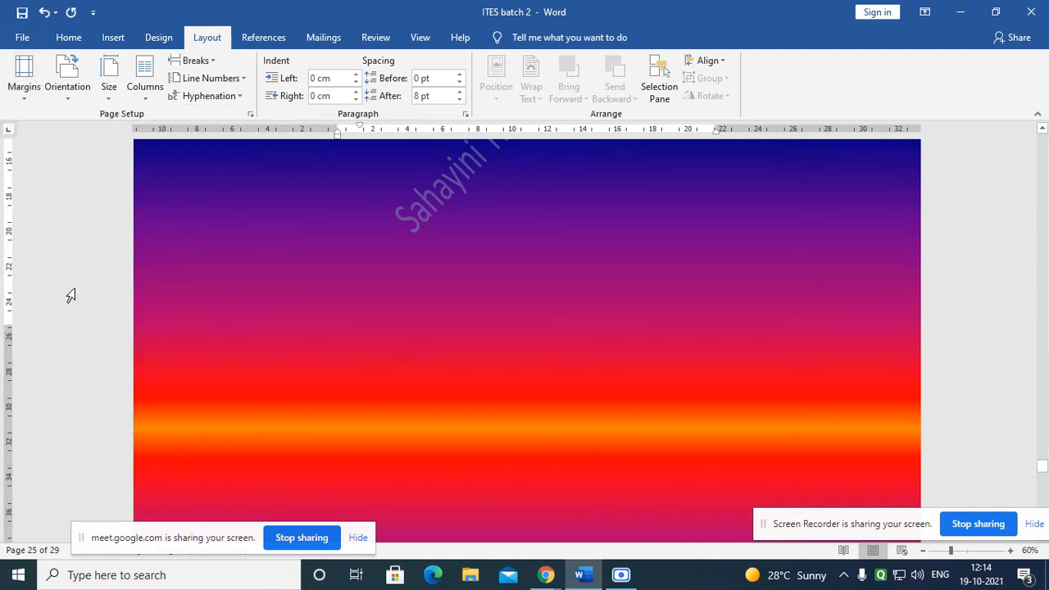
ctrl+scroll(152, 276, up, 7)
ctrl+scroll(160, 277, down, 10)
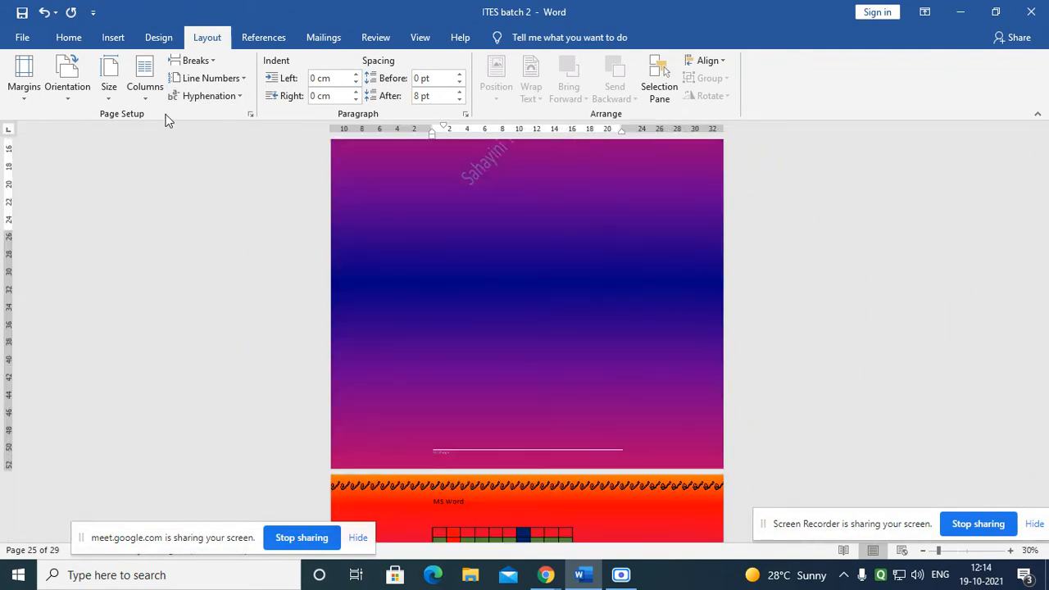
- Try twice to switch the document to the A4 paper size, 21 x 29.7 cm
click(107, 97)
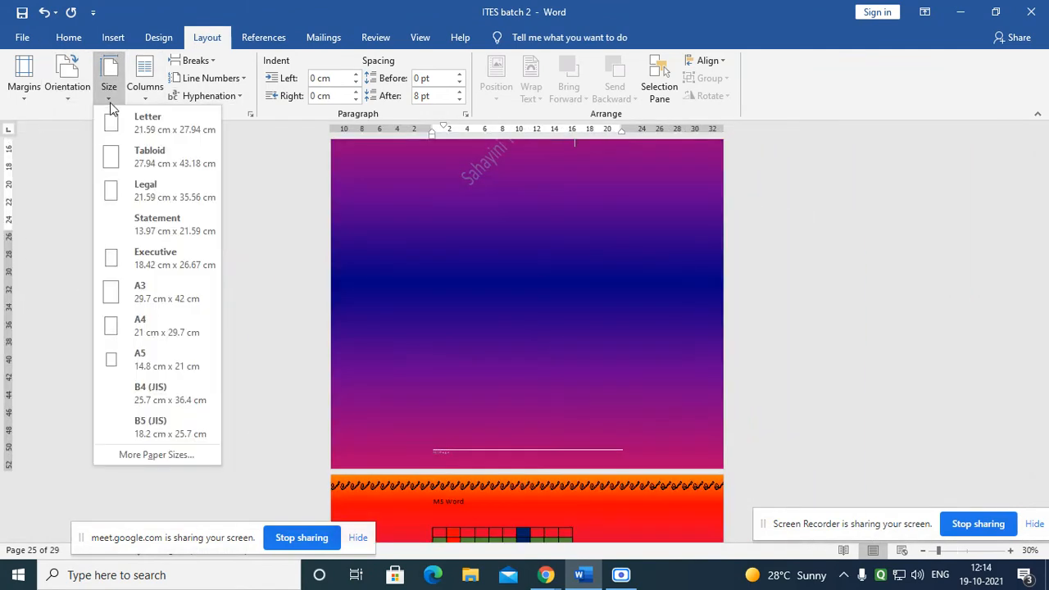
click(168, 325)
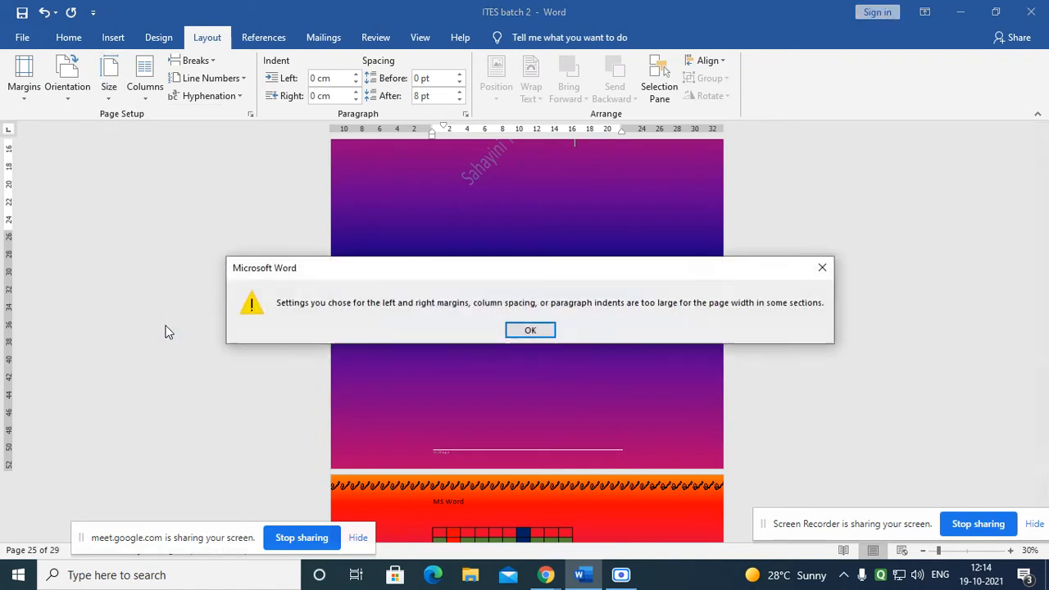
click(526, 332)
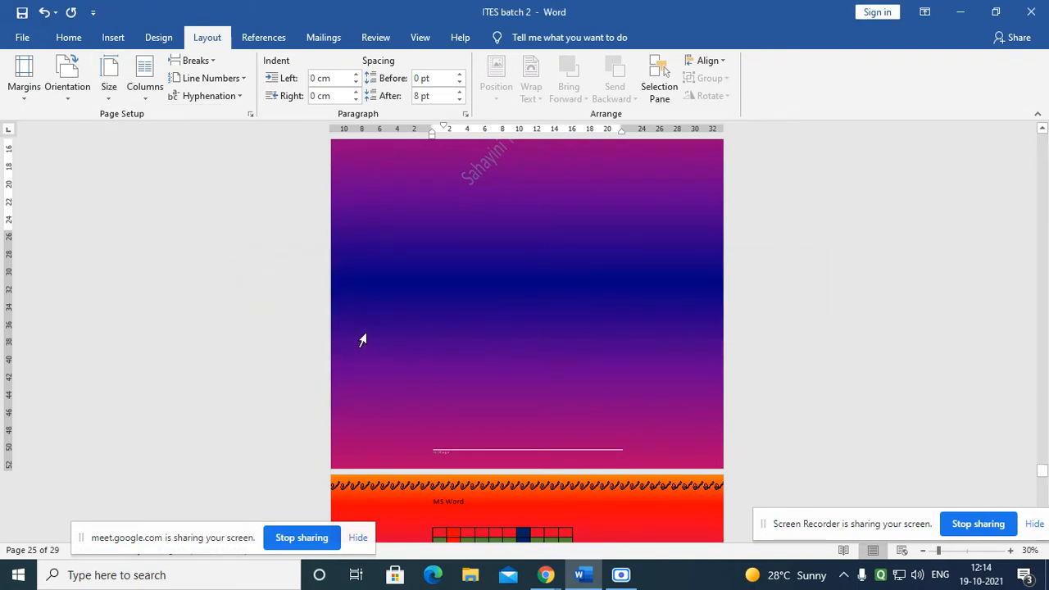
click(154, 96)
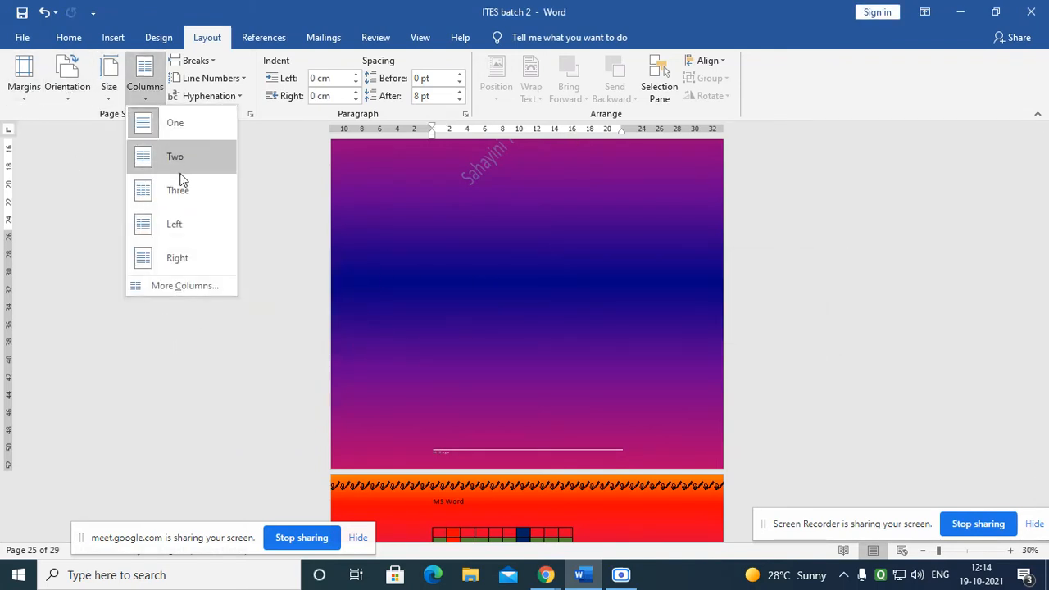
click(96, 129)
click(107, 97)
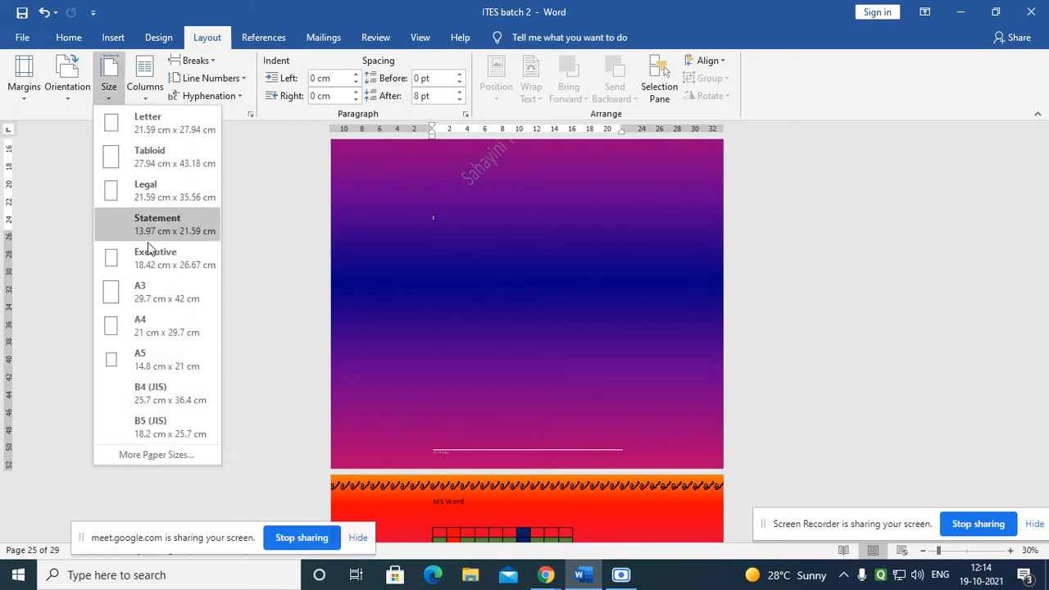
click(152, 331)
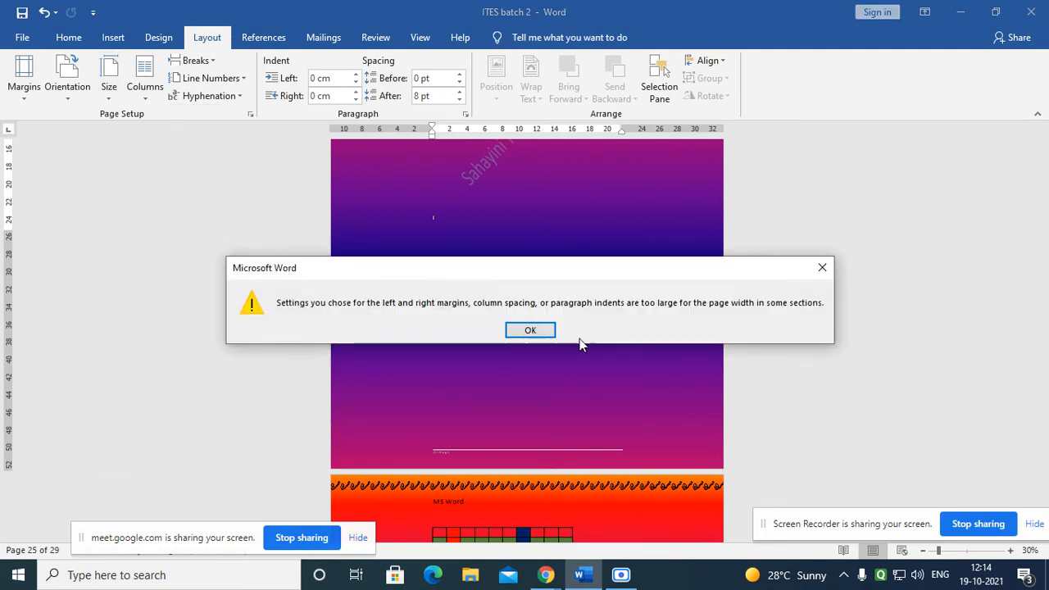
click(530, 330)
- Open the recent documents Student report and Report Academic Design, and view the text on page 2 of the academic report
click(24, 37)
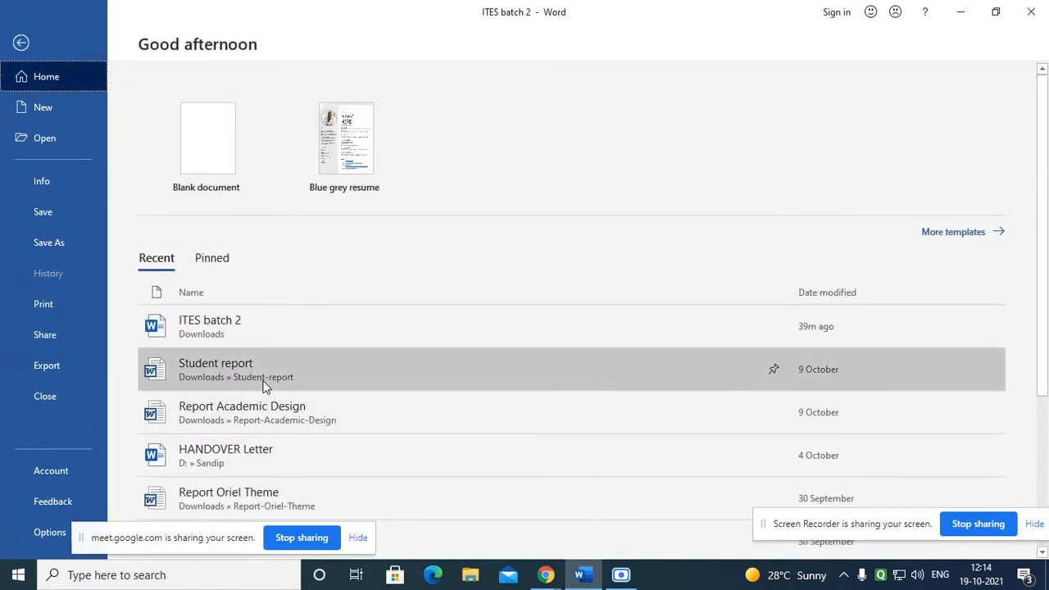
click(260, 370)
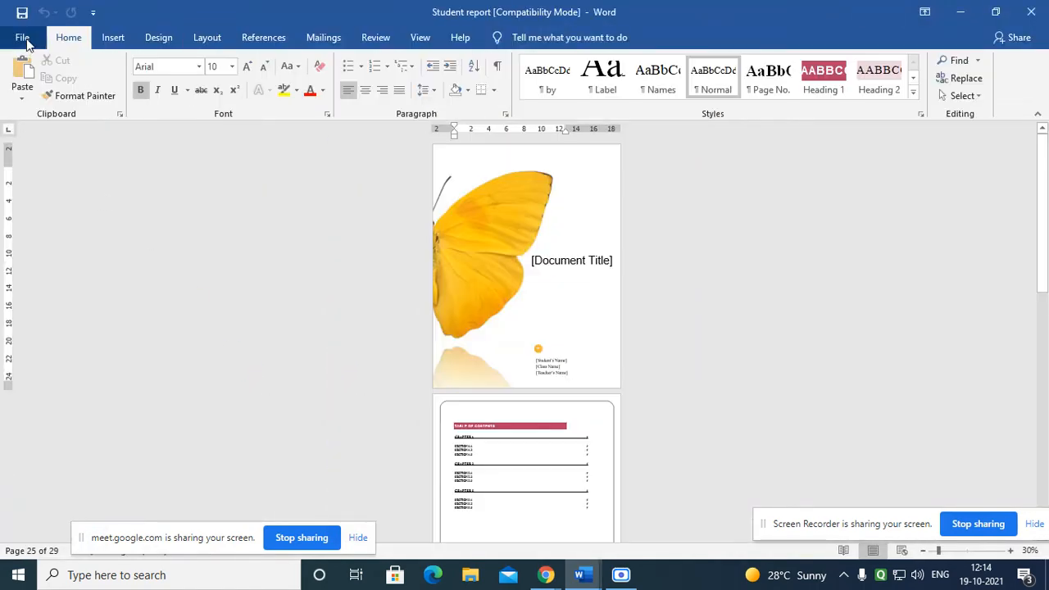
click(24, 38)
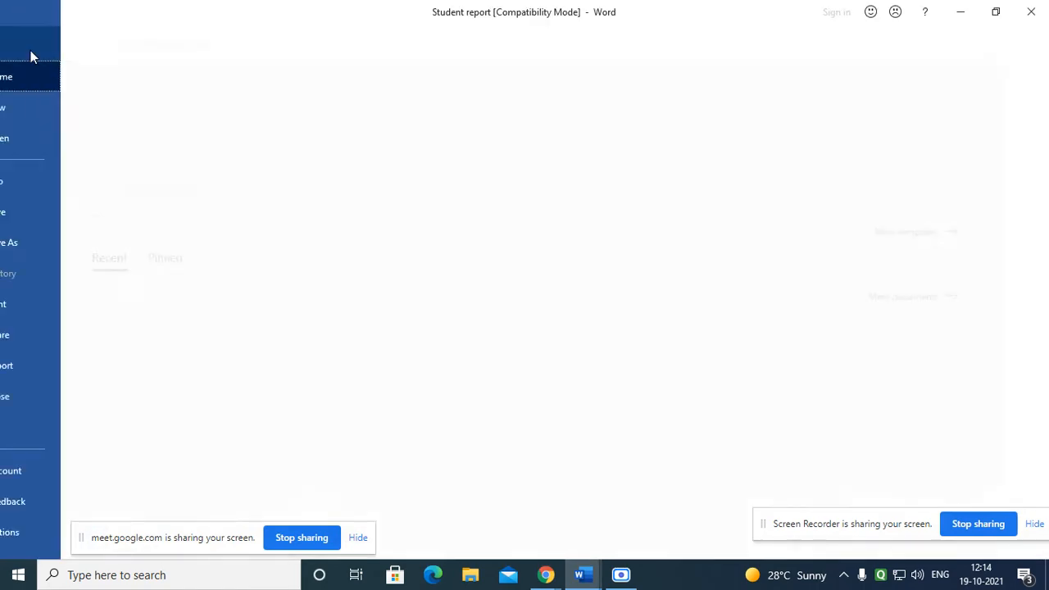
key(Escape)
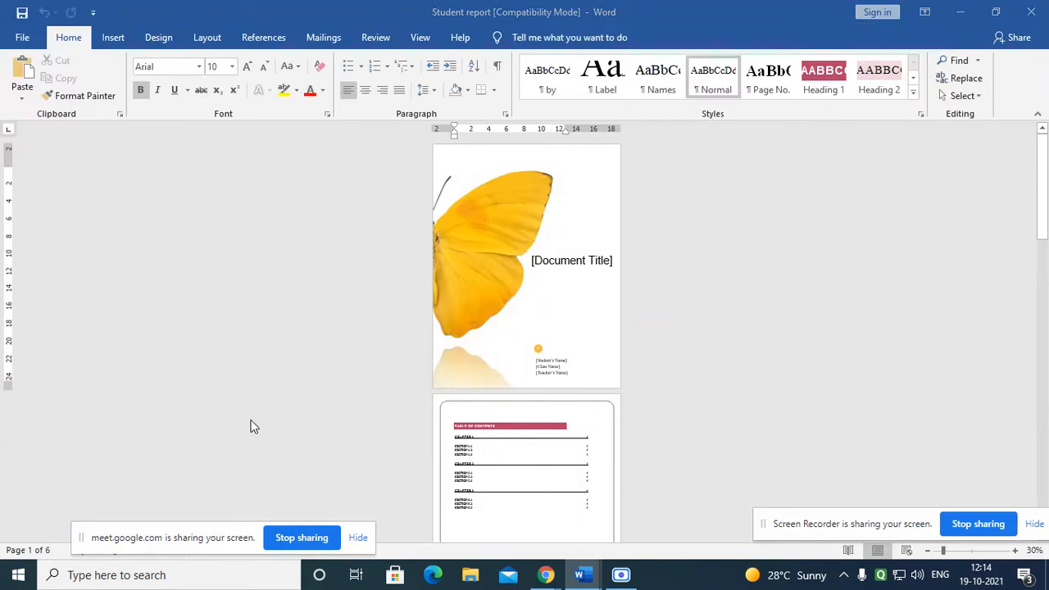
scroll(527, 407, down, 3)
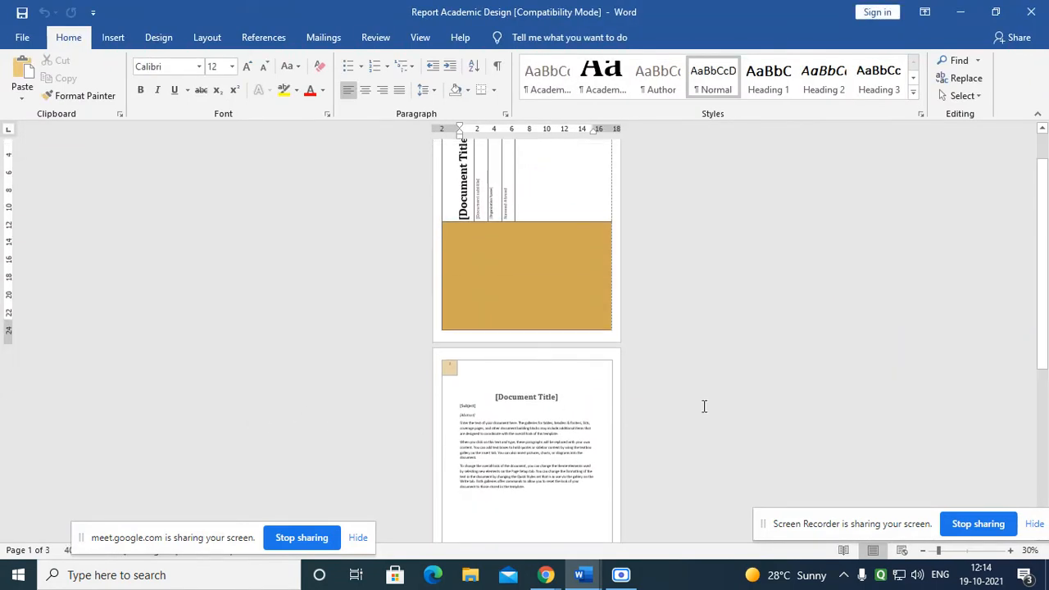
ctrl+scroll(602, 374, up, 4)
ctrl+scroll(445, 290, up, 2)
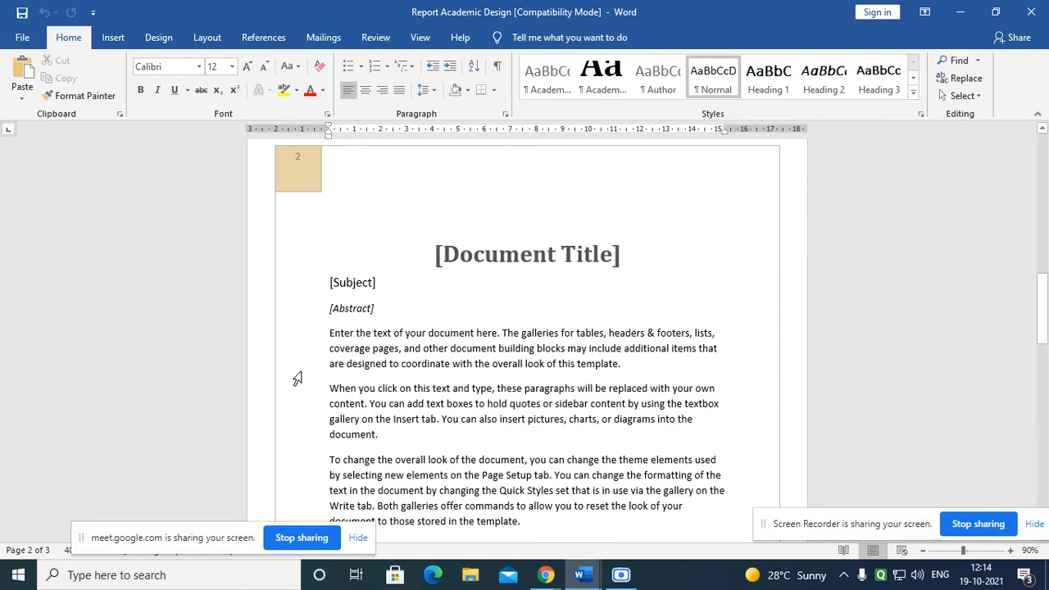
- Place the cursor in the page 2 document title and apply the Narrow margins preset, 1.27 cm on every side
ctrl+scroll(295, 379, up, 4)
ctrl+scroll(281, 381, up, 1)
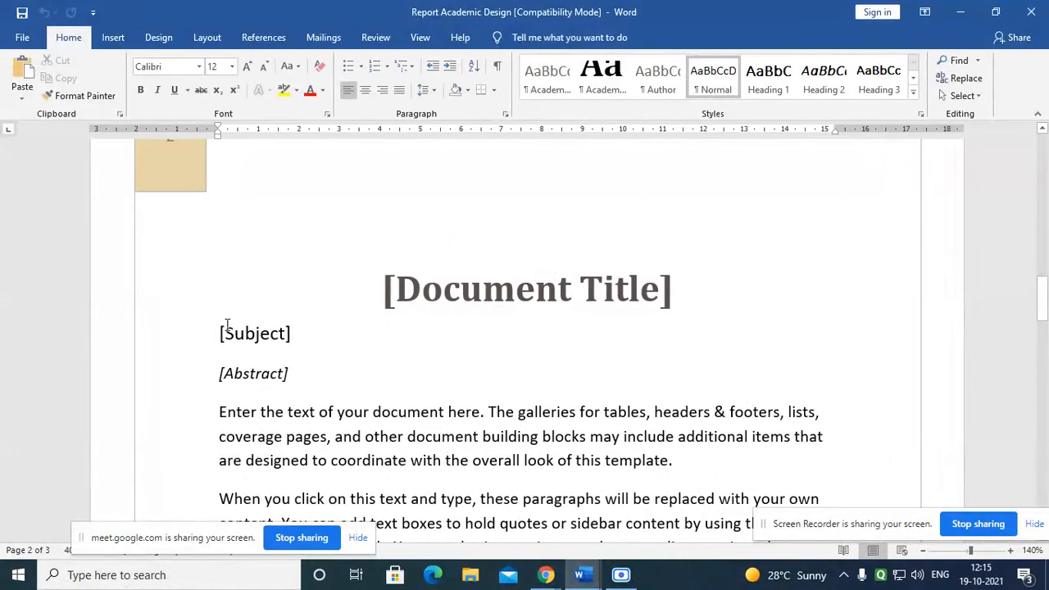
click(238, 265)
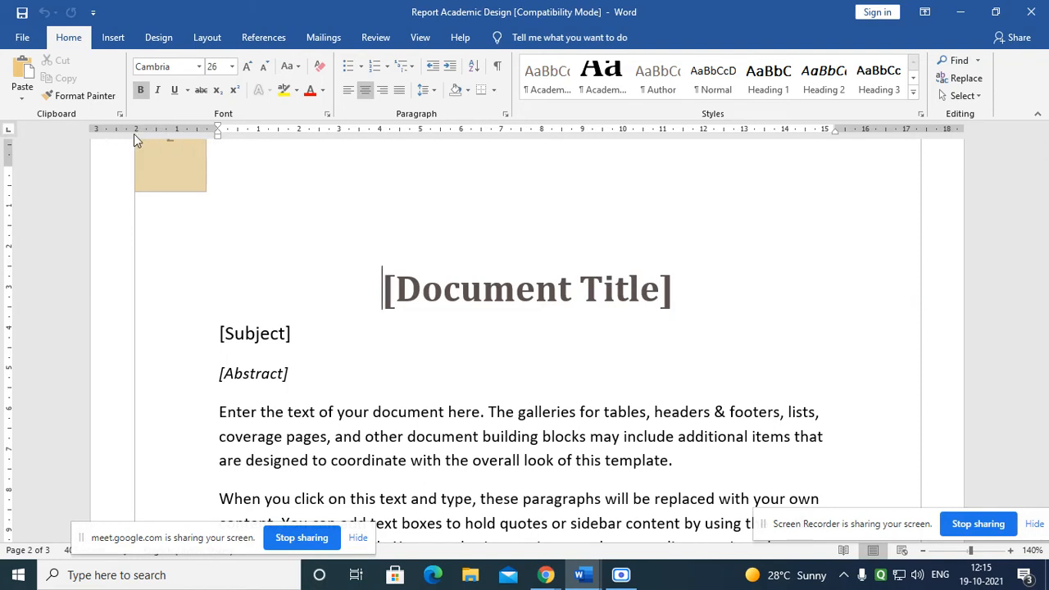
scroll(109, 241, up, 4)
scroll(112, 241, down, 2)
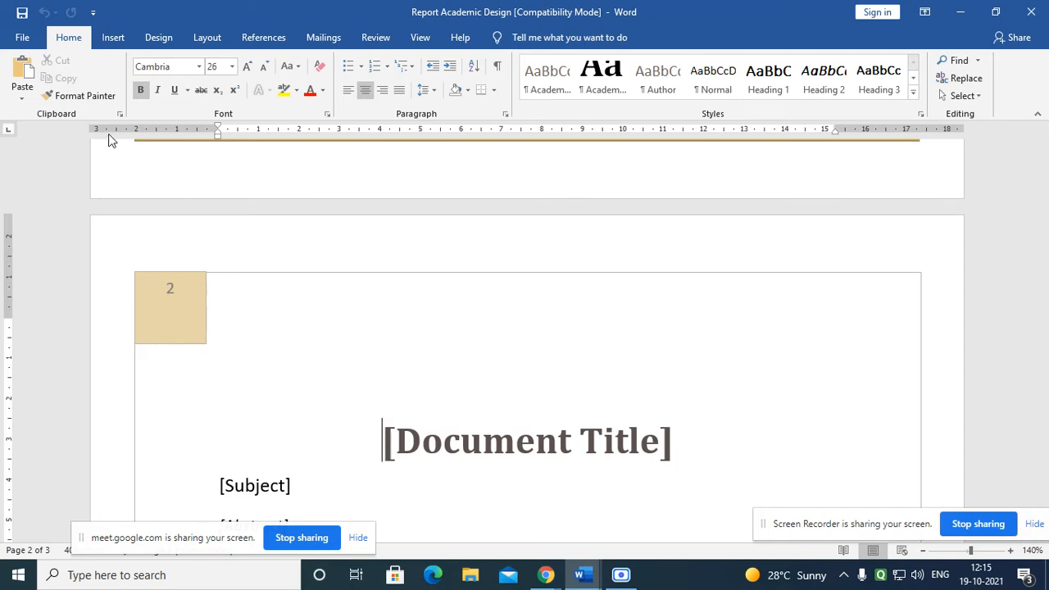
scroll(110, 156, down, 3)
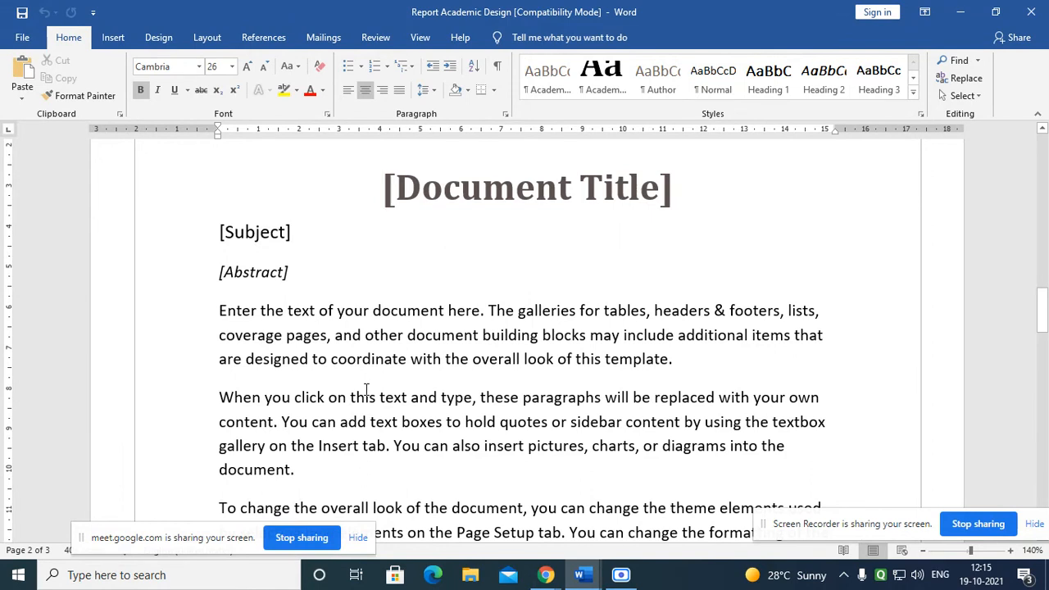
scroll(352, 379, up, 2)
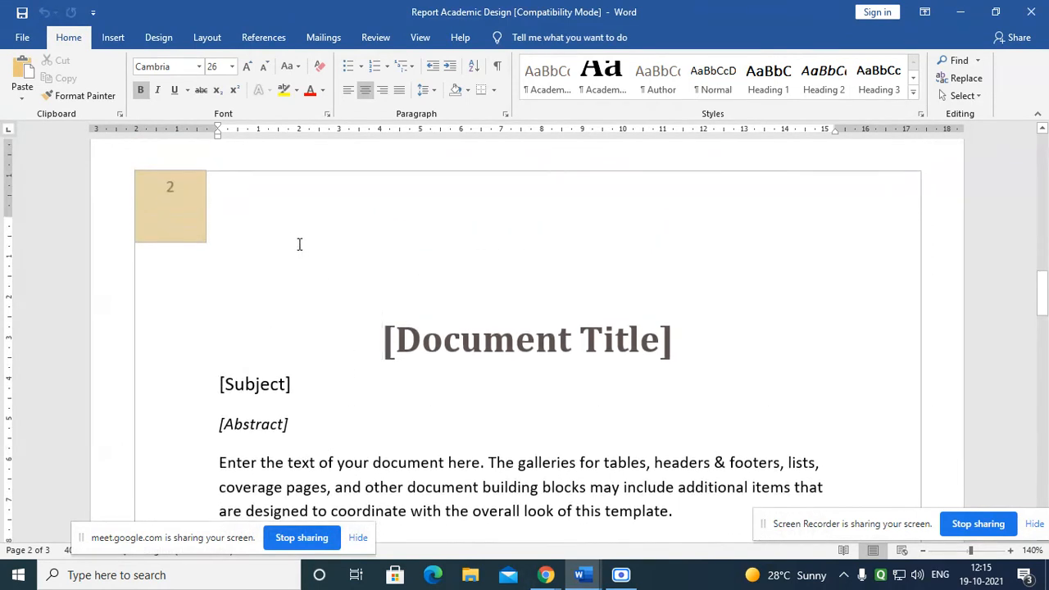
click(207, 39)
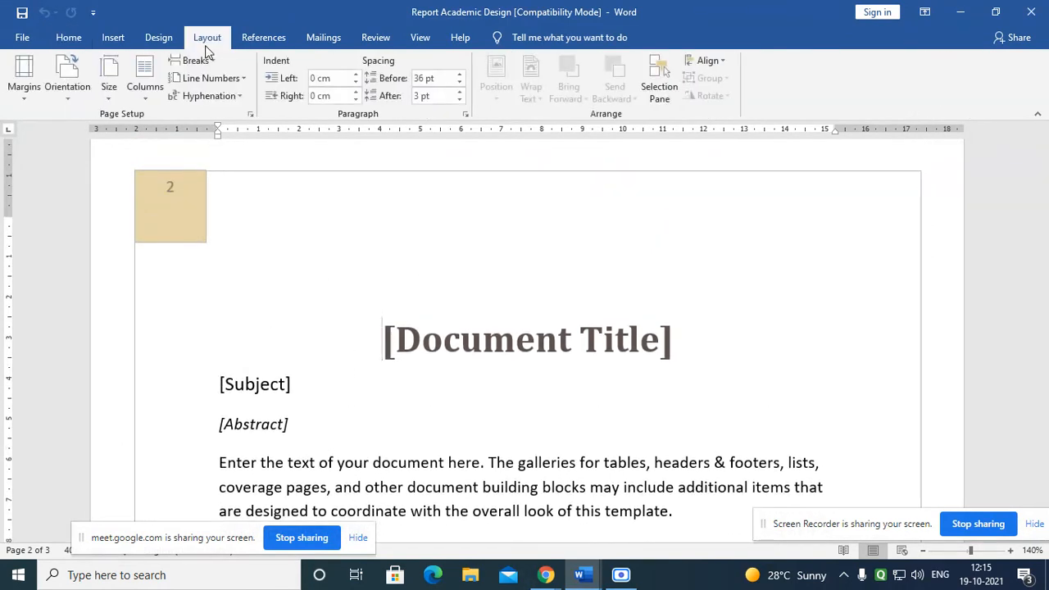
click(28, 97)
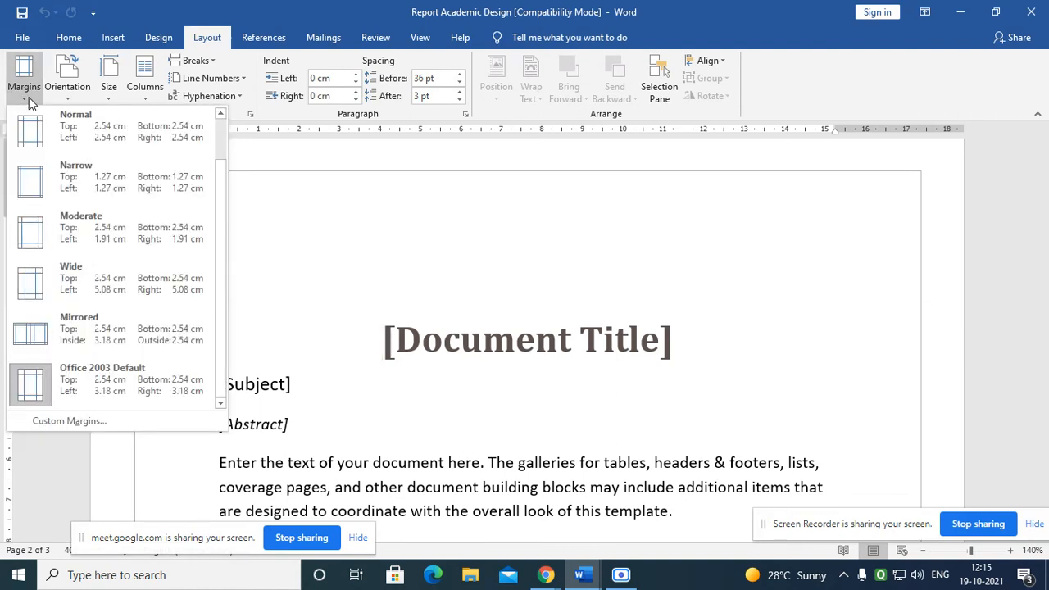
click(105, 185)
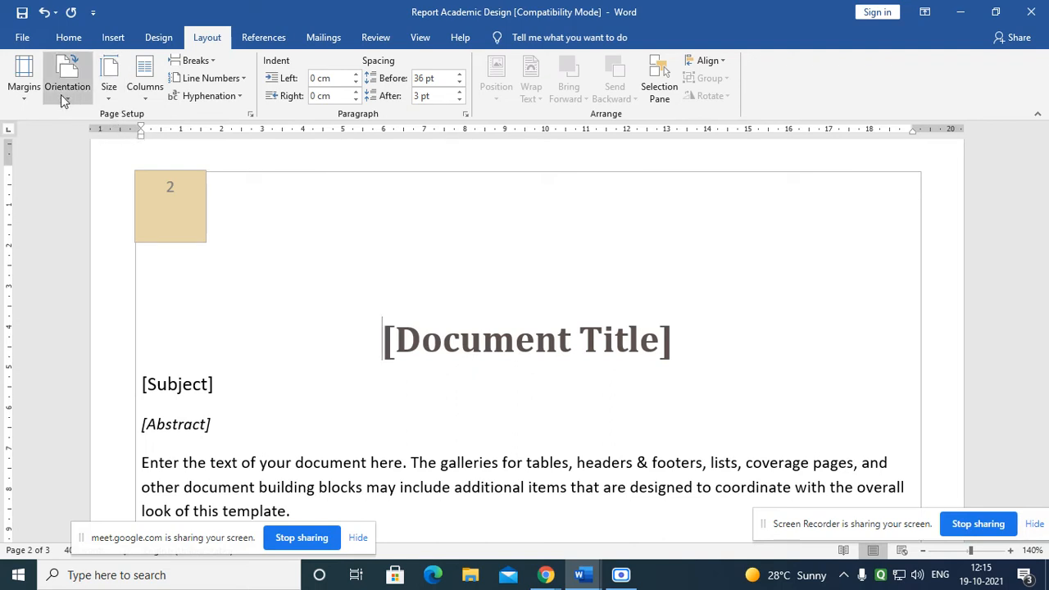
- Open the custom margin settings and set the top and bottom margins to 4 cm
click(26, 94)
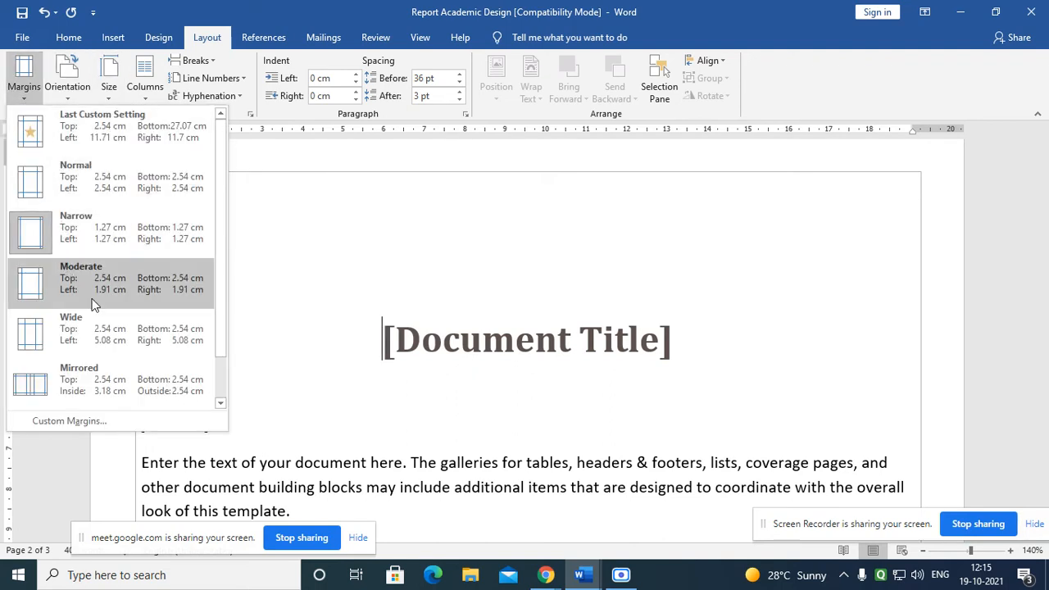
click(63, 421)
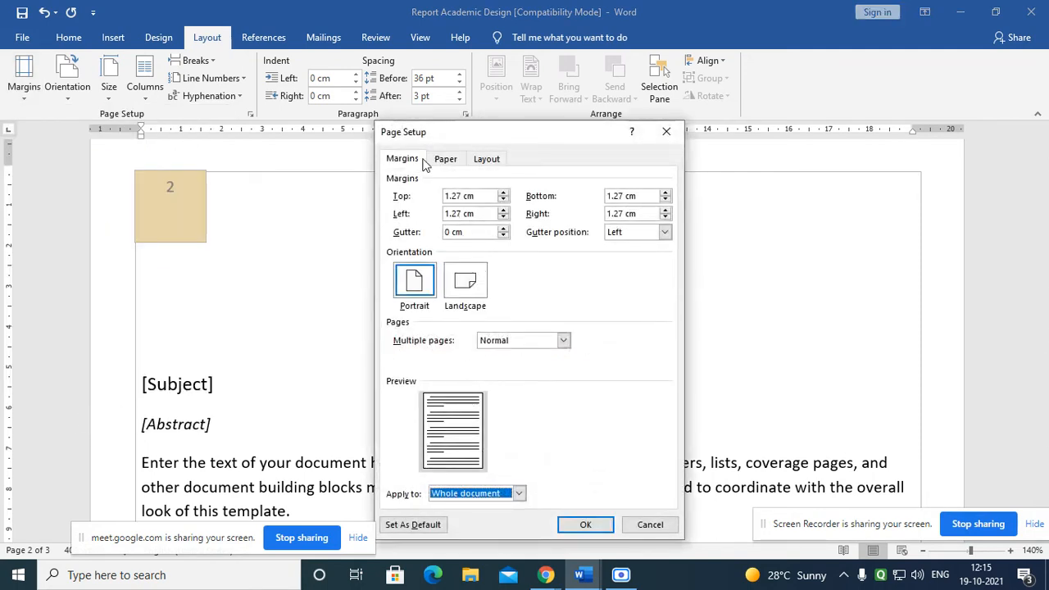
drag(467, 199, 410, 202)
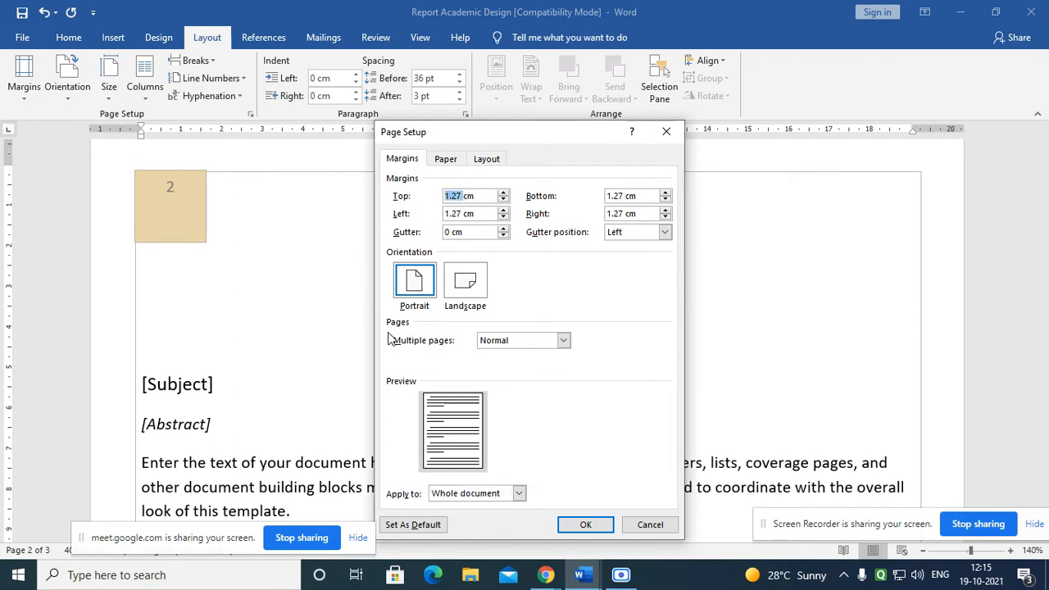
text(4)
key(Tab)
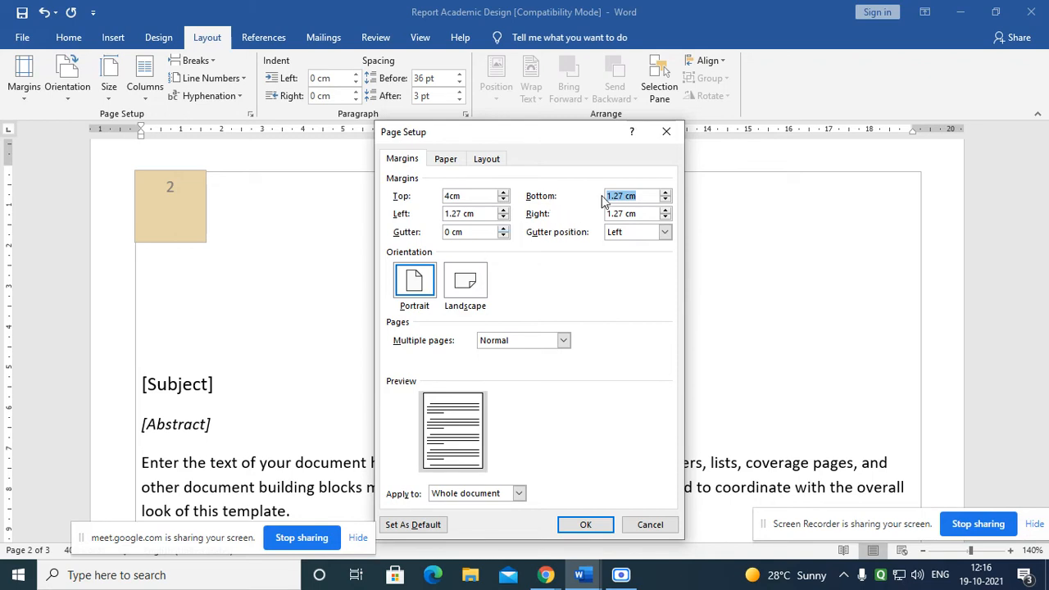
drag(623, 196, 596, 201)
text(4)
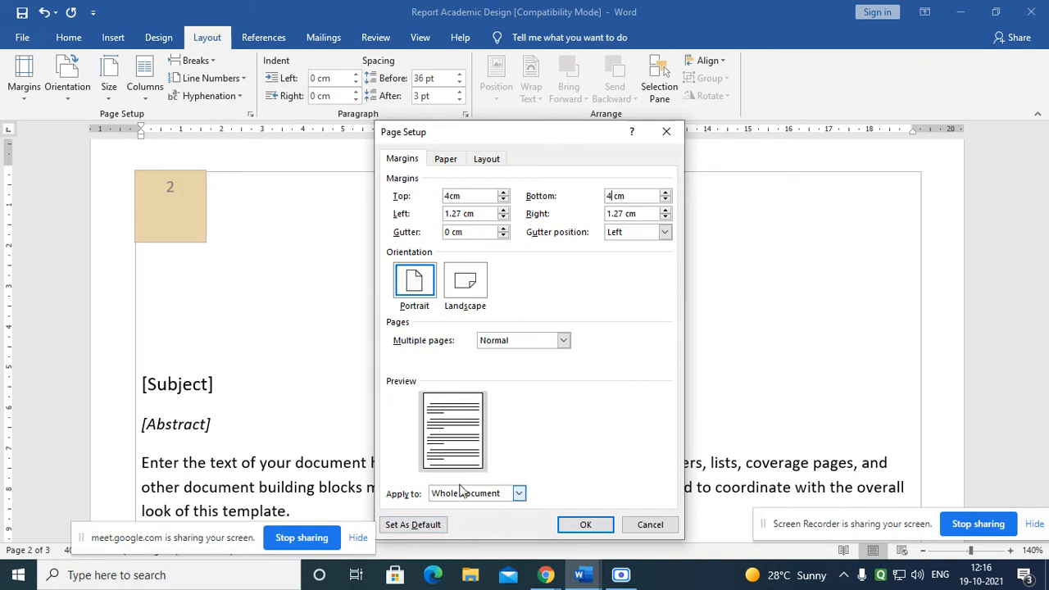
- Set the left and right margins to 2 cm and apply the custom margins to the whole document
key(Tab)
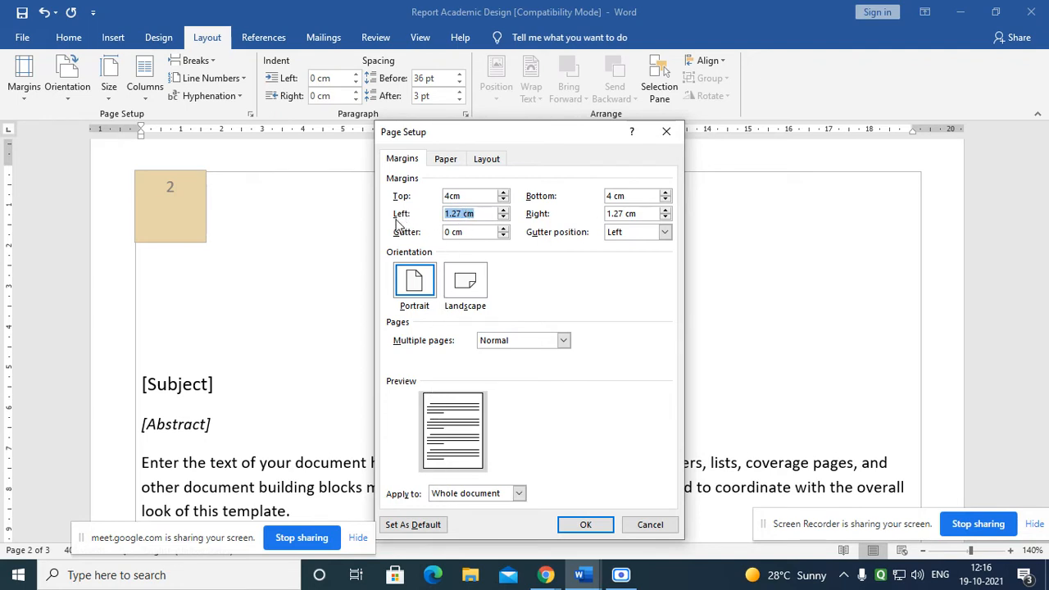
text(2)
key(Tab)
click(618, 214)
drag(624, 213, 593, 218)
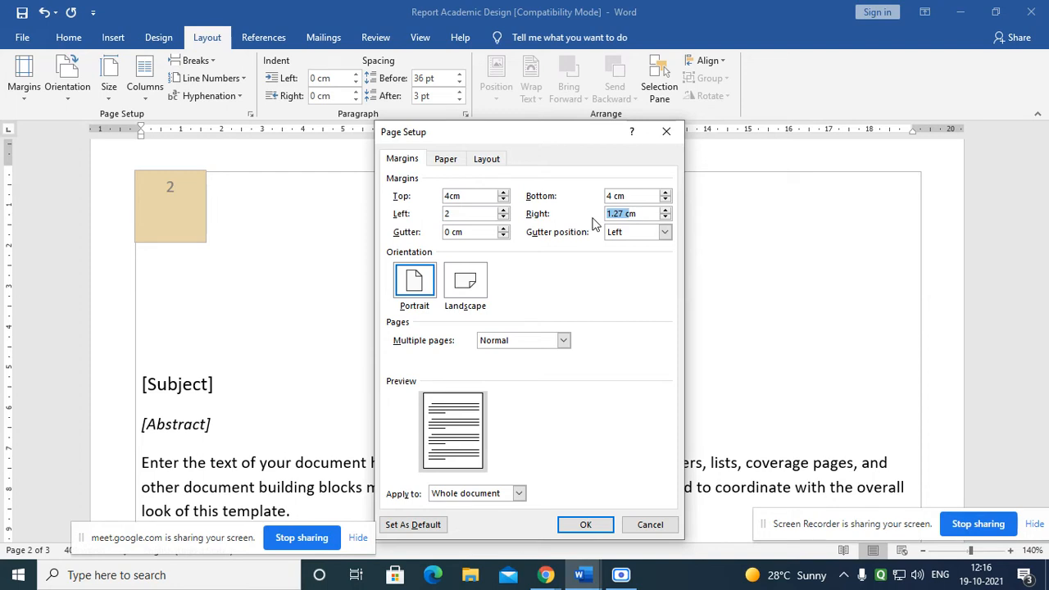
text(0)
key(Tab)
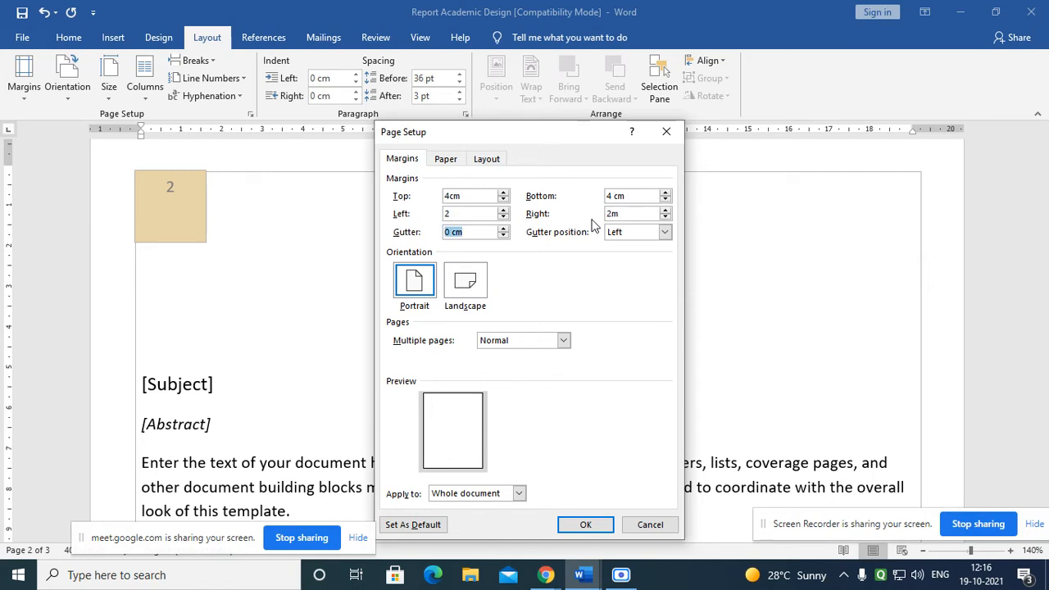
click(582, 525)
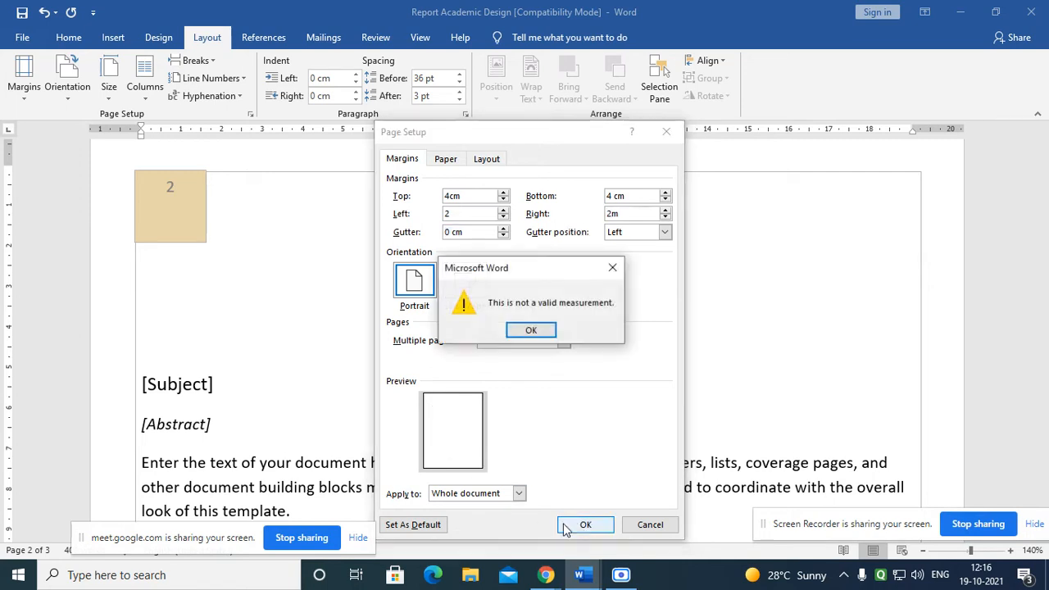
click(531, 331)
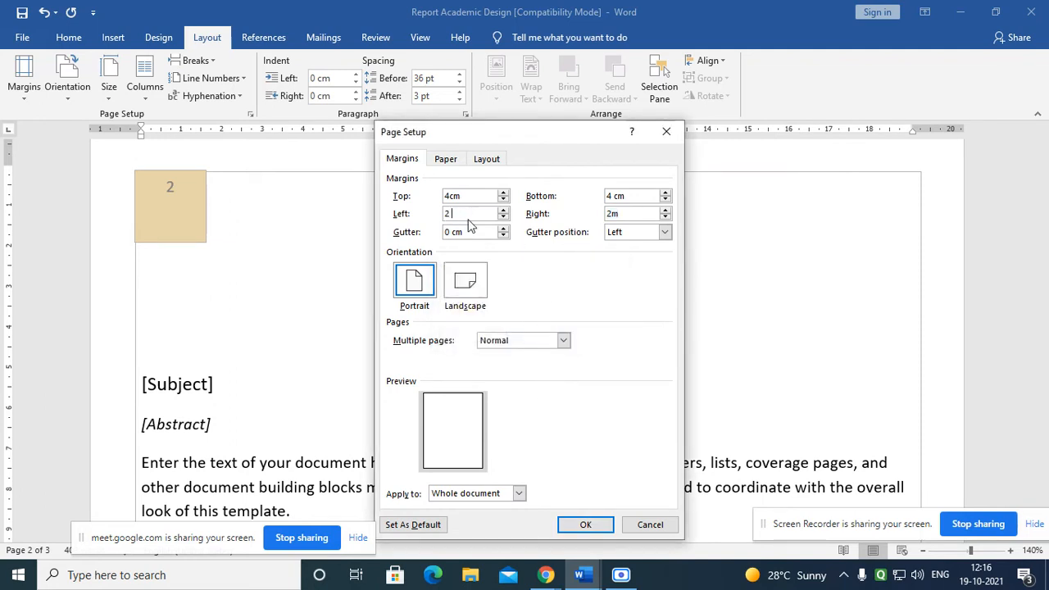
click(613, 213)
click(584, 525)
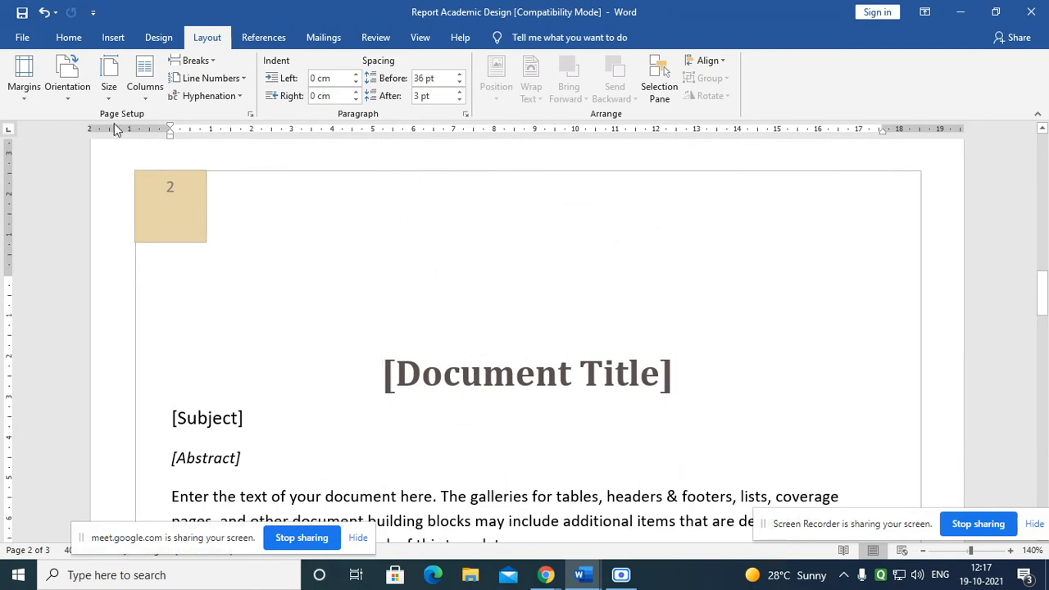
- Reopen the custom margin settings and apply a 1 cm gutter to the whole document
click(22, 95)
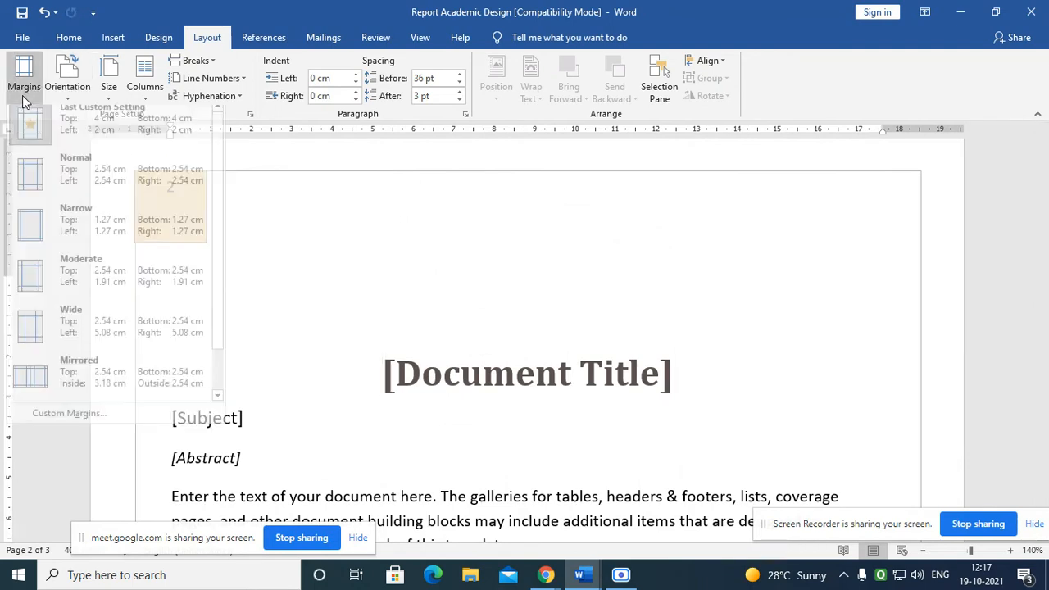
click(76, 419)
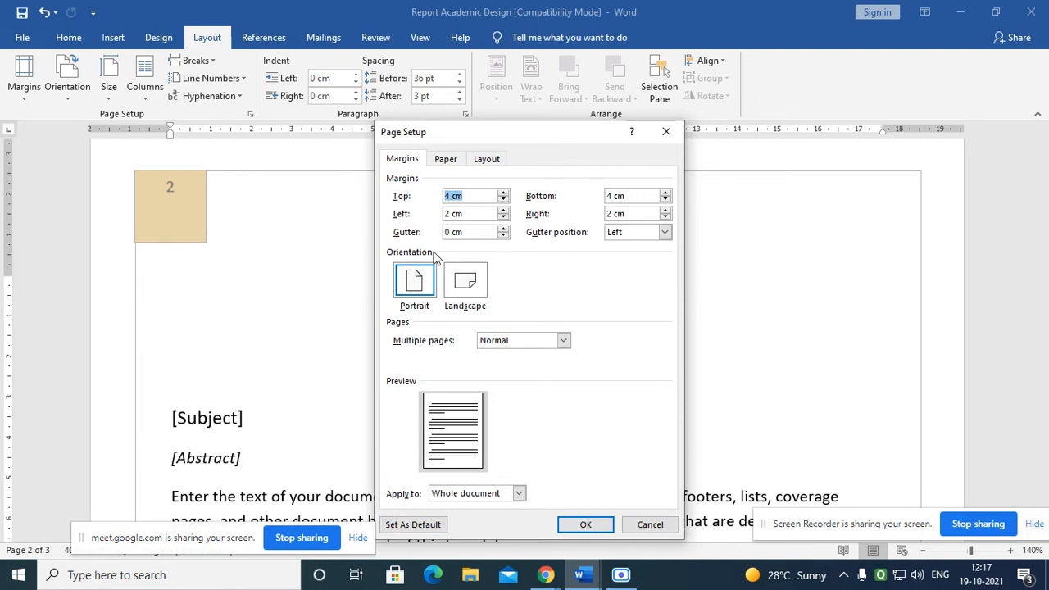
click(482, 197)
drag(449, 198, 424, 197)
click(452, 195)
click(503, 228)
click(503, 228)
click(503, 228)
click(503, 228)
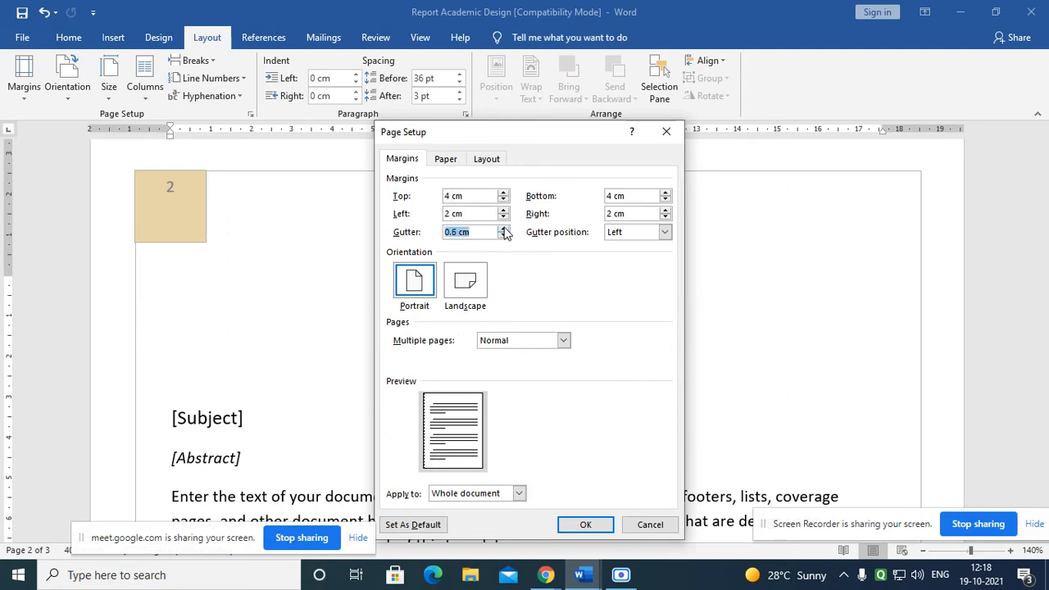
click(503, 228)
click(503, 228)
click(583, 524)
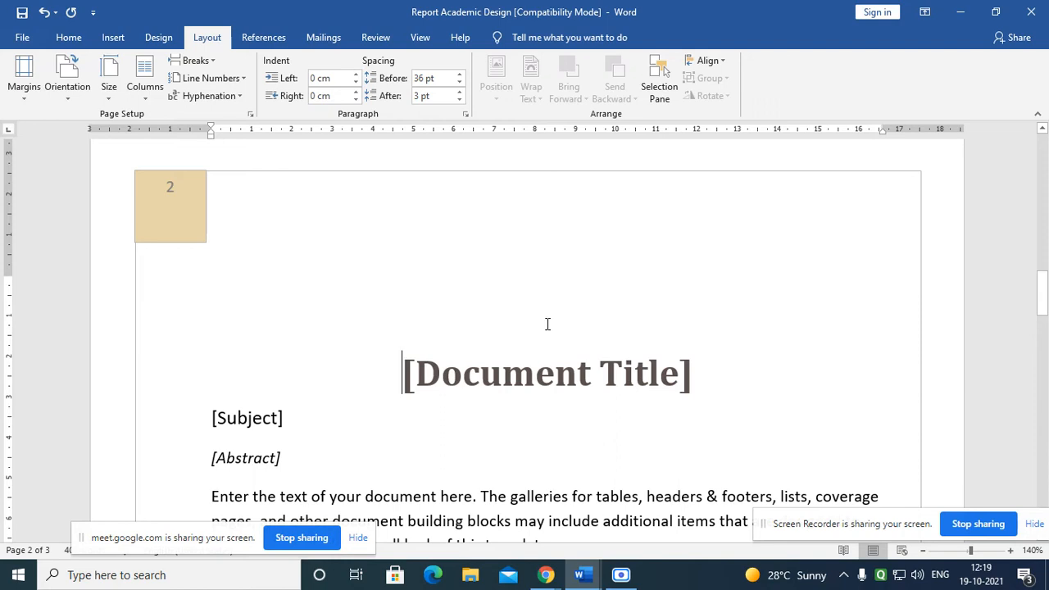
- Change the gutter position to Top in the custom margin settings
scroll(503, 253, up, 3)
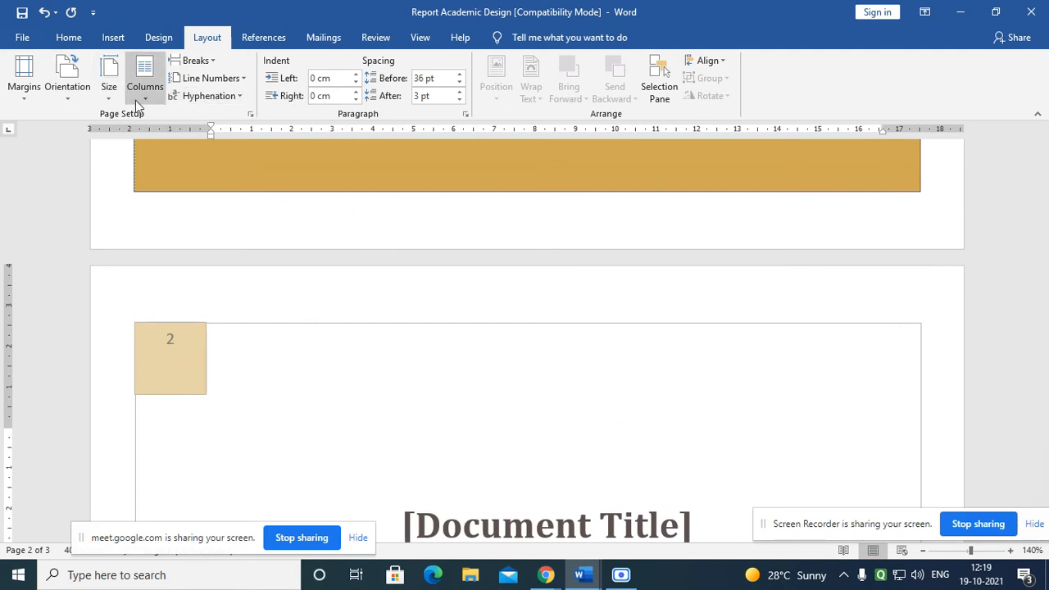
click(25, 92)
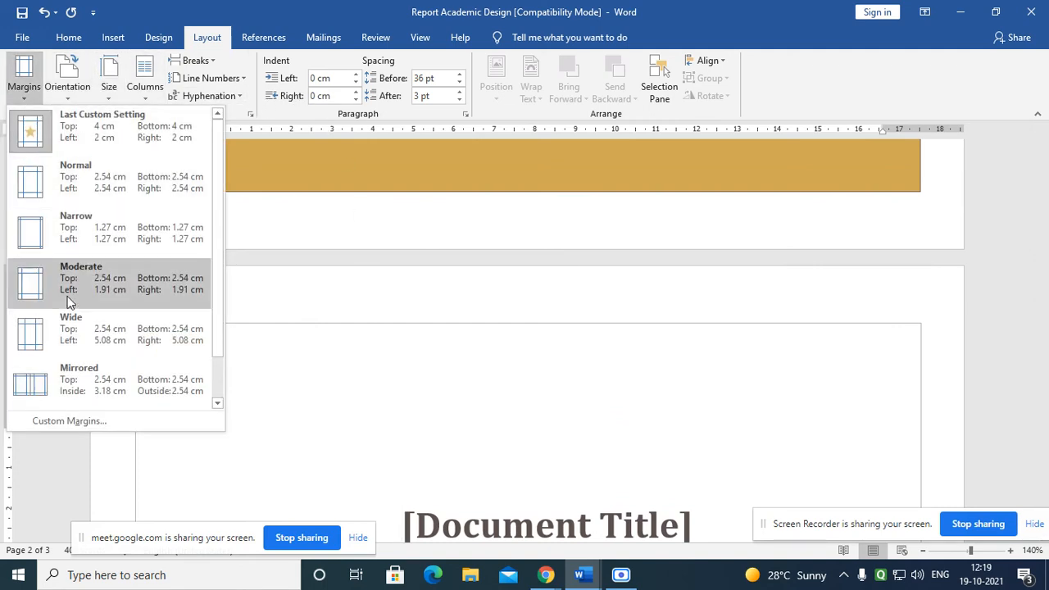
click(86, 420)
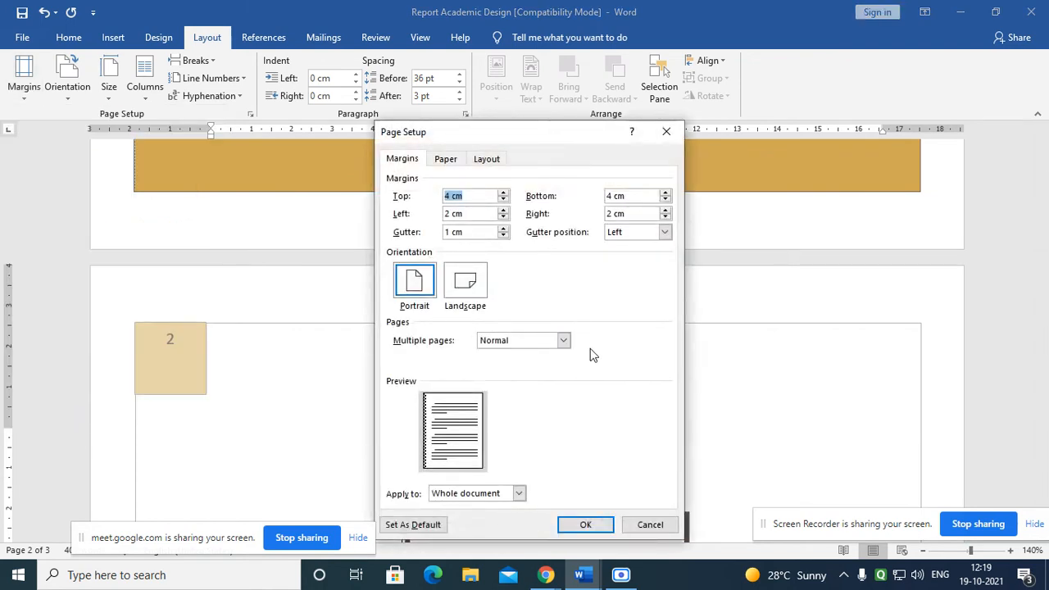
click(625, 234)
click(635, 257)
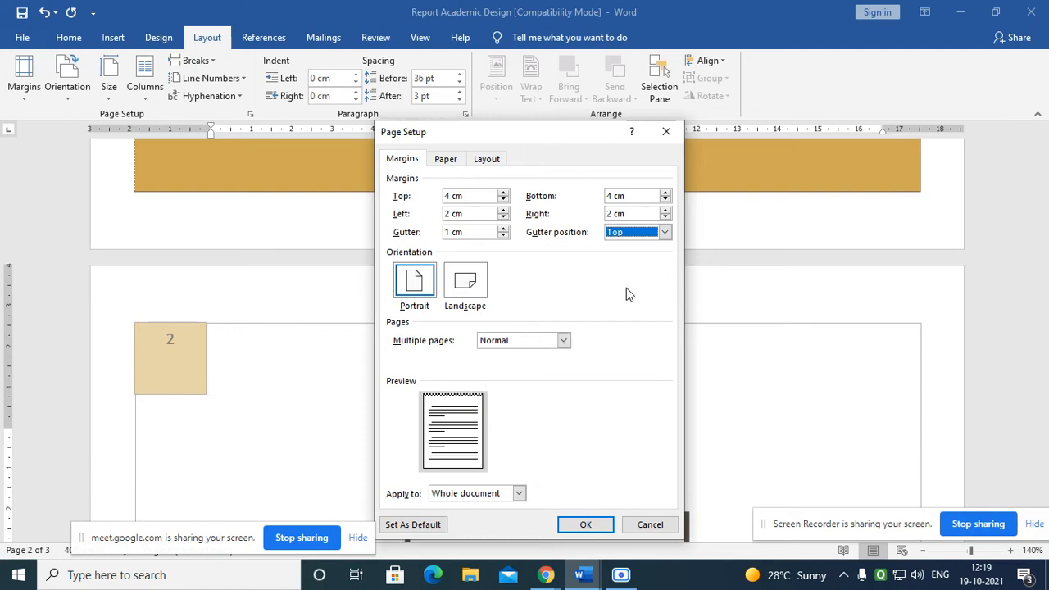
- Compare the portrait and landscape previews, choose Landscape and apply the page setup to the whole document
click(420, 287)
click(482, 292)
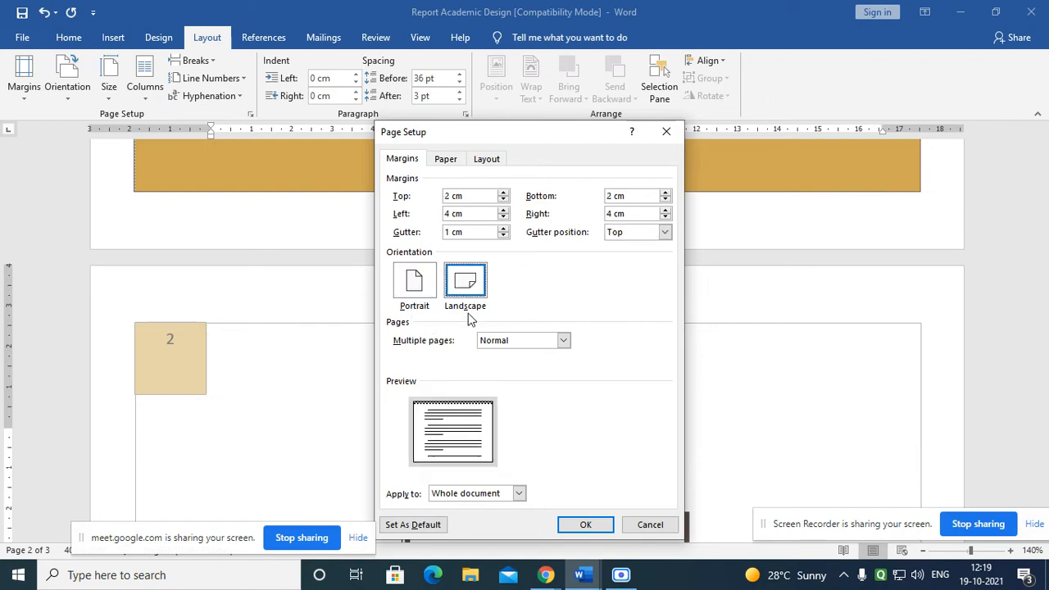
click(415, 300)
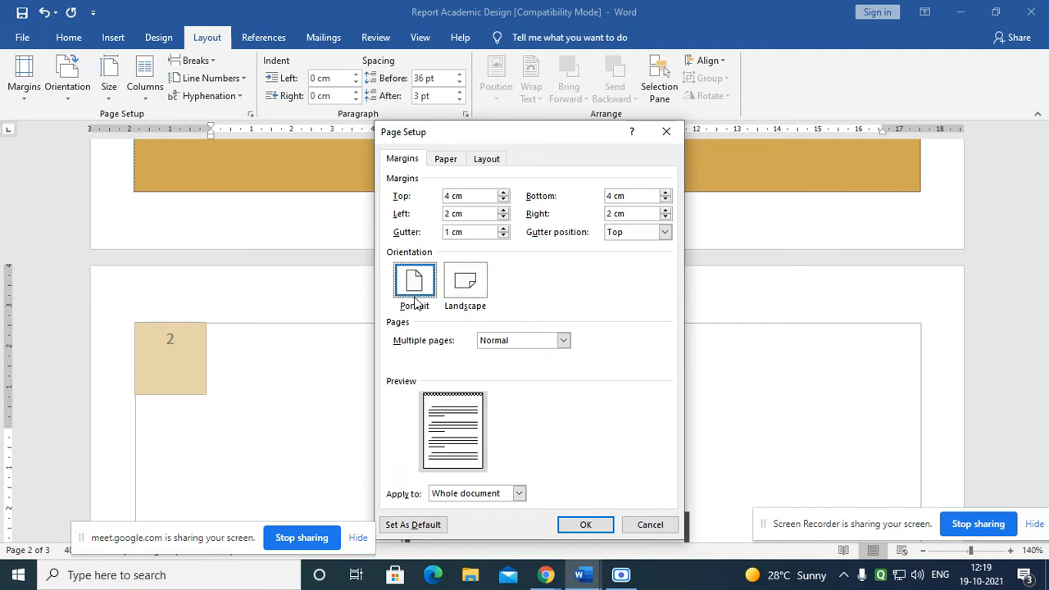
click(462, 294)
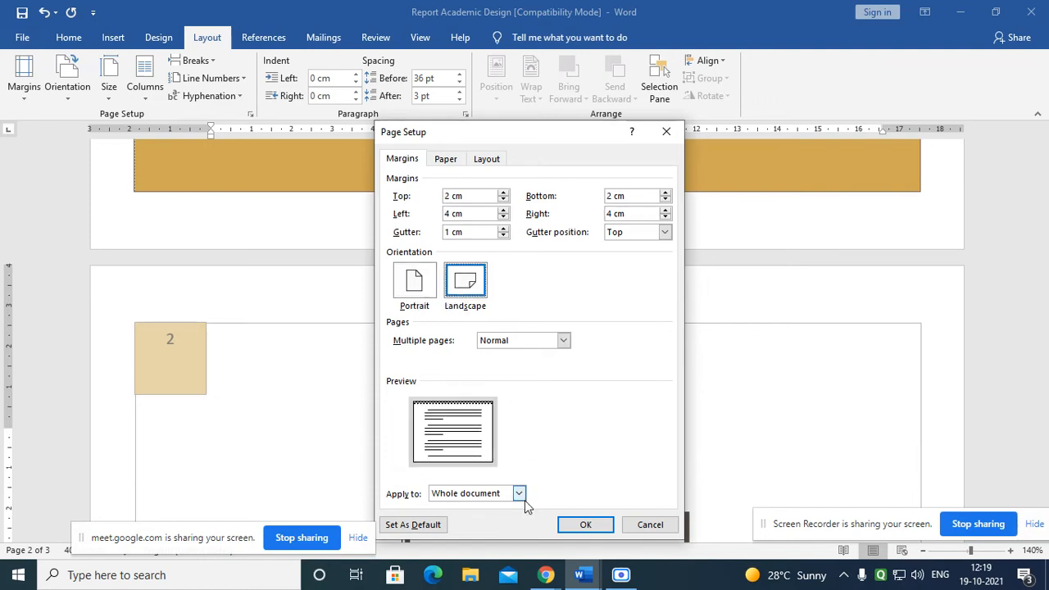
click(577, 526)
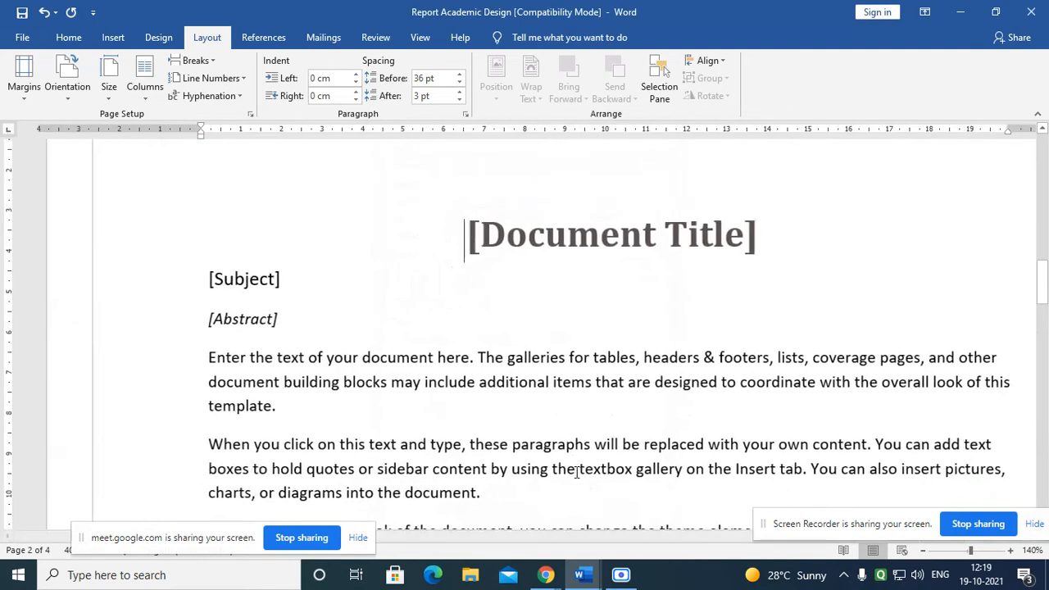
- Look over the landscape pages at a smaller zoom and return the document's orientation to Portrait
ctrl+scroll(592, 398, down, 11)
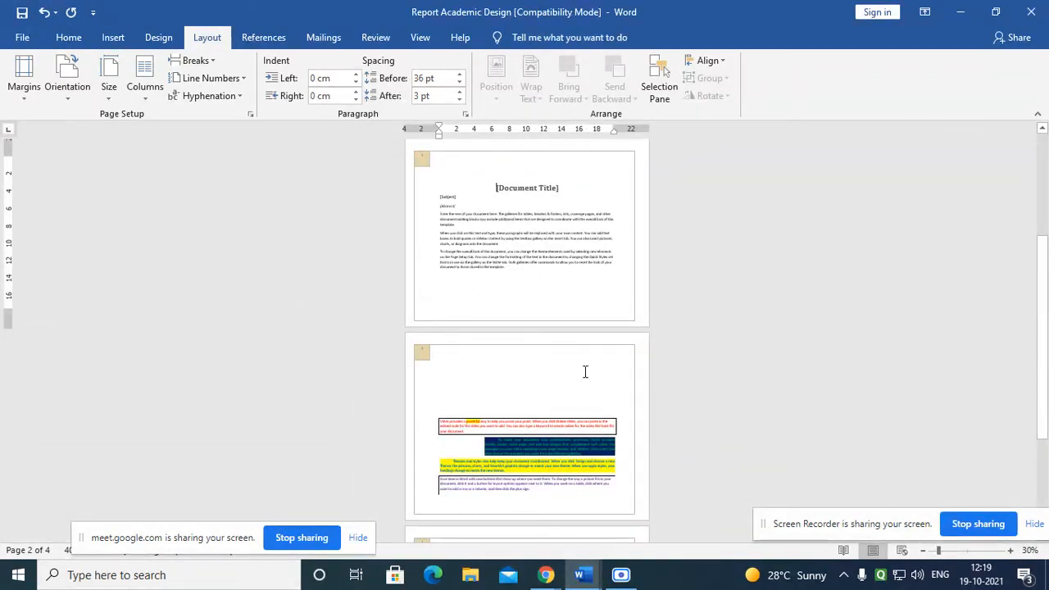
scroll(565, 402, down, 2)
scroll(536, 423, down, 1)
ctrl+scroll(535, 420, up, 1)
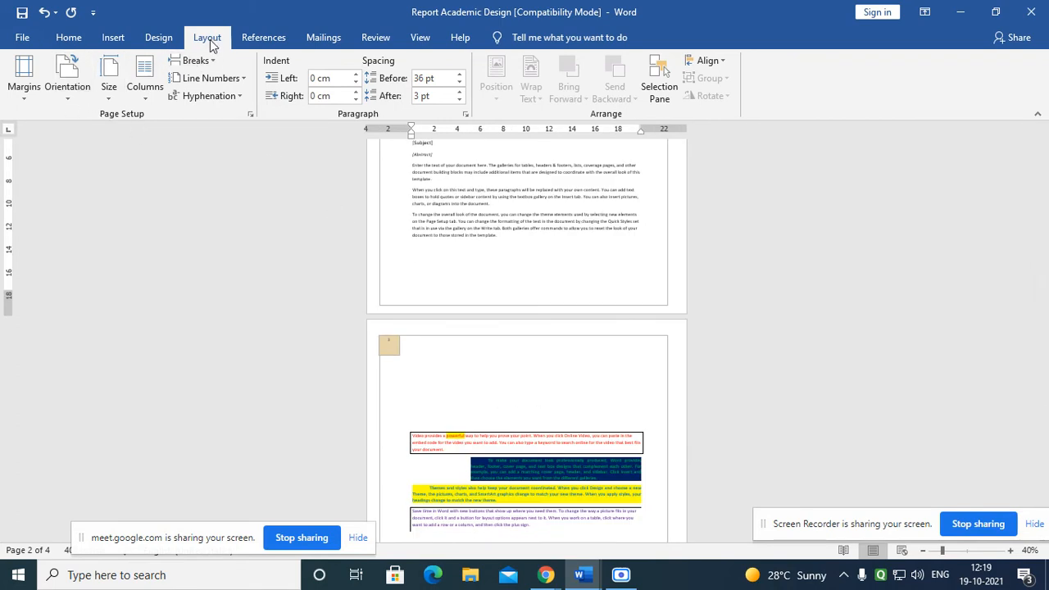
click(68, 99)
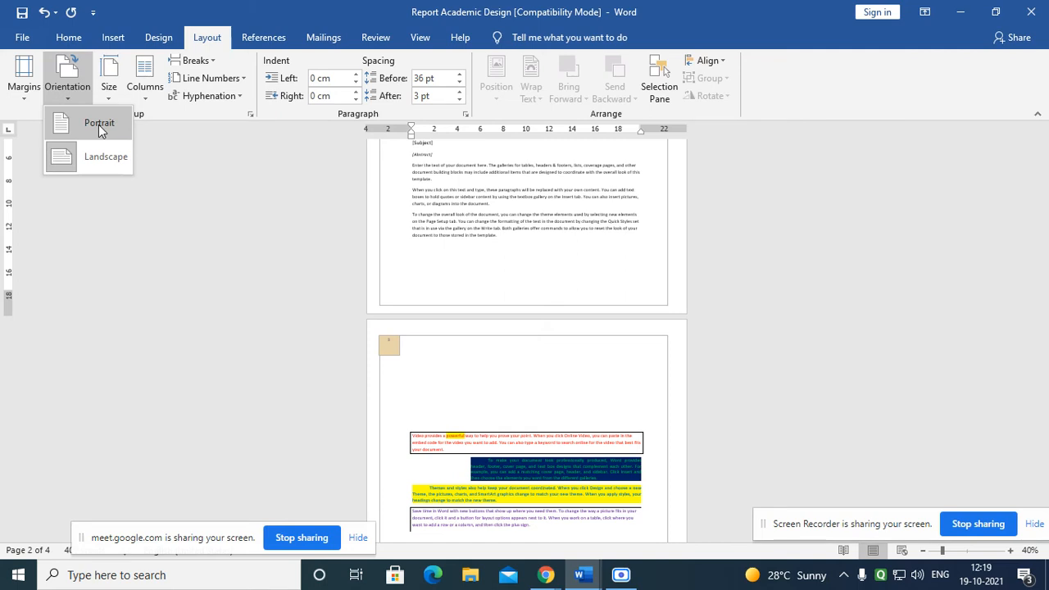
click(82, 124)
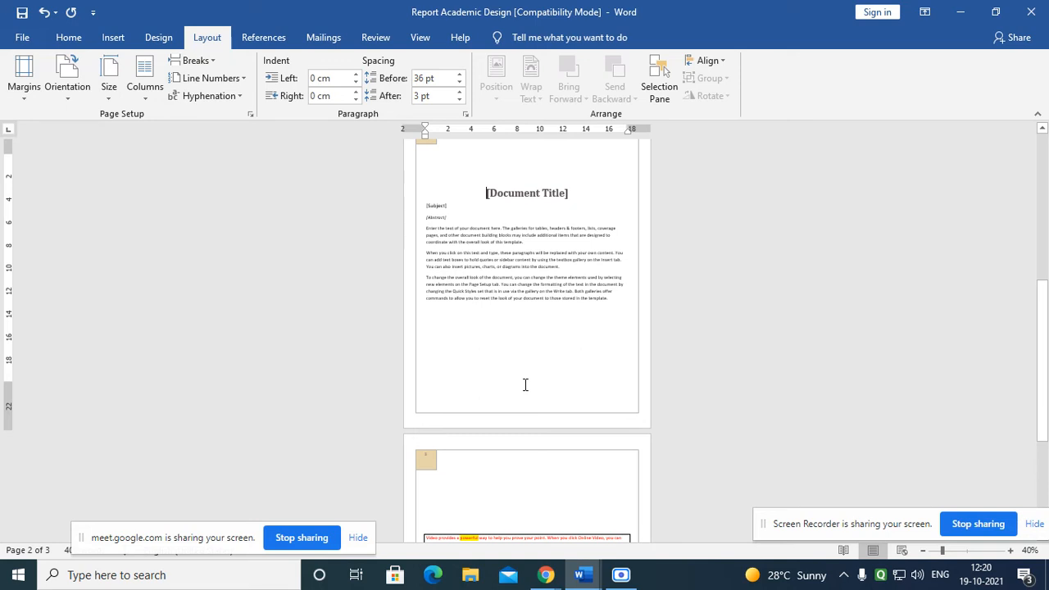
- Switch the document's orientation to Landscape and look over the available column layouts
click(69, 98)
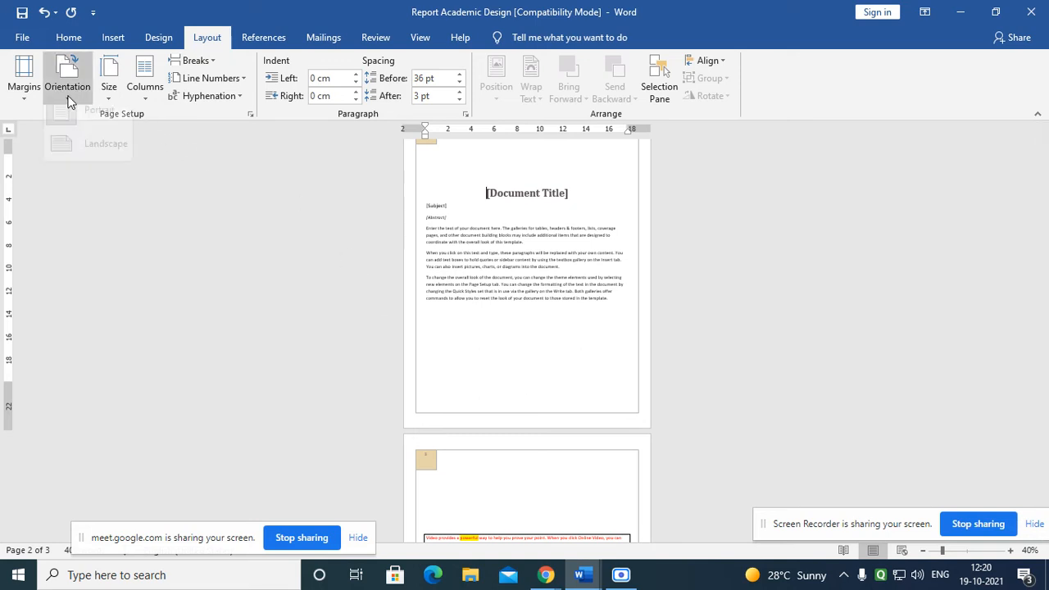
click(90, 157)
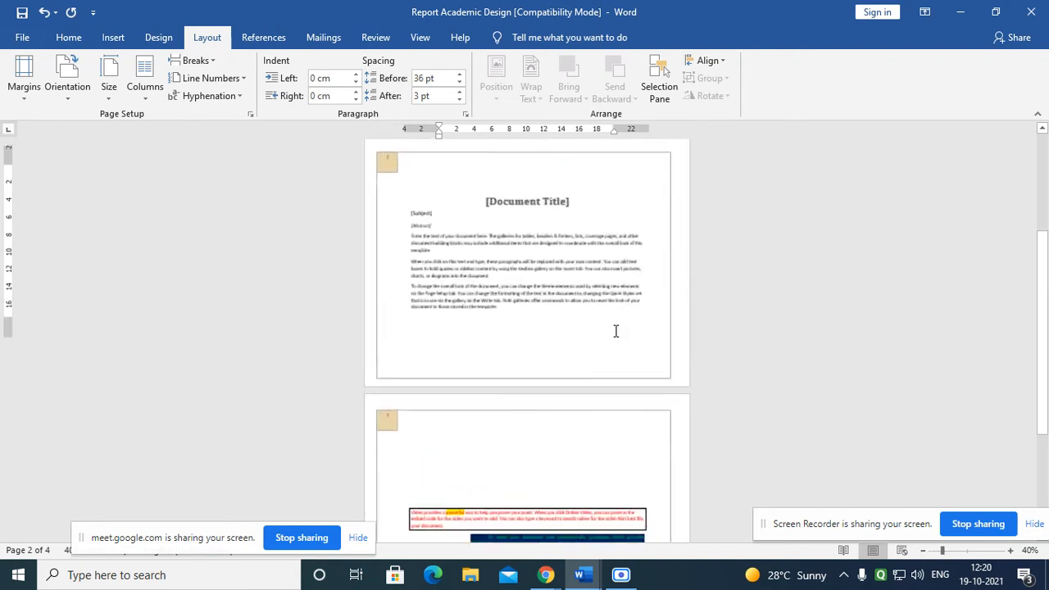
click(143, 95)
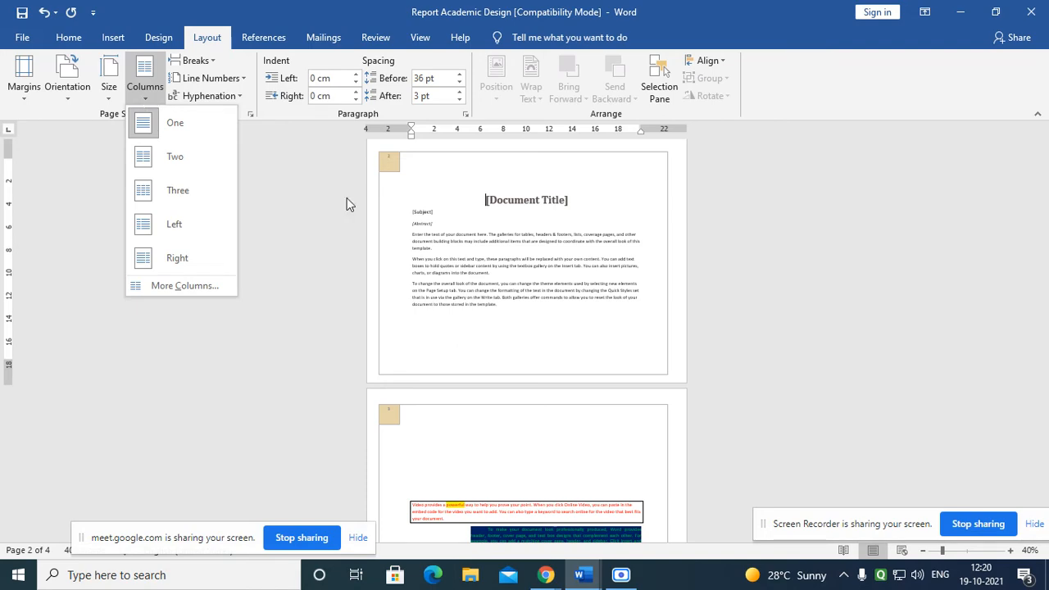
ctrl+scroll(666, 334, down, 1)
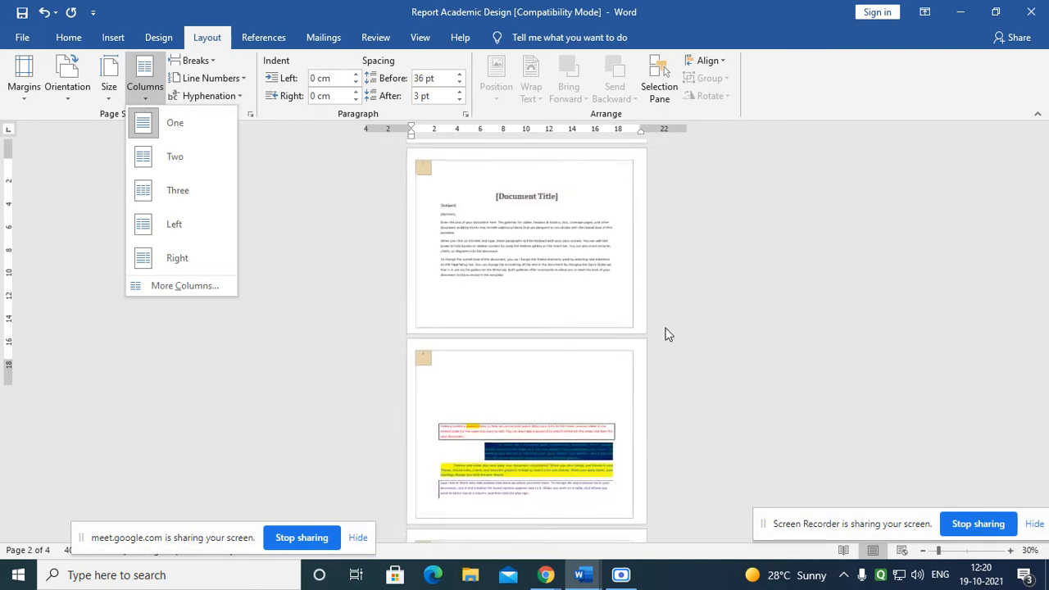
ctrl+scroll(665, 333, up, 4)
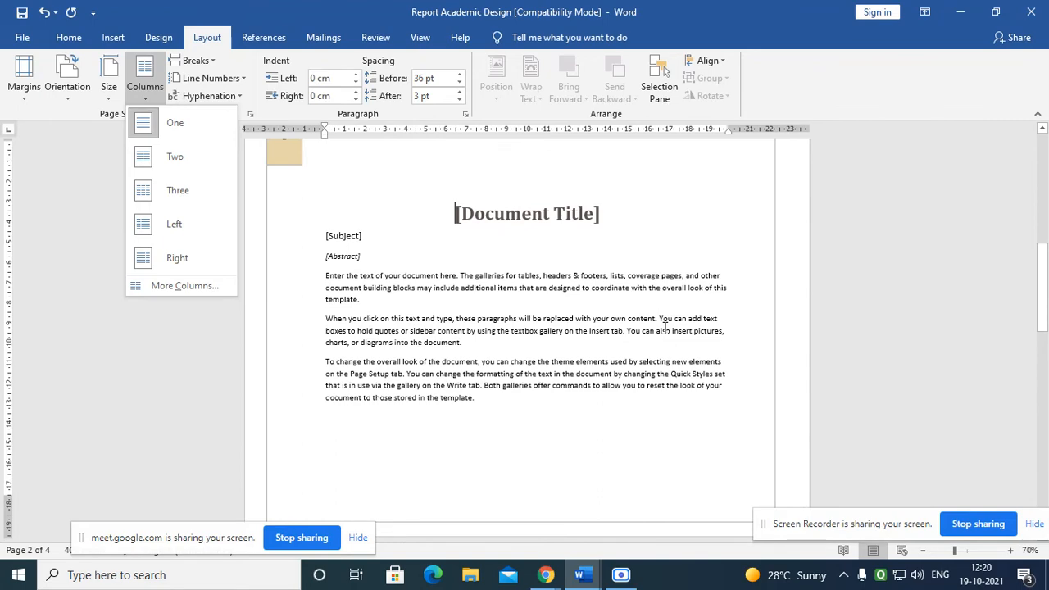
click(709, 238)
- Try a two-column layout on the three body paragraphs below the abstract, and undo it
ctrl+scroll(789, 315, up, 3)
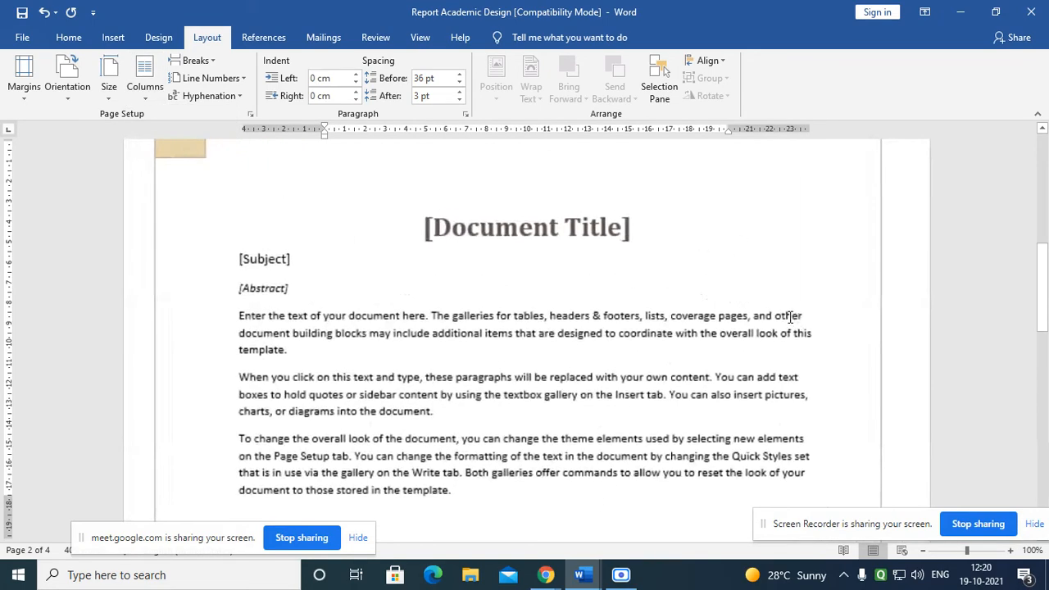
scroll(789, 315, down, 3)
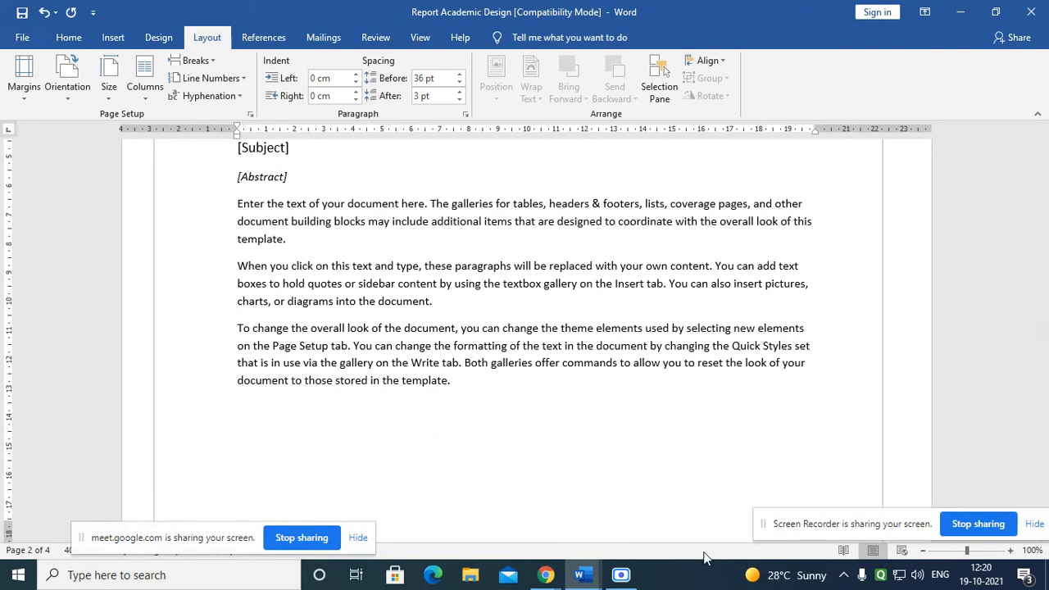
click(217, 211)
drag(215, 219, 223, 396)
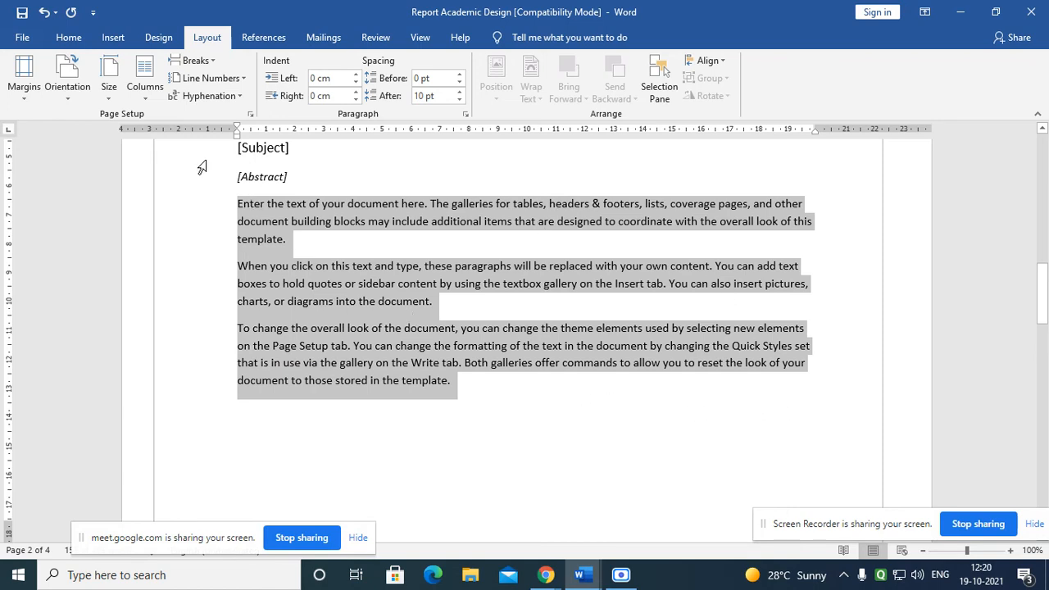
click(148, 94)
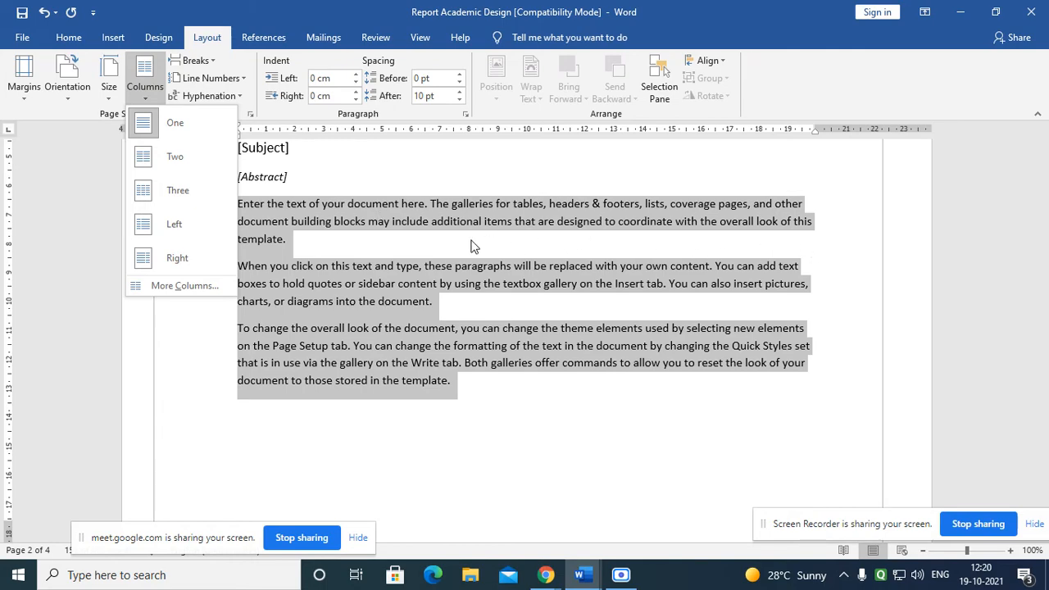
click(181, 168)
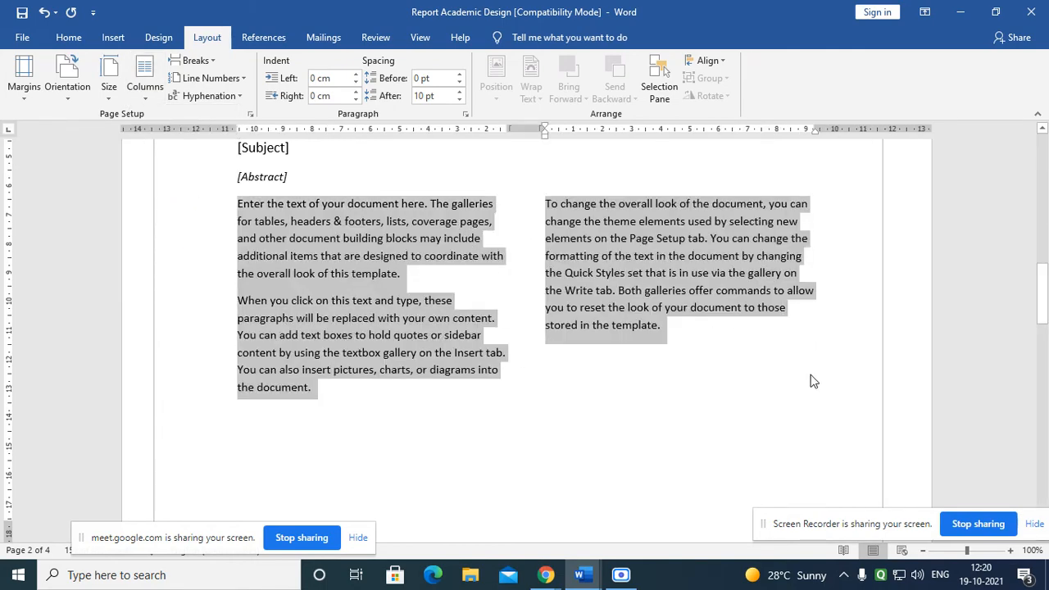
click(44, 13)
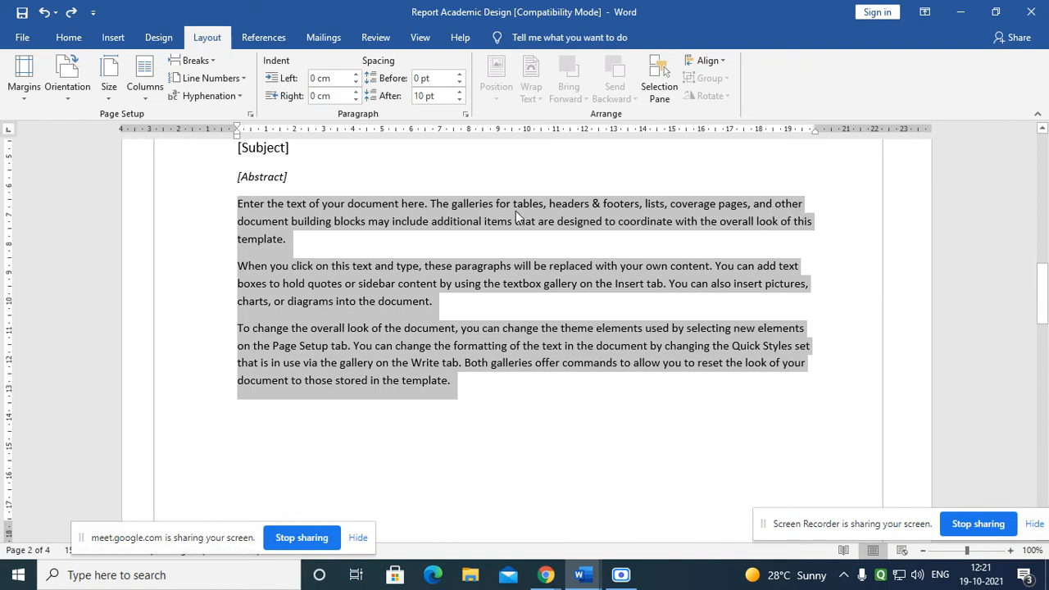
- Lay out the selected body paragraphs in two columns, and change the layout to three columns
click(145, 105)
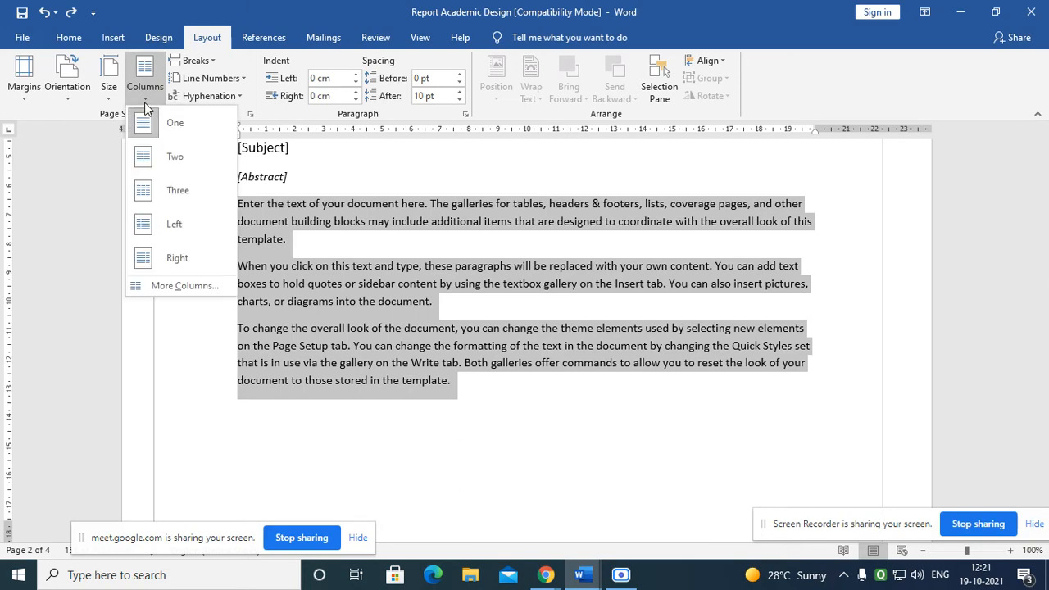
click(168, 163)
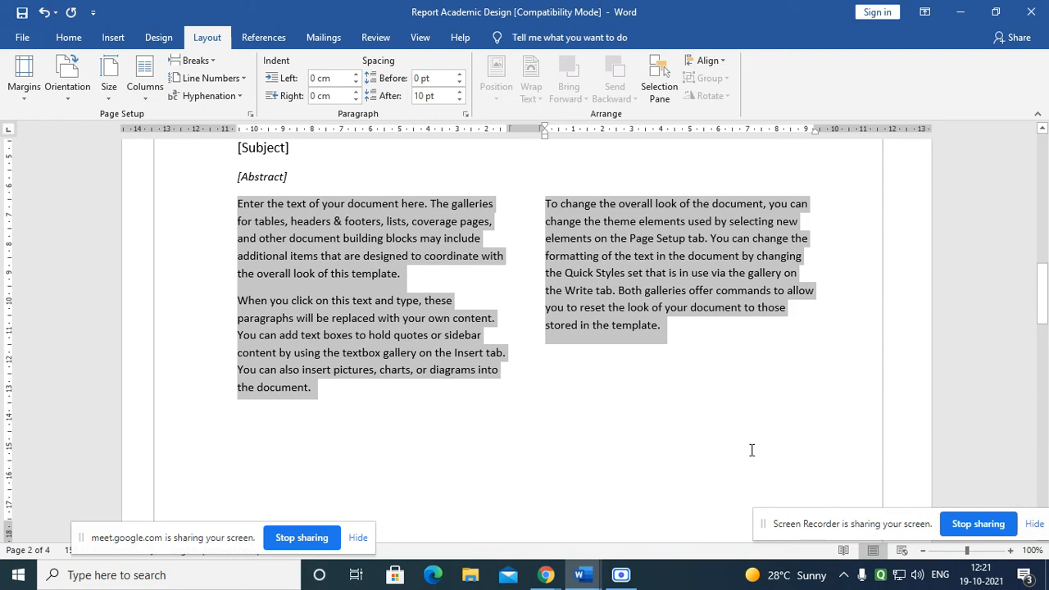
click(146, 97)
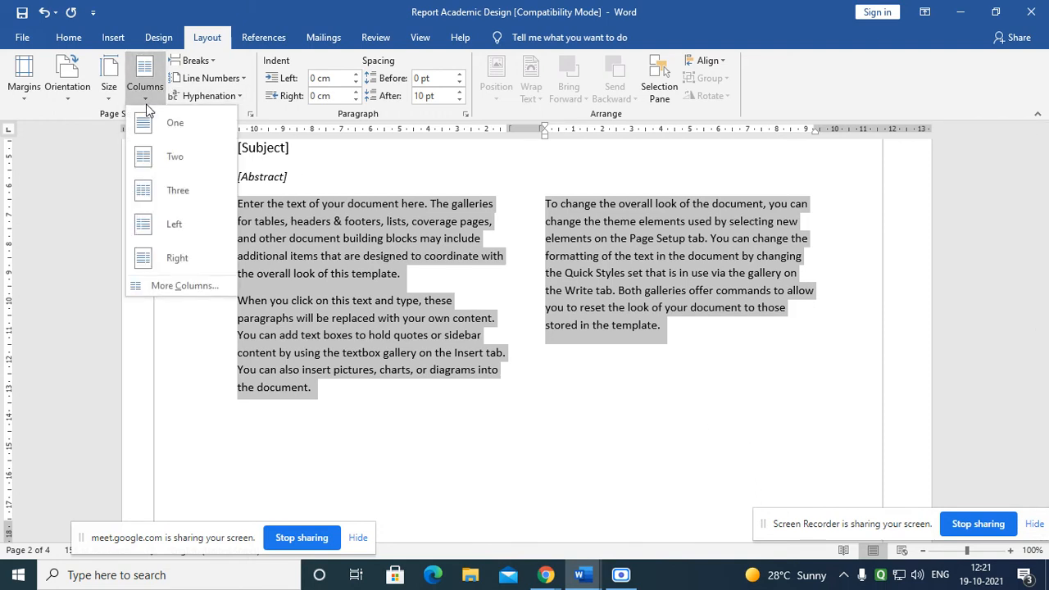
click(164, 190)
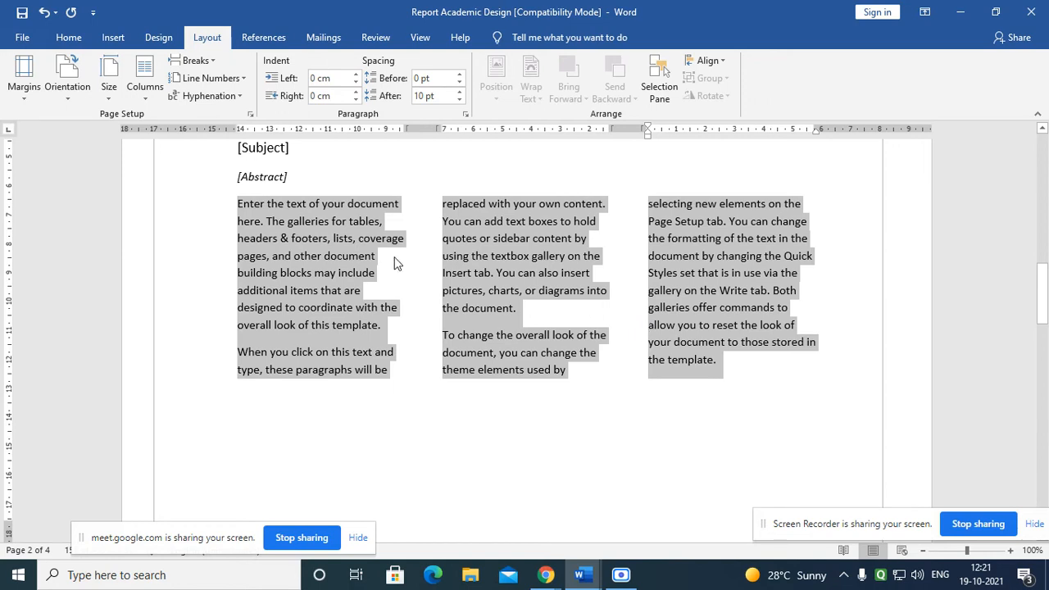
- Use the detailed column settings to arrange the selected body text in five columns of equal width
click(145, 99)
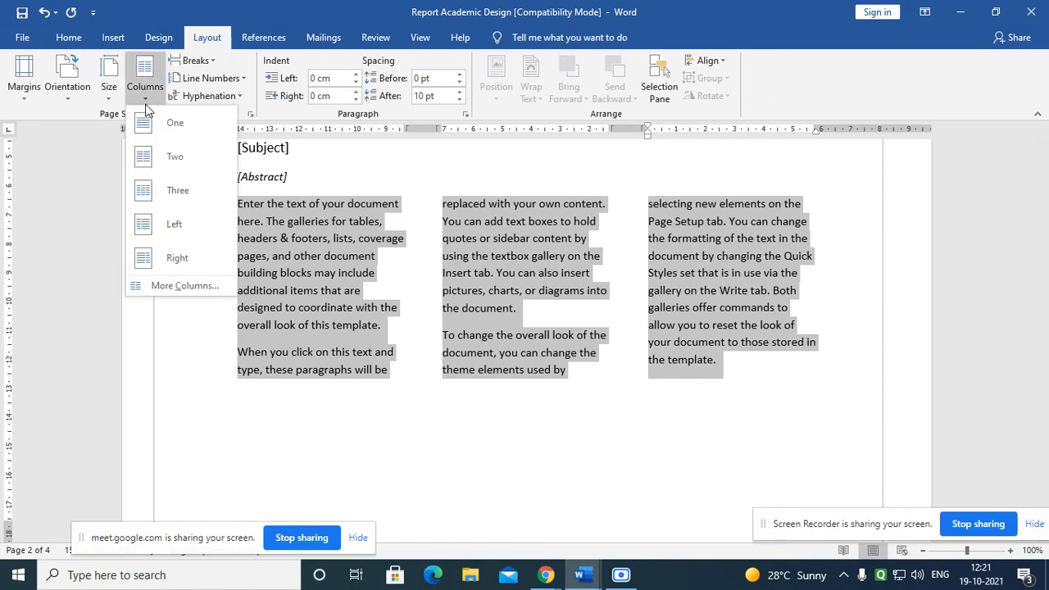
click(181, 286)
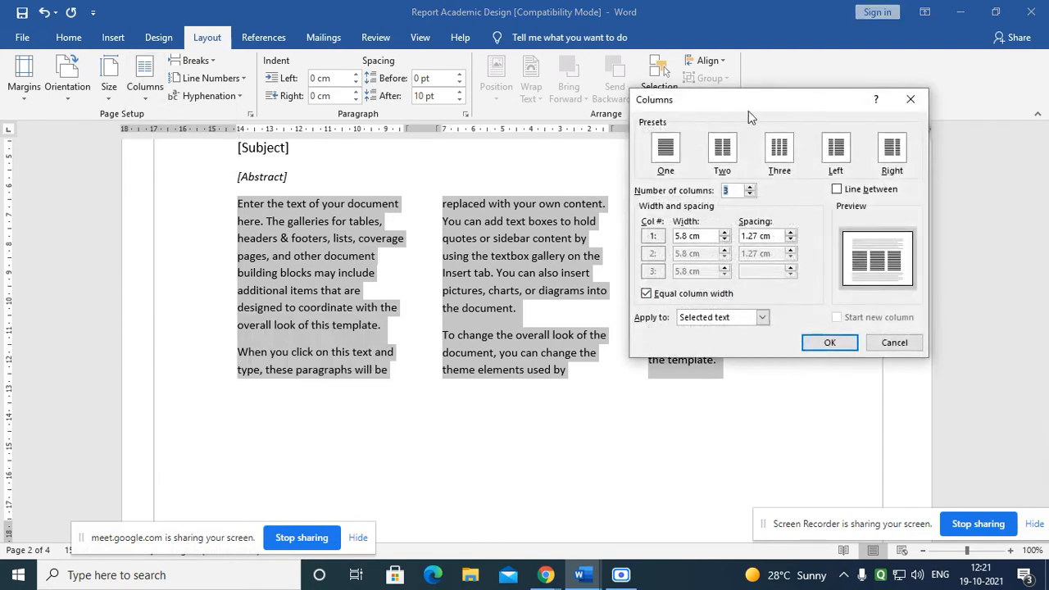
drag(748, 110, 553, 125)
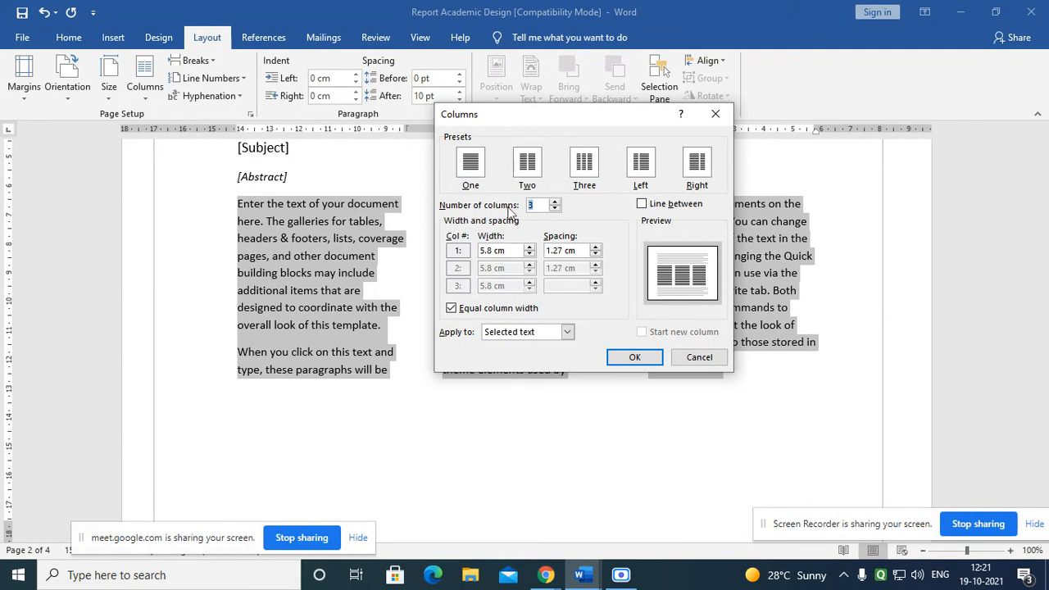
click(541, 206)
click(556, 203)
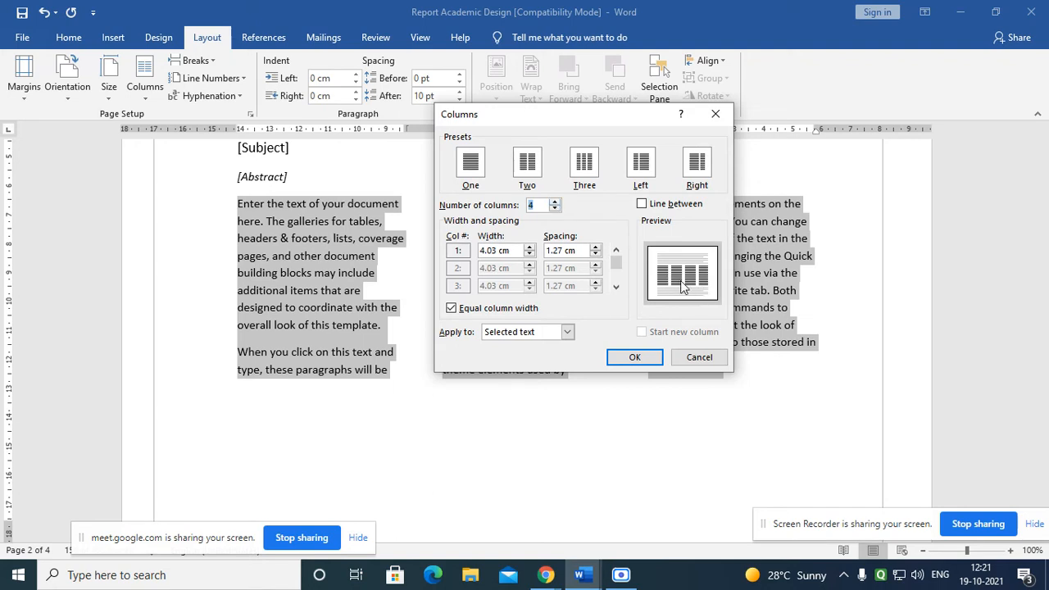
click(556, 202)
click(632, 357)
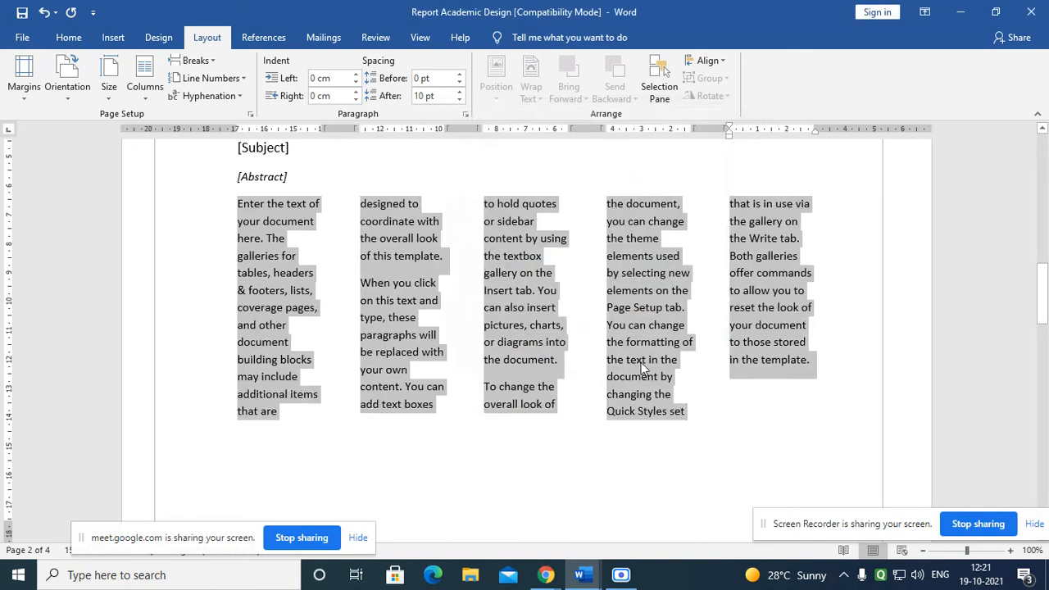
- Select all of the five-column body text and return it to the One column preset
click(860, 384)
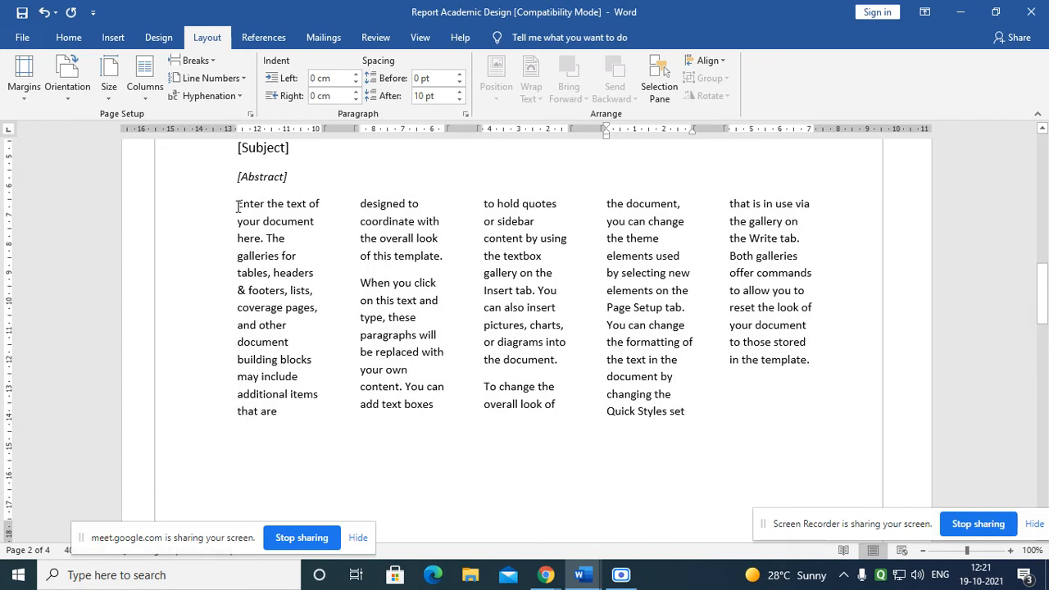
drag(237, 205, 811, 344)
click(506, 306)
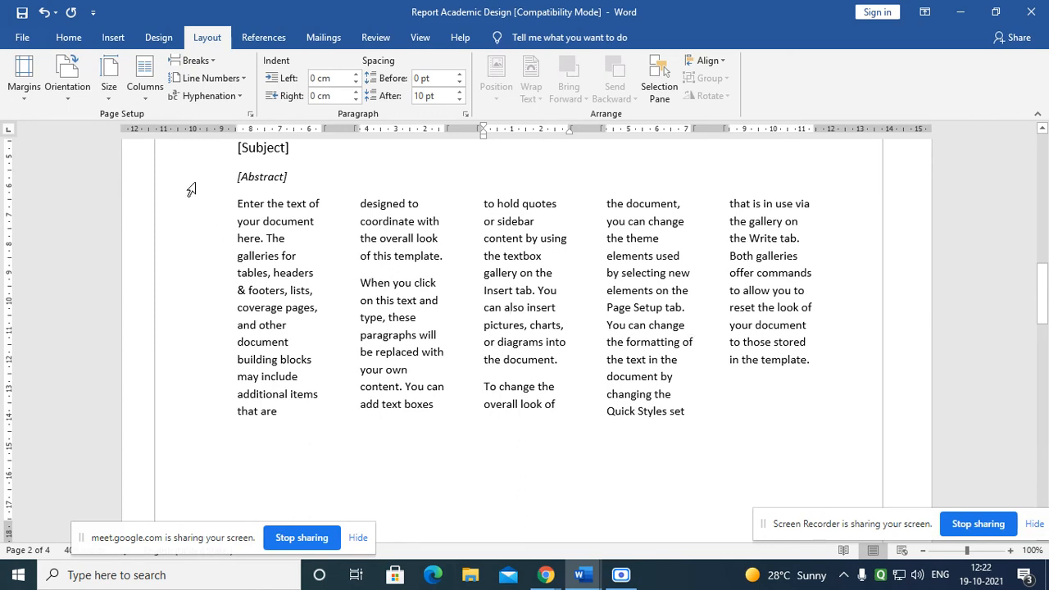
drag(214, 209, 815, 440)
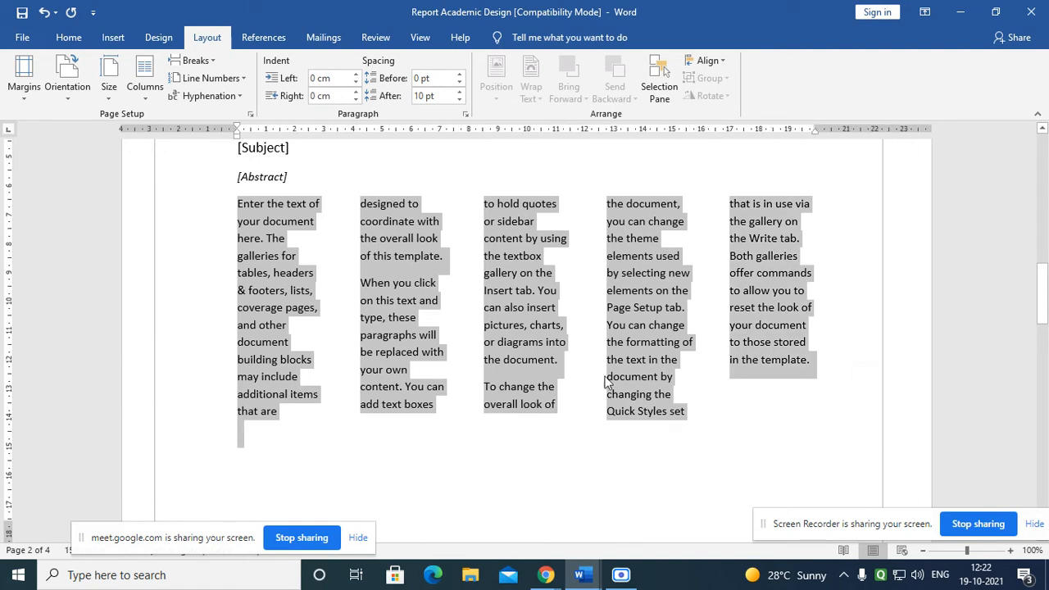
click(147, 92)
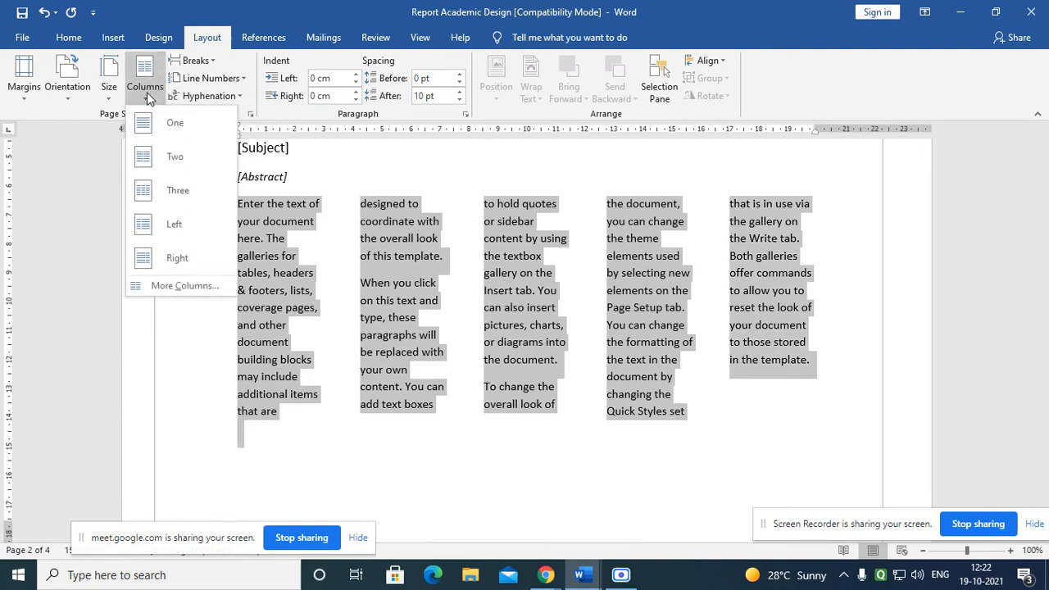
click(196, 288)
click(470, 170)
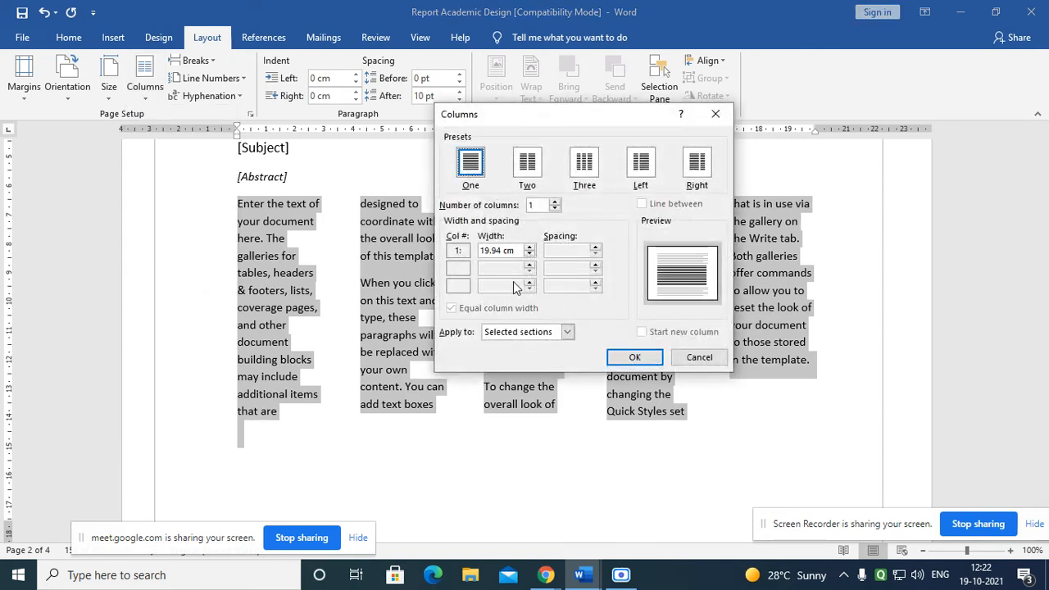
click(632, 358)
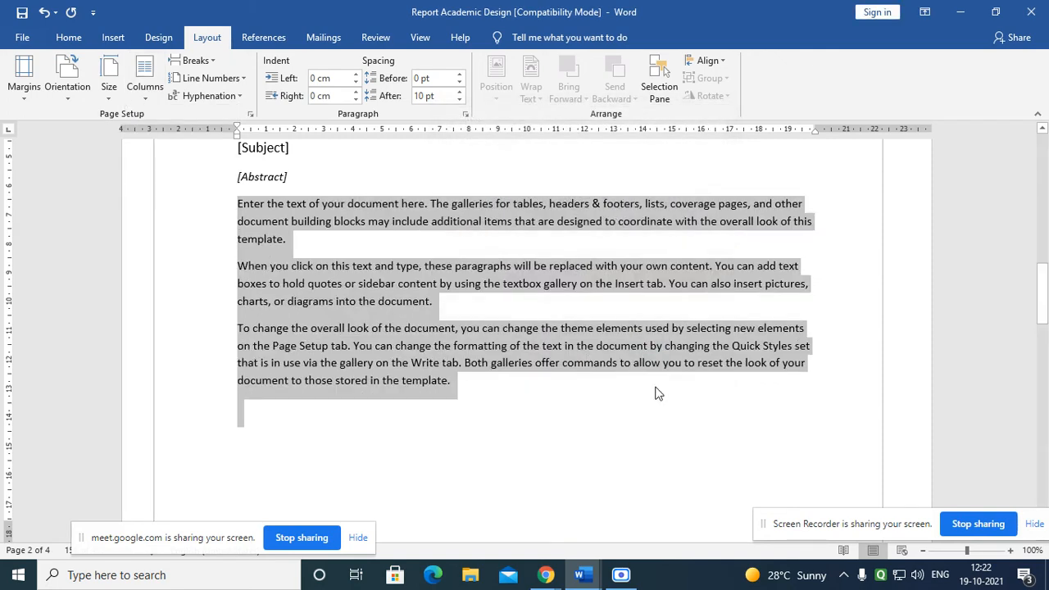
- Reselect the three body paragraphs below the abstract and set the number of columns to 5 in the detailed column settings
click(672, 416)
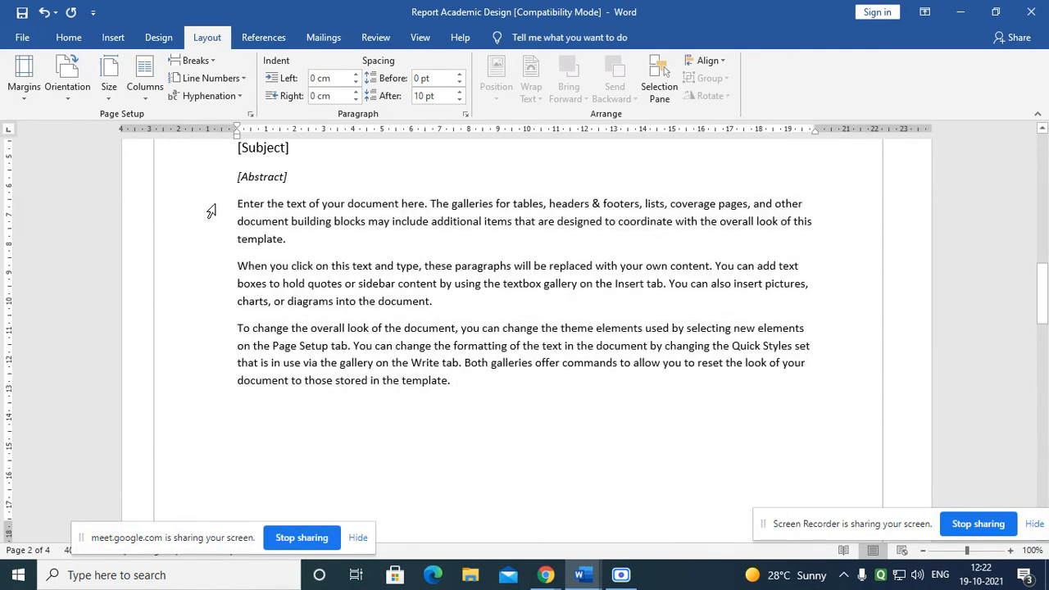
drag(211, 212, 246, 385)
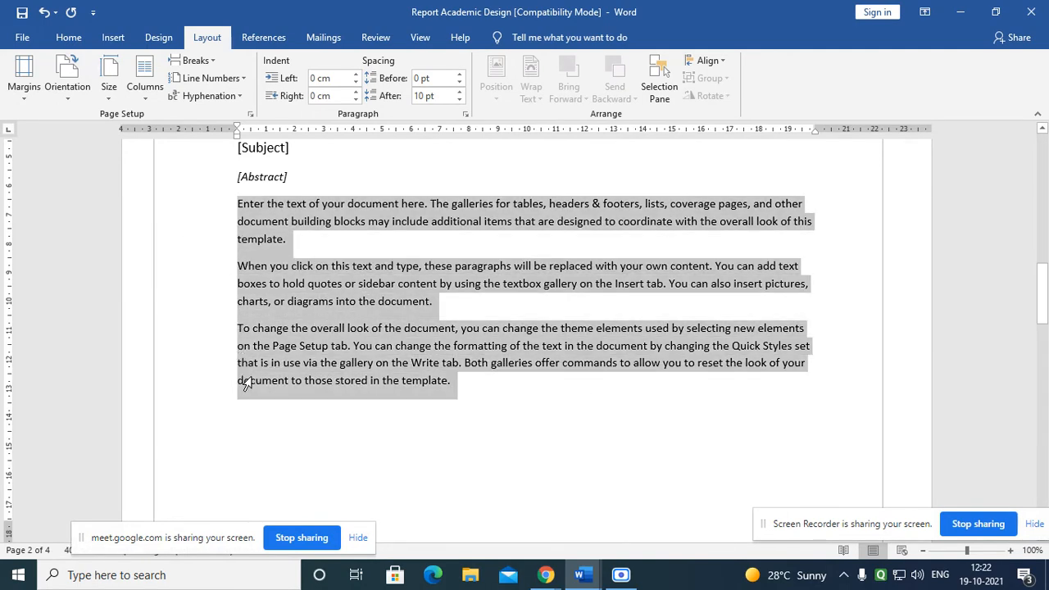
click(149, 103)
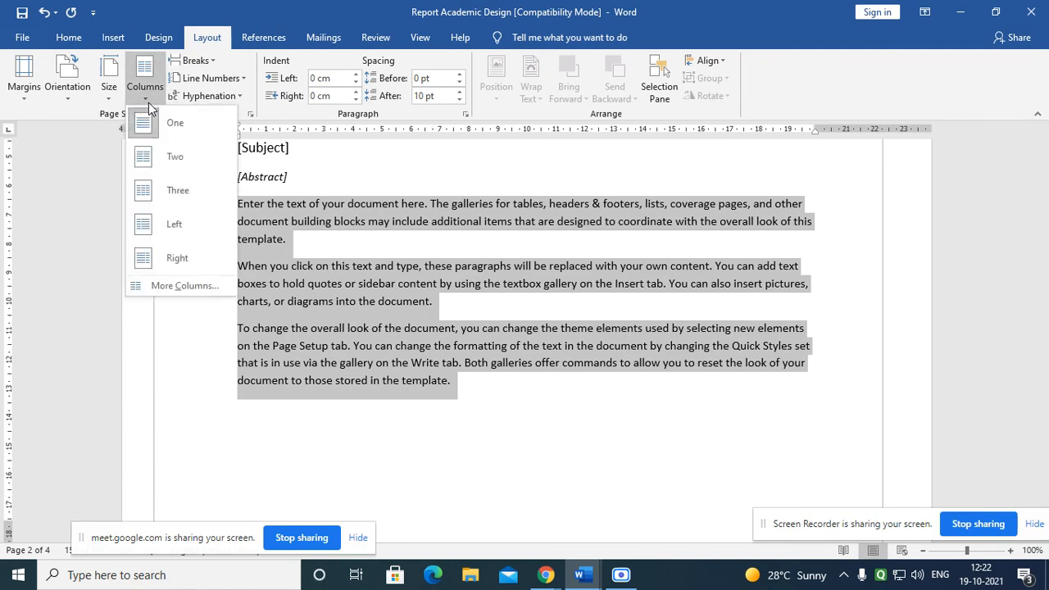
click(174, 287)
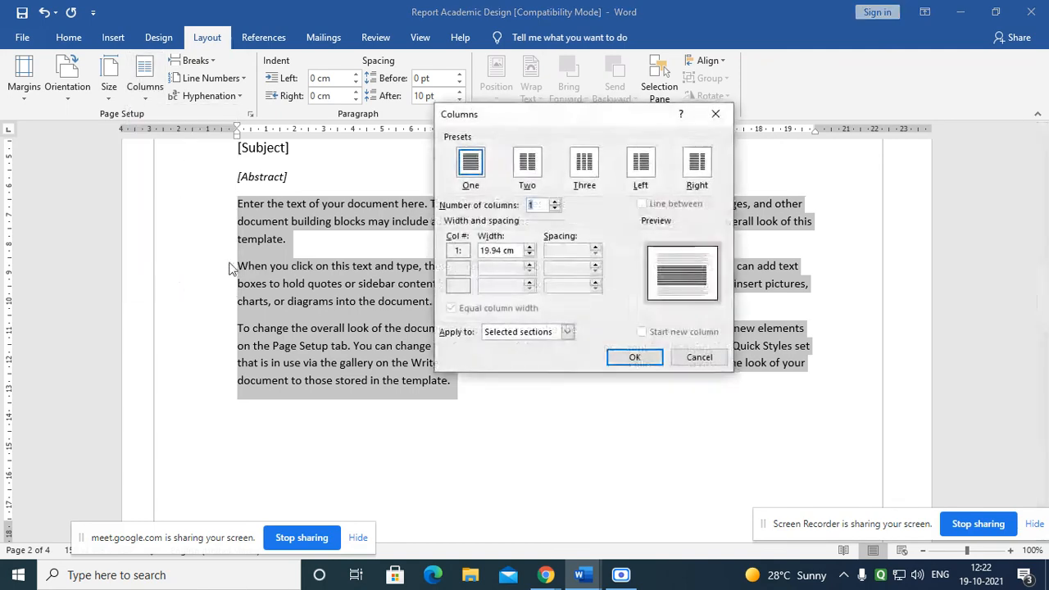
click(554, 202)
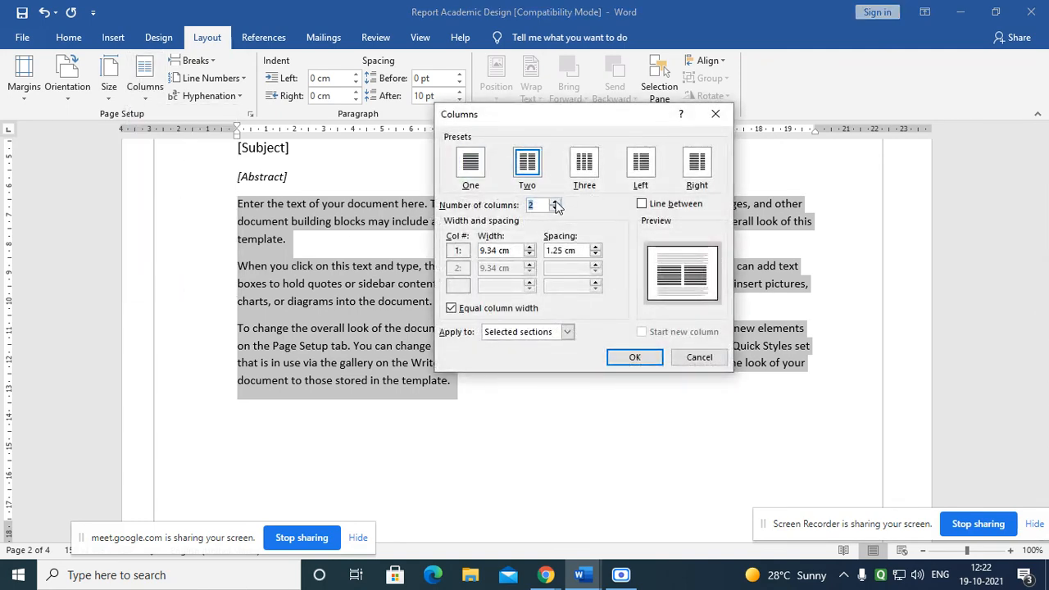
click(555, 202)
click(555, 203)
click(554, 203)
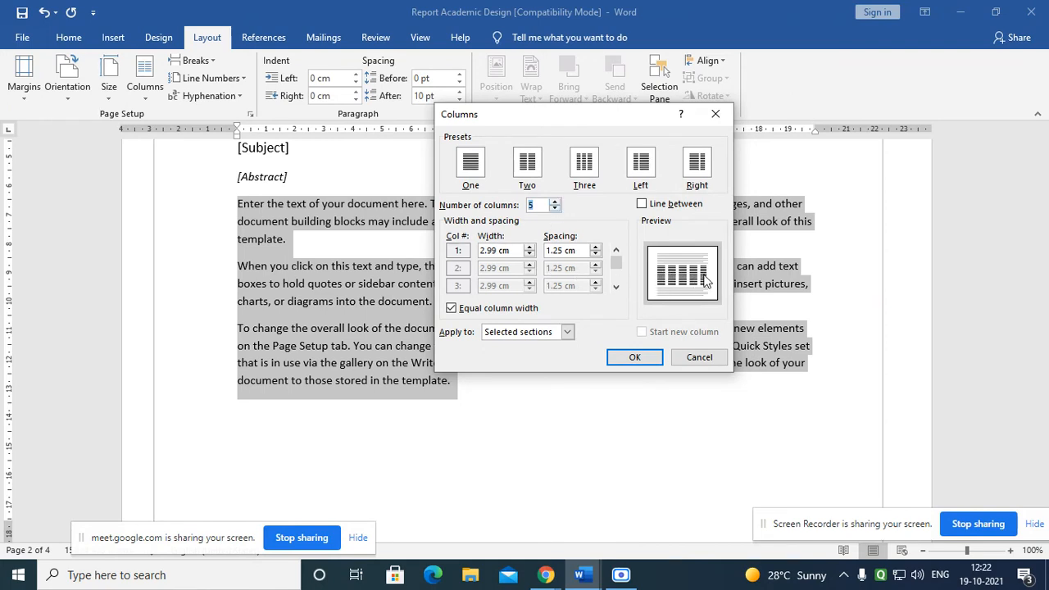
- Reduce the spacing between the five equal-width columns to 0.3 cm
key(Tab)
click(579, 251)
drag(579, 252, 544, 251)
click(595, 255)
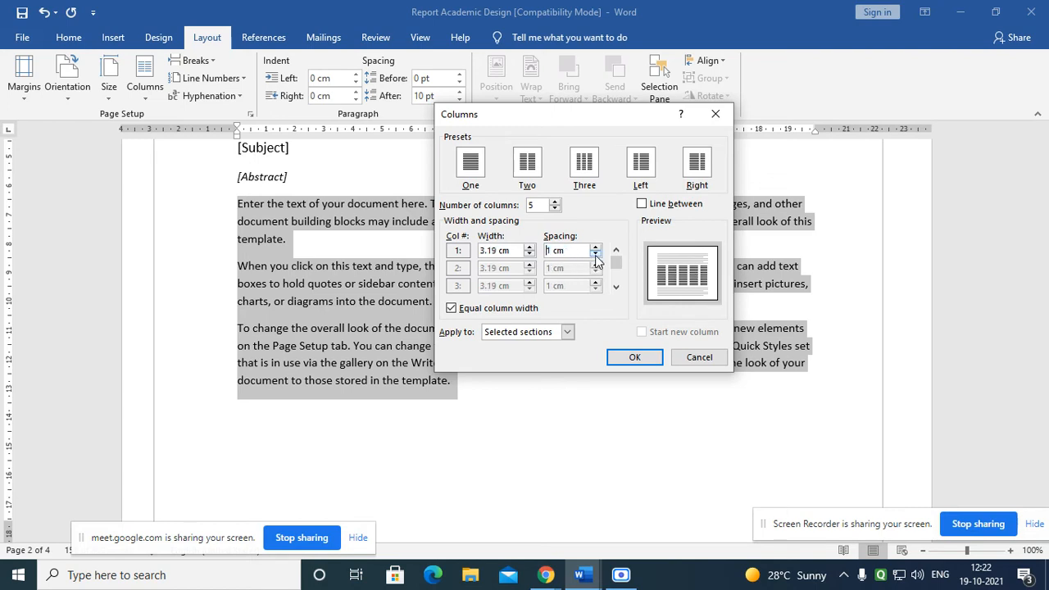
click(596, 255)
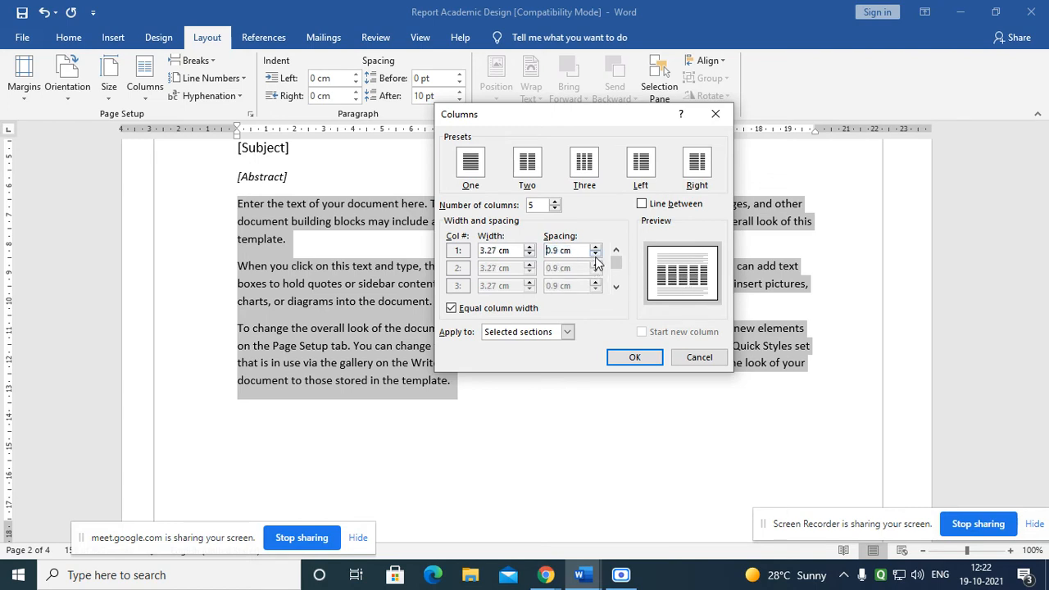
click(596, 255)
click(596, 254)
click(596, 254)
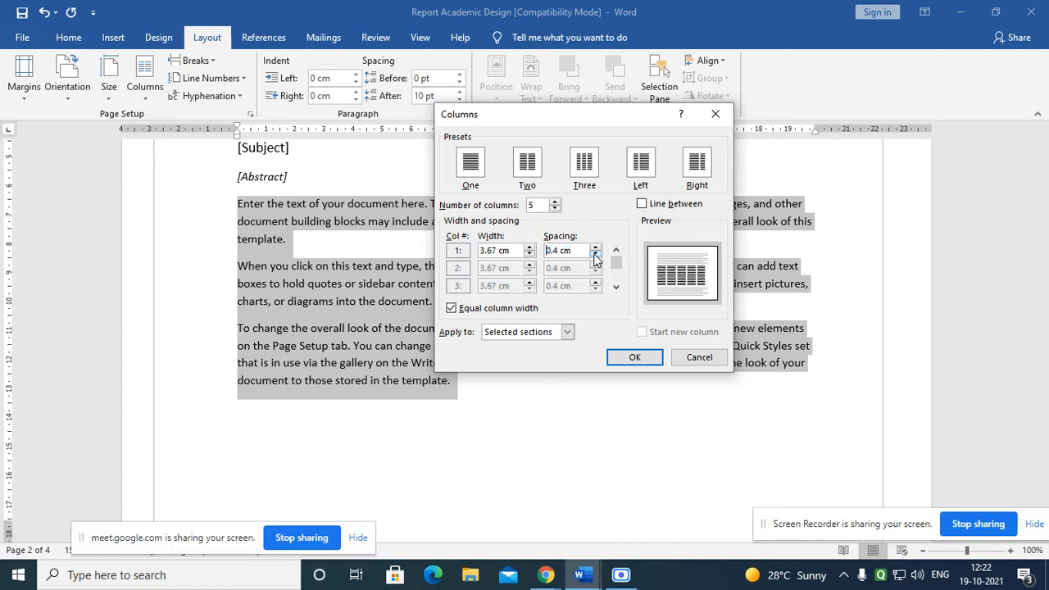
click(596, 255)
- Add a line between the columns, apply the column settings to the selected body text and deselect it
click(643, 206)
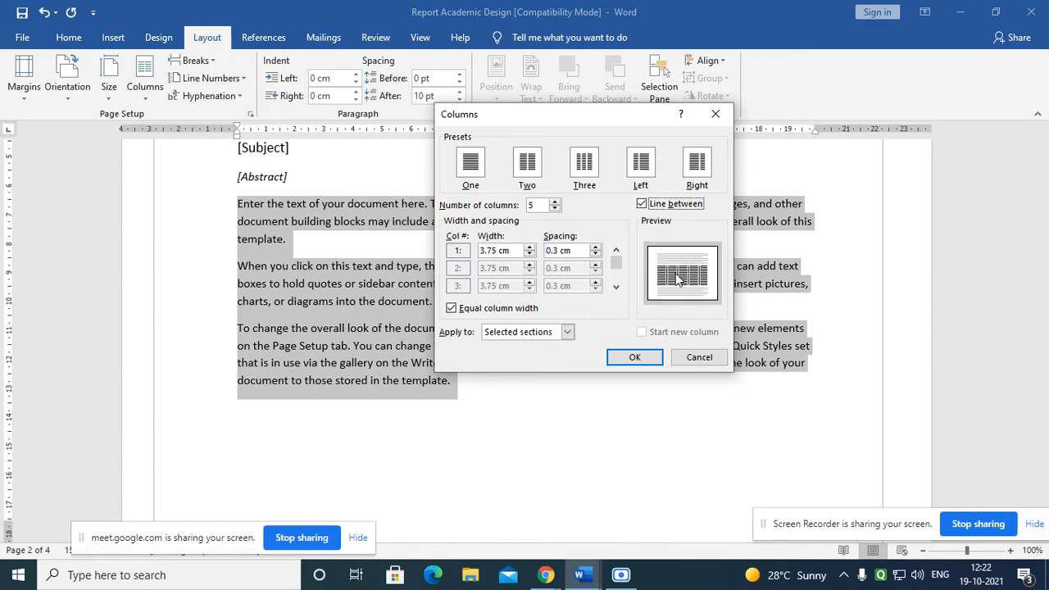
click(632, 358)
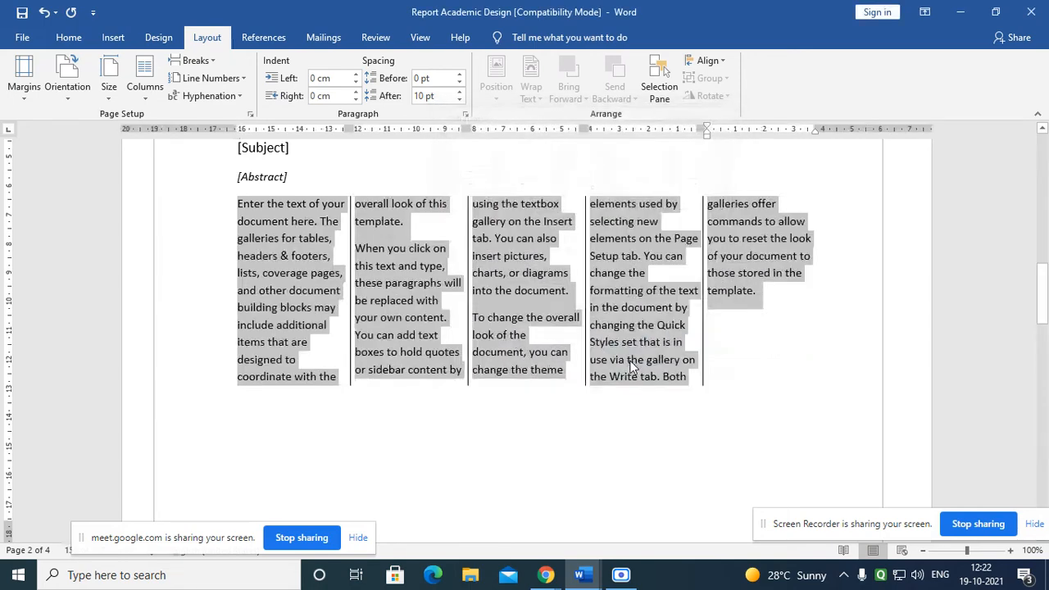
click(445, 404)
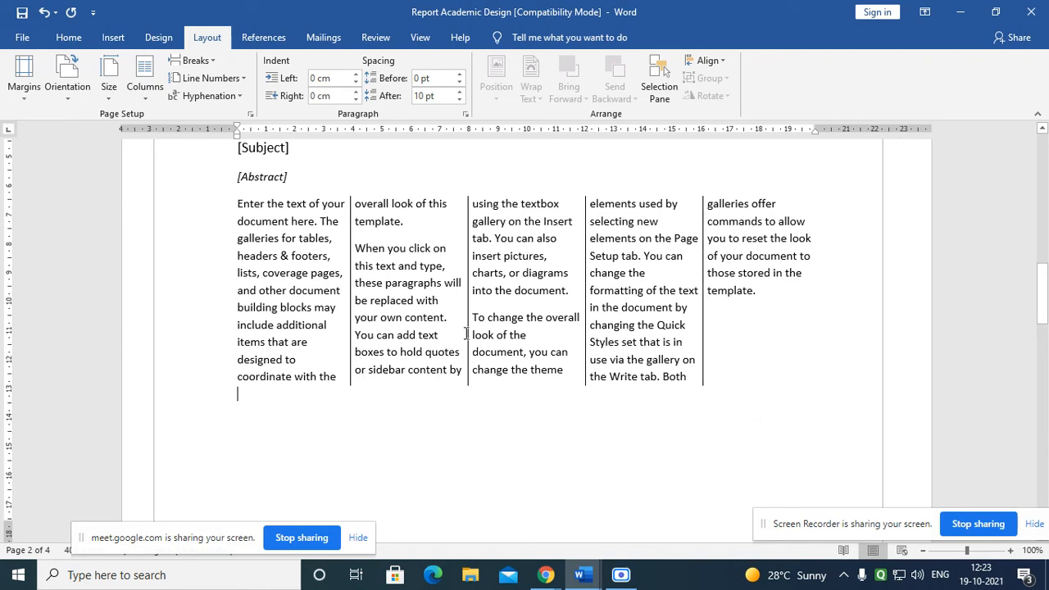
- Highlight passages of the first body paragraph to examine how the text flows from one column into the next
scroll(465, 333, up, 1)
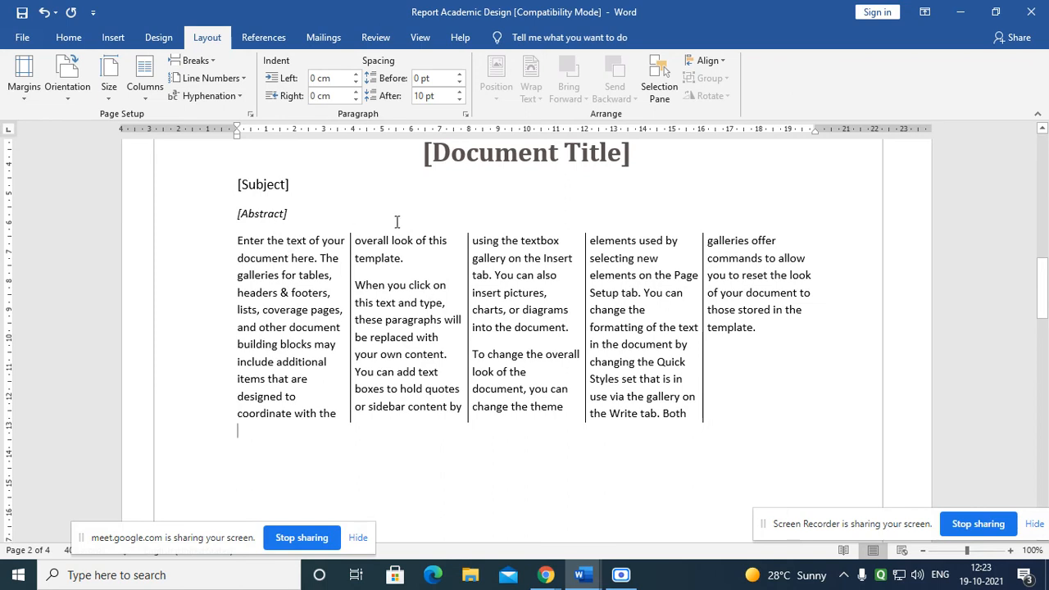
drag(223, 246, 295, 400)
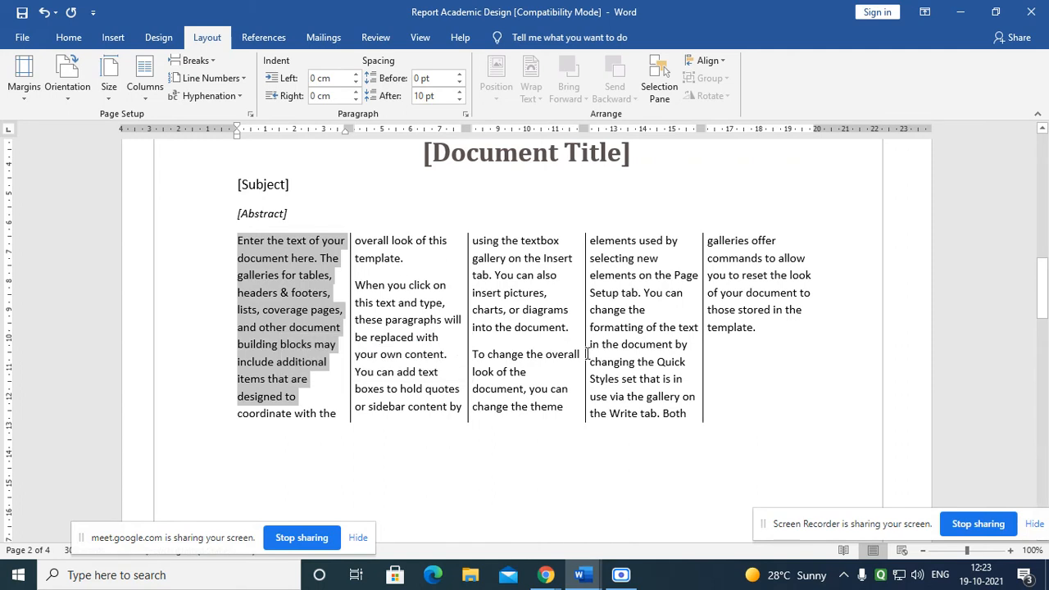
click(401, 338)
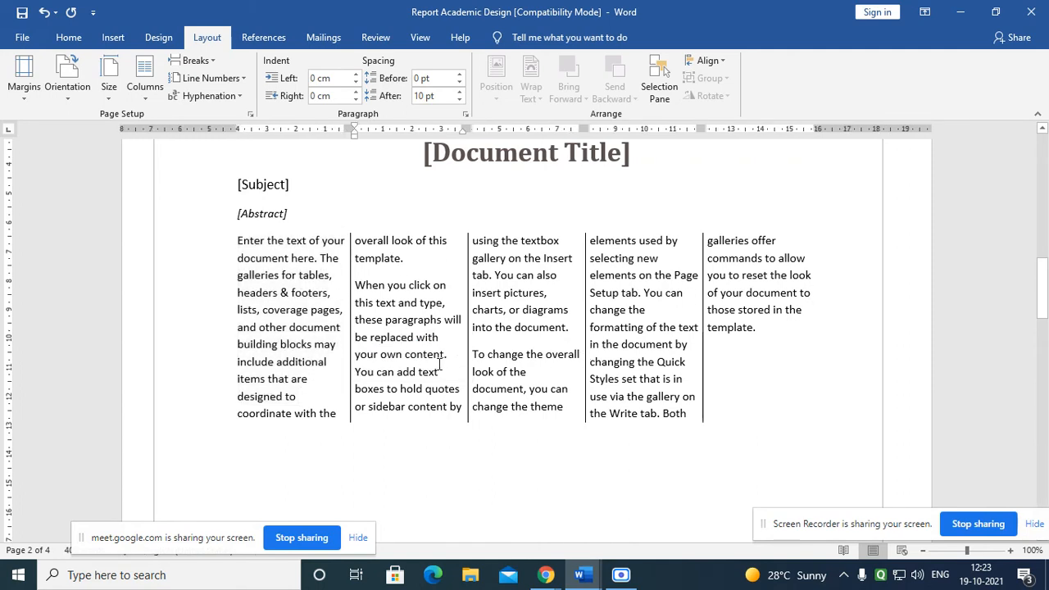
triple_click(264, 293)
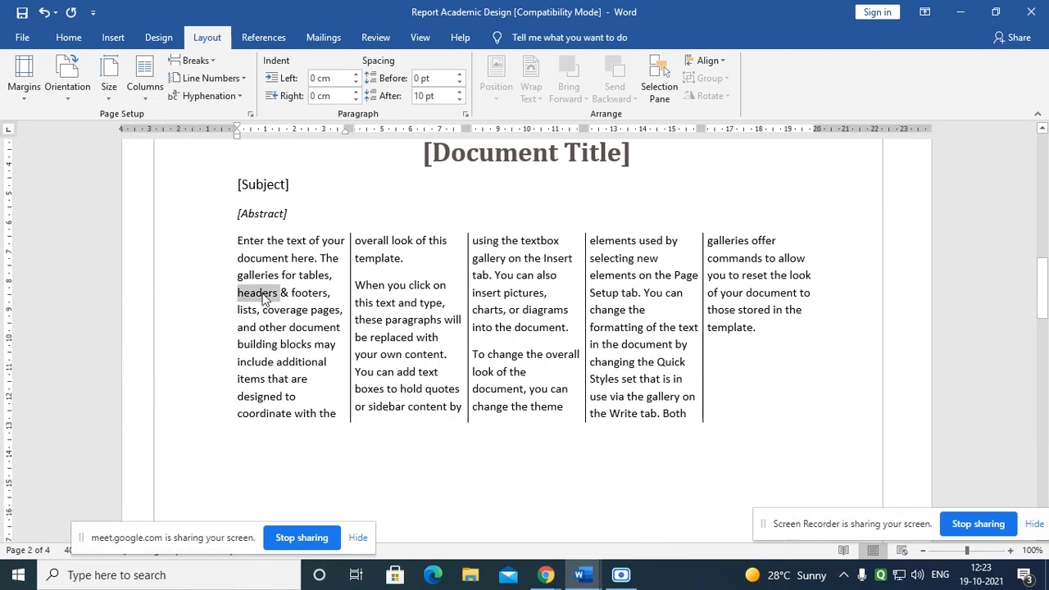
double_click(256, 306)
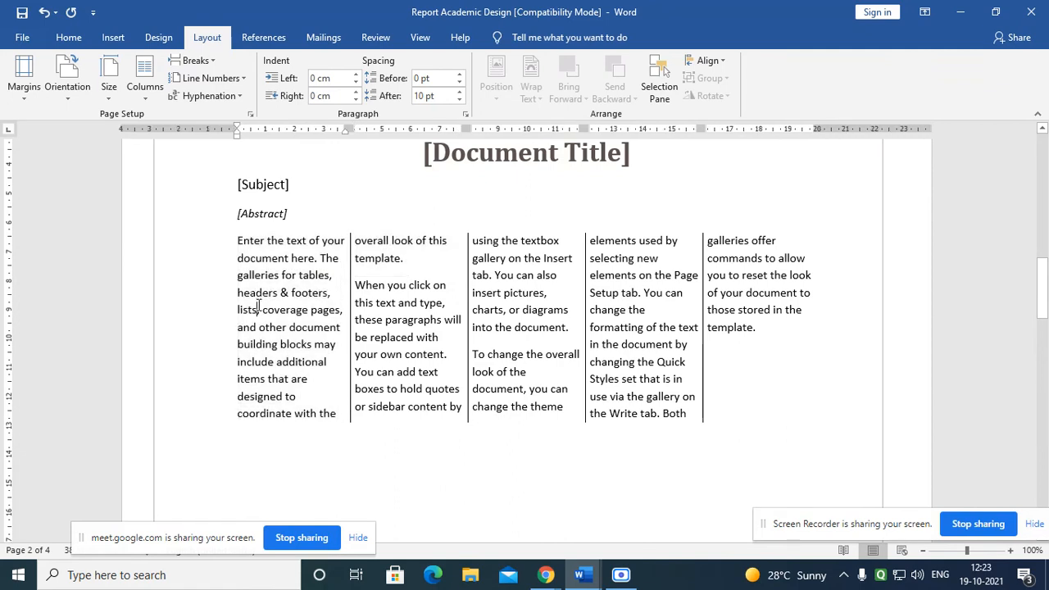
triple_click(269, 311)
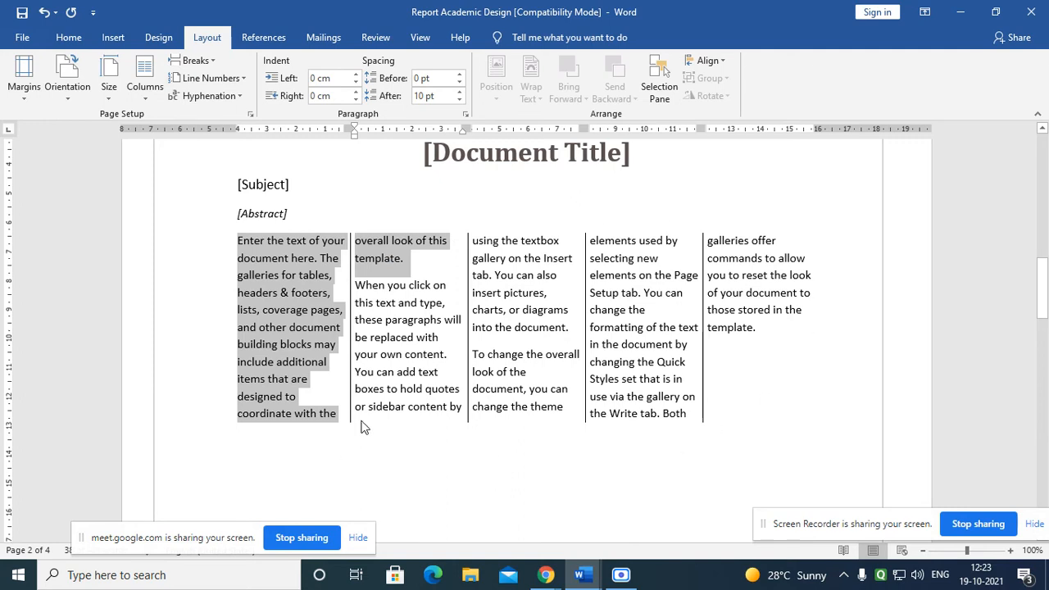
click(321, 368)
- Select all the body text below the abstract and set it back to the One column preset
drag(238, 240, 822, 331)
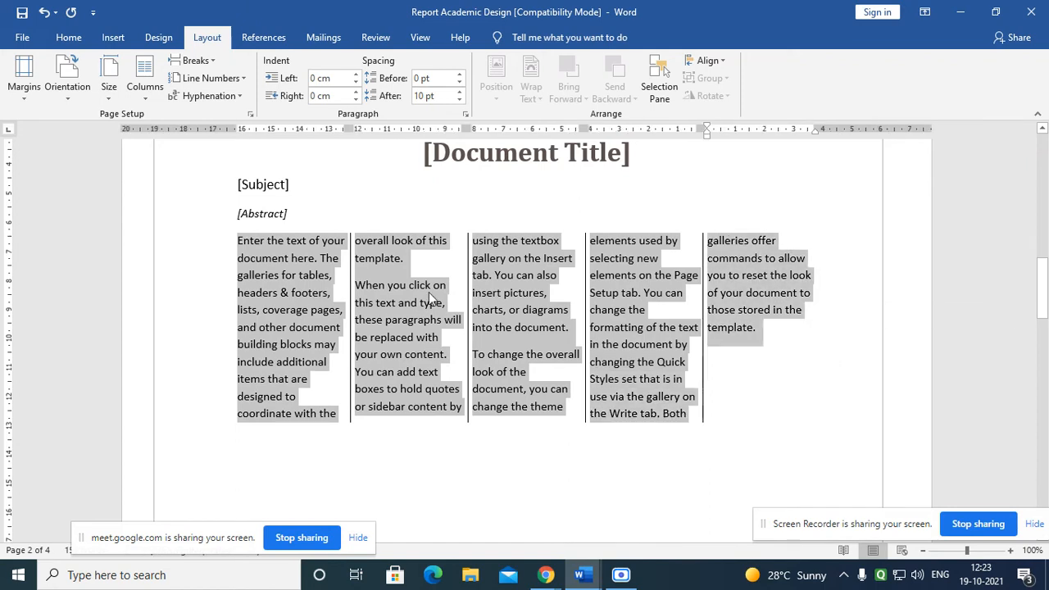
click(150, 98)
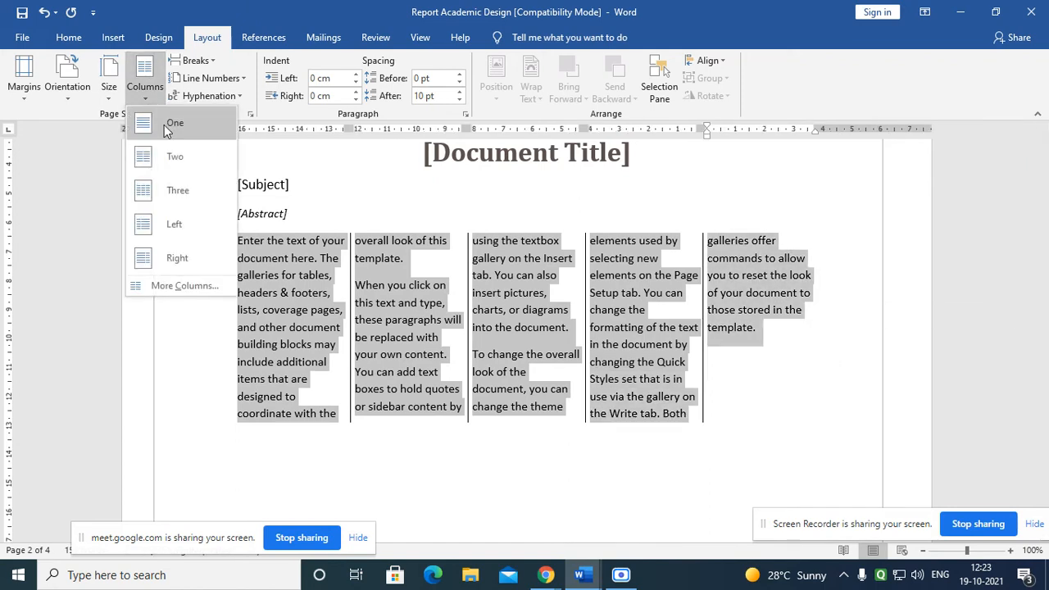
click(164, 124)
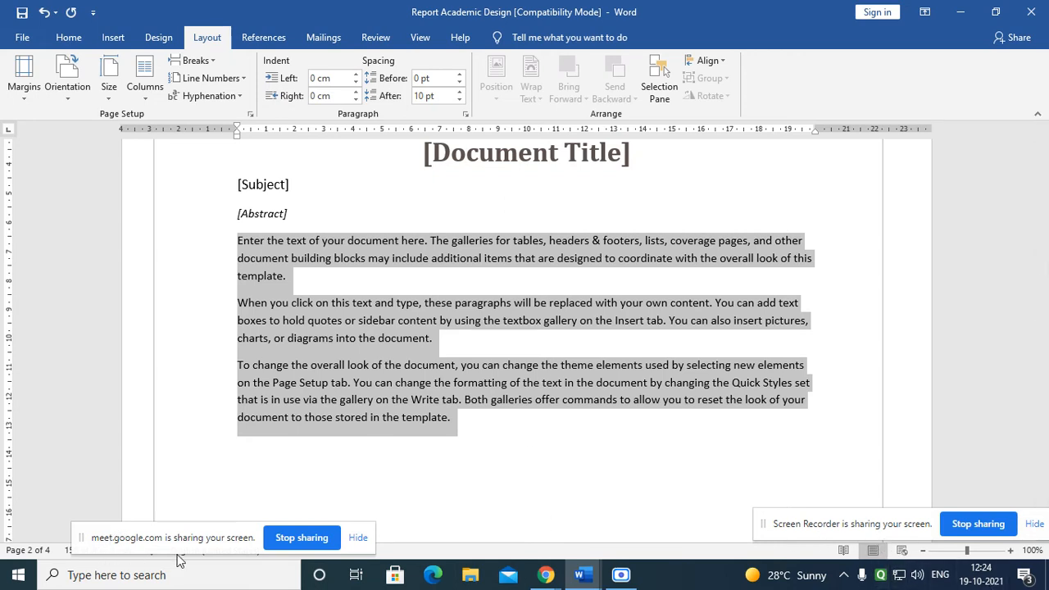
- Stop sharing the screen with the meeting and minimize the open Word documents to return to the Google Meet call in Chrome
click(291, 538)
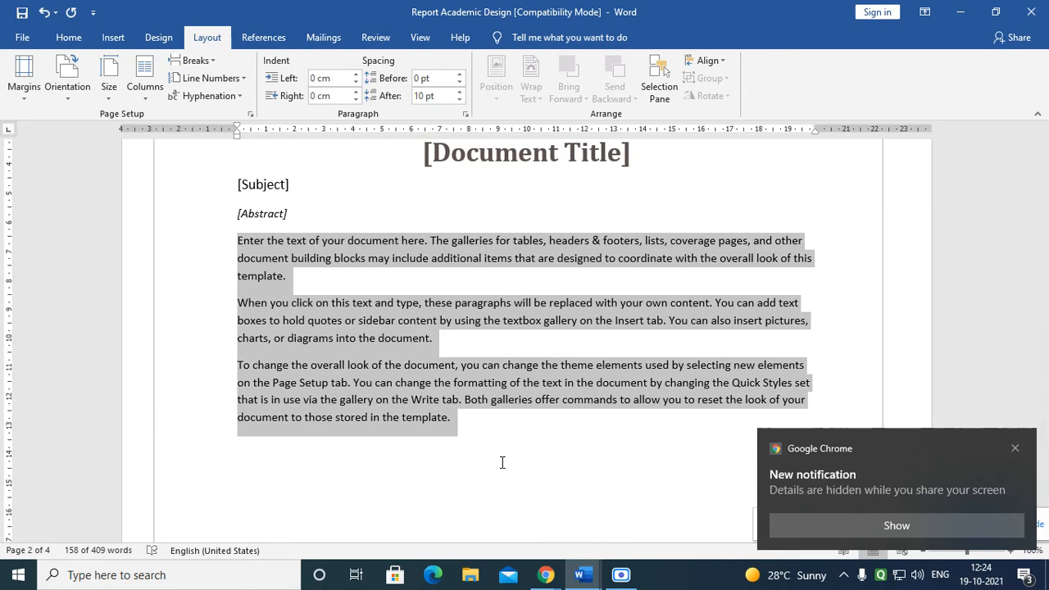
click(965, 10)
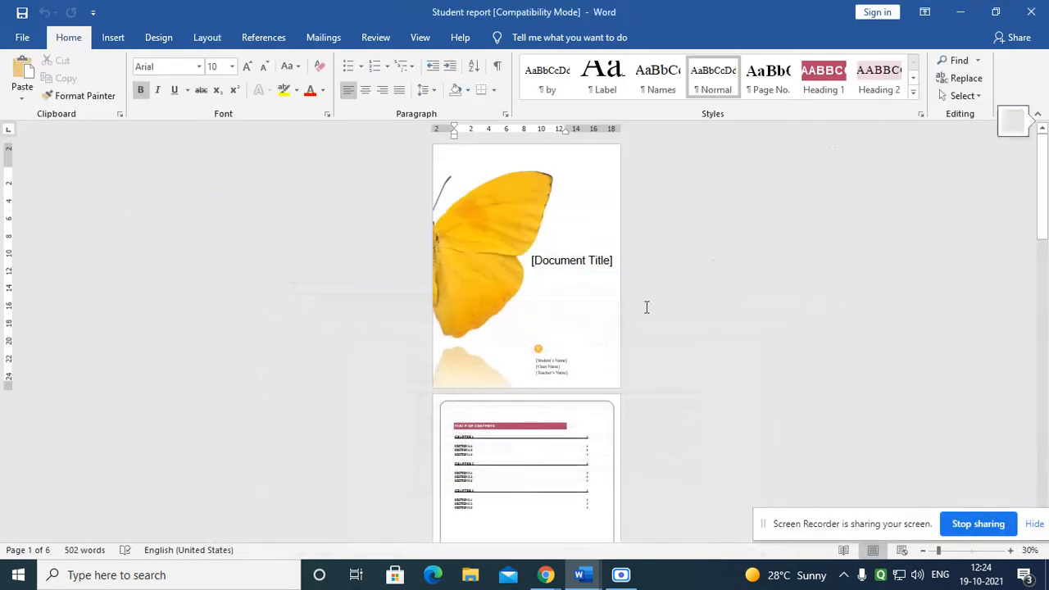
click(958, 12)
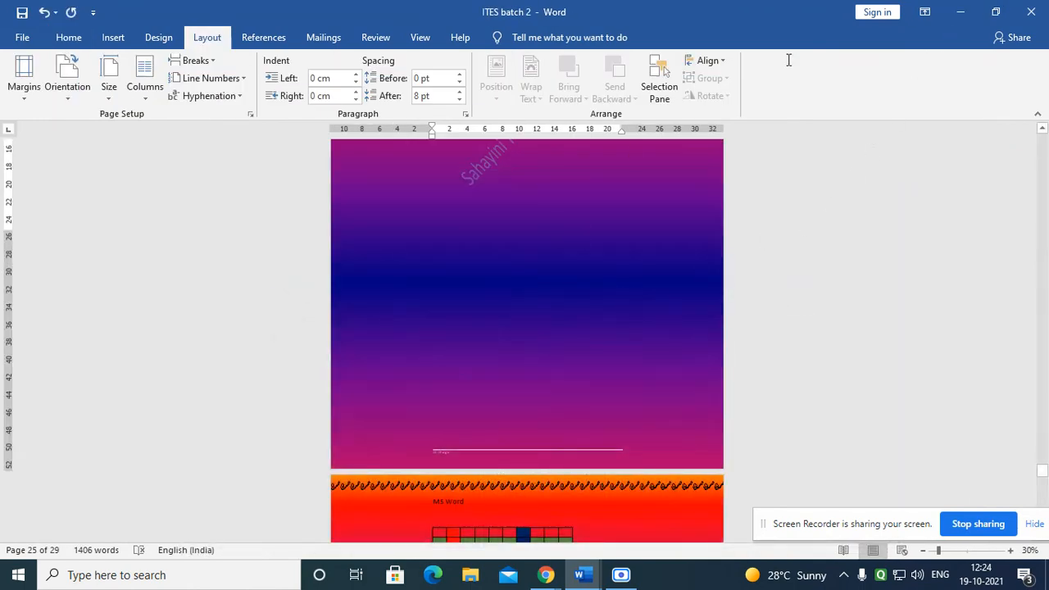
click(961, 12)
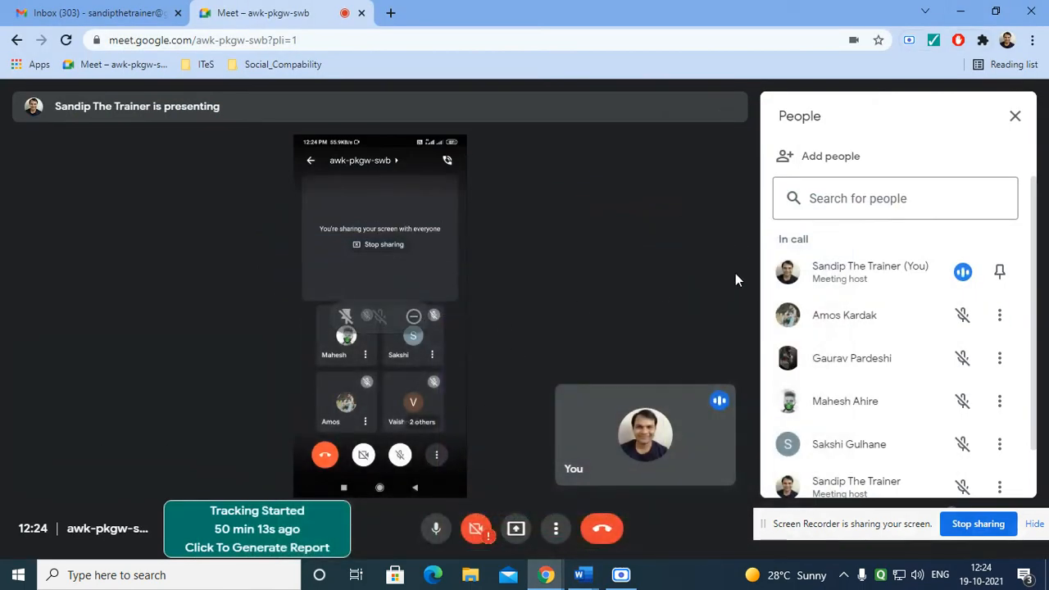